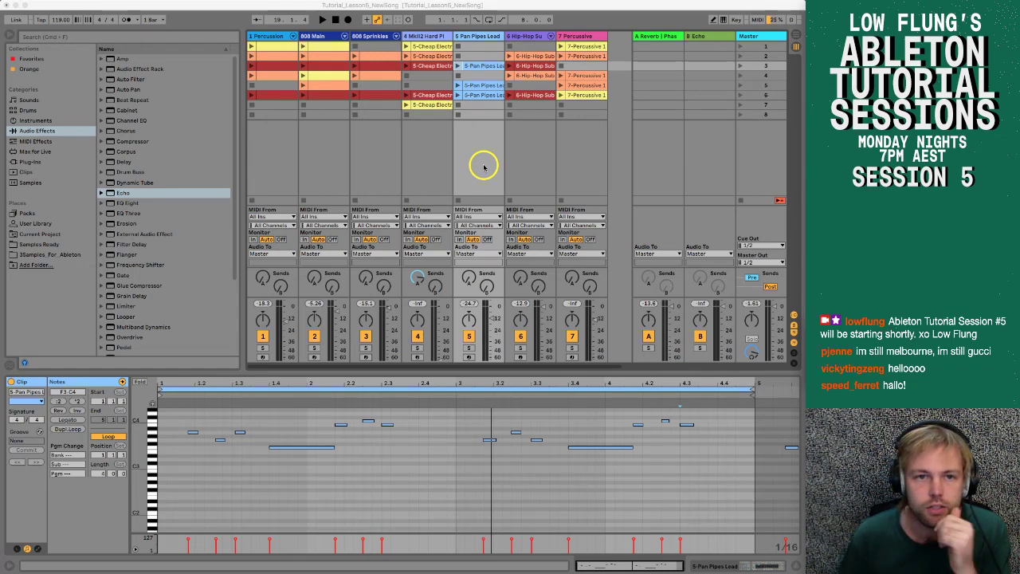
Step: Open the MkII Hard Piano track's clip in scene 1 to view its notes
click(484, 167)
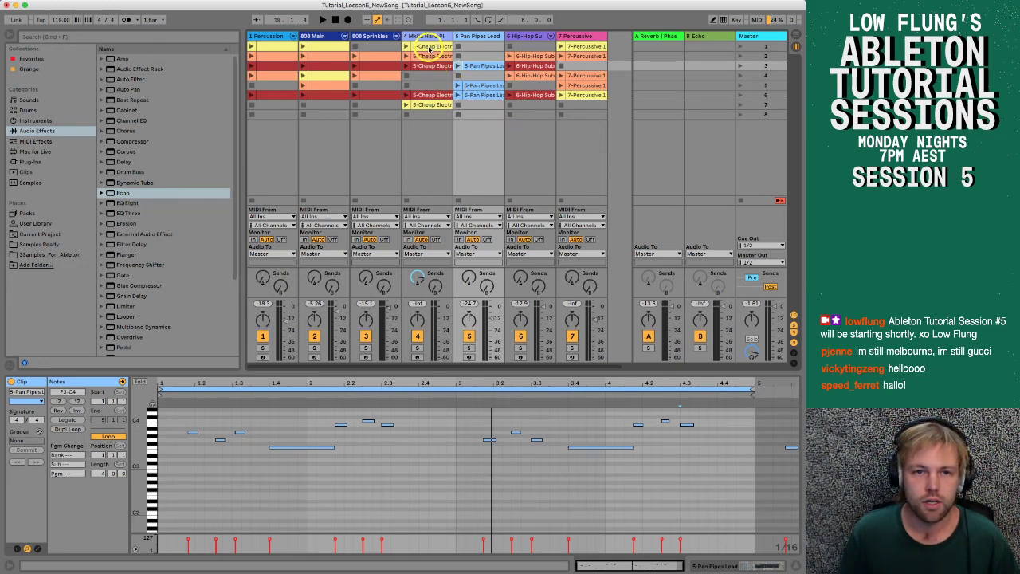
click(429, 48)
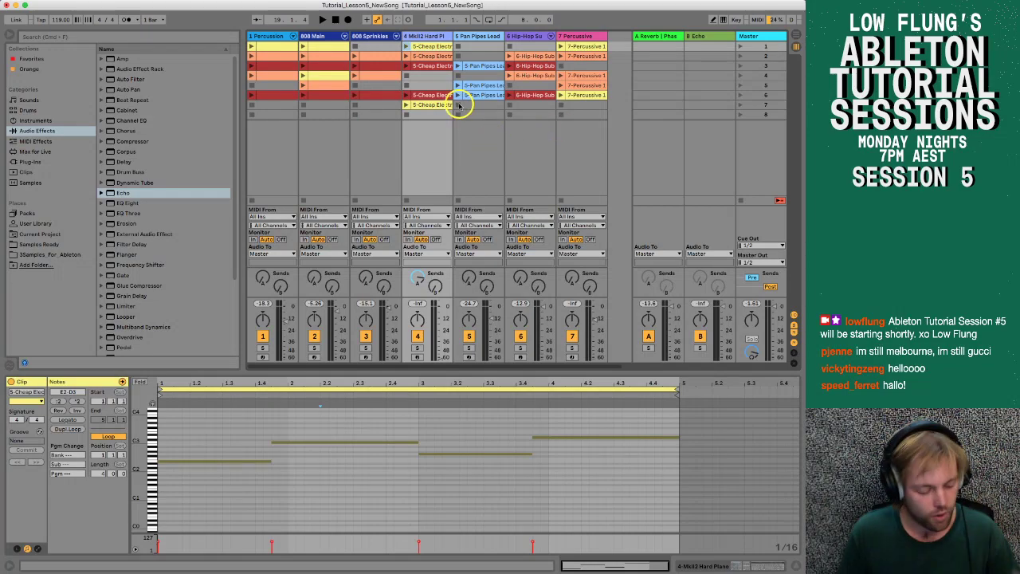
Step: Switch to the Arrangement view and enlarge the A Reverb and B Echo return tracks
key(Tab)
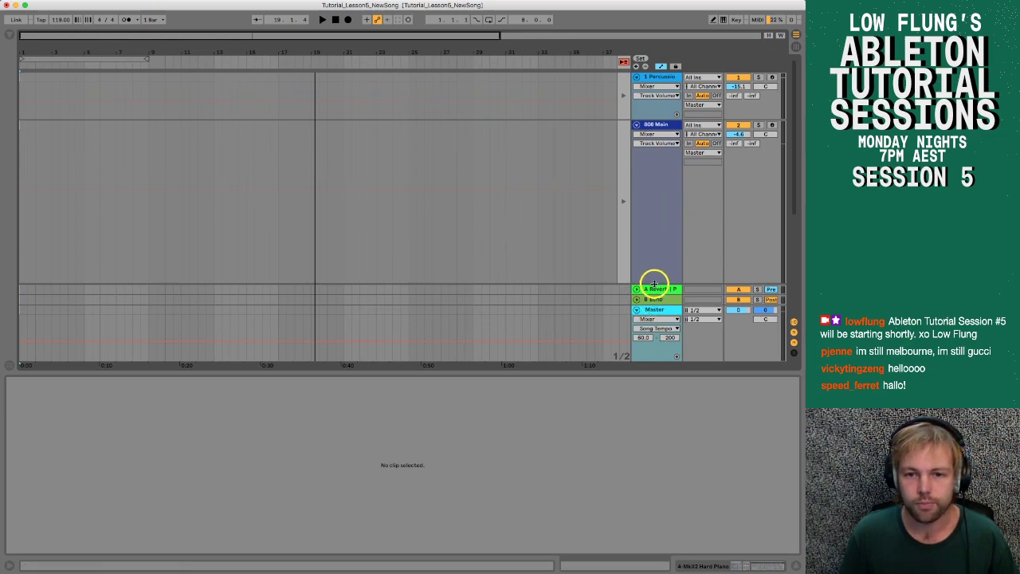
drag(654, 285, 652, 171)
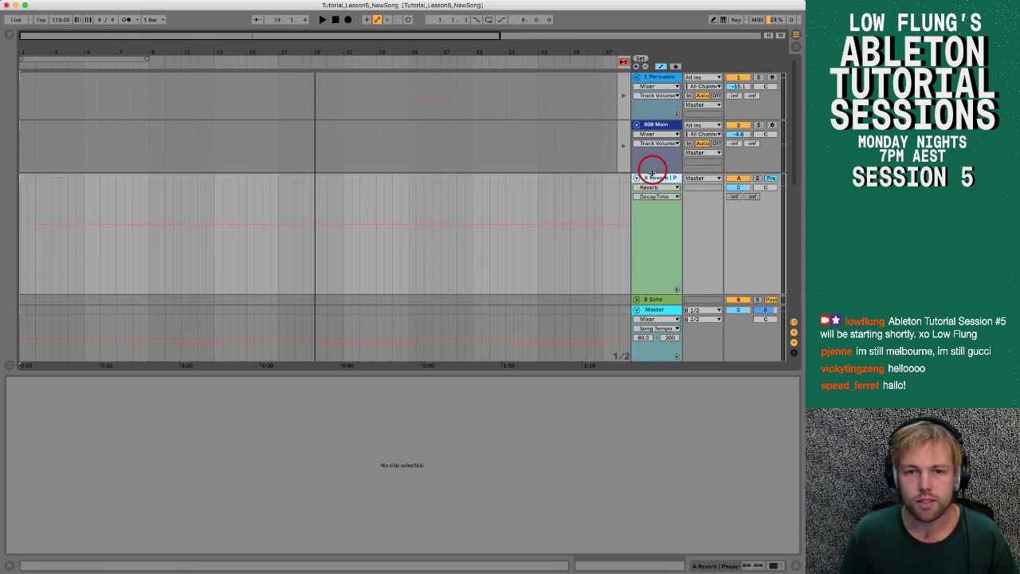
click(652, 298)
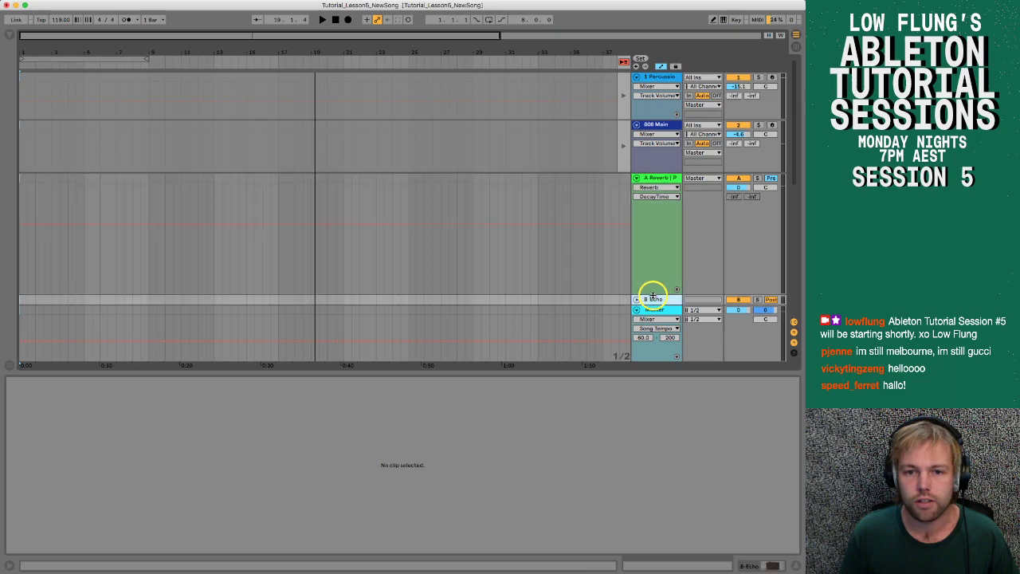
mouse_move(653, 295)
mouse_down()
mouse_move(654, 220)
mouse_move(647, 296)
mouse_up()
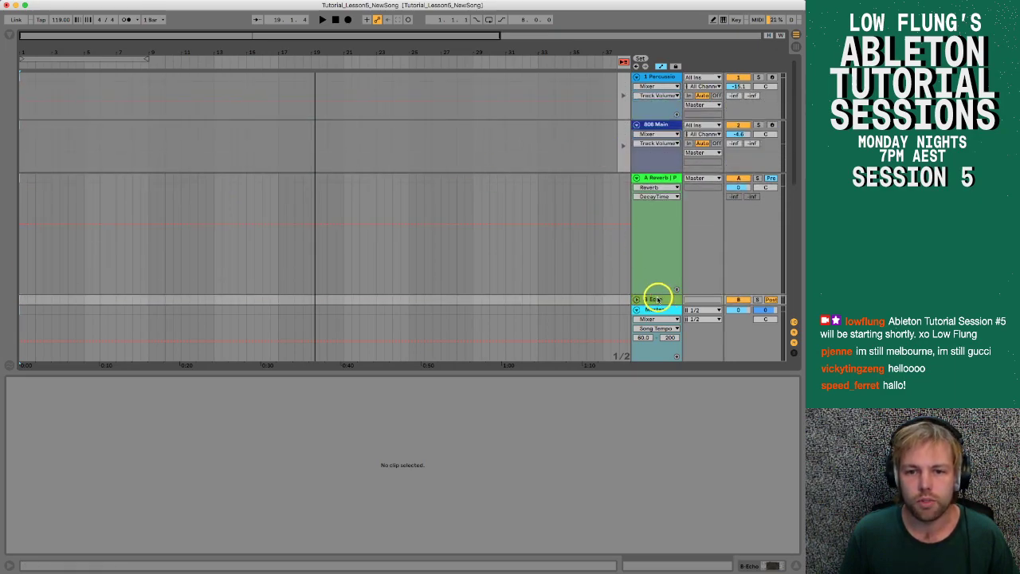
mouse_move(655, 295)
mouse_down()
mouse_move(654, 225)
mouse_move(649, 290)
mouse_up()
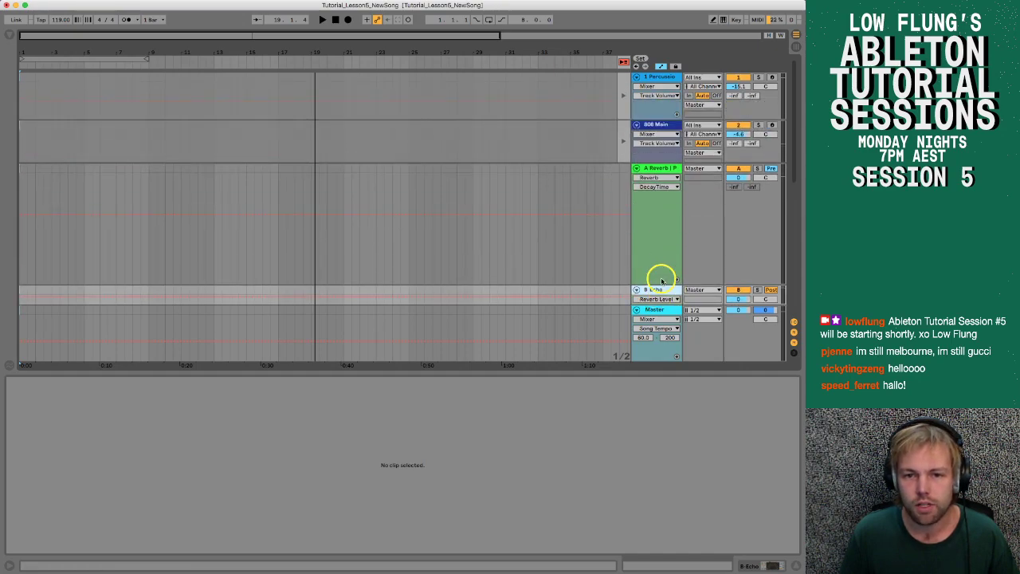
drag(656, 229, 654, 155)
drag(642, 164, 650, 271)
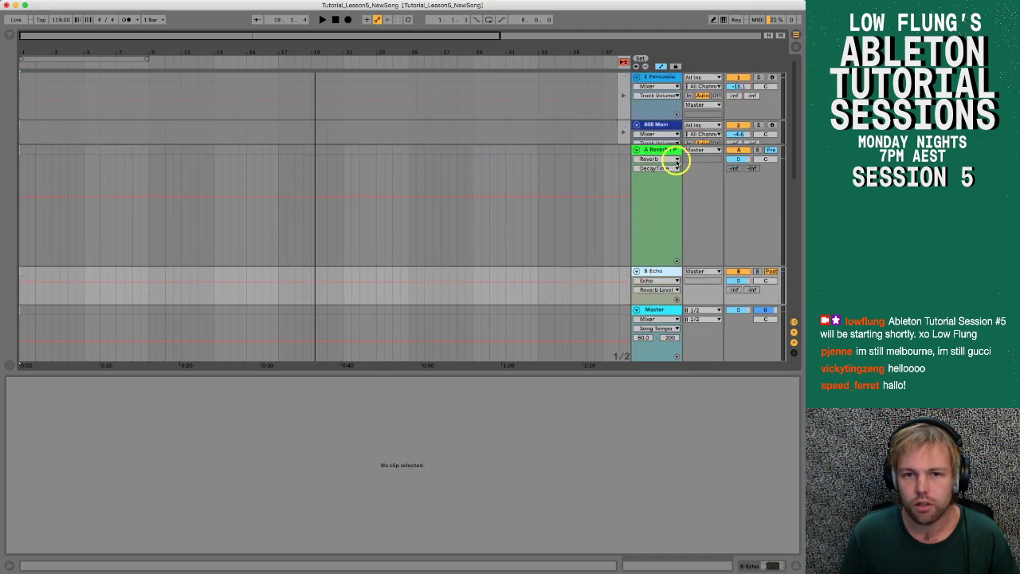
Step: Collapse the A Reverb and B Echo return tracks and go back to the Session view
click(605, 147)
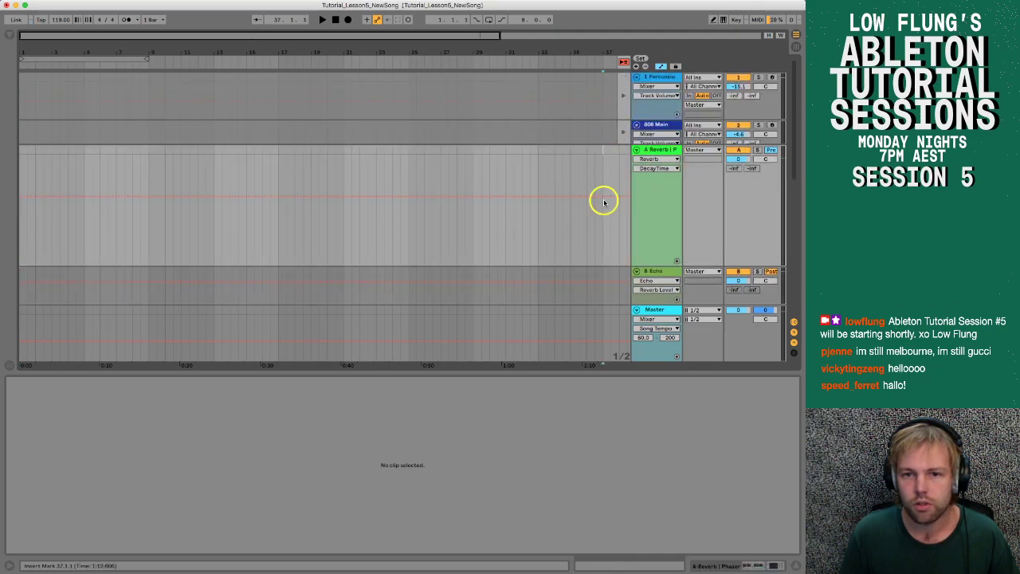
scroll(603, 200, down, 5)
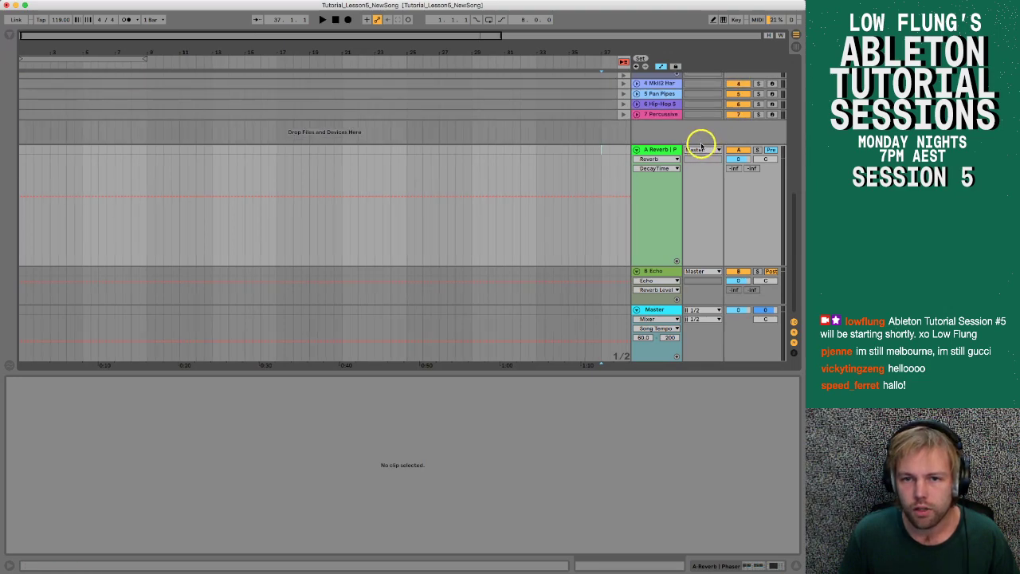
drag(701, 144, 658, 303)
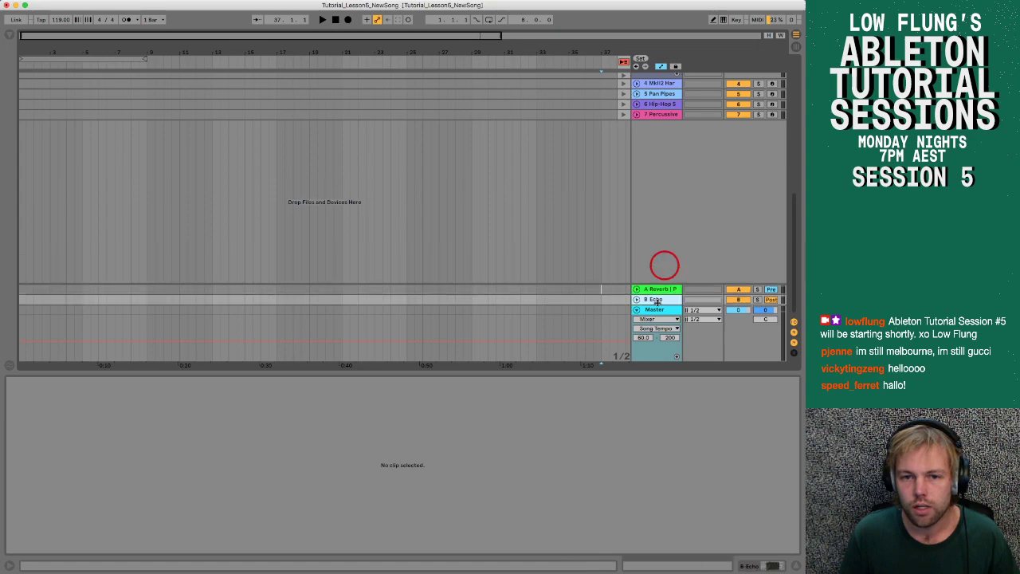
click(590, 194)
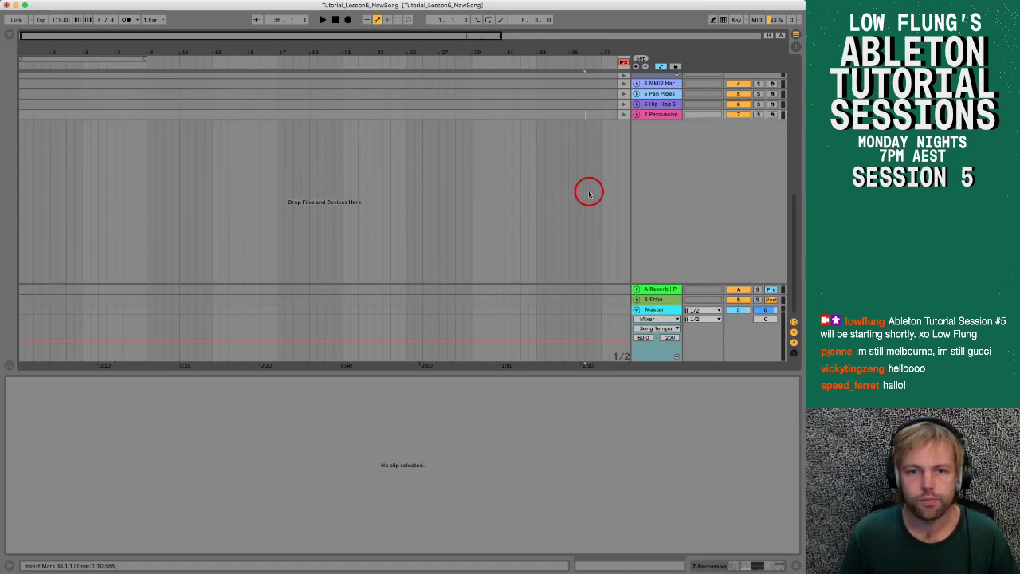
key(Tab)
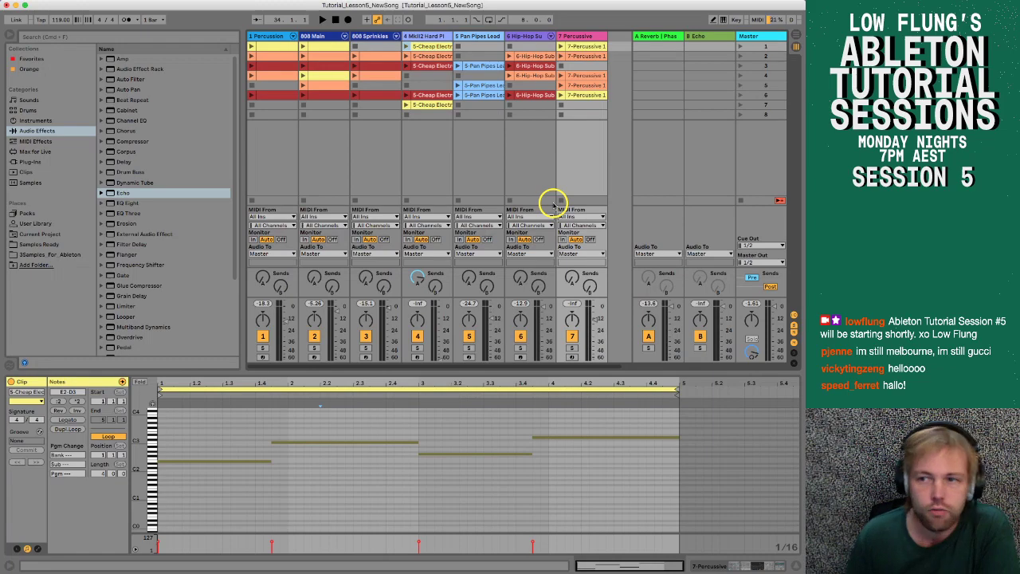
Step: Open the Percussive track's clip in scene 1 and deactivate the Pan Pipes Lead track
click(582, 47)
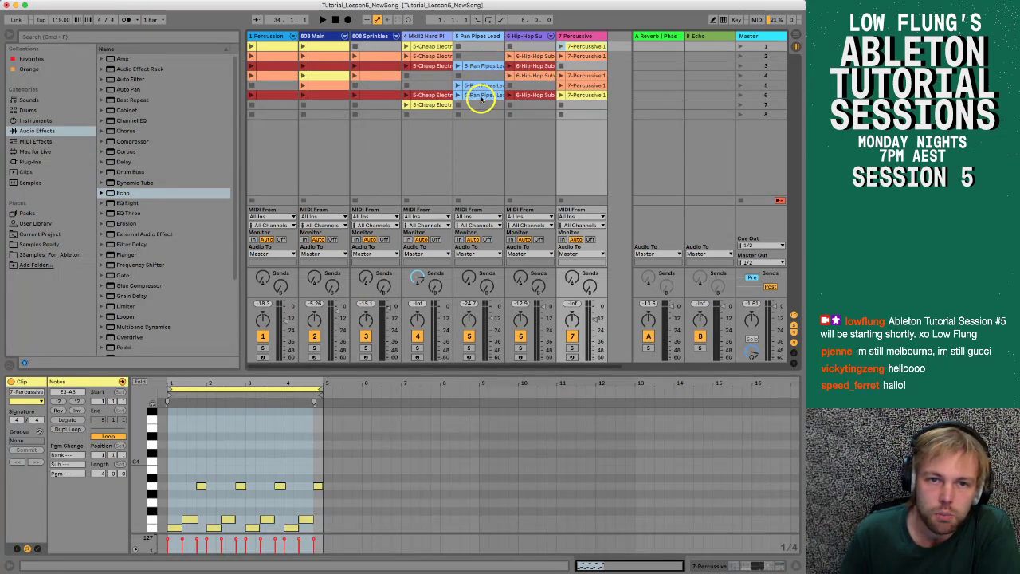
click(469, 337)
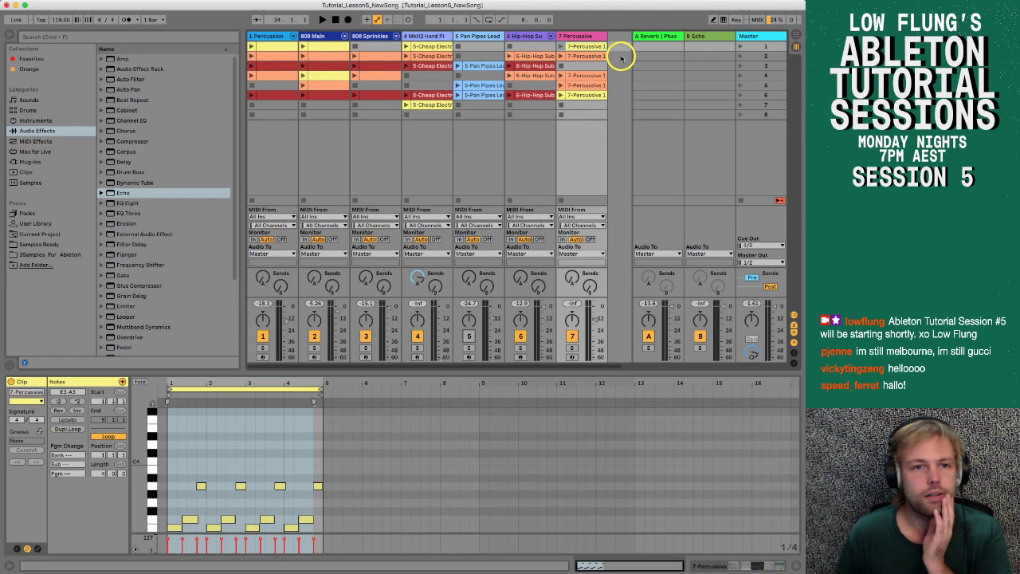
Step: Launch scene 1 and set the Master track volume to -10.0 dB
click(741, 47)
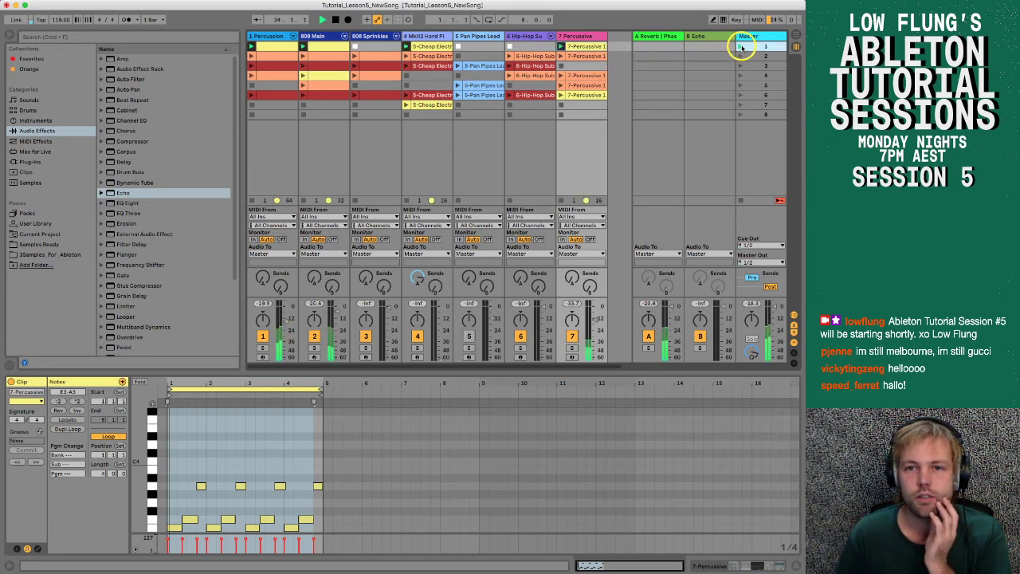
drag(770, 327, 773, 318)
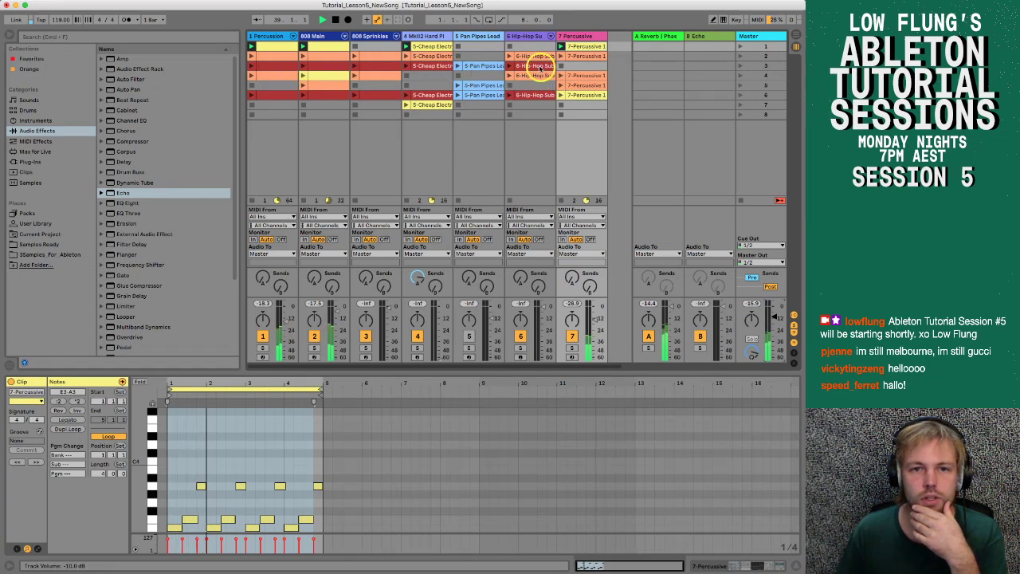
Step: Compare the note patterns of the 808 Main clips in scenes 2 to 4 and the 808 Sprinkles clip in scene 3
click(323, 67)
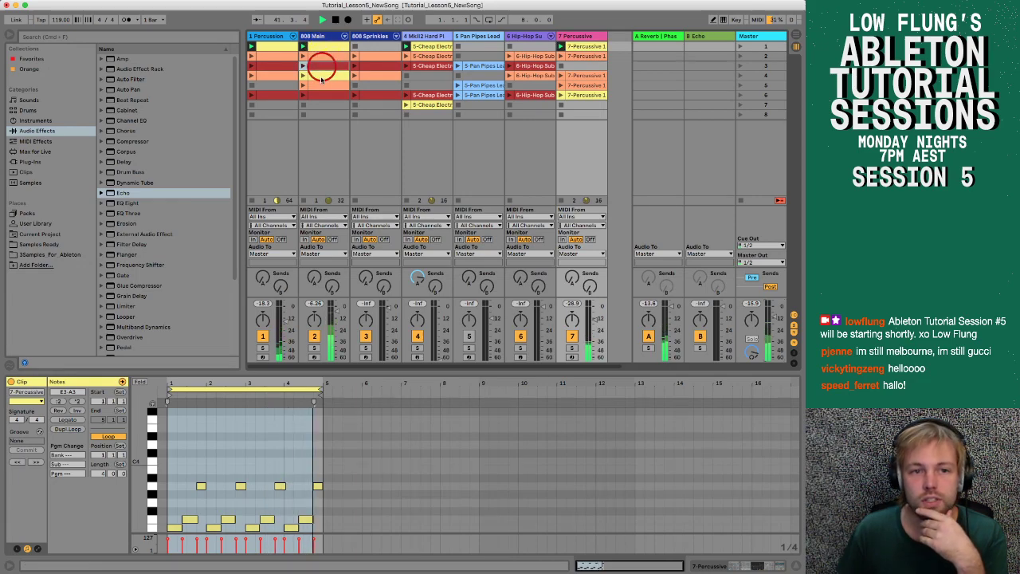
click(322, 77)
click(325, 67)
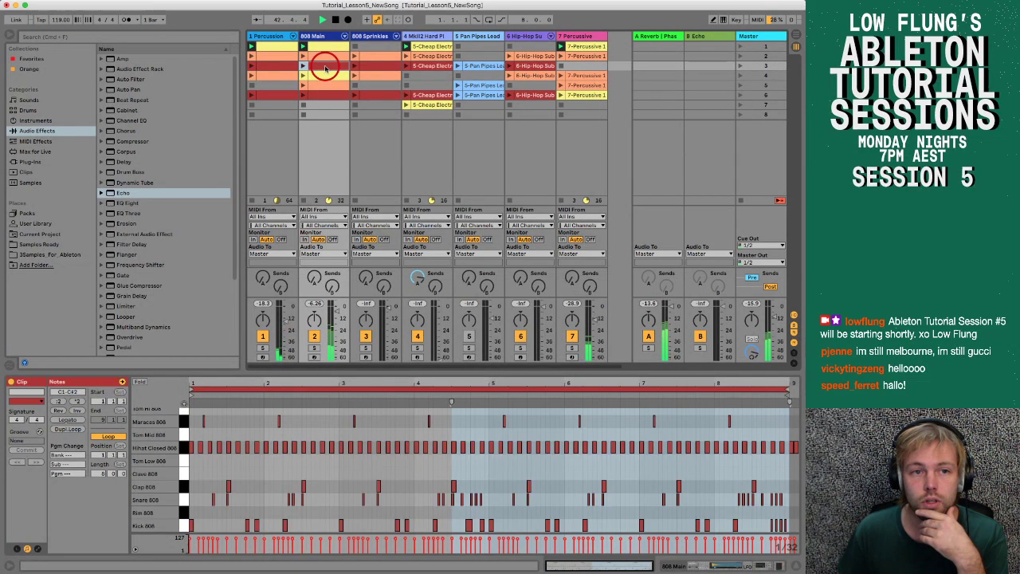
click(365, 67)
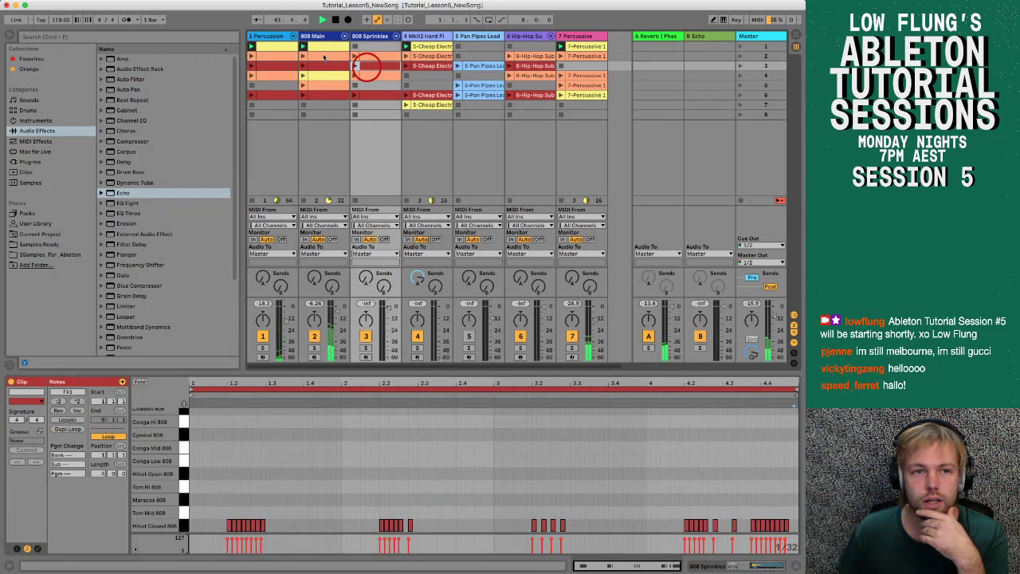
click(323, 56)
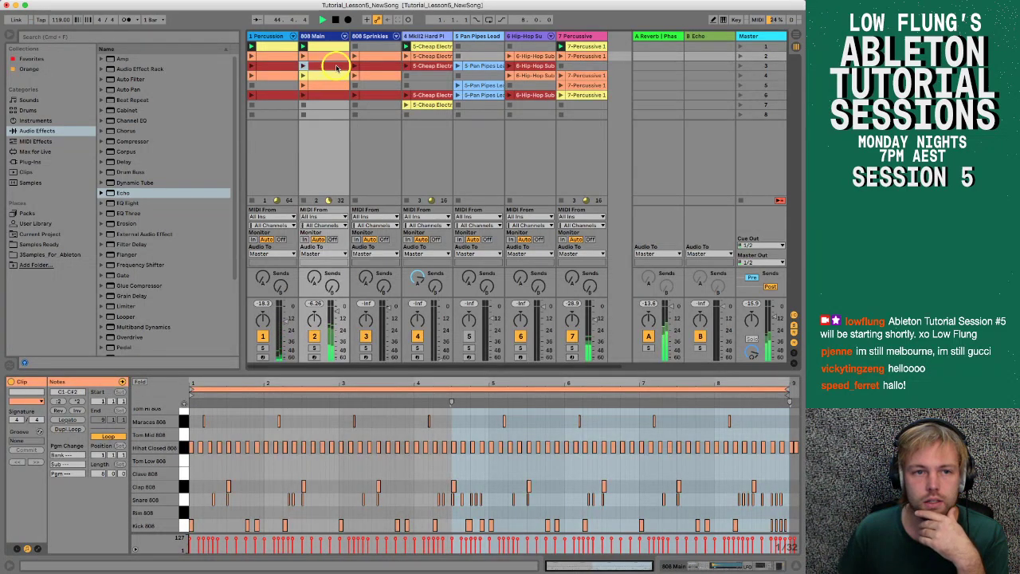
click(334, 67)
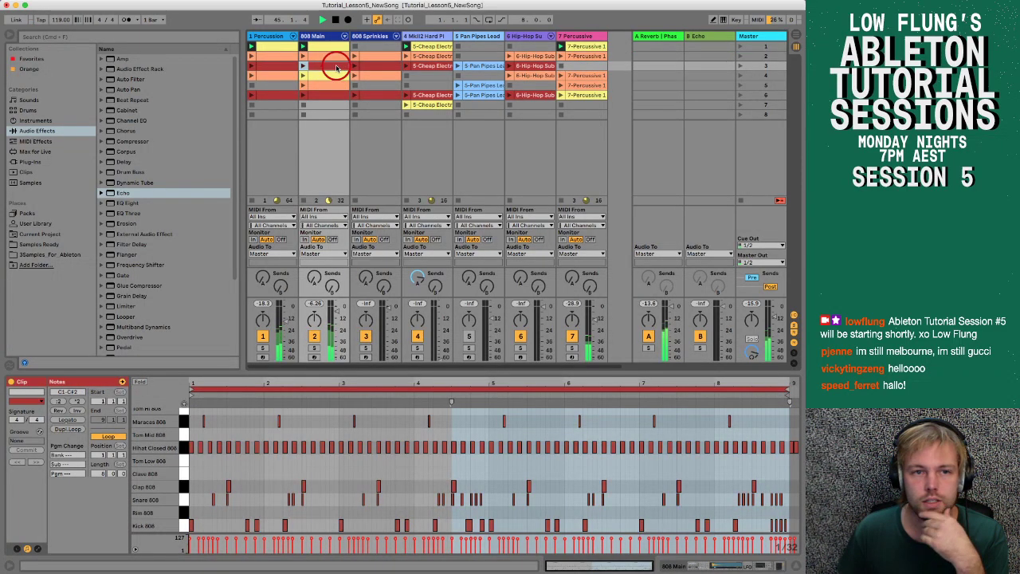
Step: Stop all playing clips and halt the transport
click(740, 201)
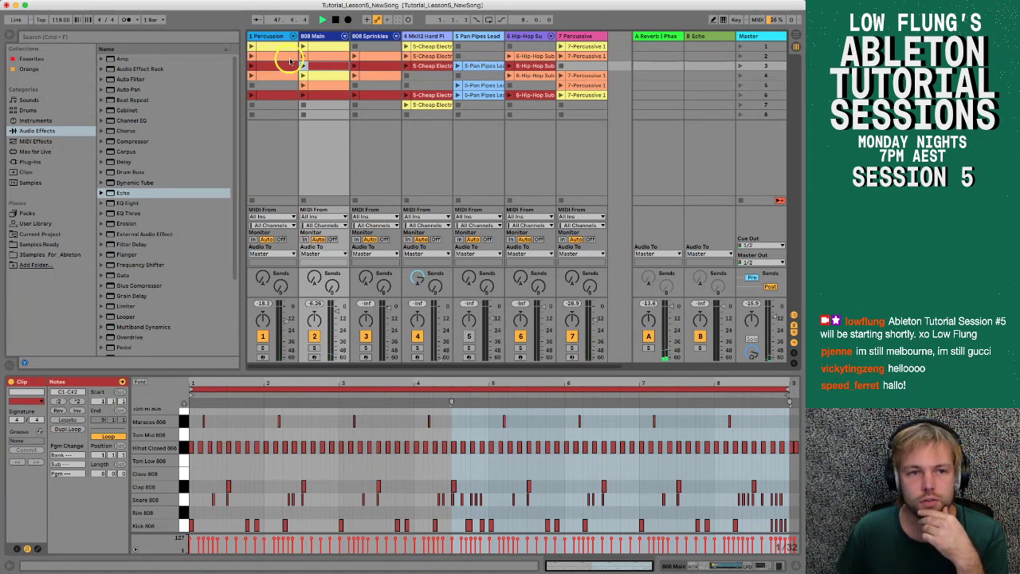
click(720, 55)
click(656, 66)
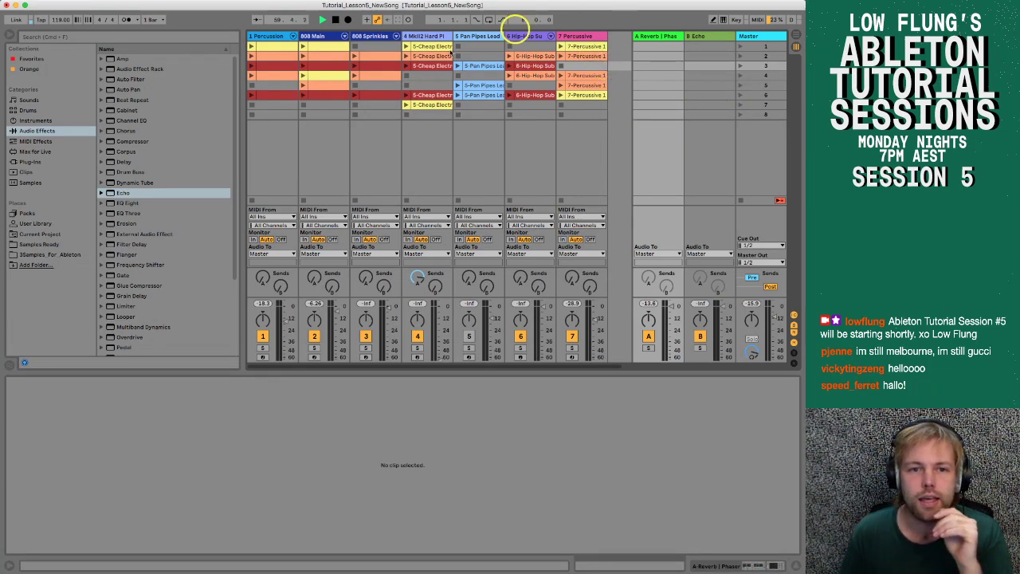
click(334, 19)
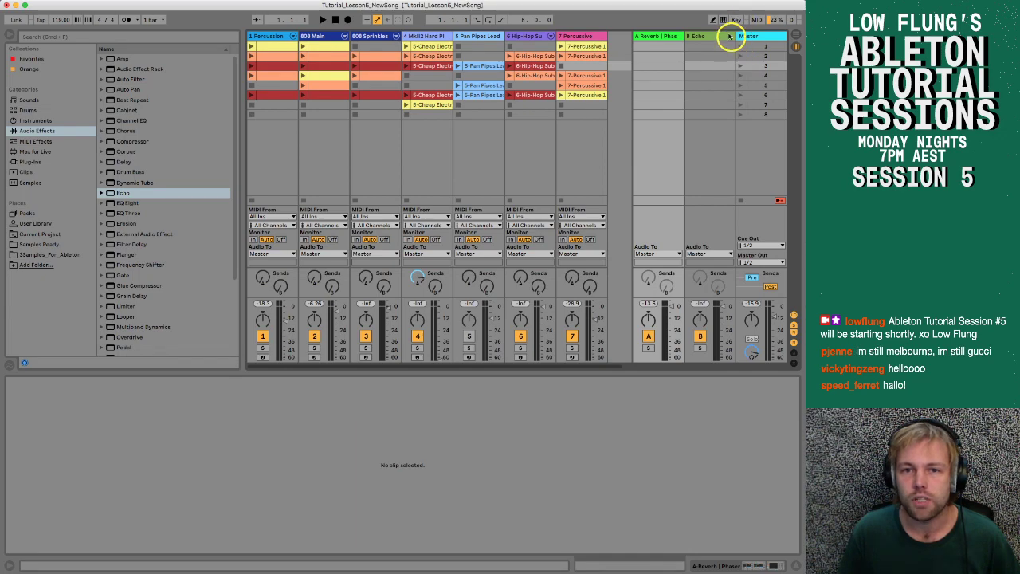
Step: Turn on Key Map mode and check the current key assignments of scenes 1 and 2
click(736, 19)
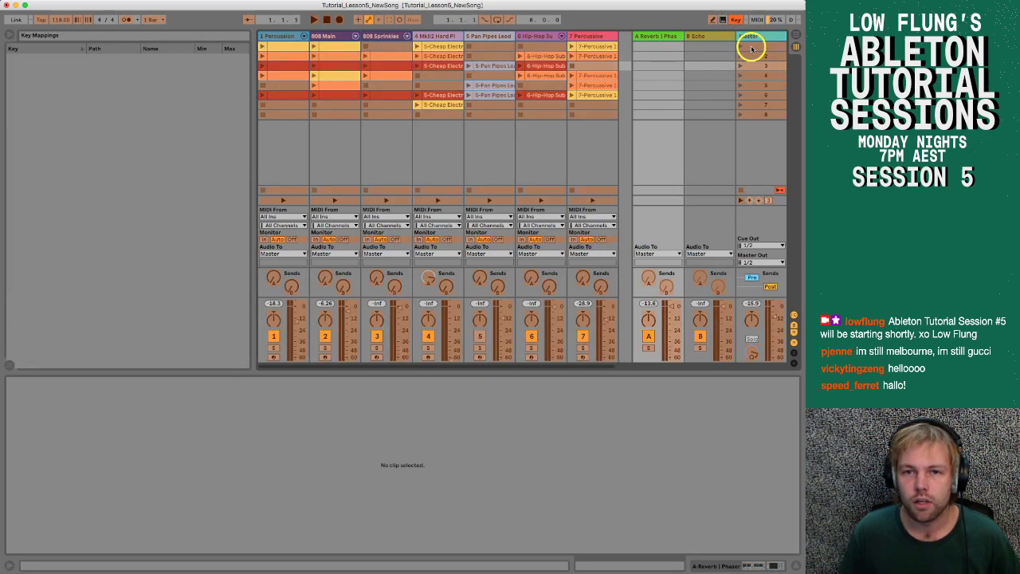
click(752, 49)
click(596, 75)
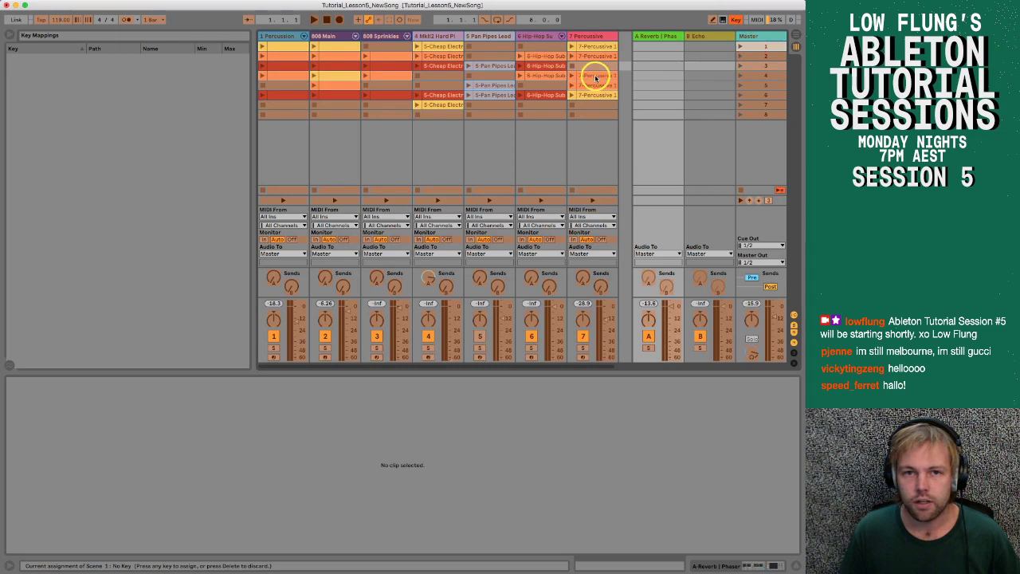
click(756, 47)
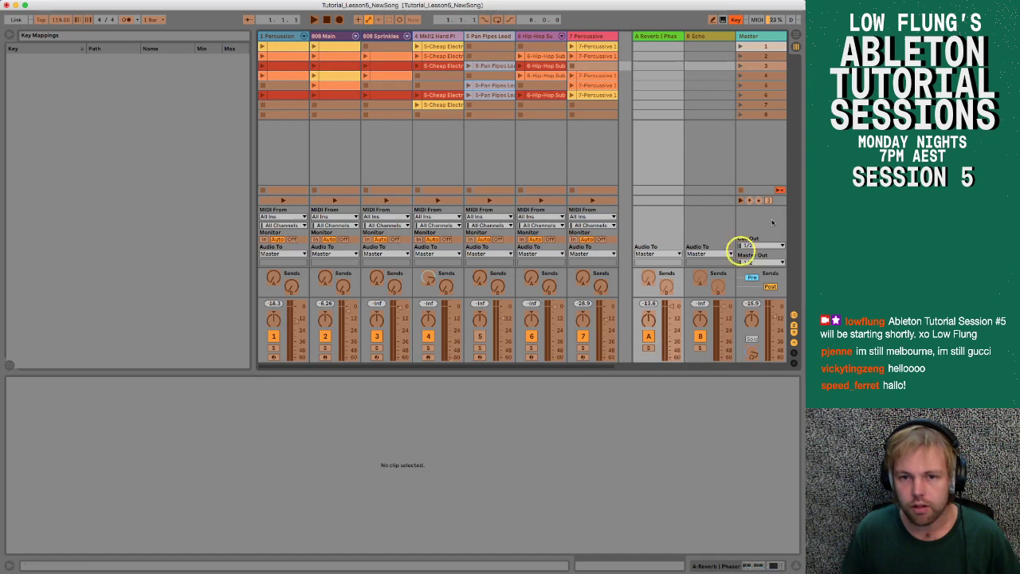
click(757, 47)
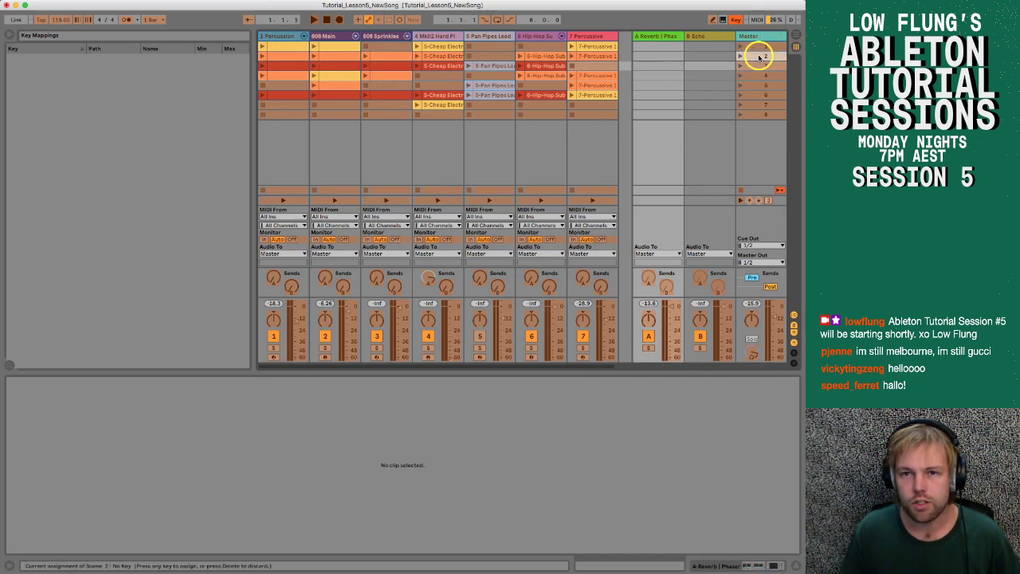
click(736, 20)
click(736, 21)
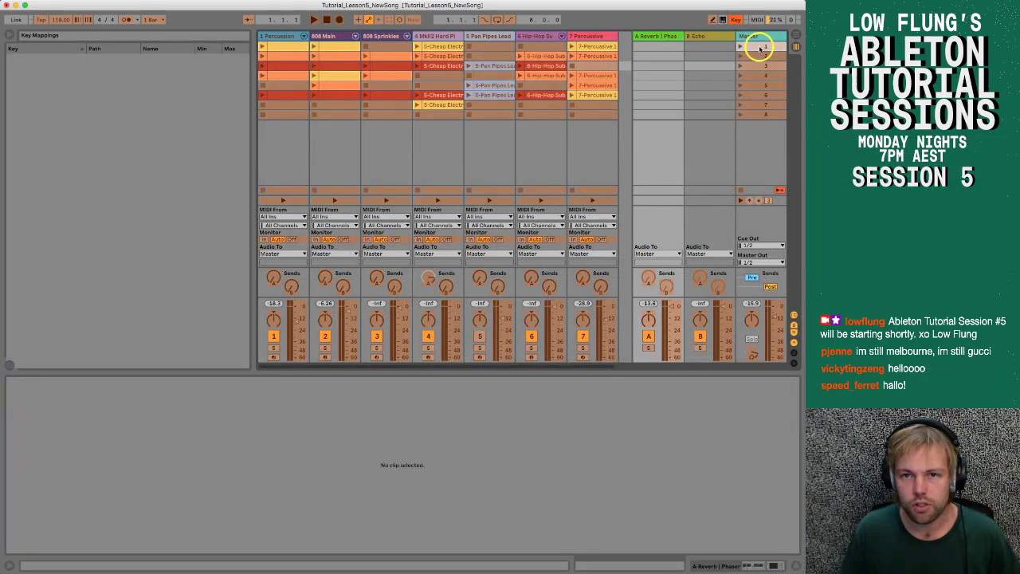
Step: Map the computer keys q, w, e, r and t to launch scenes 1, 2, 3, 4 and 5 respectively
click(761, 48)
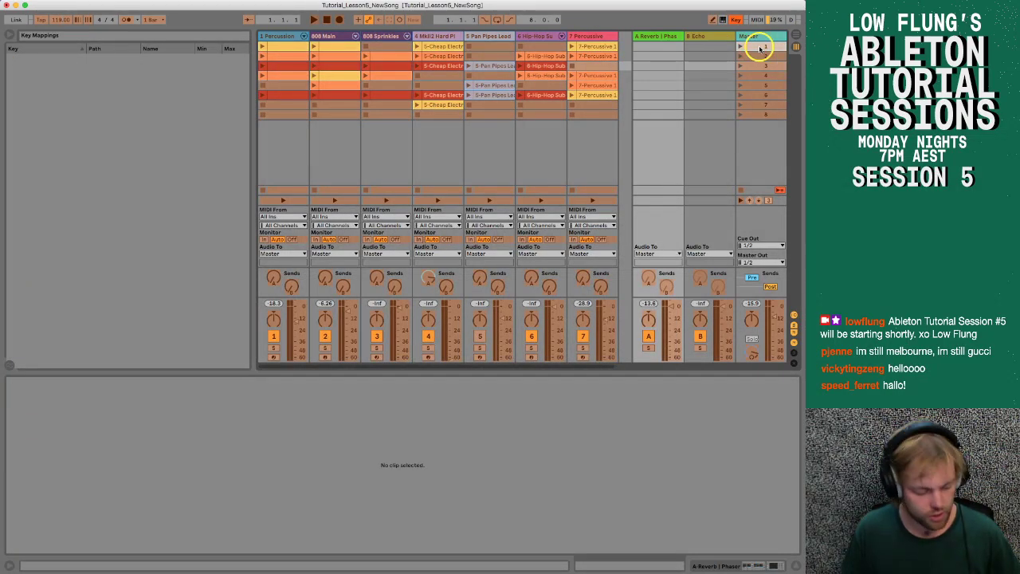
key(q)
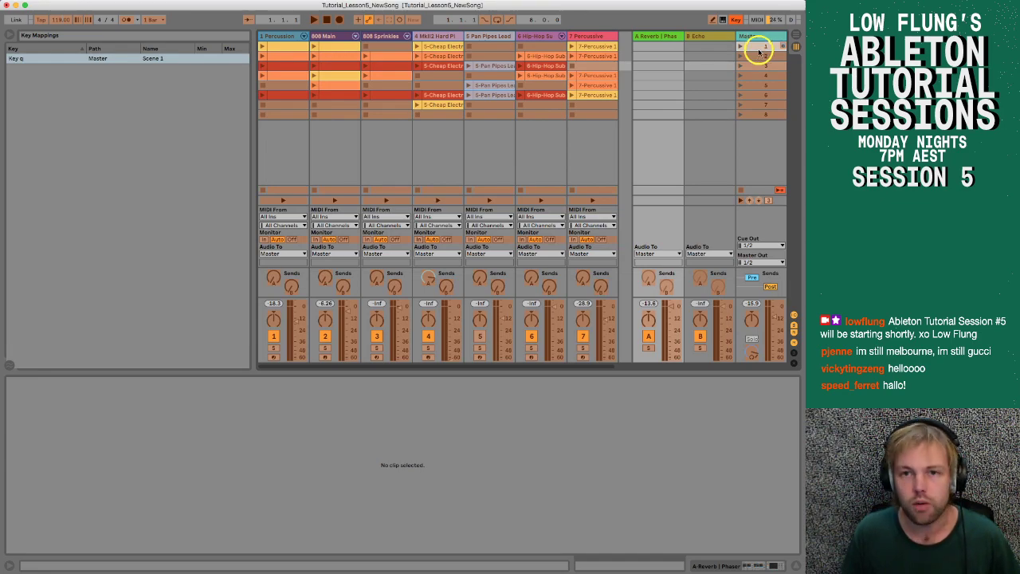
click(761, 56)
key(w)
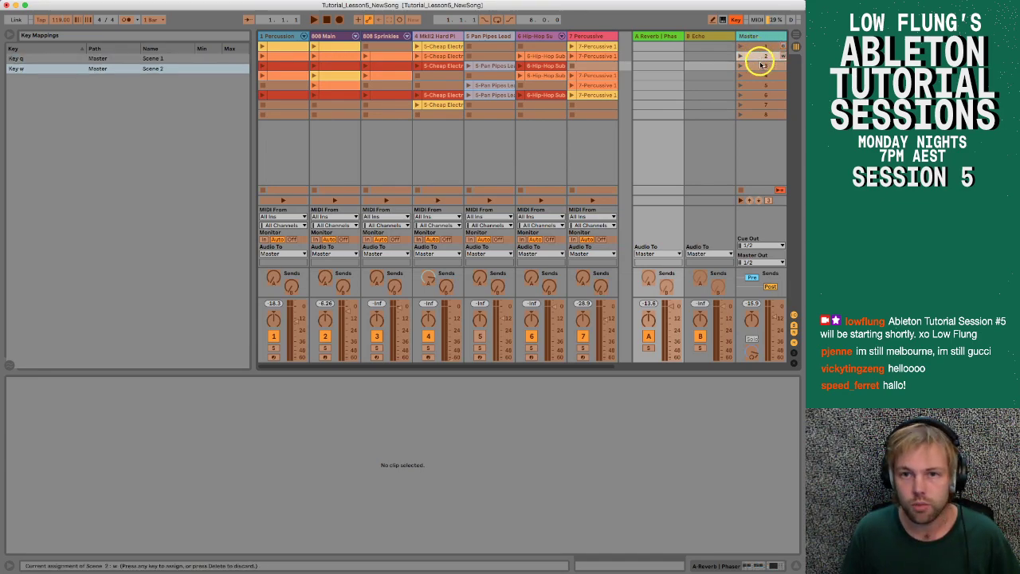
click(762, 65)
key(e)
click(764, 75)
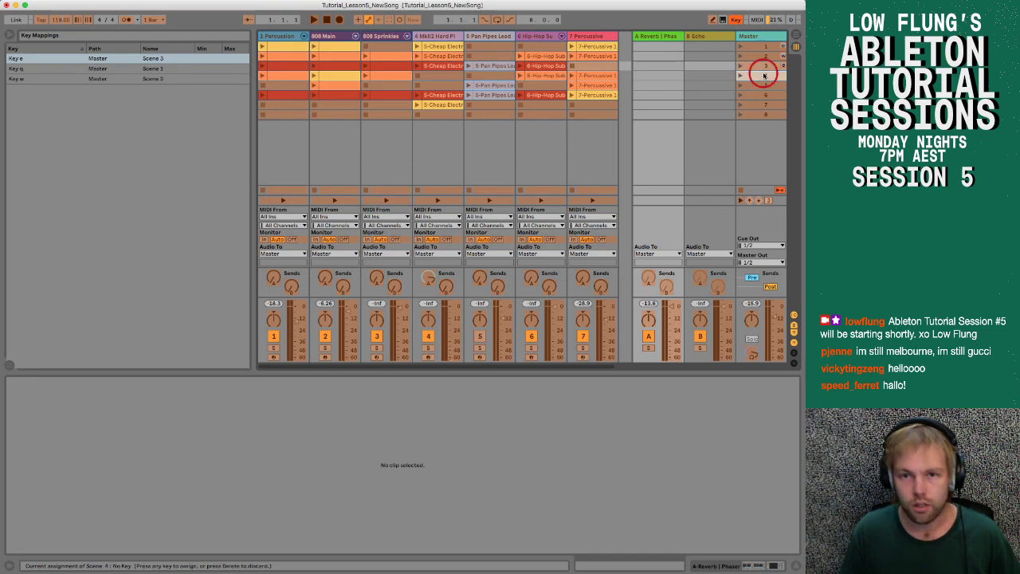
key(r)
click(769, 84)
key(t)
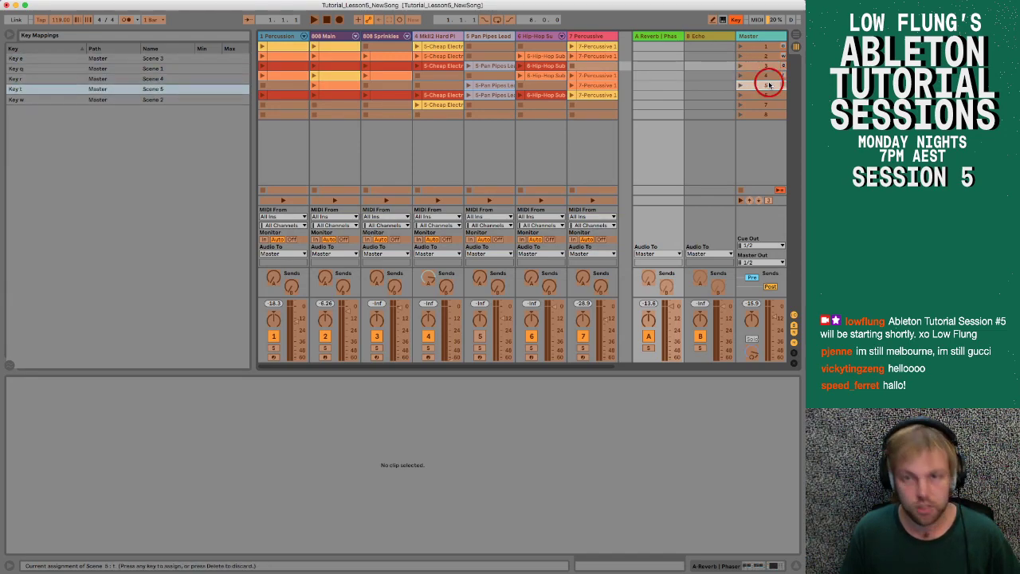
Step: Map the computer key y to launch scene 6 and leave Key Map mode
click(768, 94)
key(y)
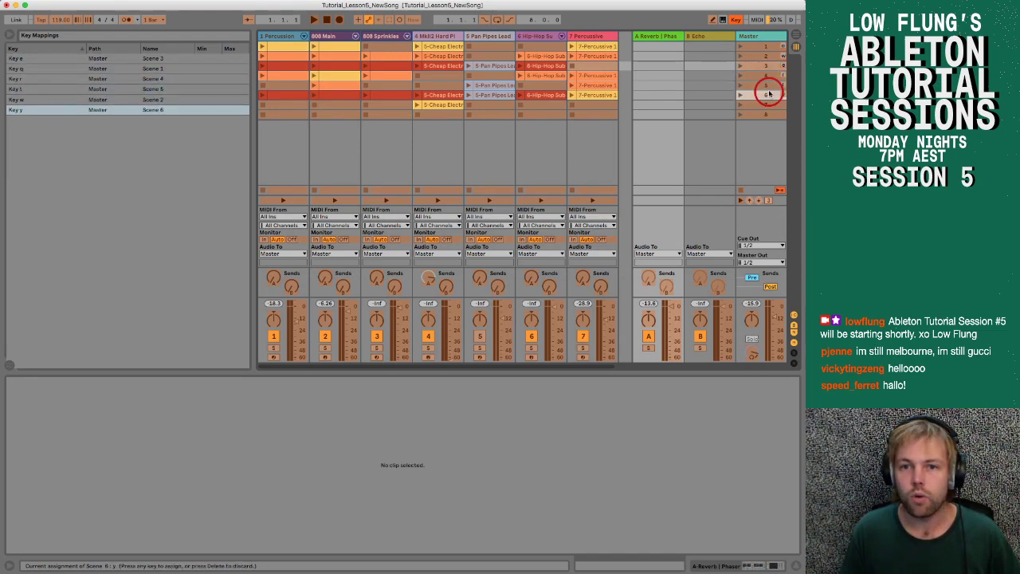
click(767, 102)
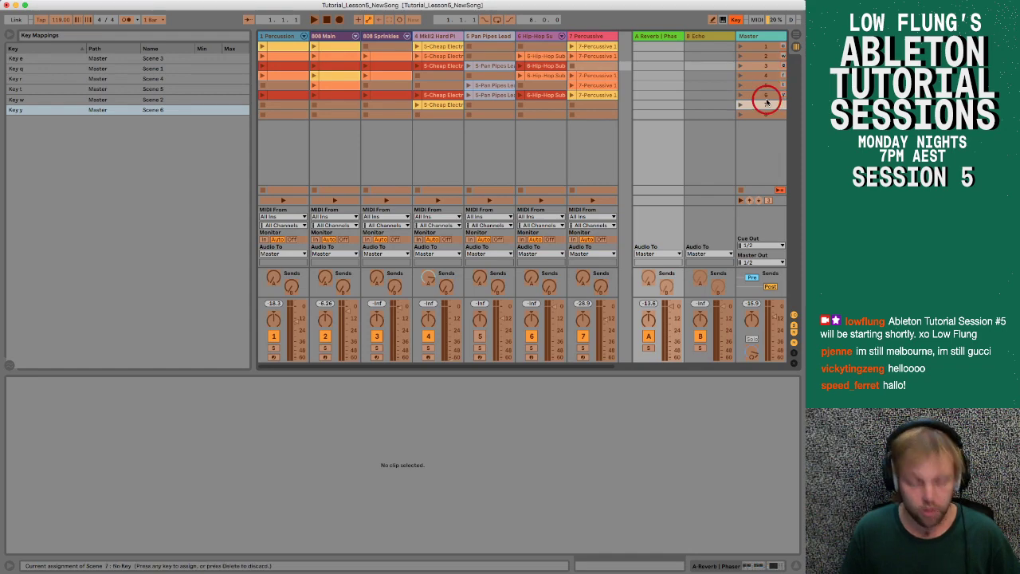
click(738, 20)
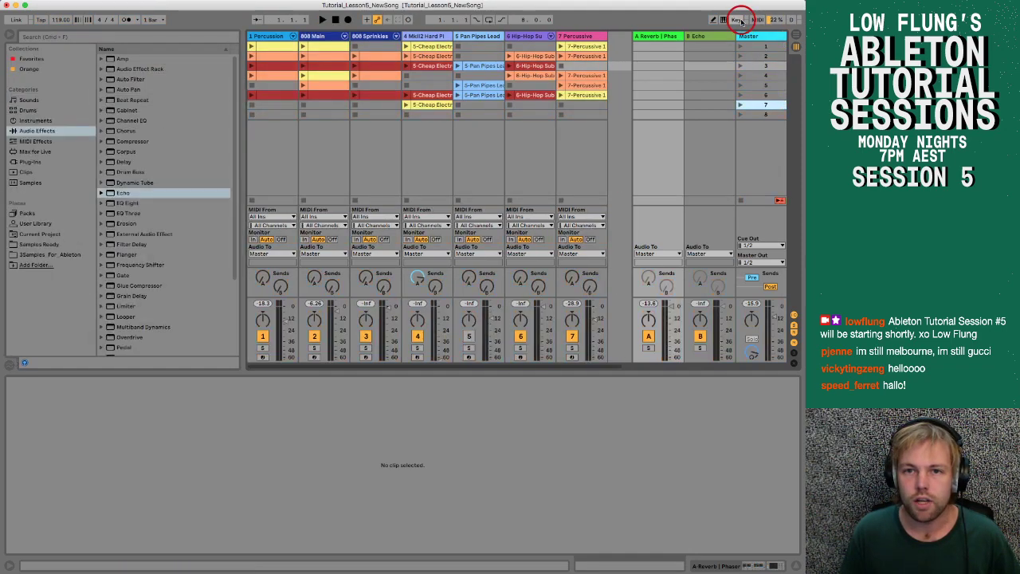
click(724, 22)
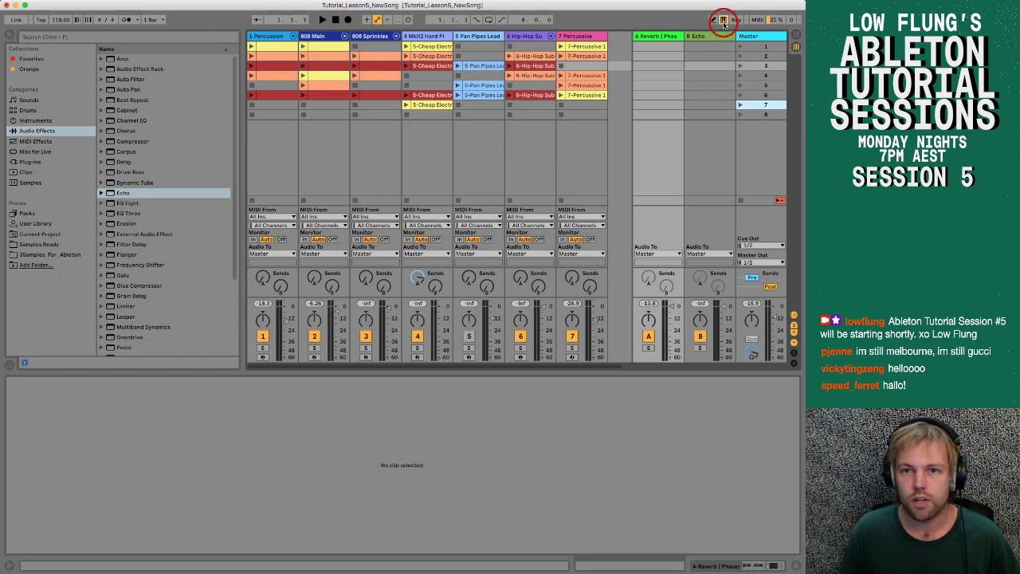
click(722, 21)
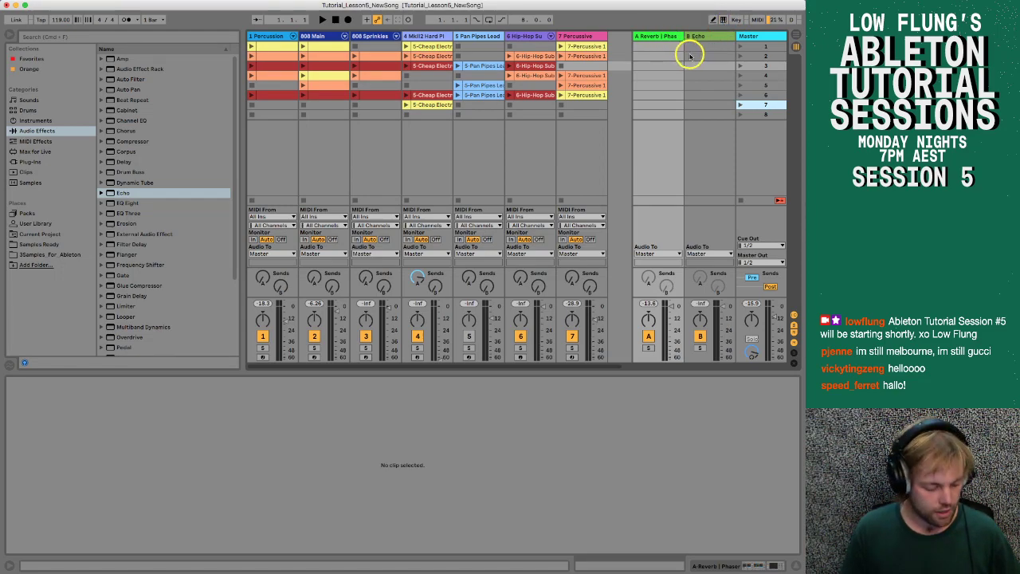
Step: Test-launch scene 1 from the keyboard, then halt the transport and stop all clips
key(1)
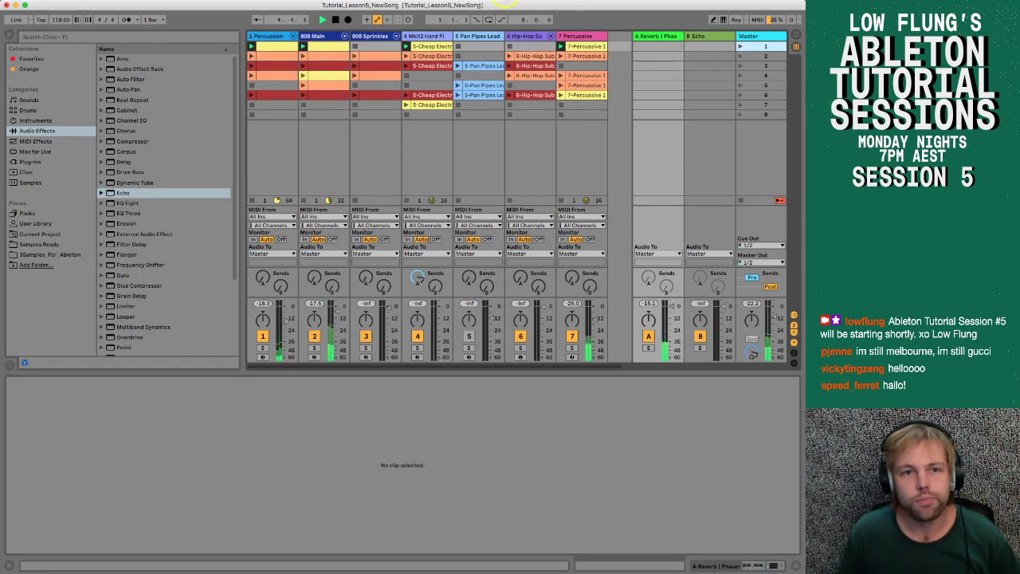
click(335, 19)
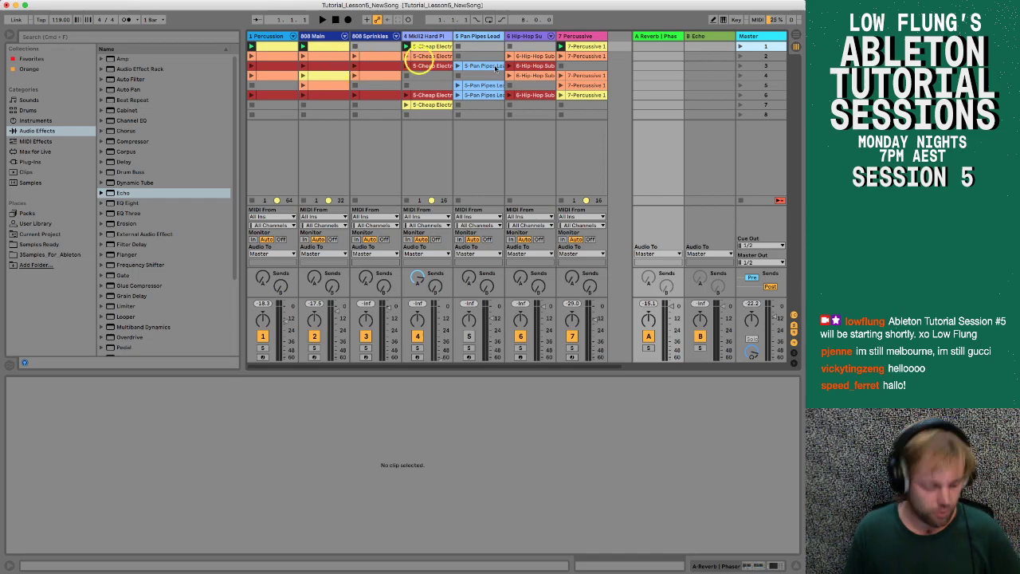
click(740, 200)
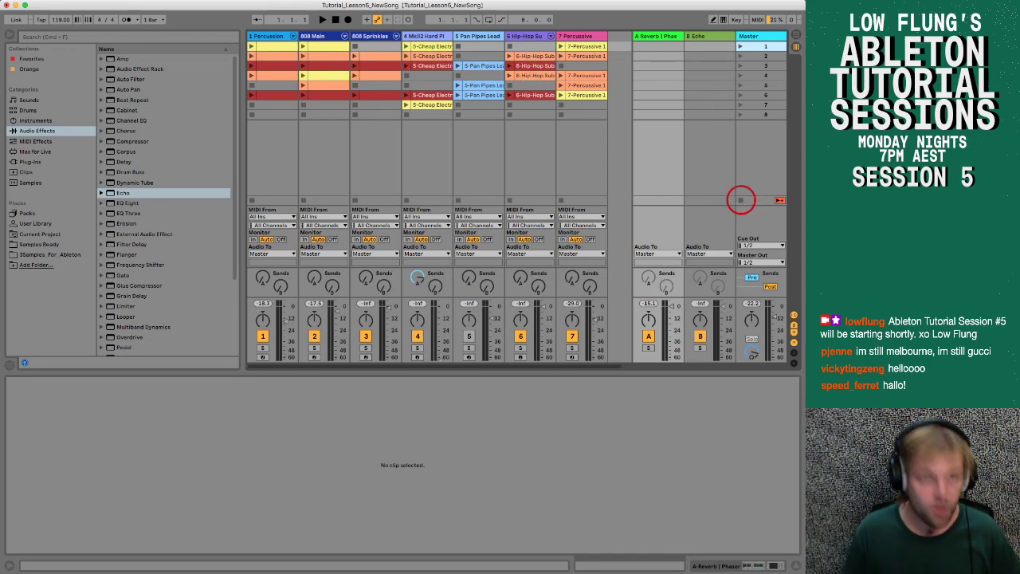
Step: Record scenes 1, 2, 3 and 4 in sequence into the arrangement, with the browser hidden
click(347, 21)
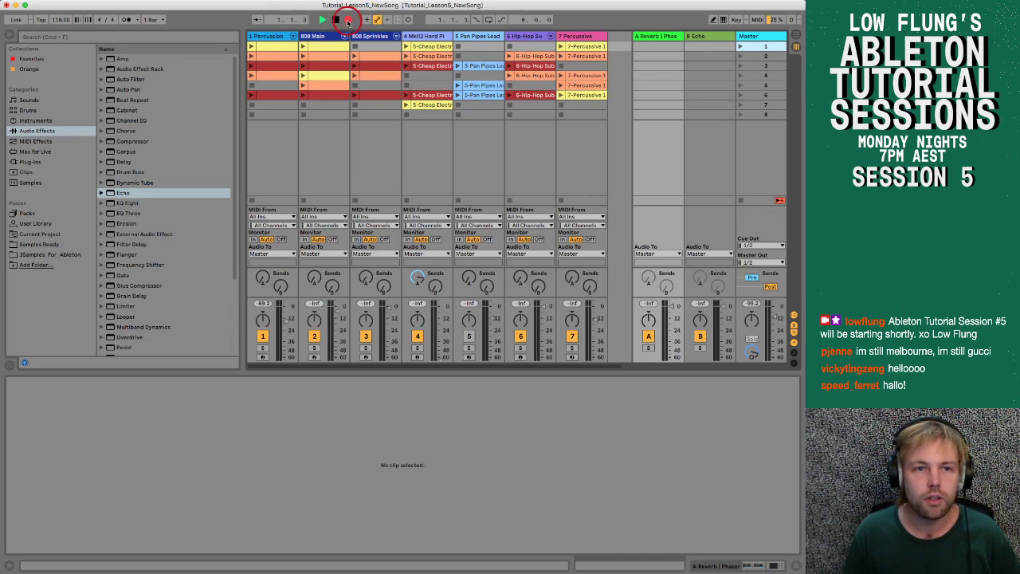
click(10, 34)
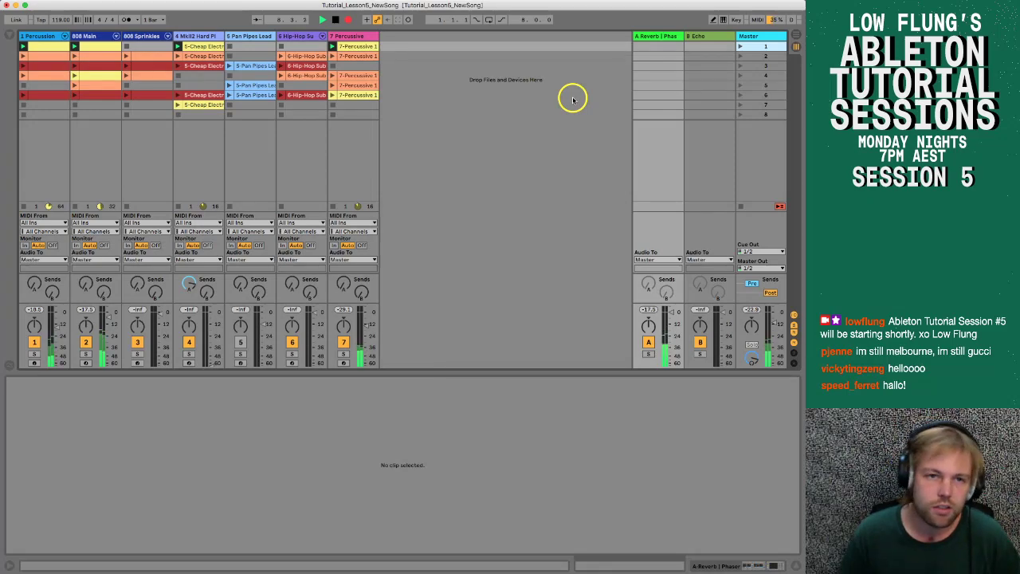
click(764, 56)
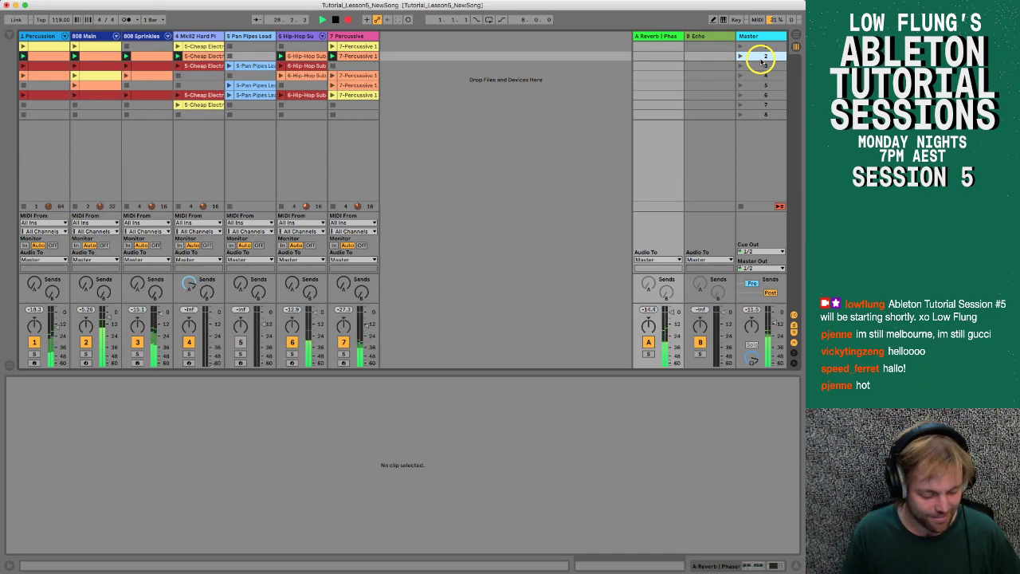
click(762, 65)
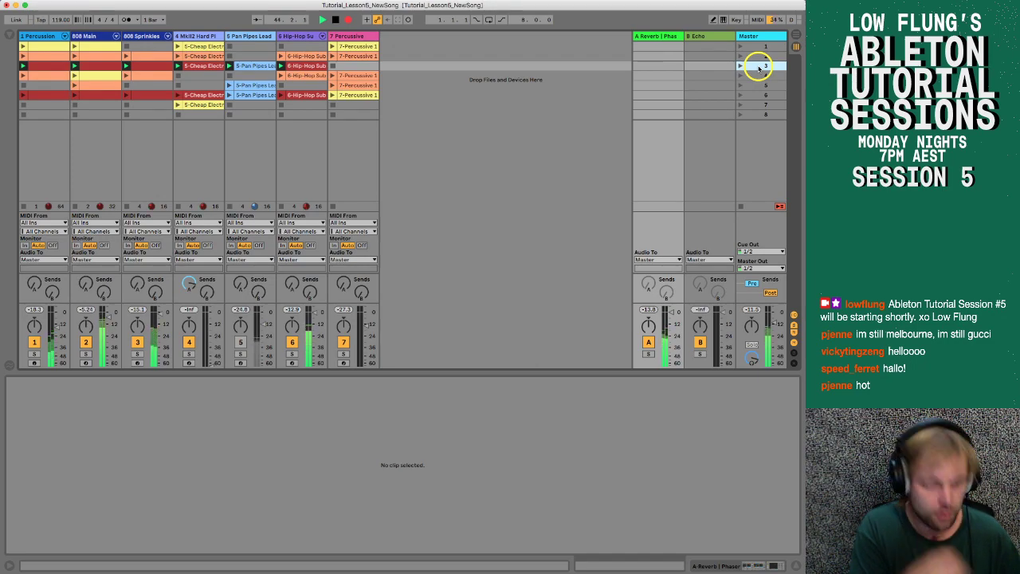
key(Down)
key(Return)
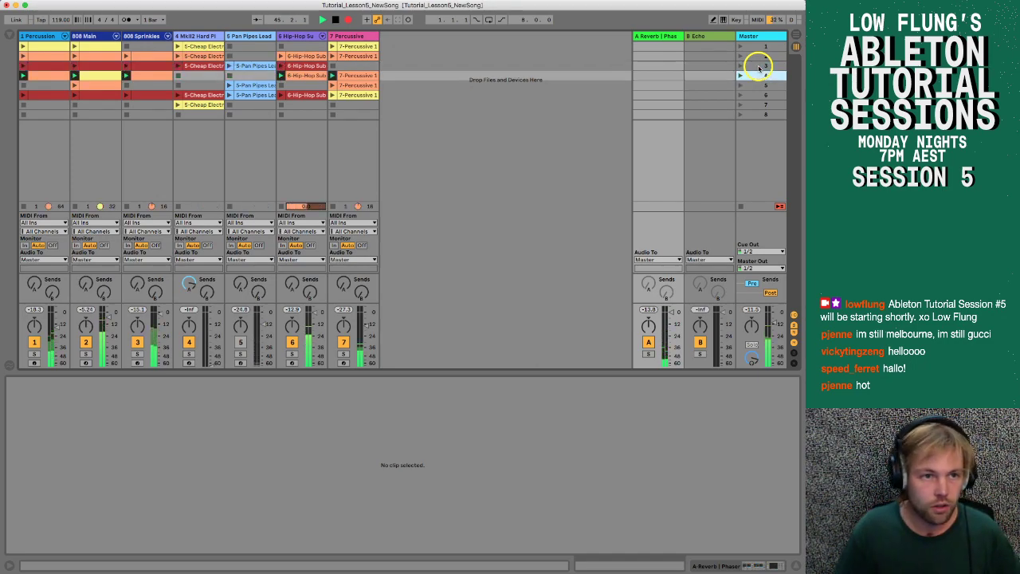
Step: Check the clips recorded so far on the Arrangement timeline and return to the Session view
key(Tab)
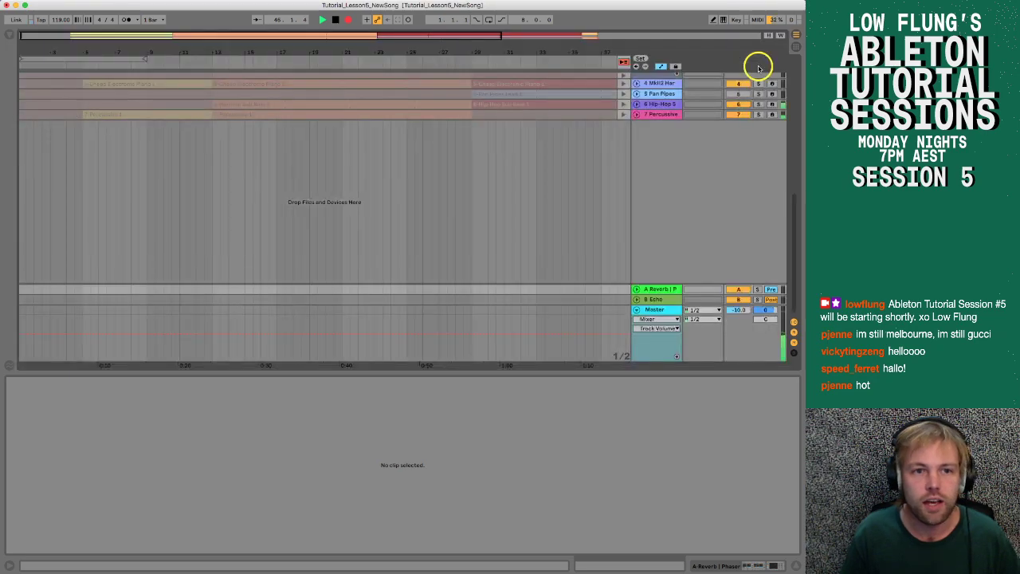
drag(487, 51, 486, 48)
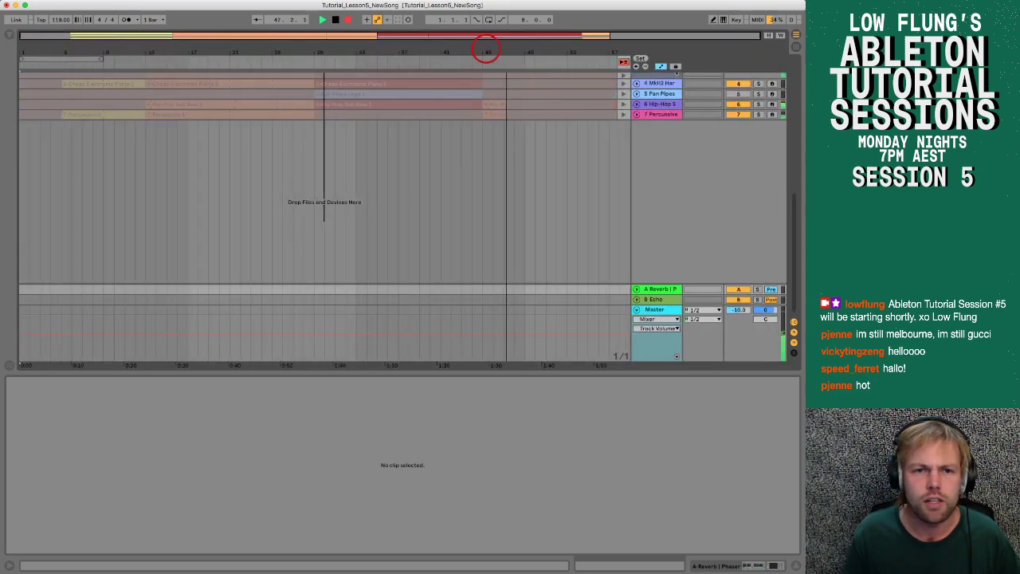
scroll(306, 162, up, 5)
scroll(306, 162, up, 3)
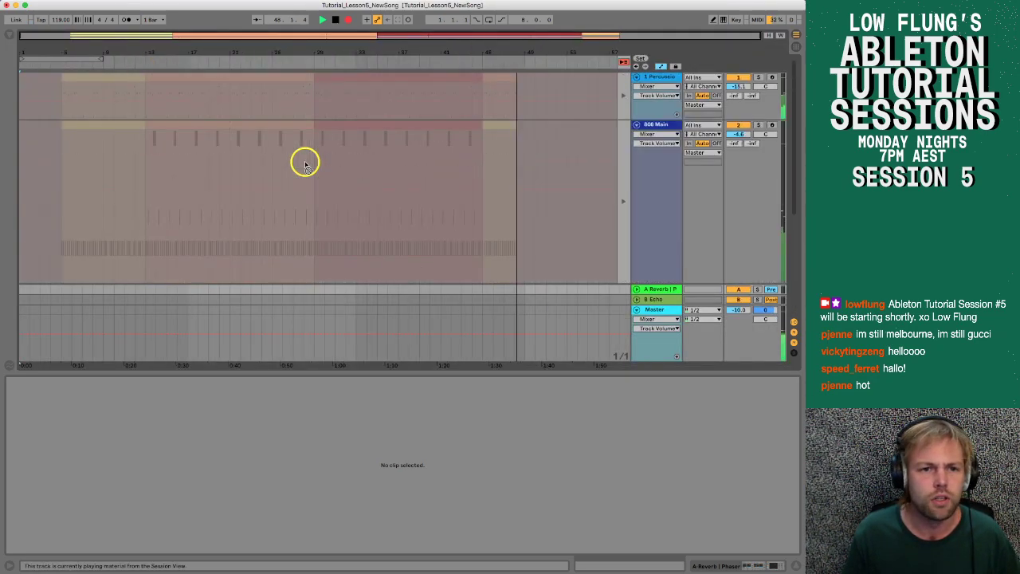
key(Tab)
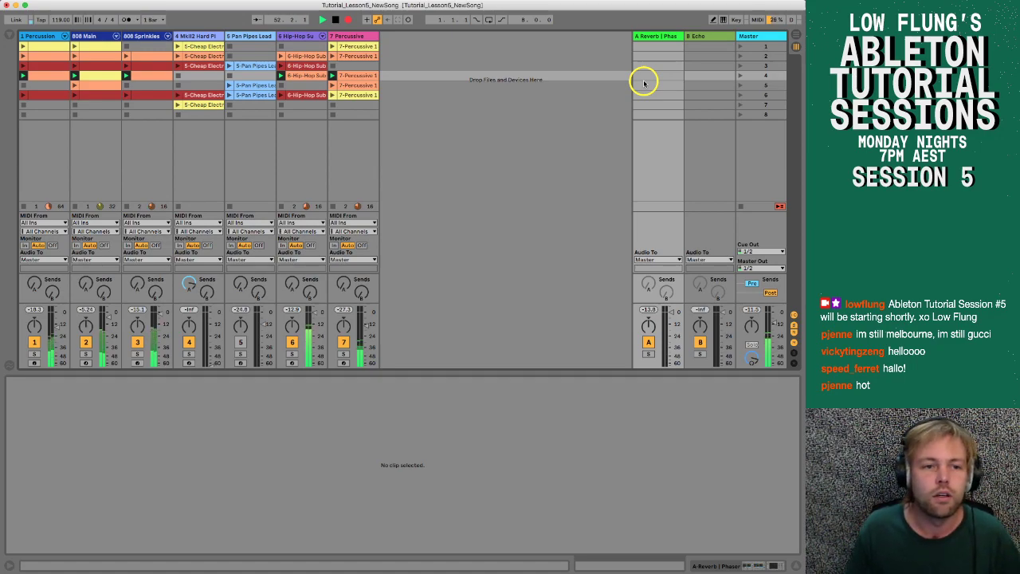
Step: Continue the recording by launching scene 5, scene 7 and scene 6 in that order
key(Down)
key(Return)
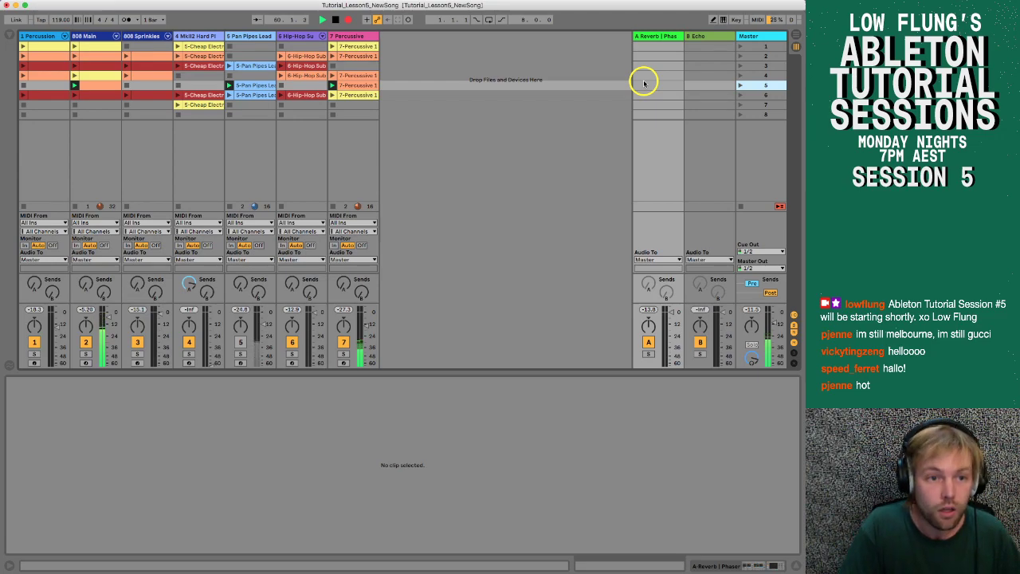
key(Down)
key(Down)
key(Return)
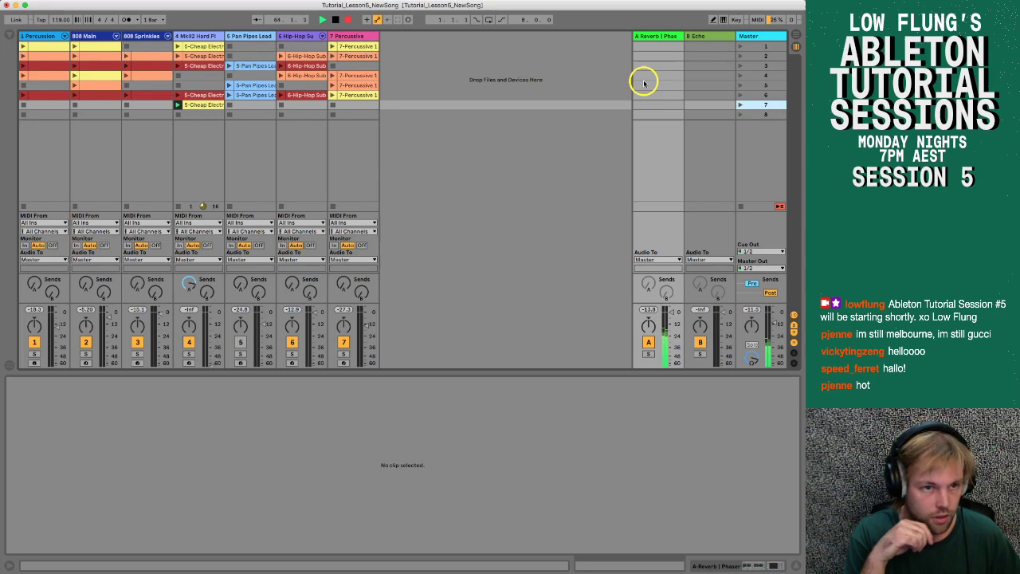
key(Up)
key(Return)
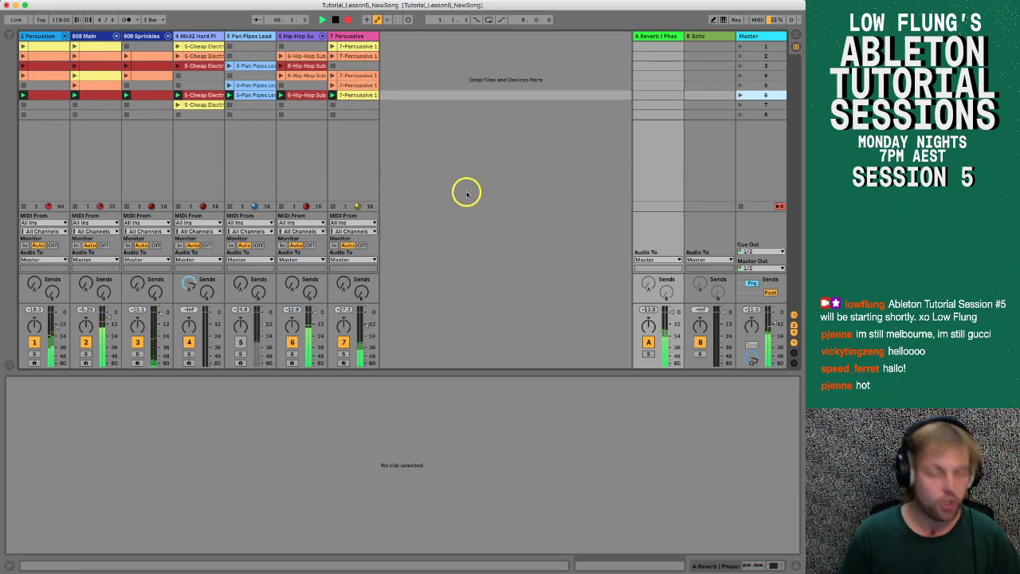
Step: Fit all tracks to the Arrangement view's height to review the recorded clips, and stop the recording
click(473, 152)
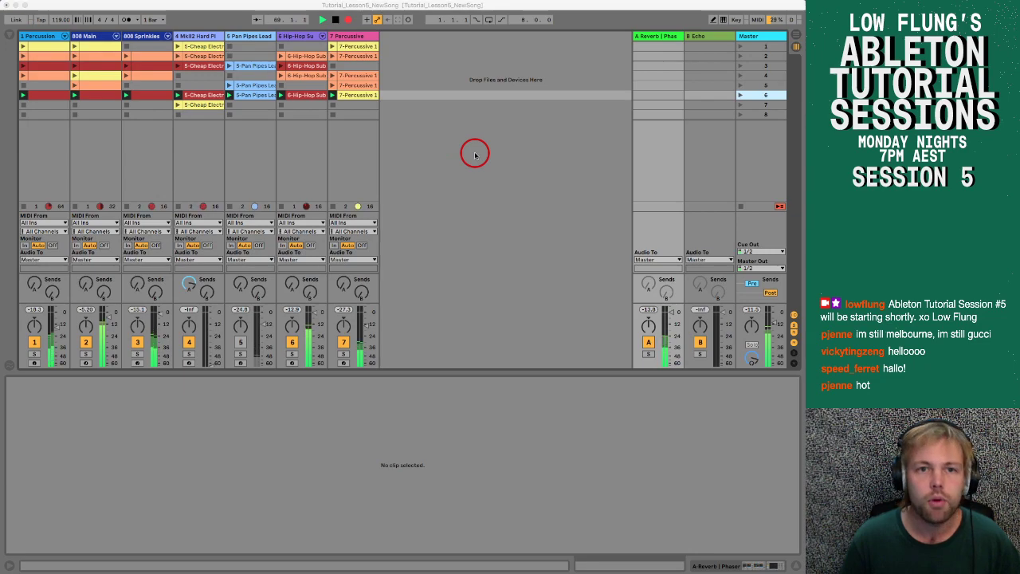
key(Tab)
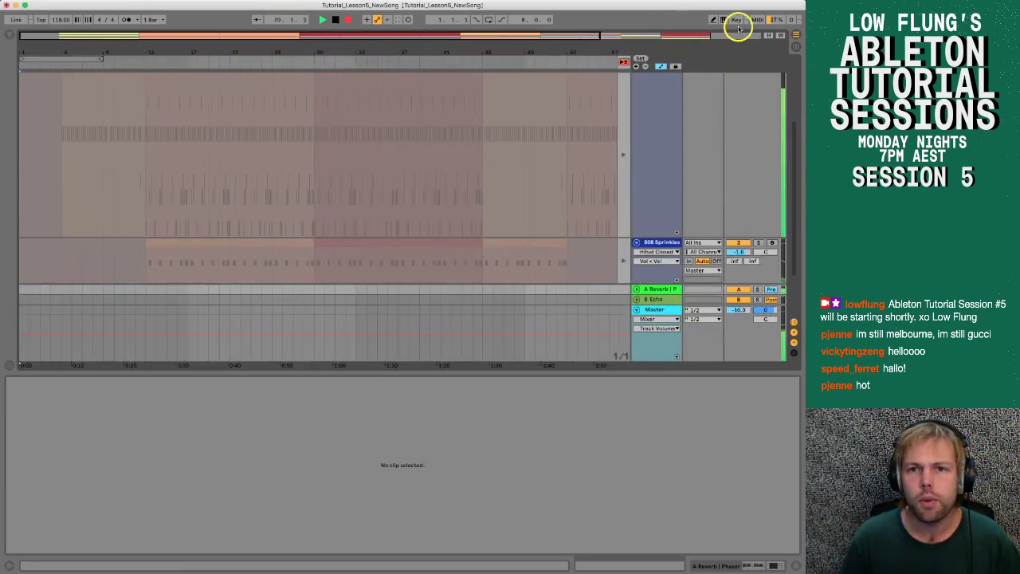
click(770, 35)
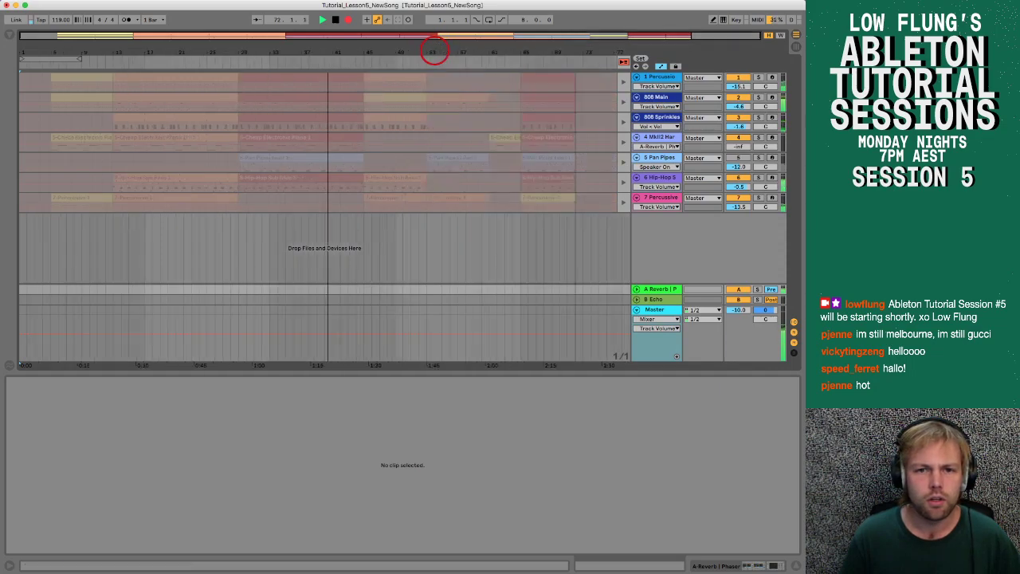
drag(435, 50, 433, 46)
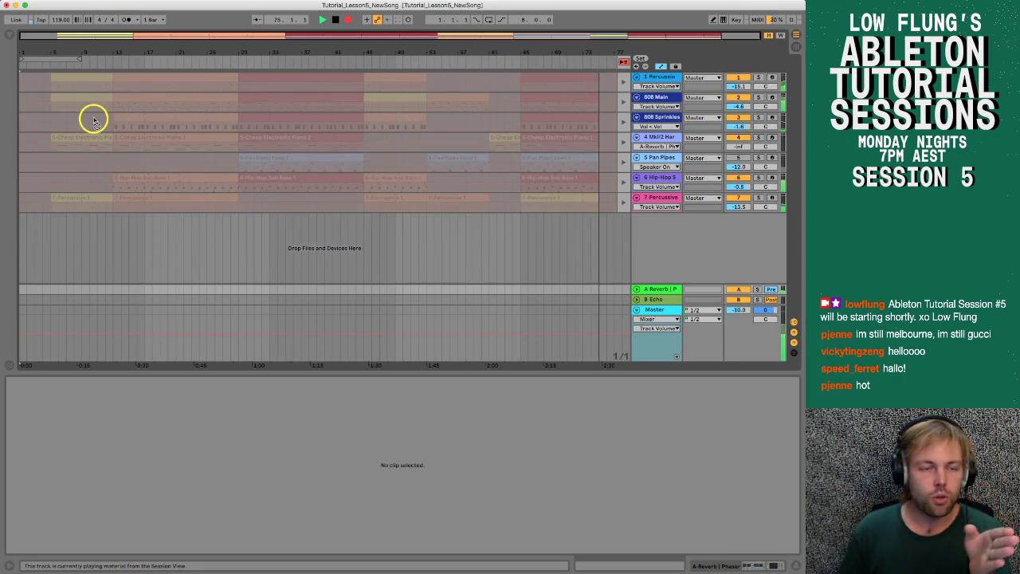
key(Tab)
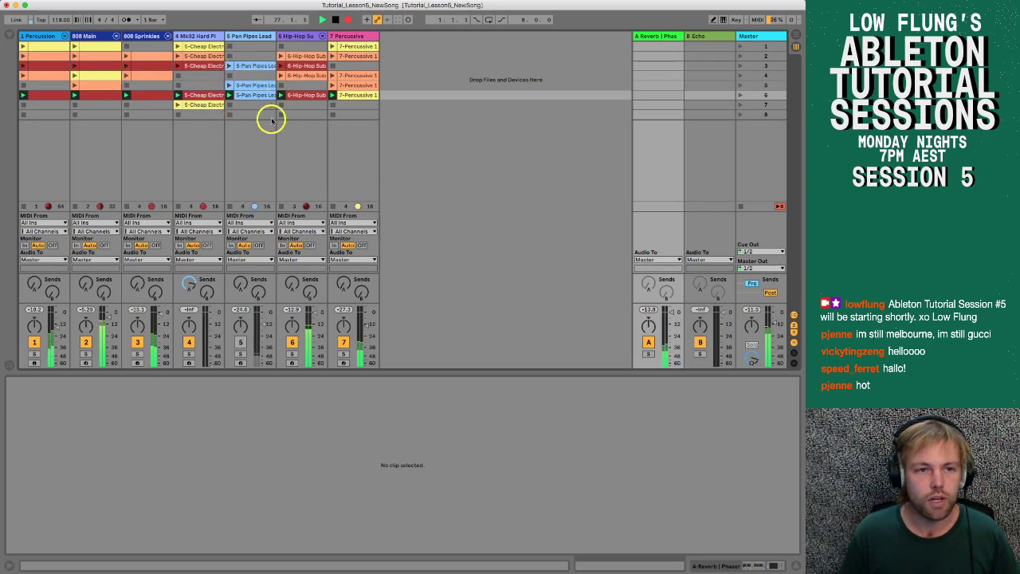
key(Tab)
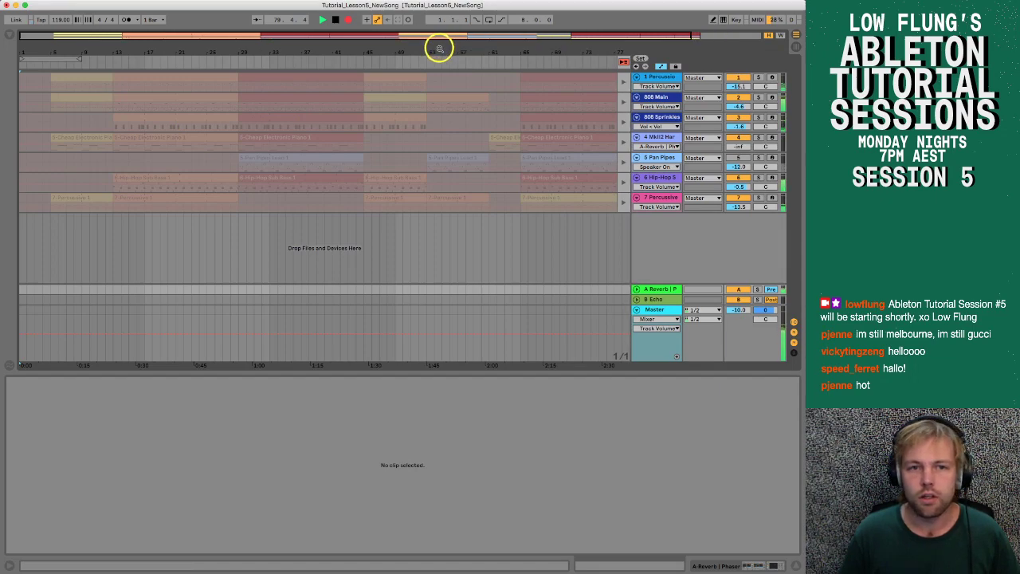
drag(438, 53, 400, 52)
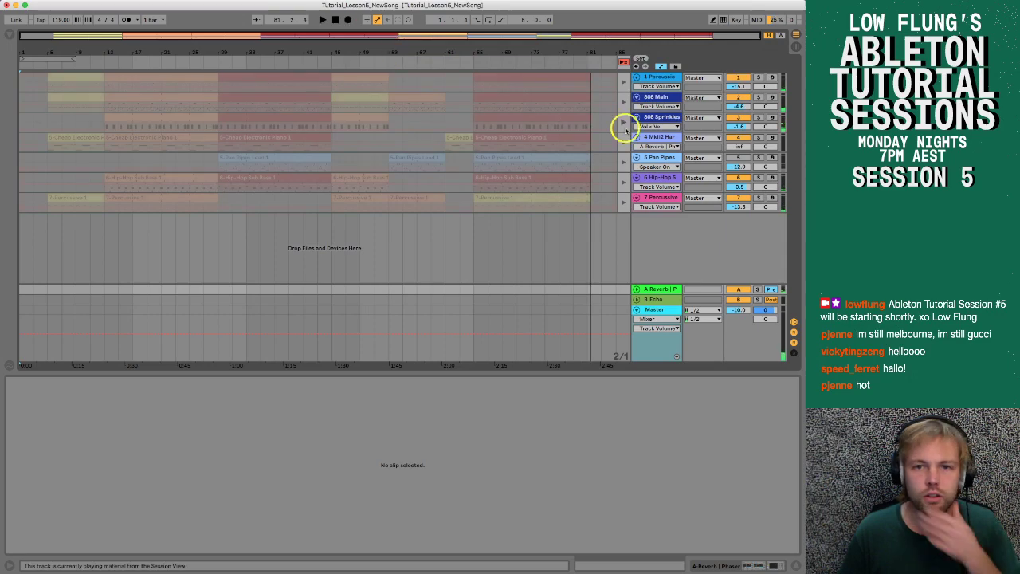
Step: Switch playback back to the arrangement and move all recorded clips so they start at bar 1
click(624, 62)
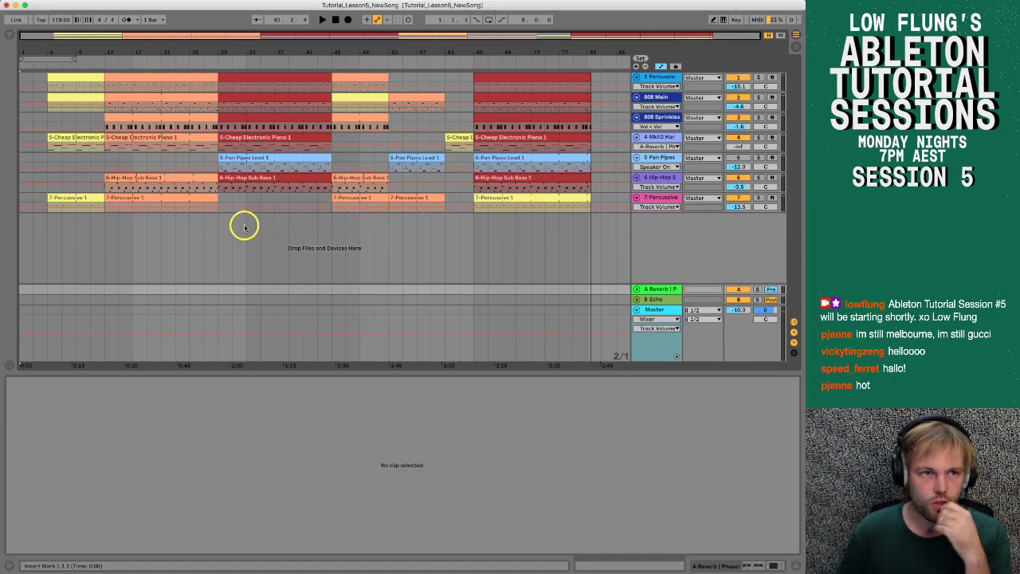
click(61, 197)
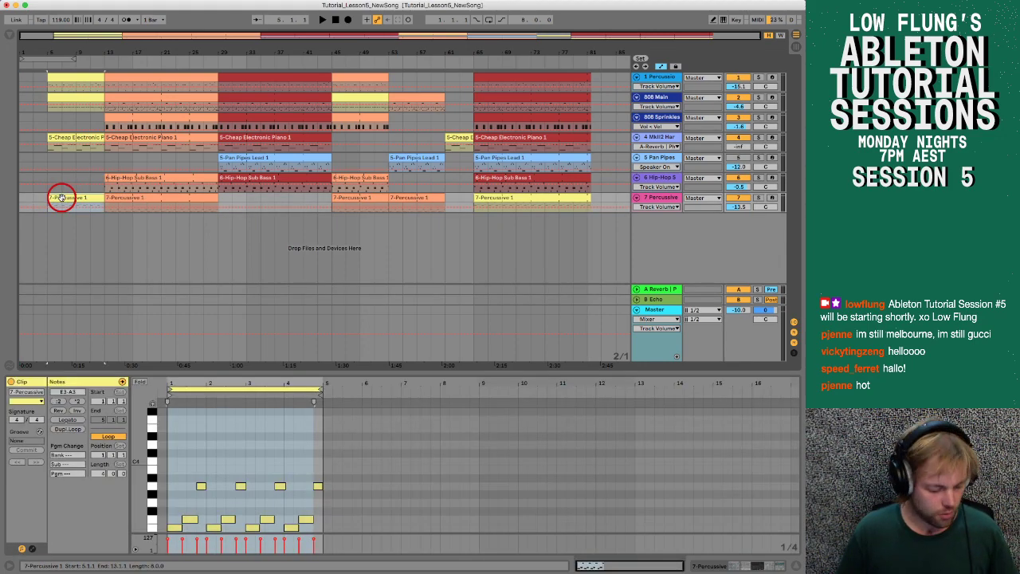
key(super+a)
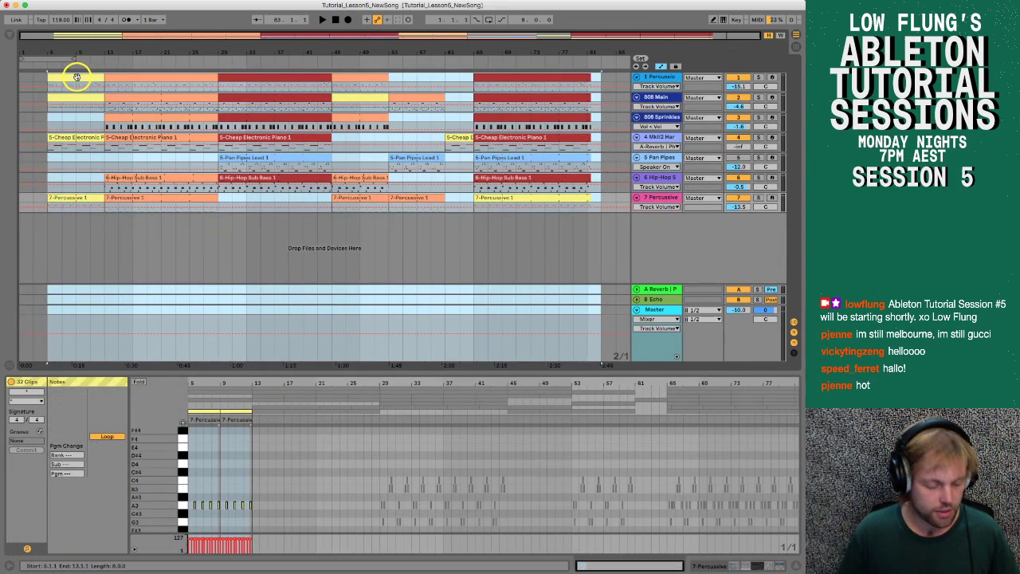
drag(65, 77, 30, 76)
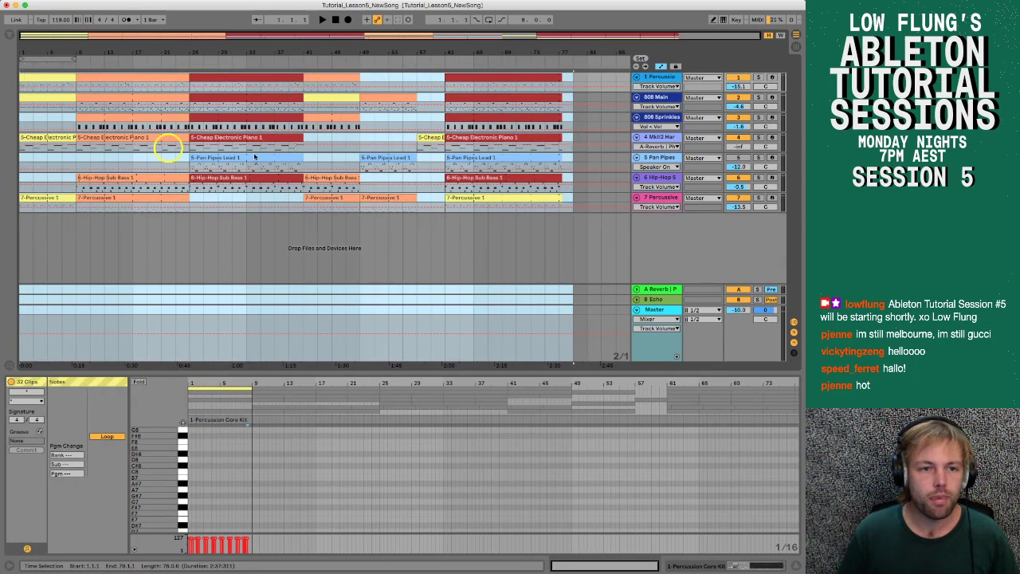
click(555, 229)
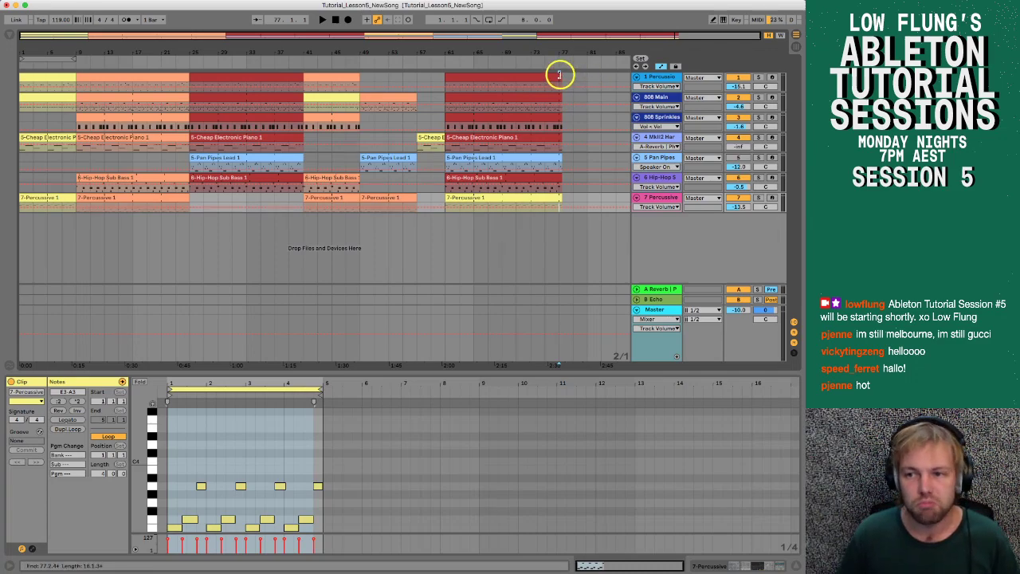
Step: Compare the recorded arrangement with the Session view scenes, ending in the Session view
key(Tab)
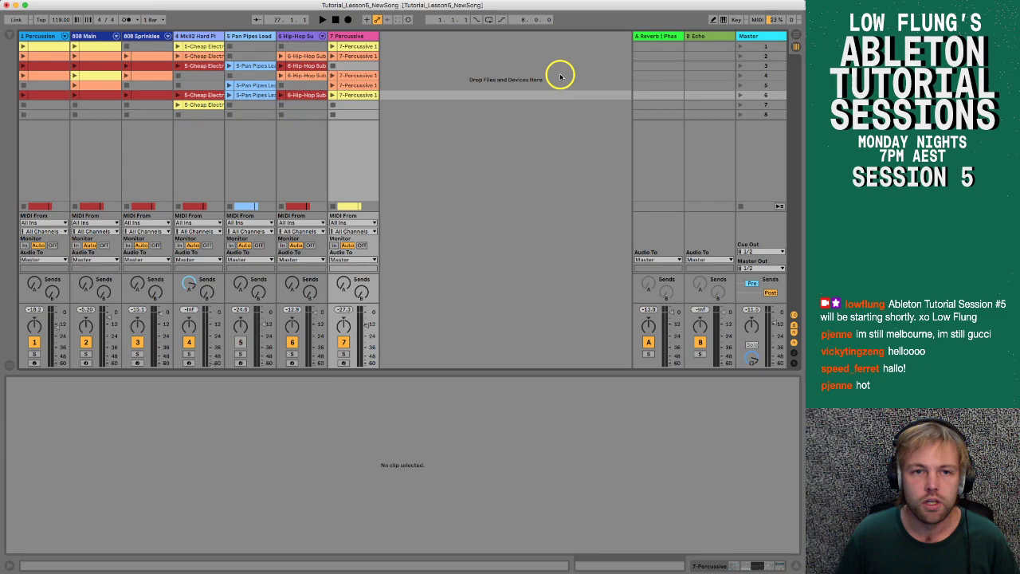
key(Tab)
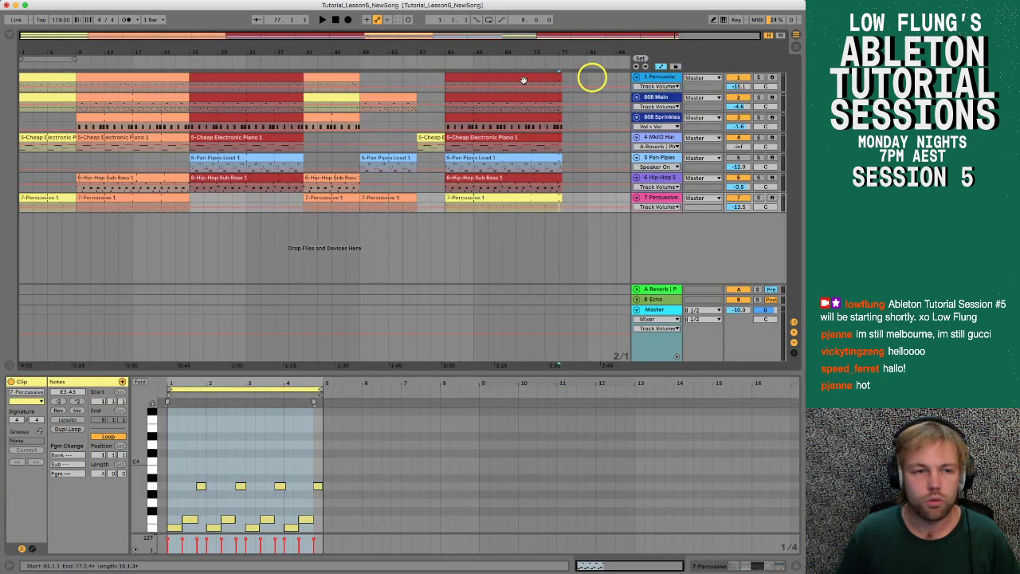
key(Tab)
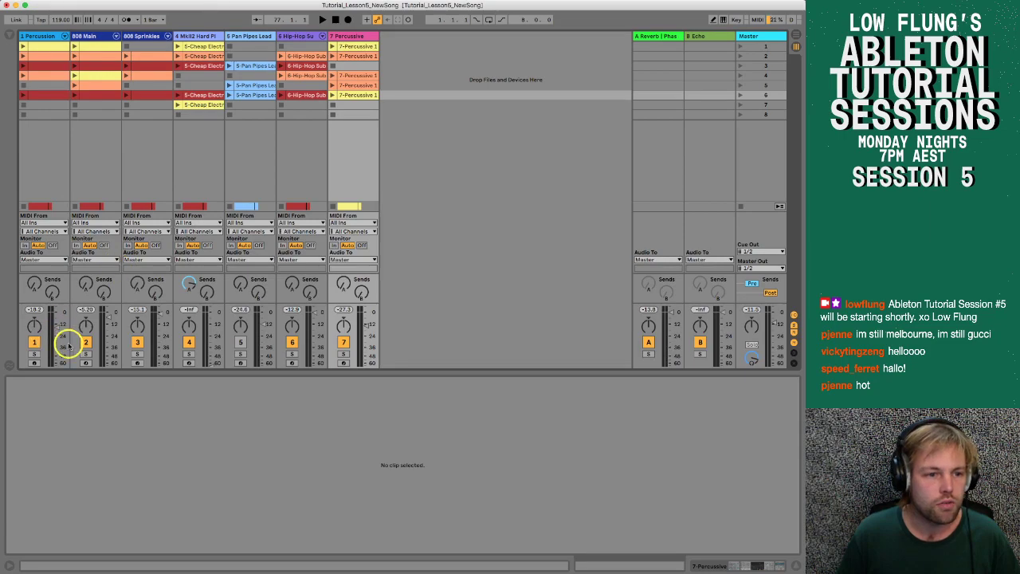
Step: Show the notes of the Percussion track's clip, and browse the drum kits in the library's Drums category
click(44, 37)
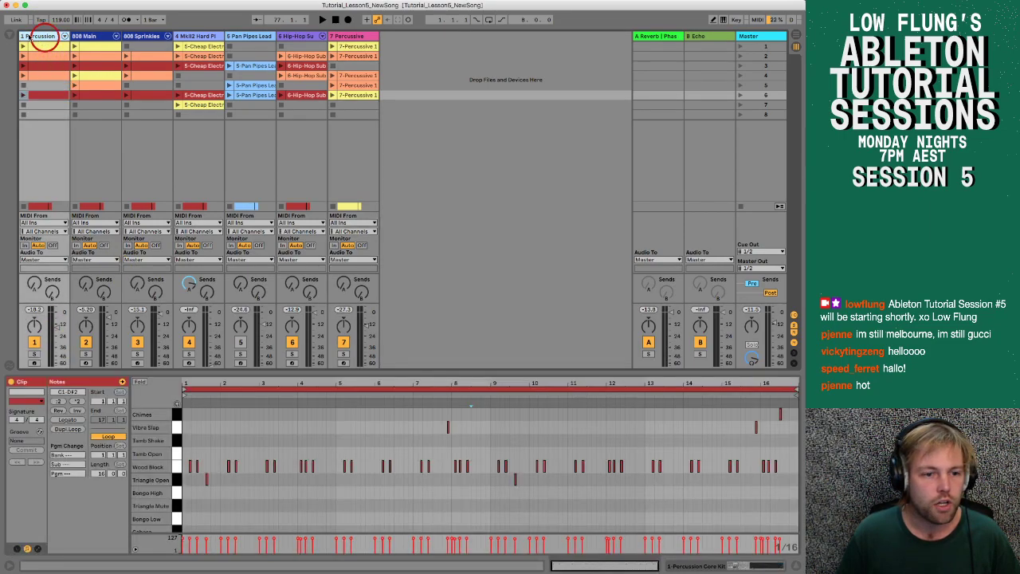
click(12, 34)
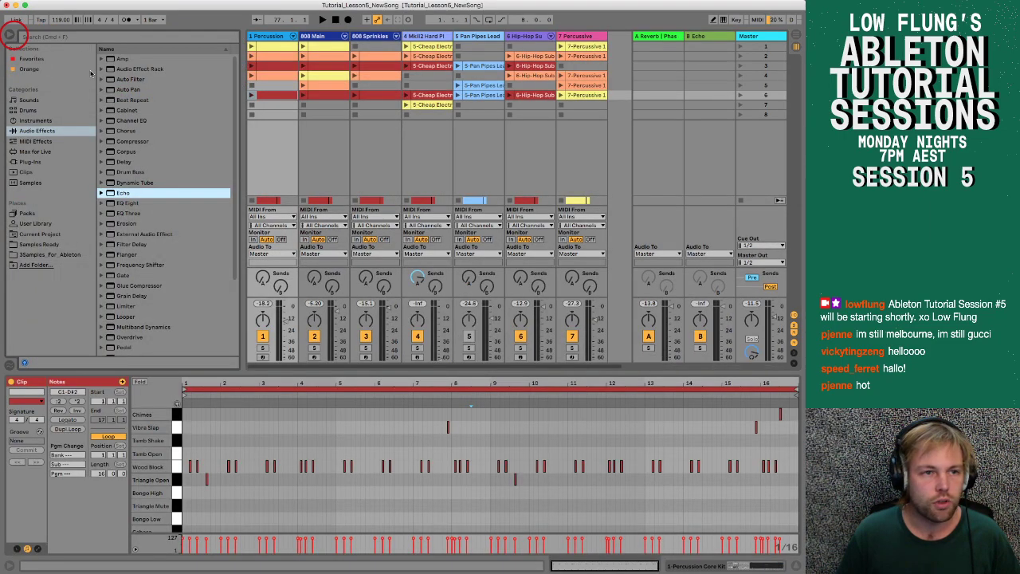
click(31, 101)
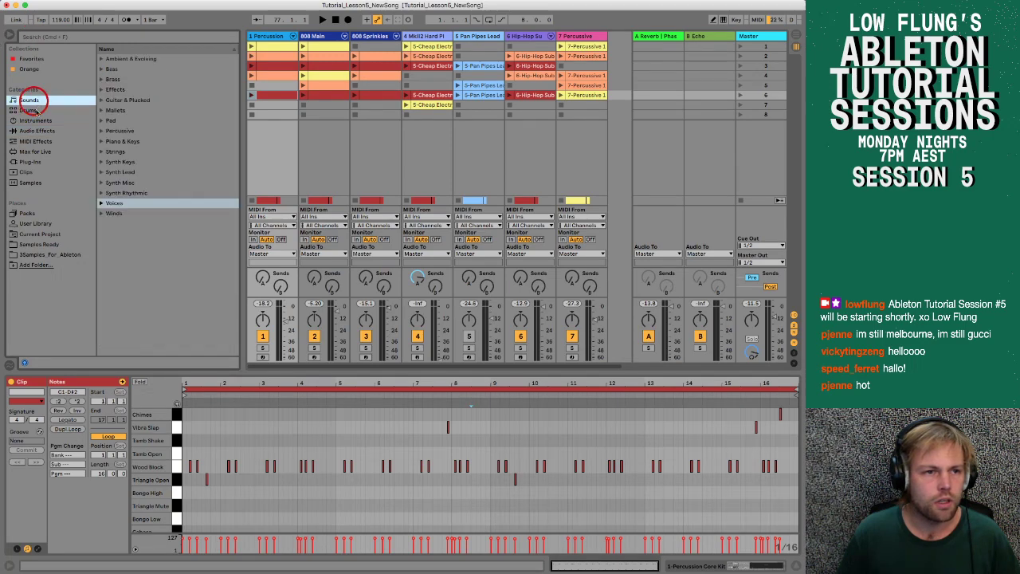
click(36, 111)
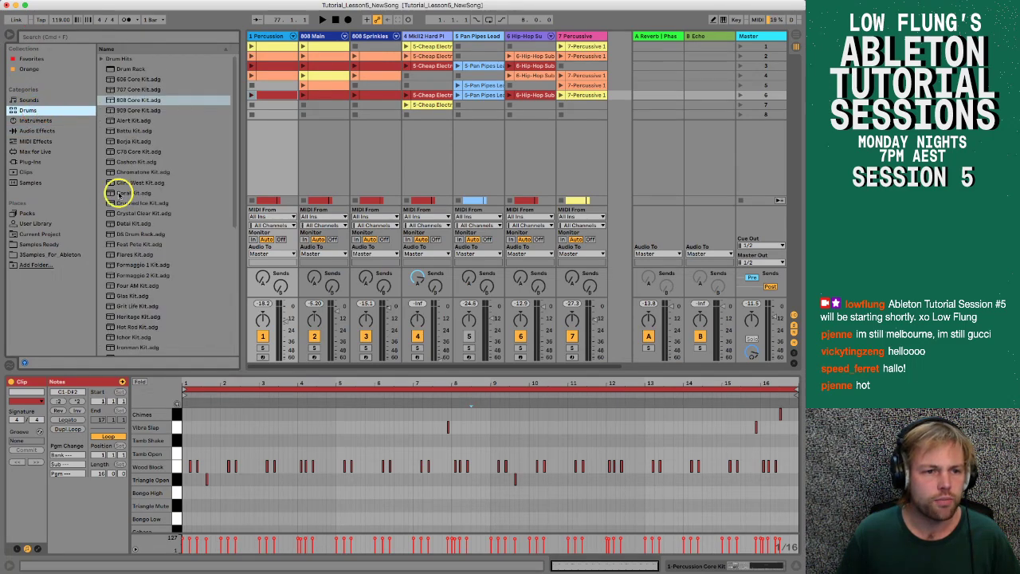
scroll(171, 226, down, 6)
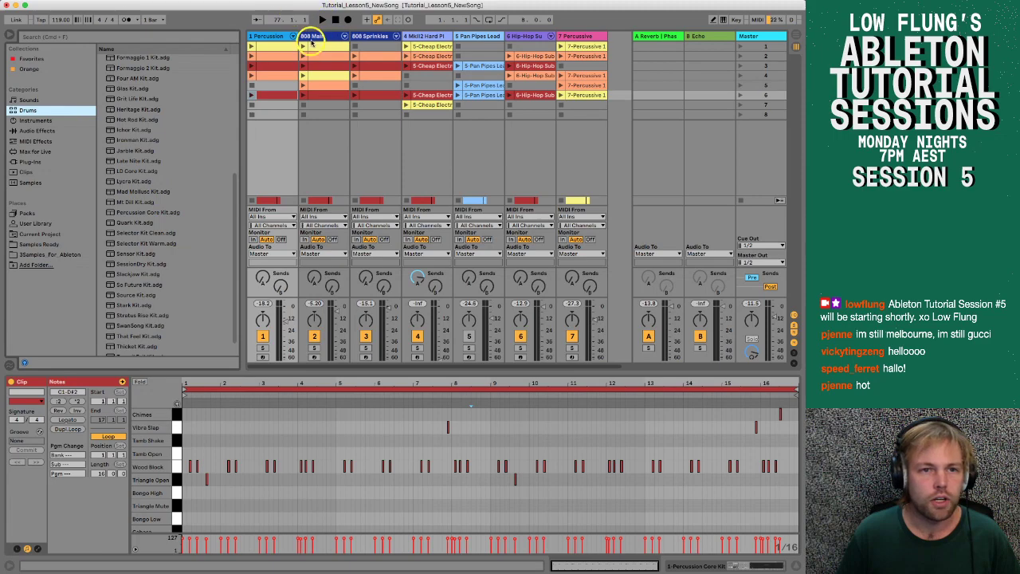
Step: Review the clip notes of the 808 Main and 808 Sprinkles drum tracks
click(320, 37)
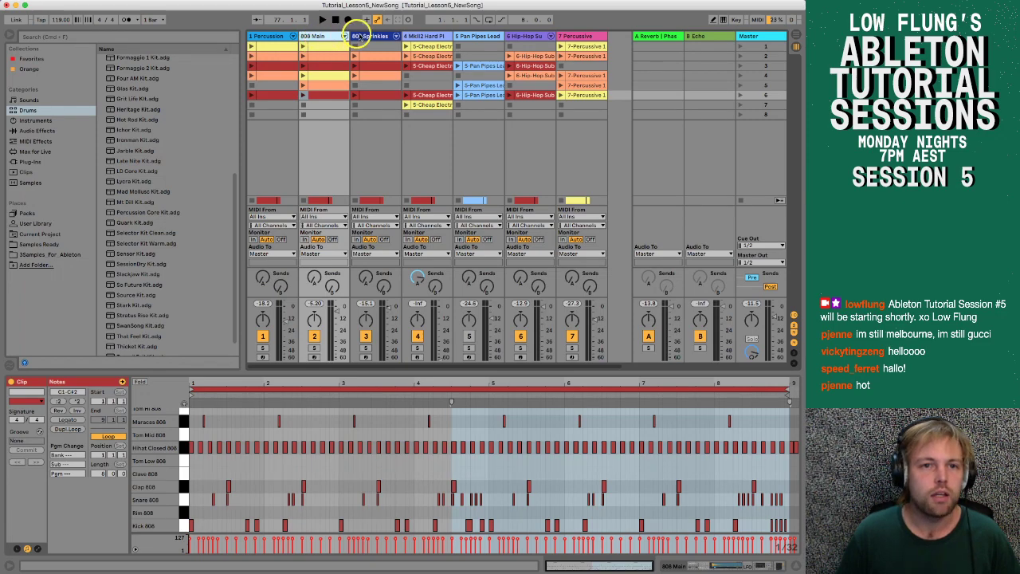
click(366, 36)
click(334, 38)
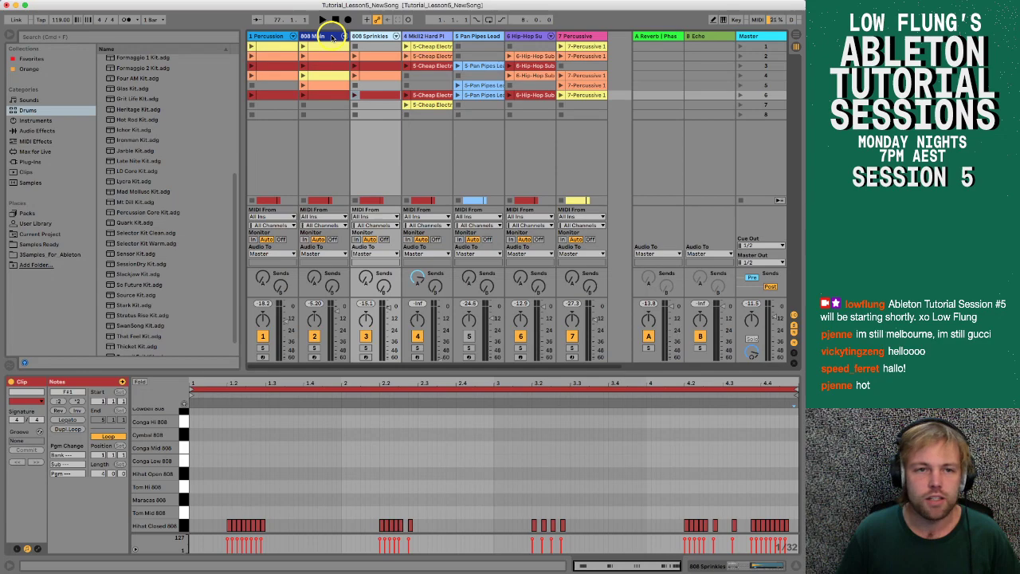
Step: Review the MkII2 Hard Piano track's clip and devices together with the Reverb and Phaser on return track A
click(418, 37)
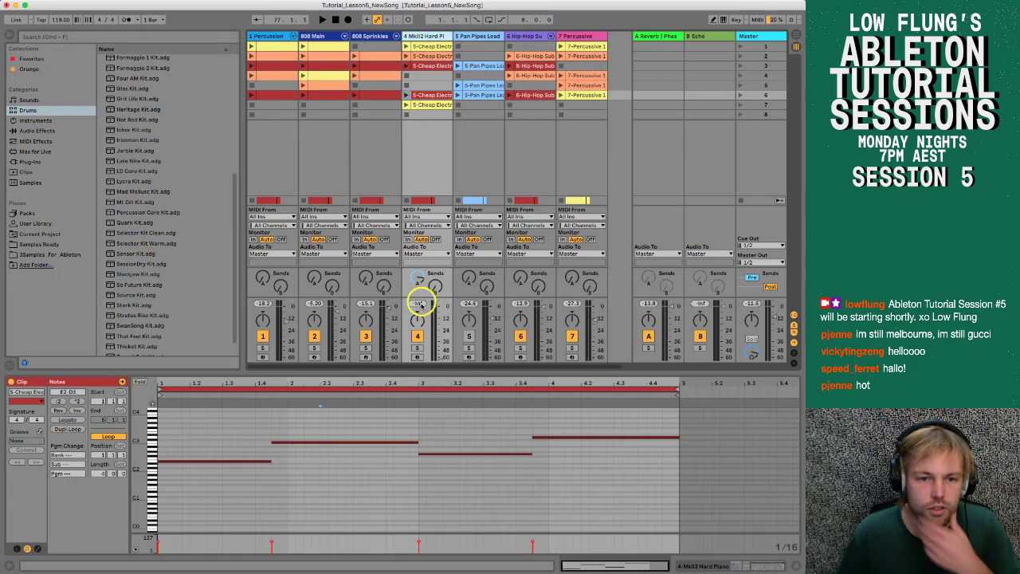
drag(419, 303, 442, 351)
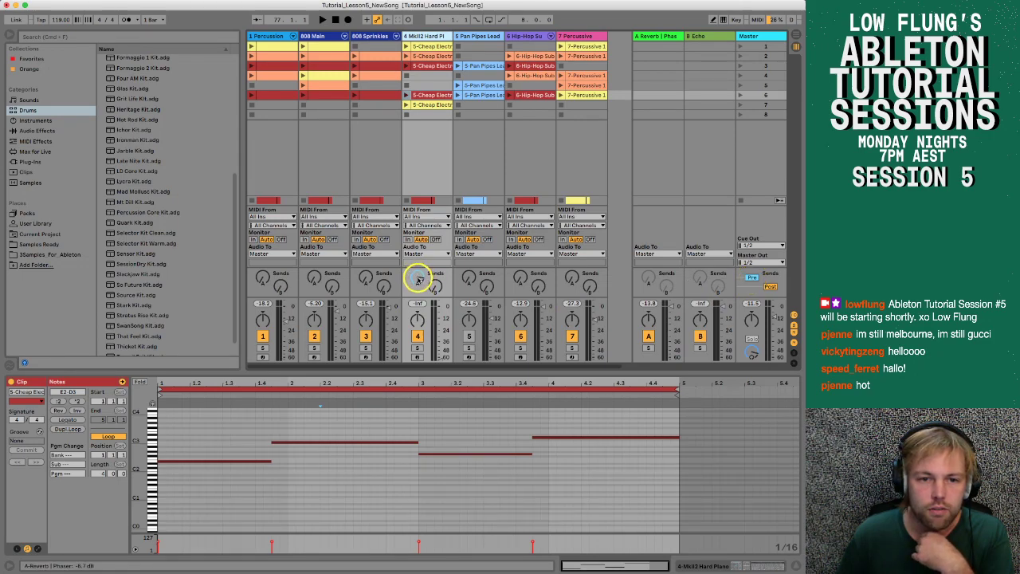
click(656, 36)
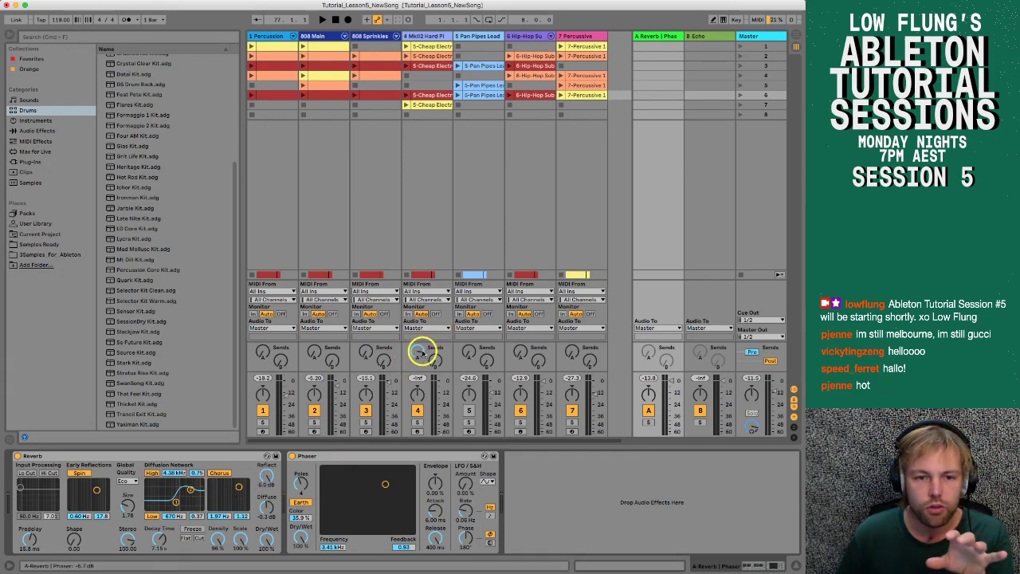
click(428, 36)
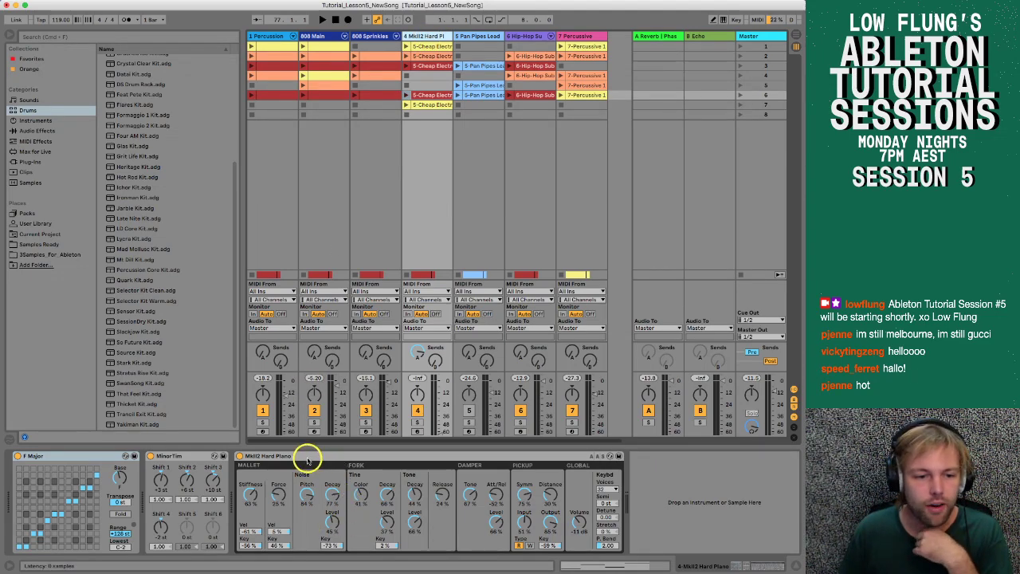
Step: Preview the Piano & Keys sounds from A Clavinette Session through Bells1 High
click(41, 100)
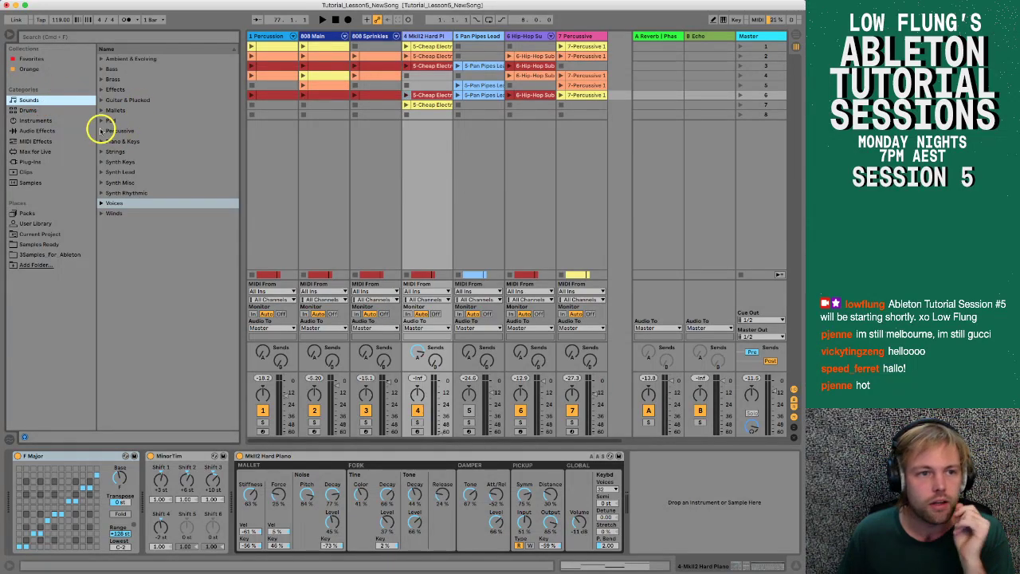
click(101, 141)
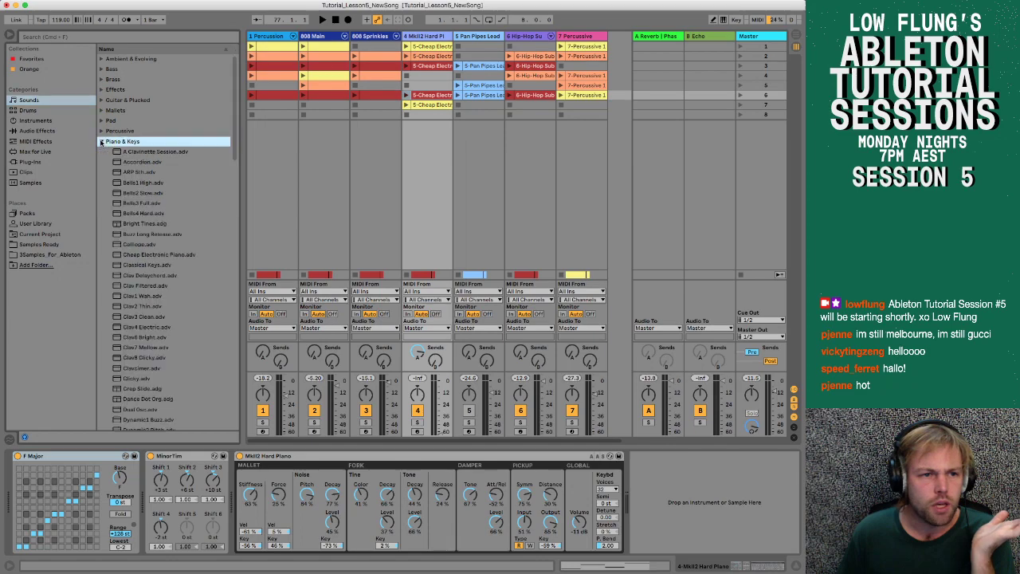
click(134, 152)
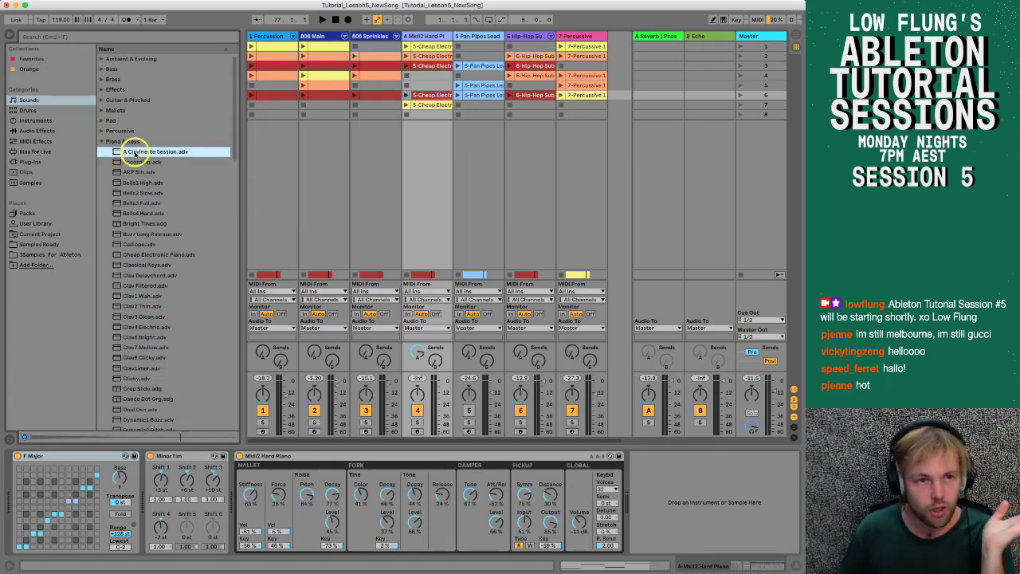
key(Down)
key(Down)
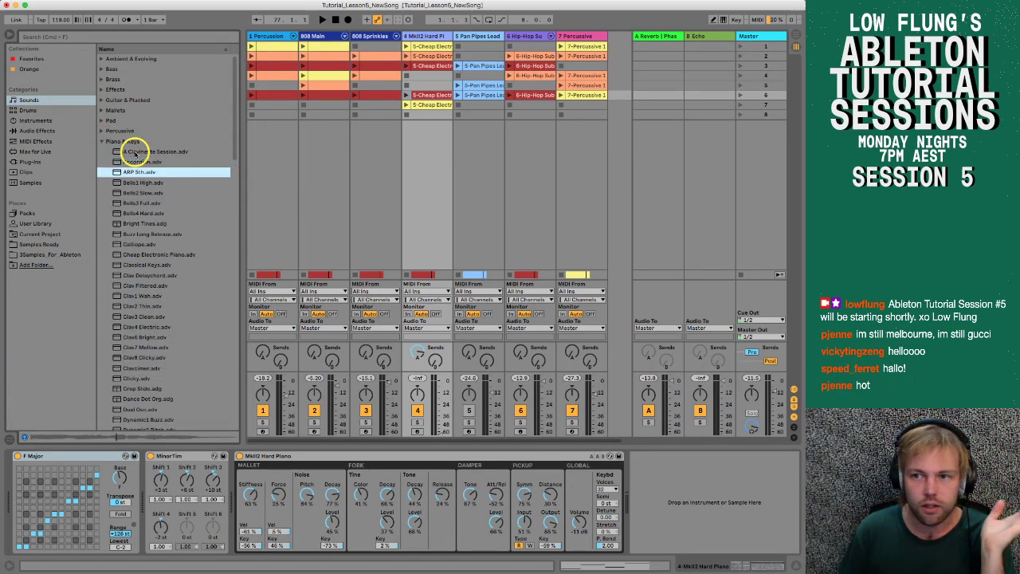
key(Down)
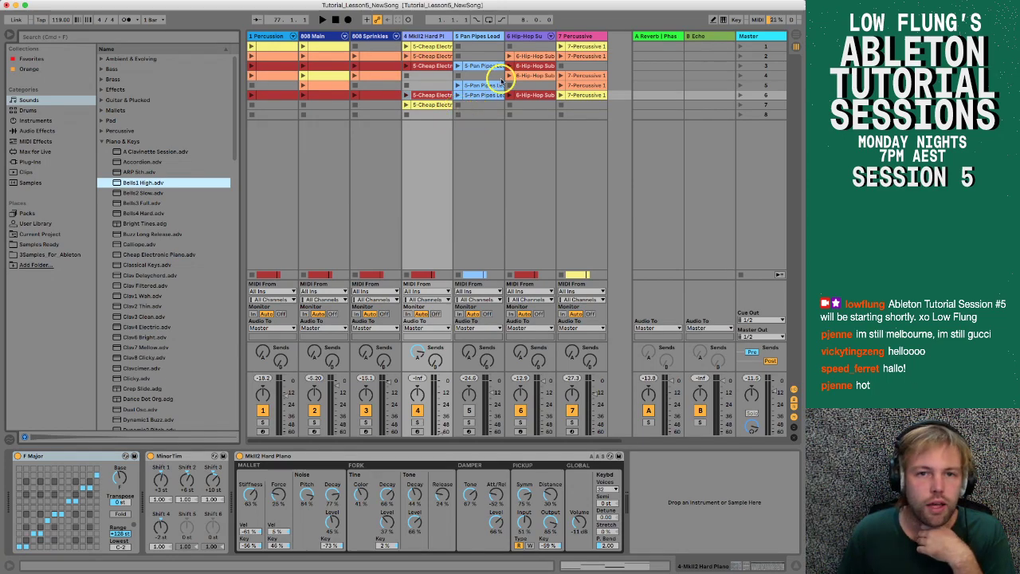
Step: Inspect the device chains of the Pan Pipes Lead, Hip-Hop Sub Bass and Percussive tracks, briefly arming and disarming the bass track
click(475, 36)
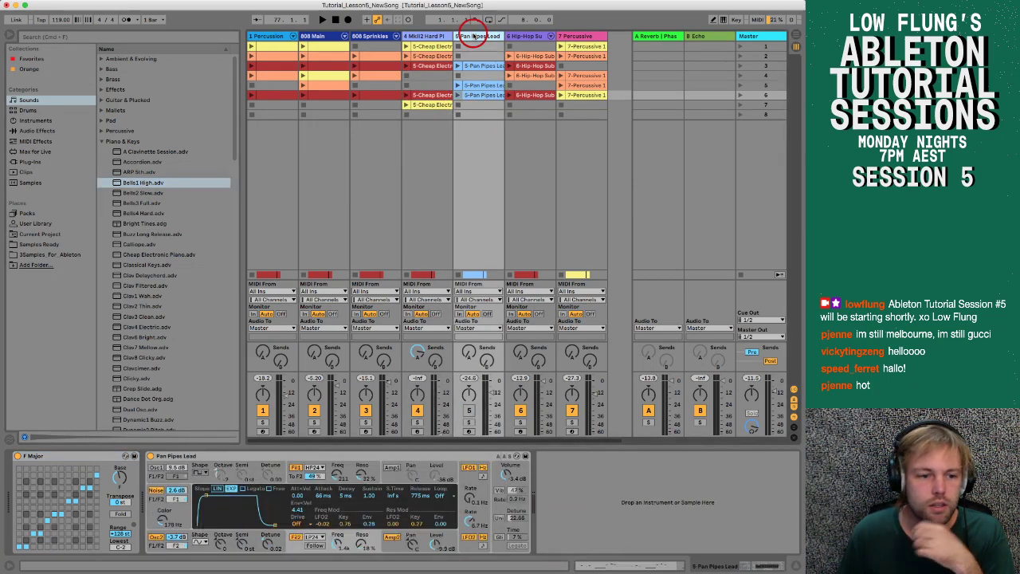
click(527, 36)
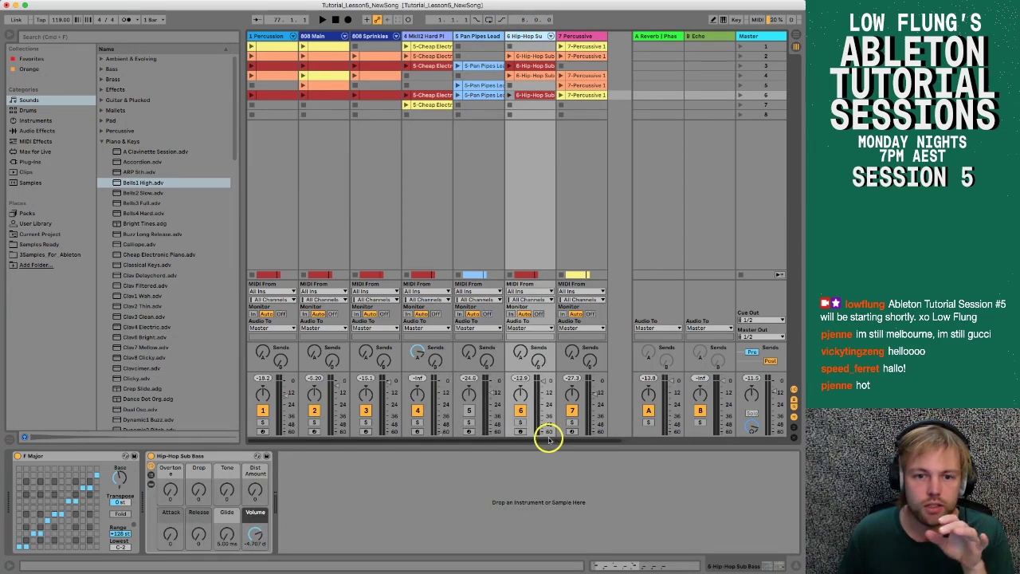
click(521, 432)
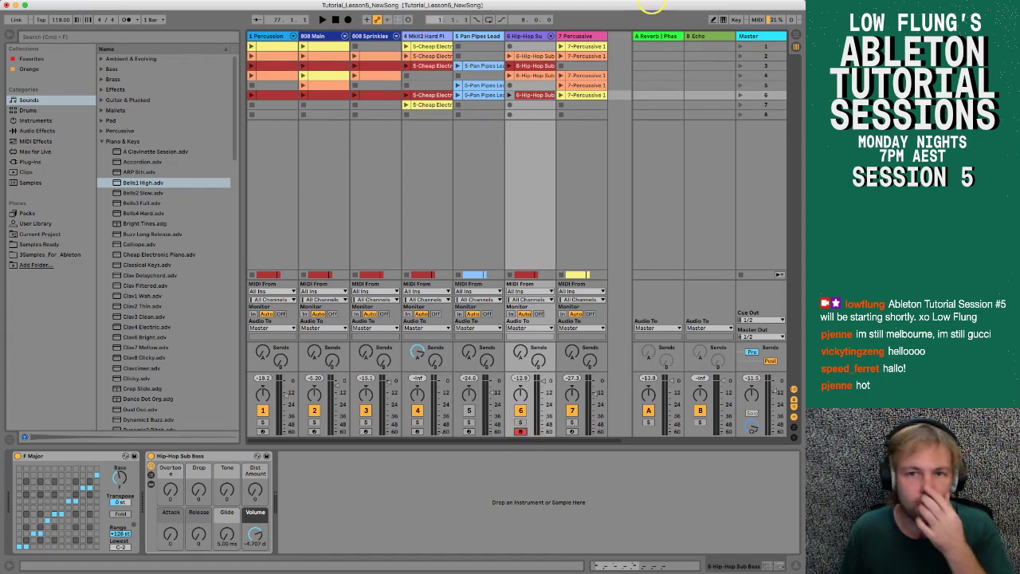
click(522, 433)
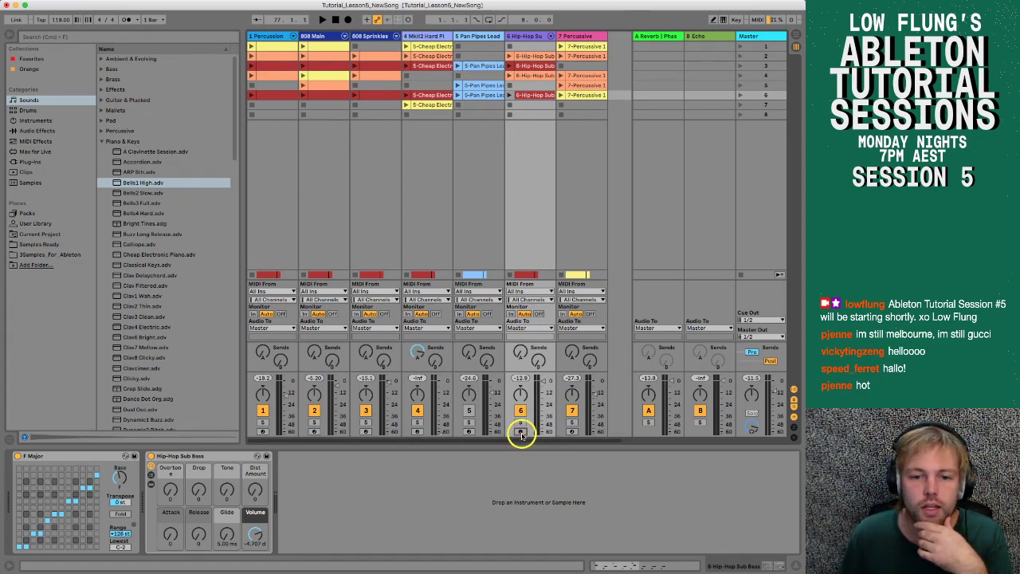
click(580, 35)
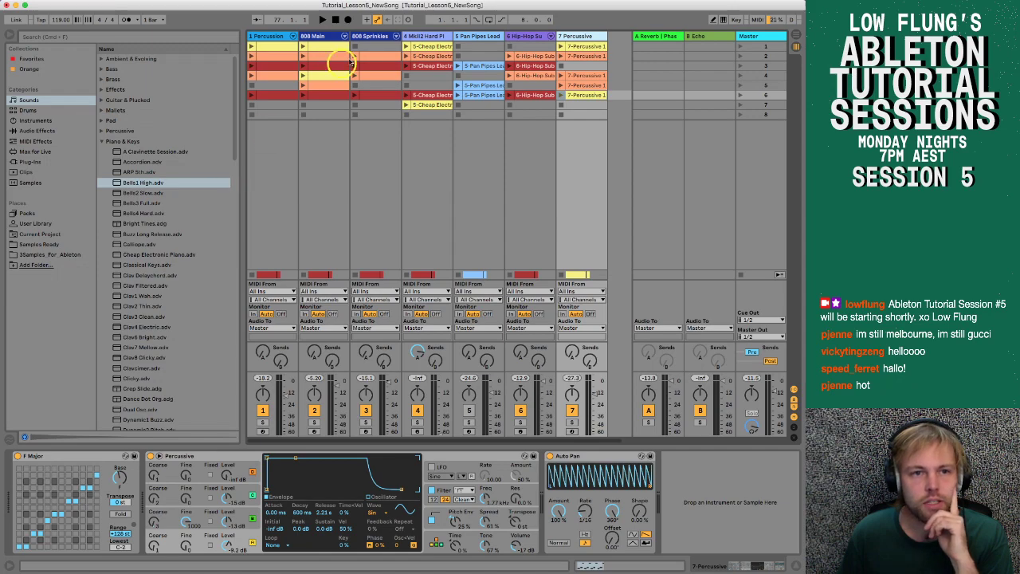
Step: Select the MkII2 Hard Piano track and turn on the computer MIDI keyboard
click(417, 38)
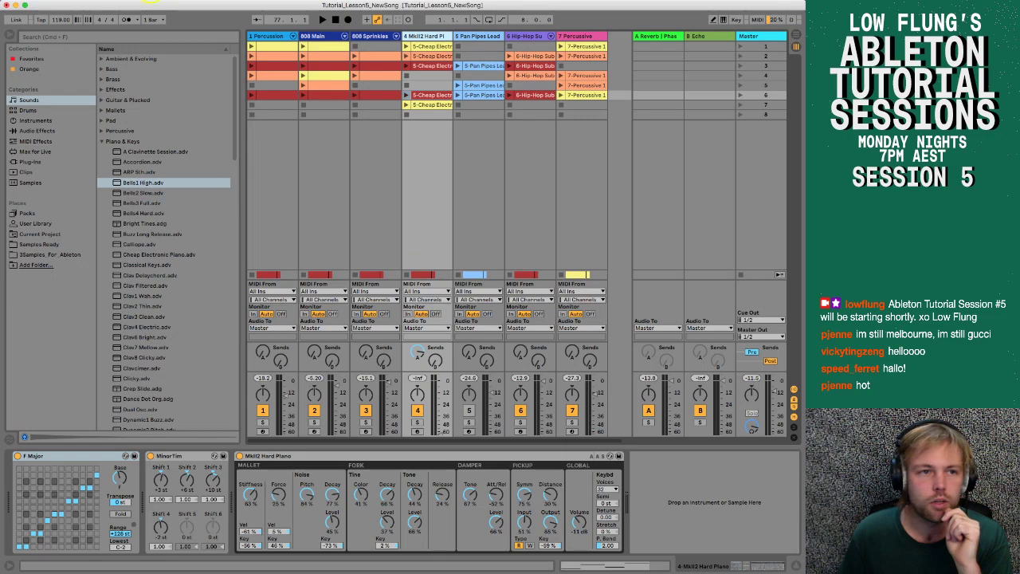
click(152, 1)
click(151, 28)
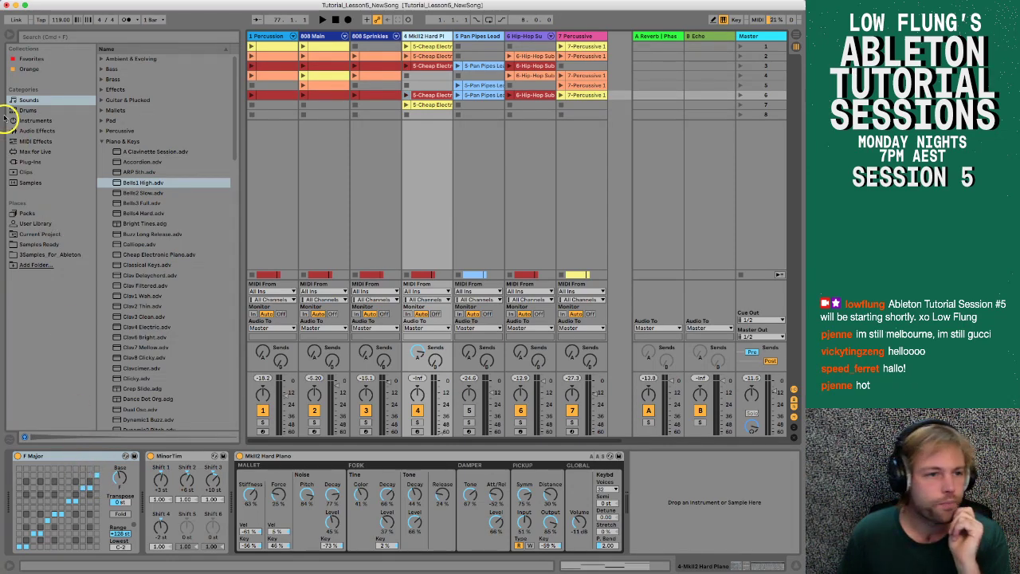
Step: Browse the Scale, Chord and MIDI Effect Rack presets among the MIDI effects
click(27, 142)
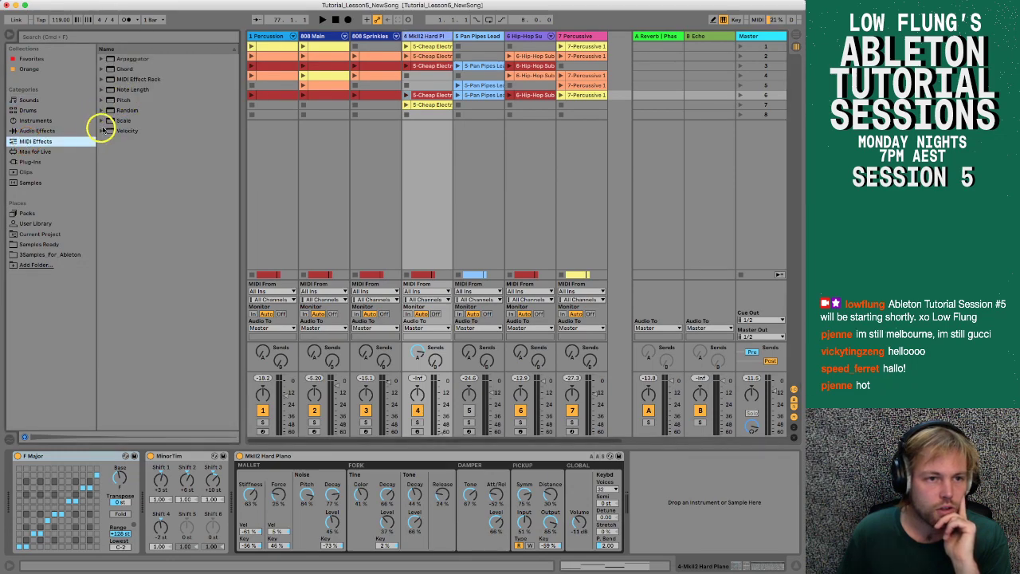
click(102, 120)
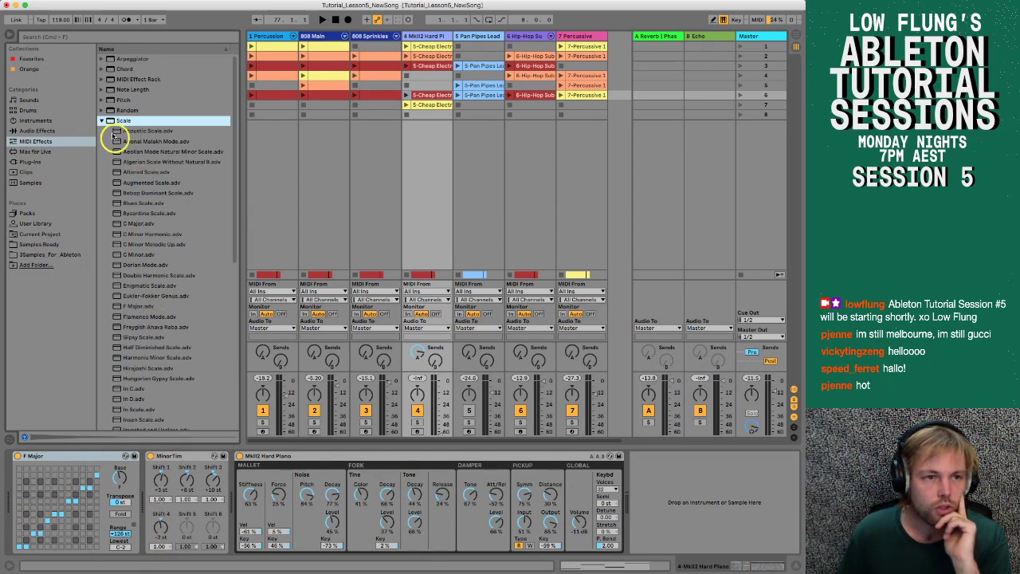
click(102, 121)
click(100, 68)
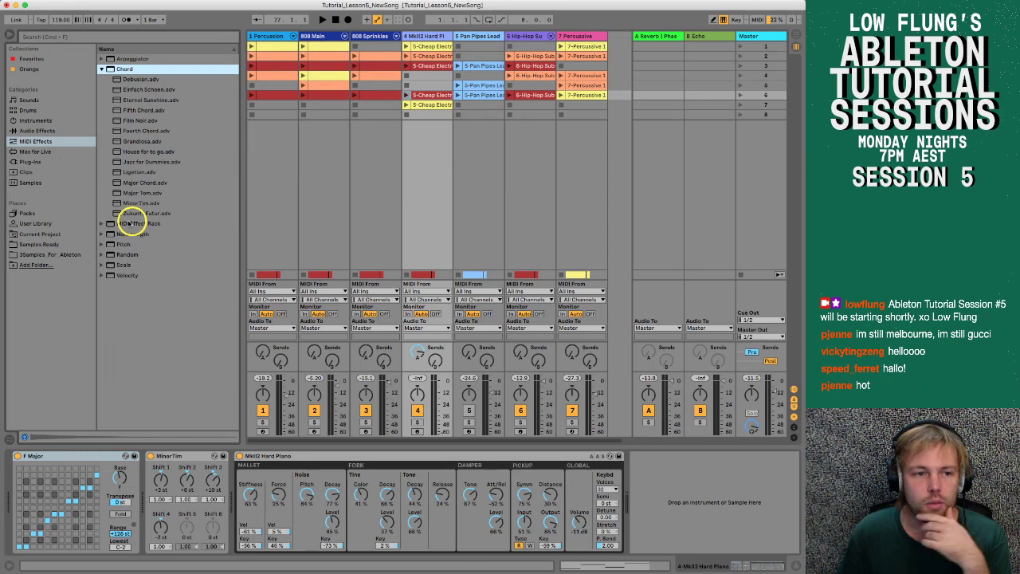
click(103, 225)
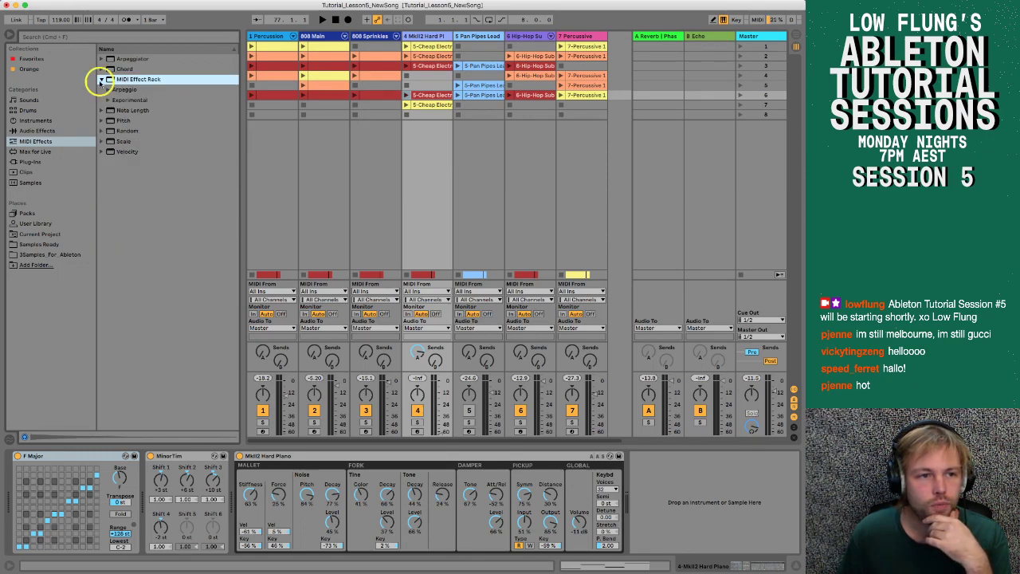
click(101, 80)
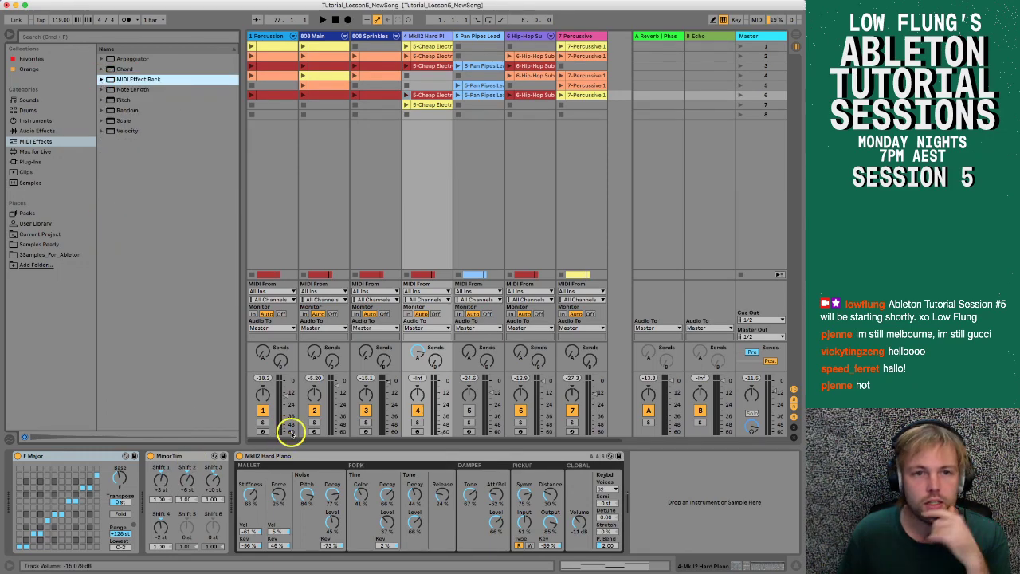
Step: Arm the MkII2 Hard Piano track and play notes A and D on the computer keyboard to hear its MIDI effects
click(417, 432)
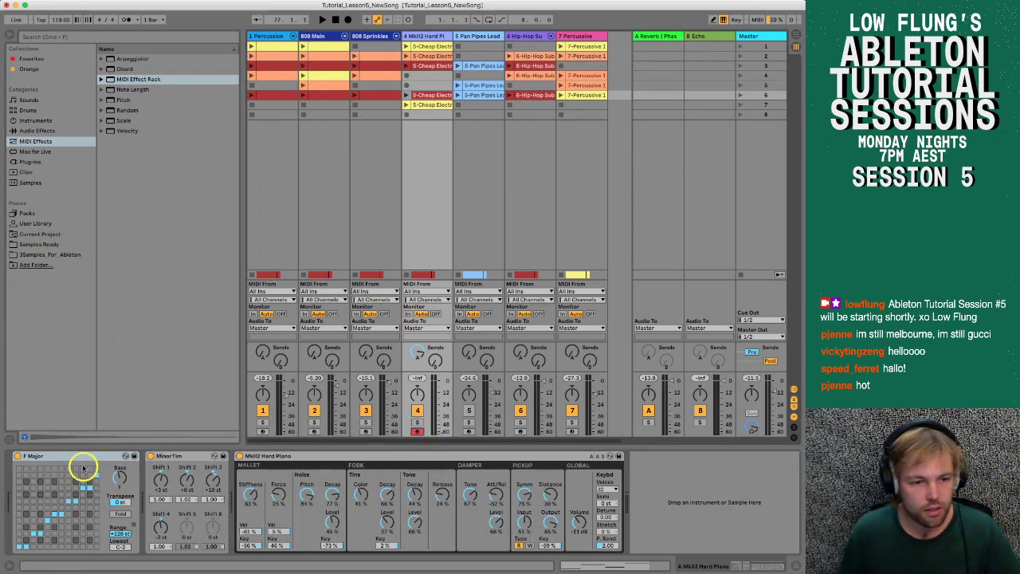
key(a)
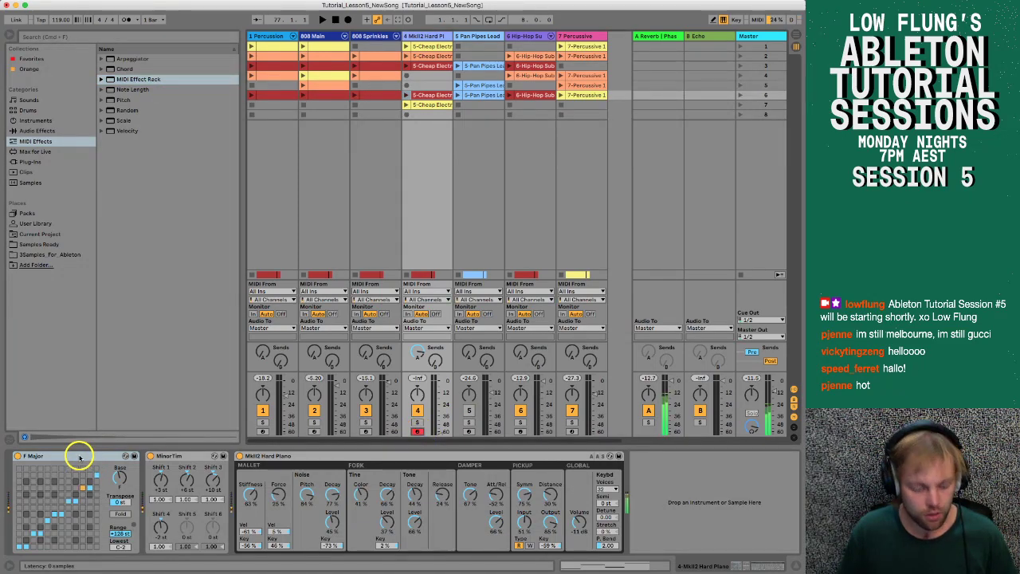
key(d)
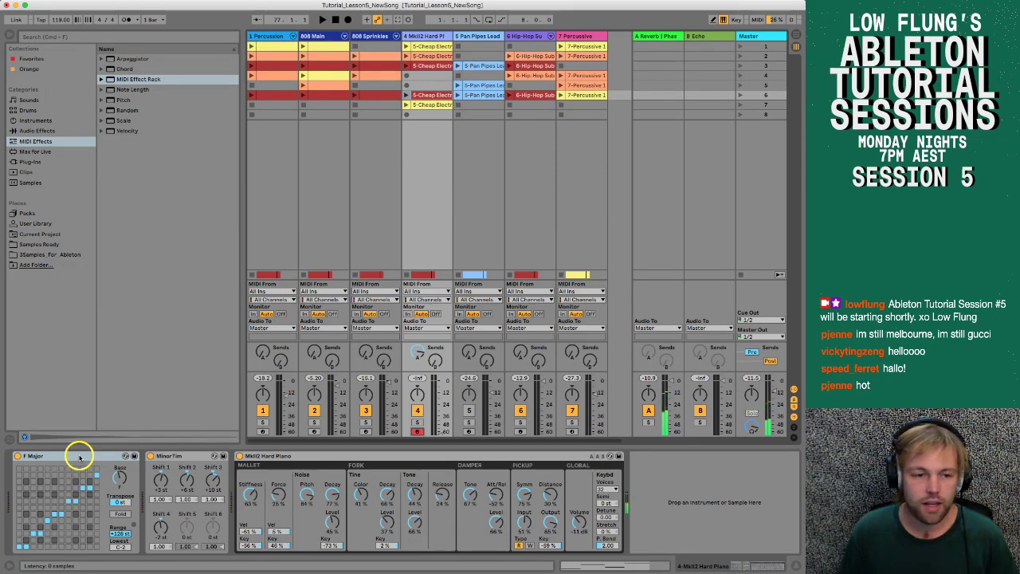
Step: Expand the Pitch effect's presets in the library, and turn off the MinorTim chord device on the piano track
click(182, 457)
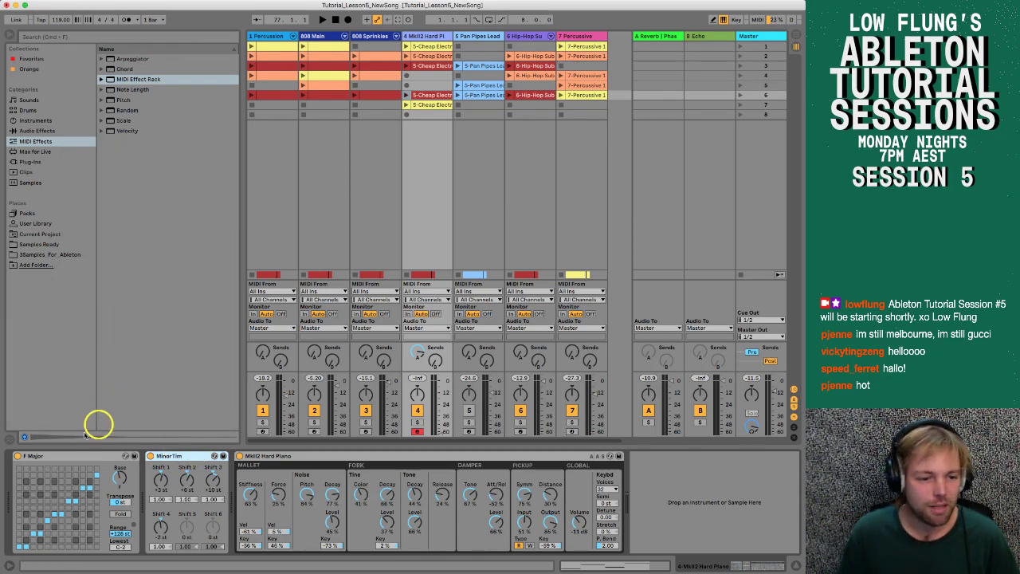
click(59, 456)
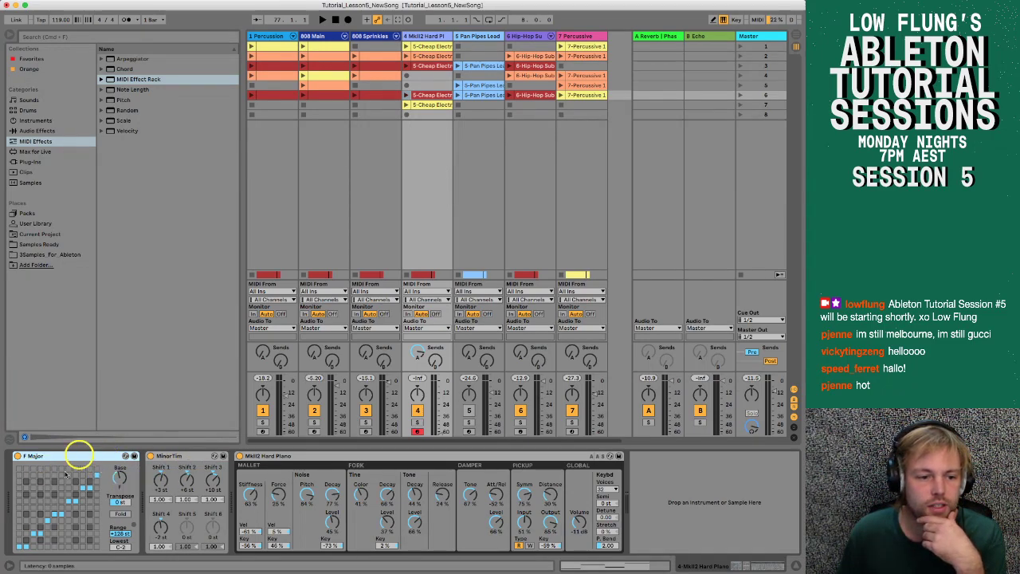
click(101, 100)
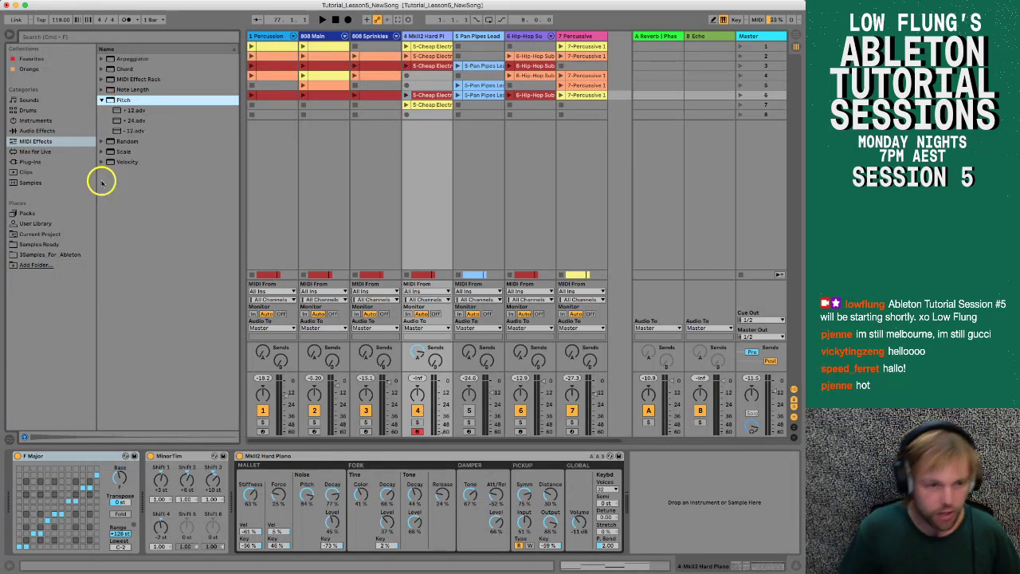
click(151, 457)
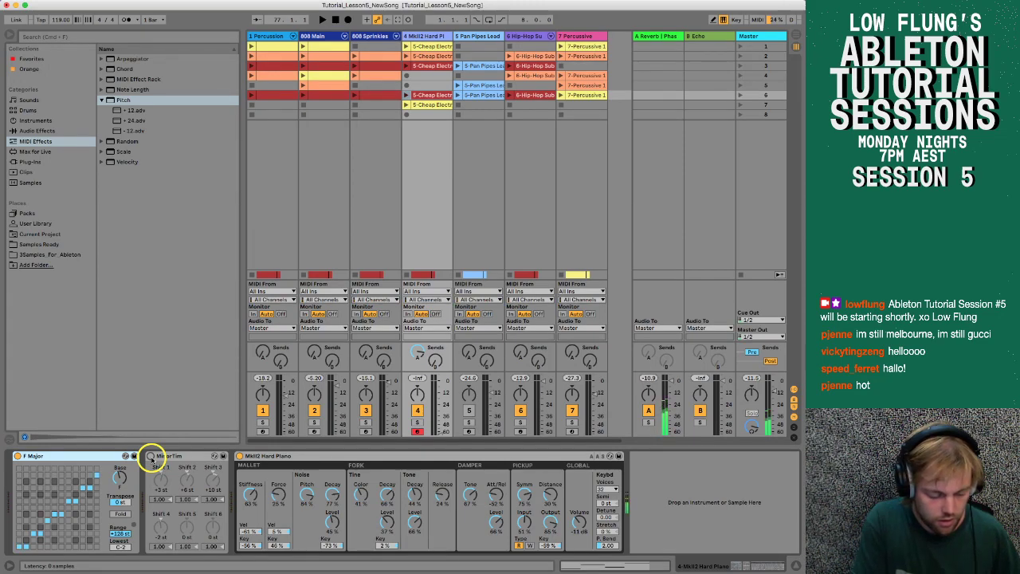
Step: Raise the computer keyboard's octave and play single notes on the piano without the MinorTim chord device
key(x)
key(j)
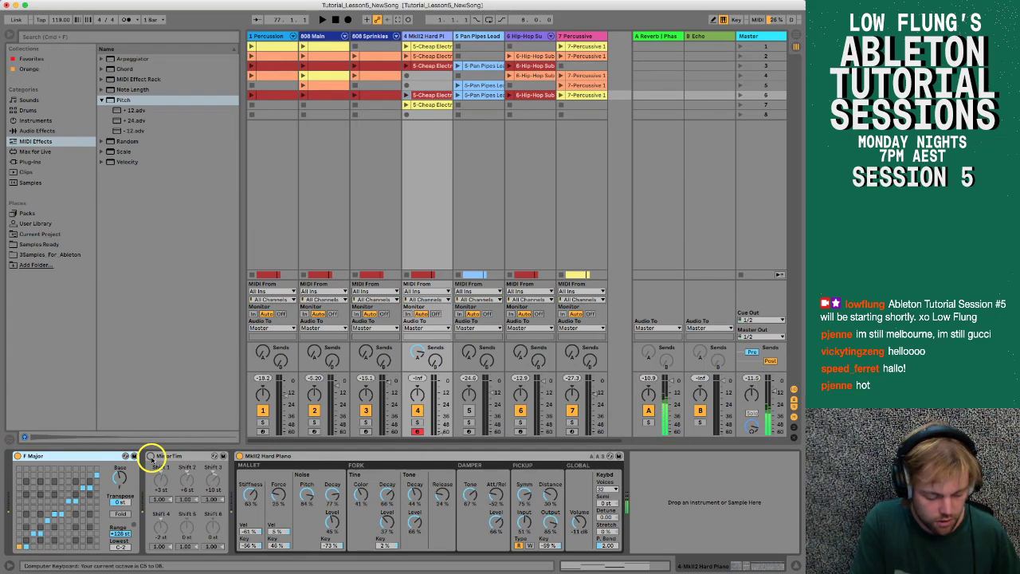
key(a)
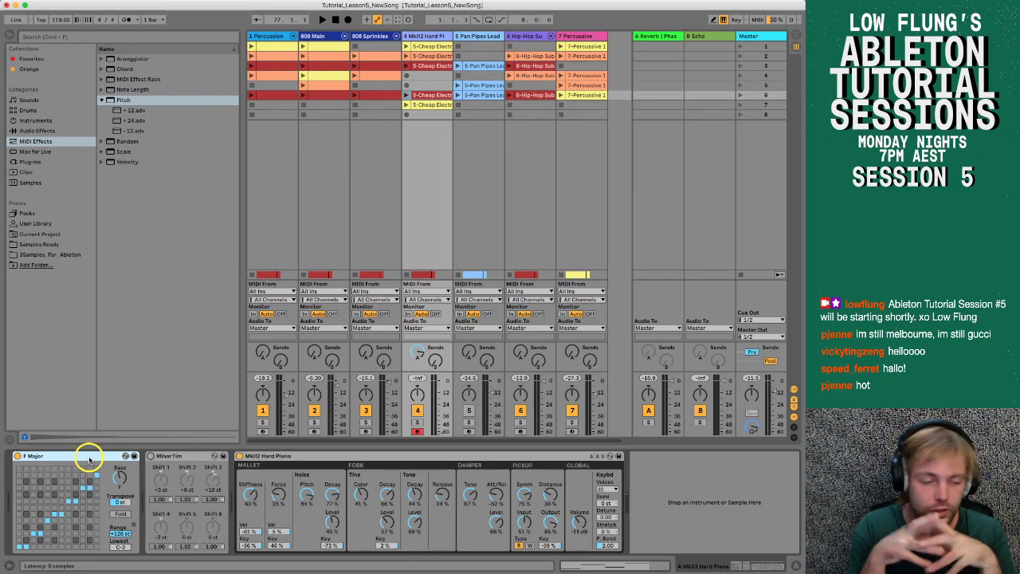
Step: Turn the MinorTim chord device back on, and shift the computer keyboard's octave down and back up to hear the chords
click(151, 457)
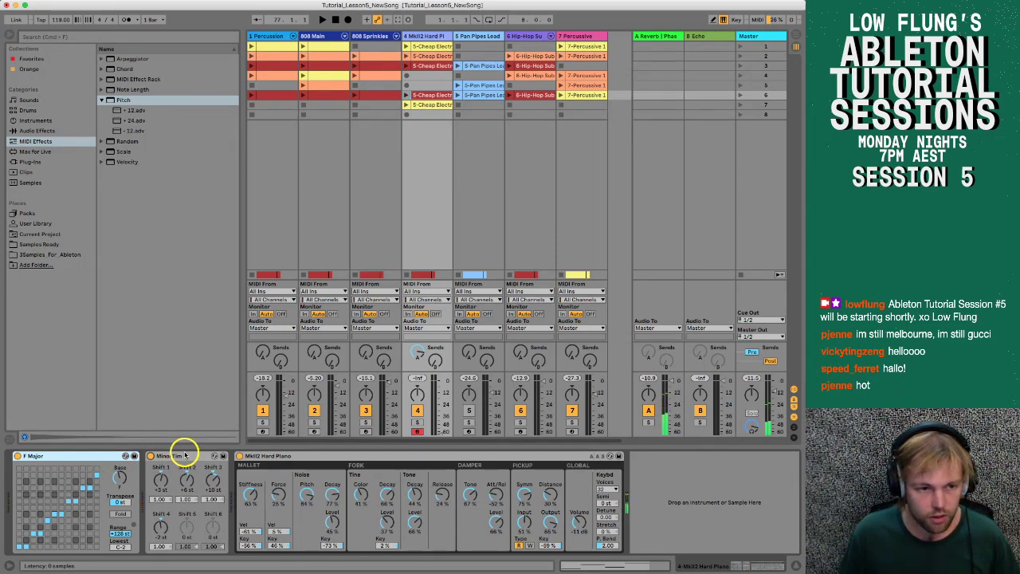
key(z)
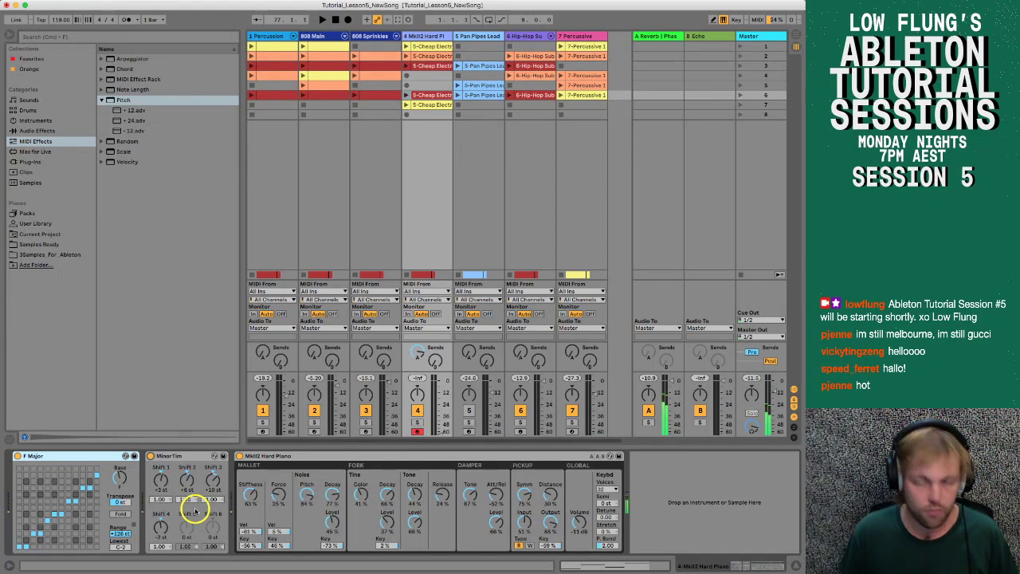
key(z)
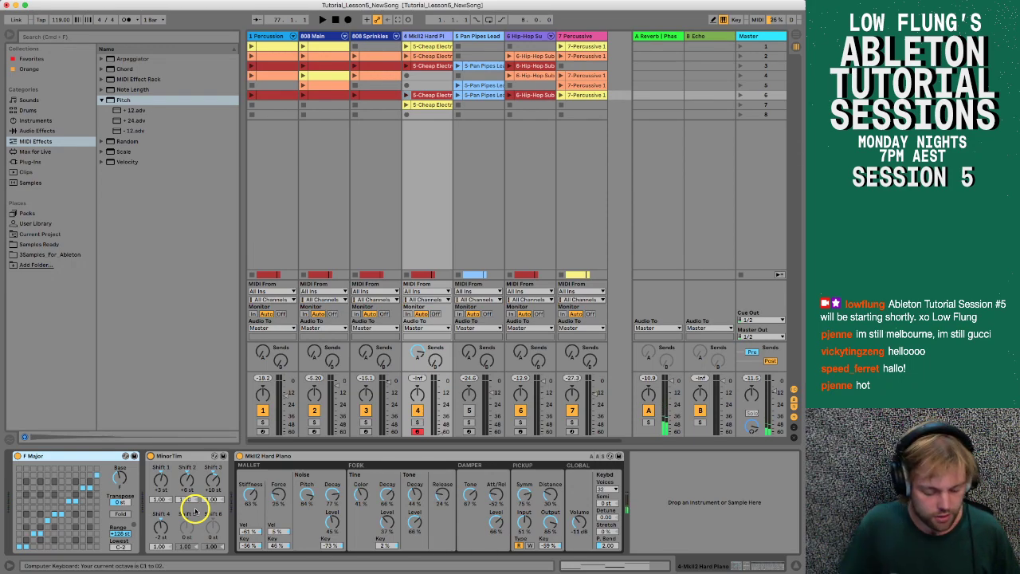
key(x)
key(x)
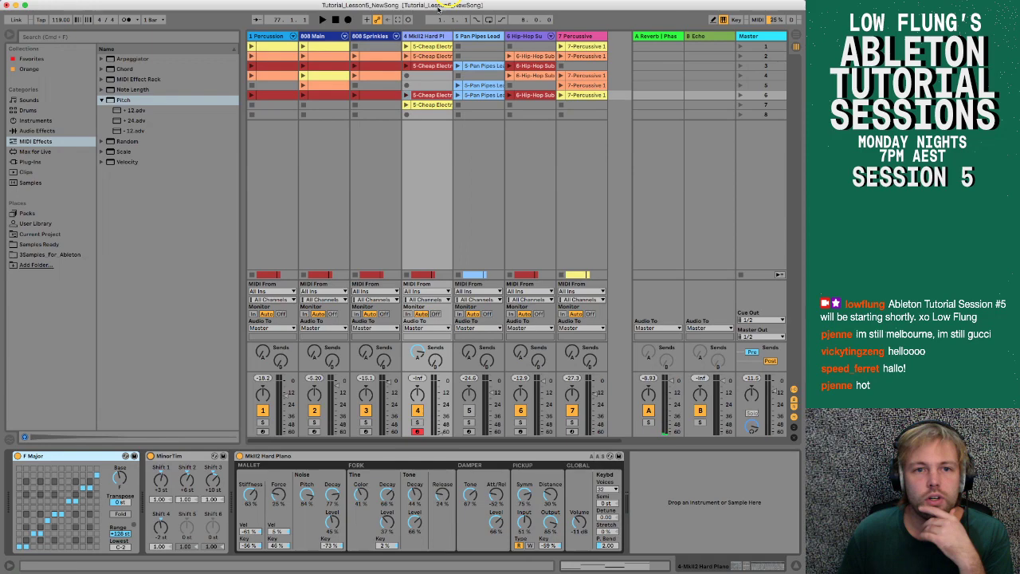
Step: Open the MkII2 Hard Piano clip in scene 1 and examine its MIDI notes
double_click(418, 46)
click(244, 476)
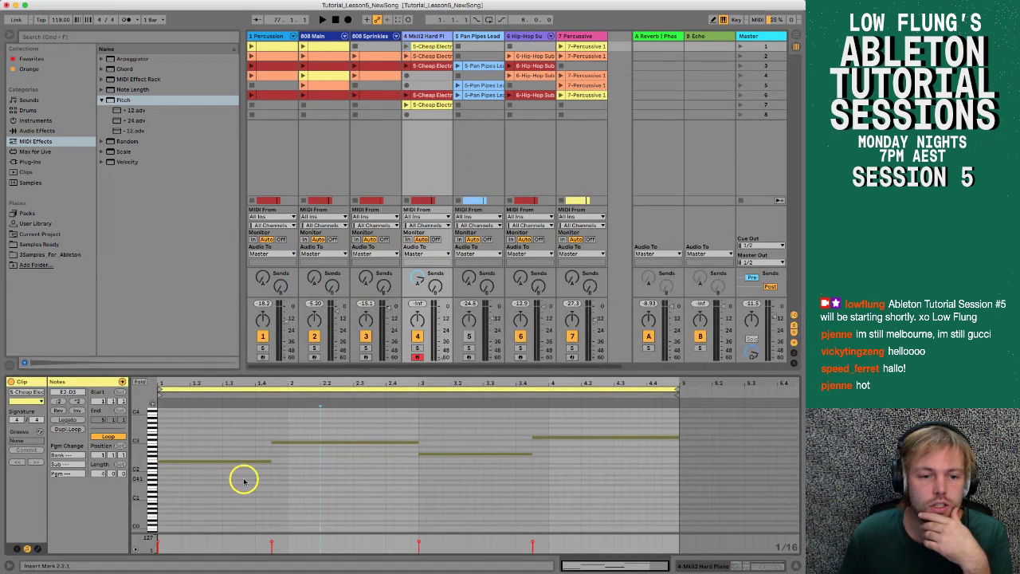
click(297, 442)
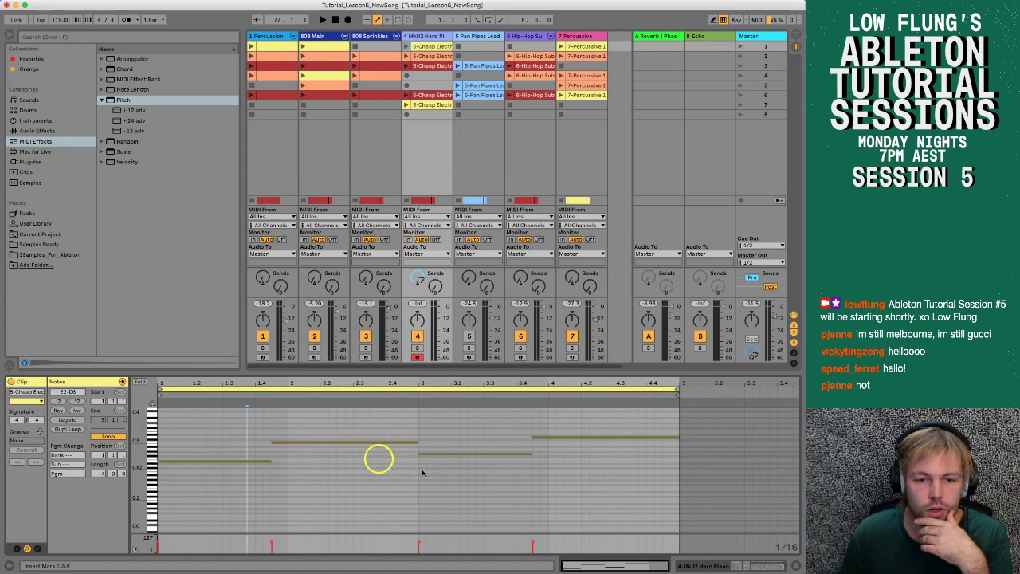
click(581, 436)
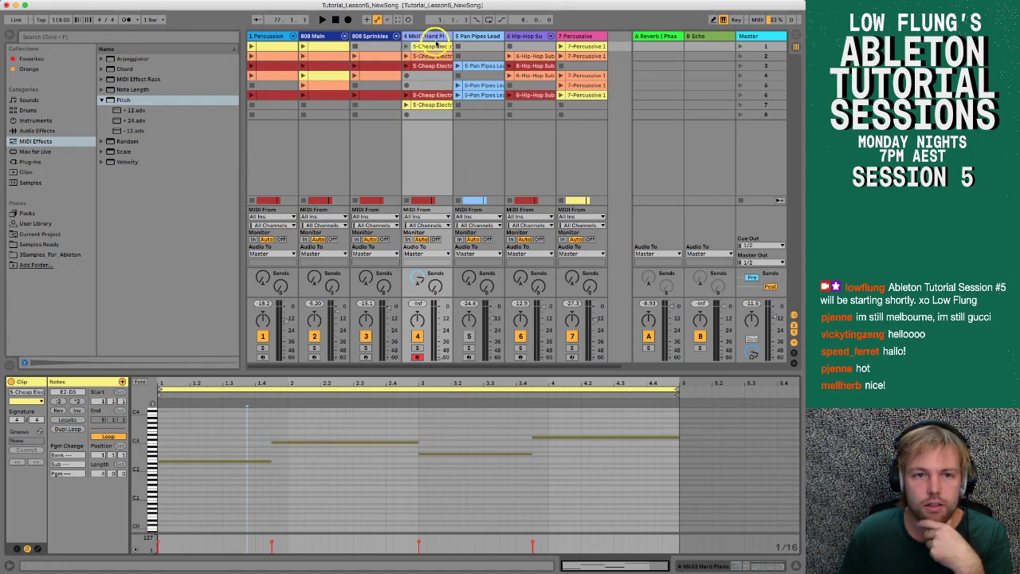
Step: Return from the piano clip's notes to the MkII2 Hard Piano track's device chain
click(438, 36)
click(475, 36)
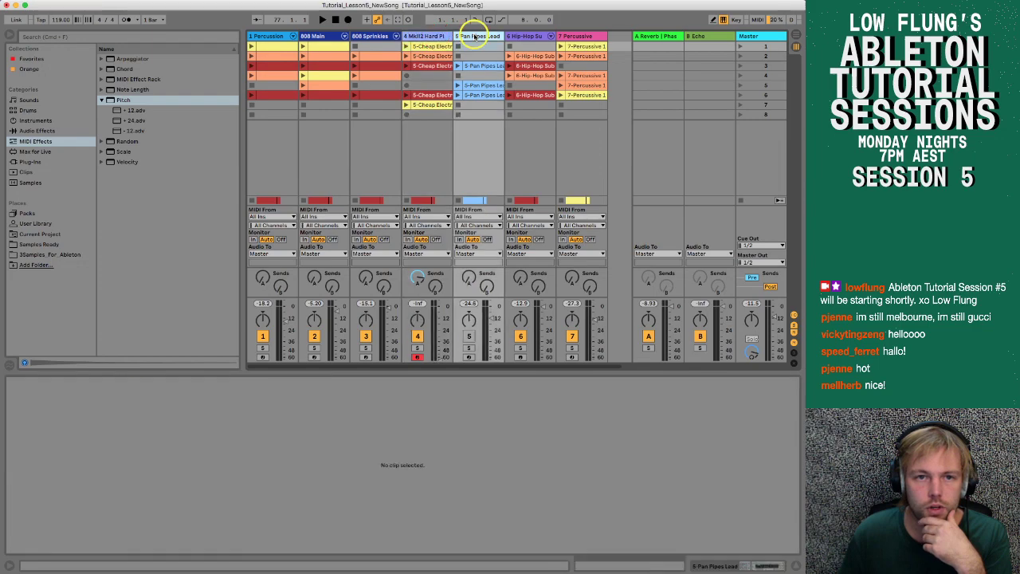
click(430, 37)
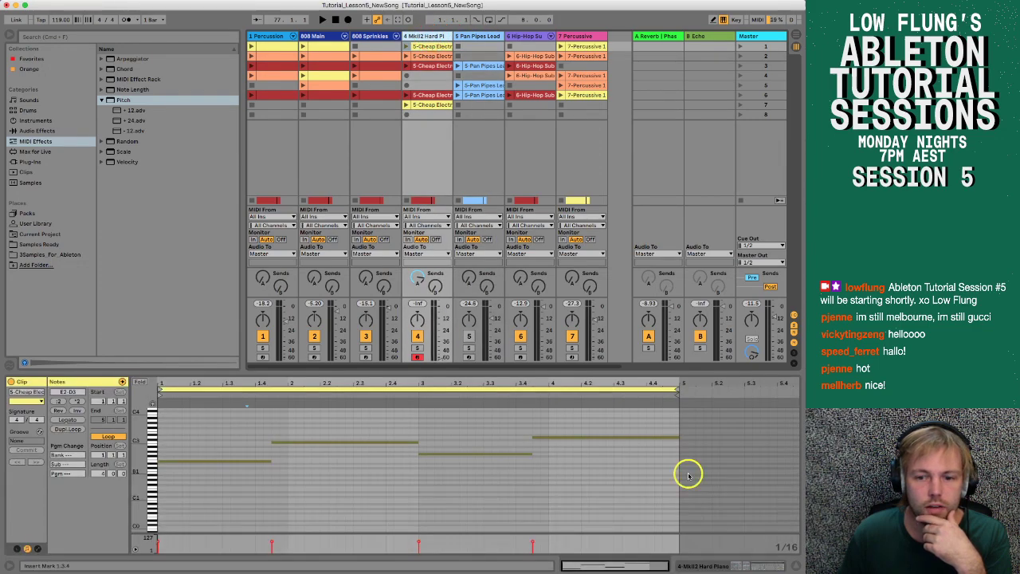
click(683, 566)
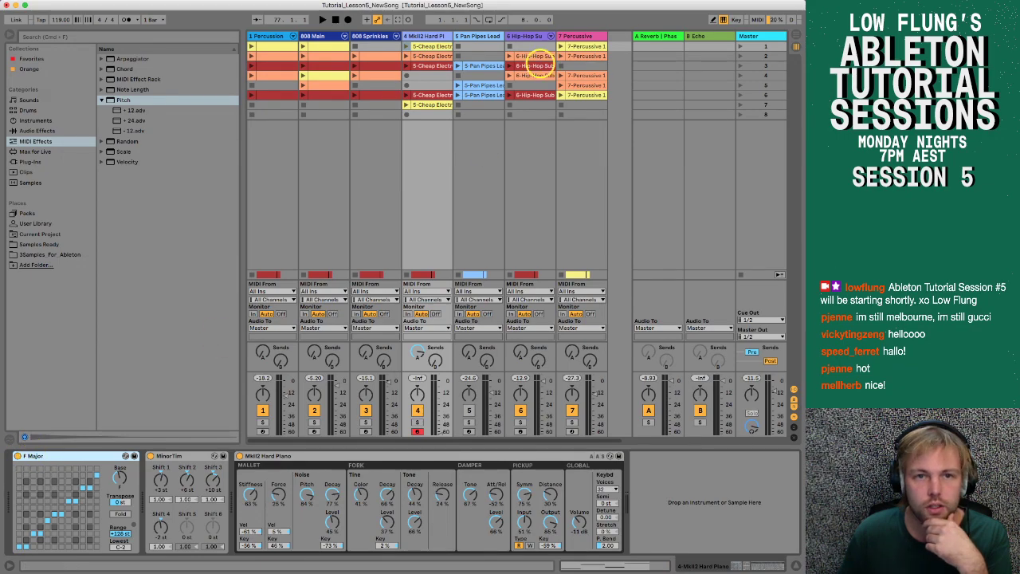
Step: Compare the scale devices on the Pan Pipes Lead, Hip-Hop Sub Bass and Percussive tracks, and return to the MkII2 Hard Piano track
click(465, 37)
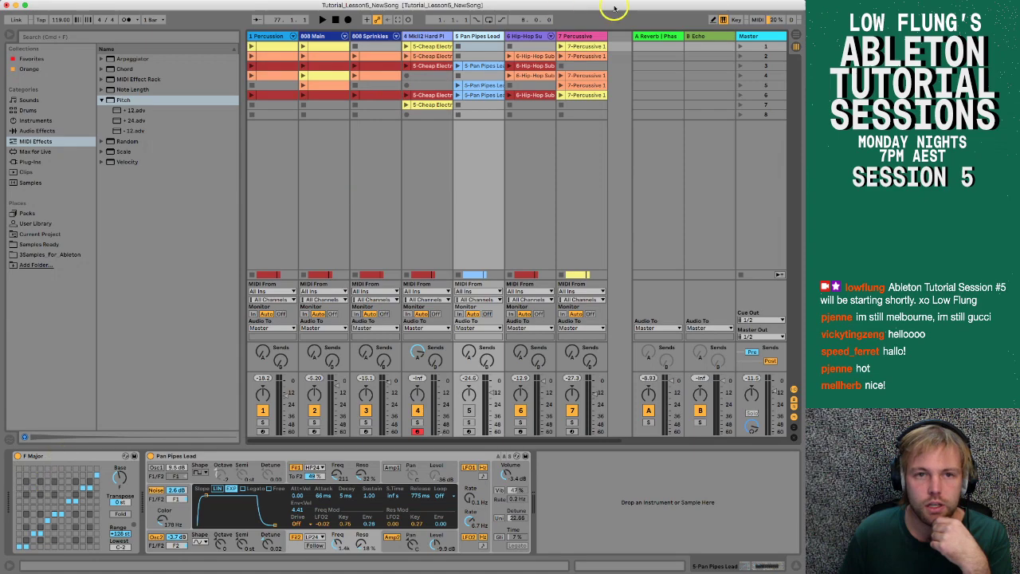
click(523, 36)
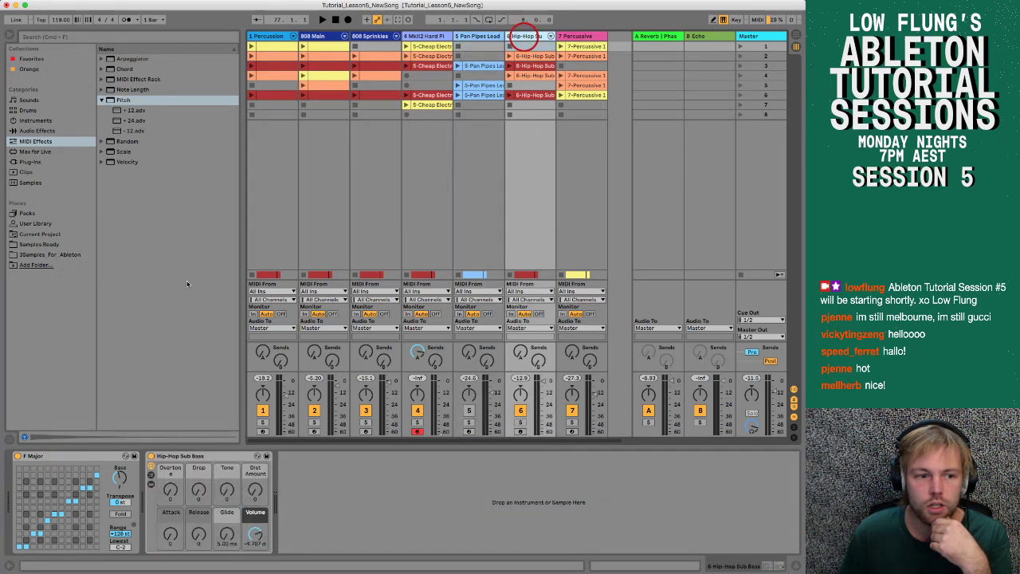
click(579, 36)
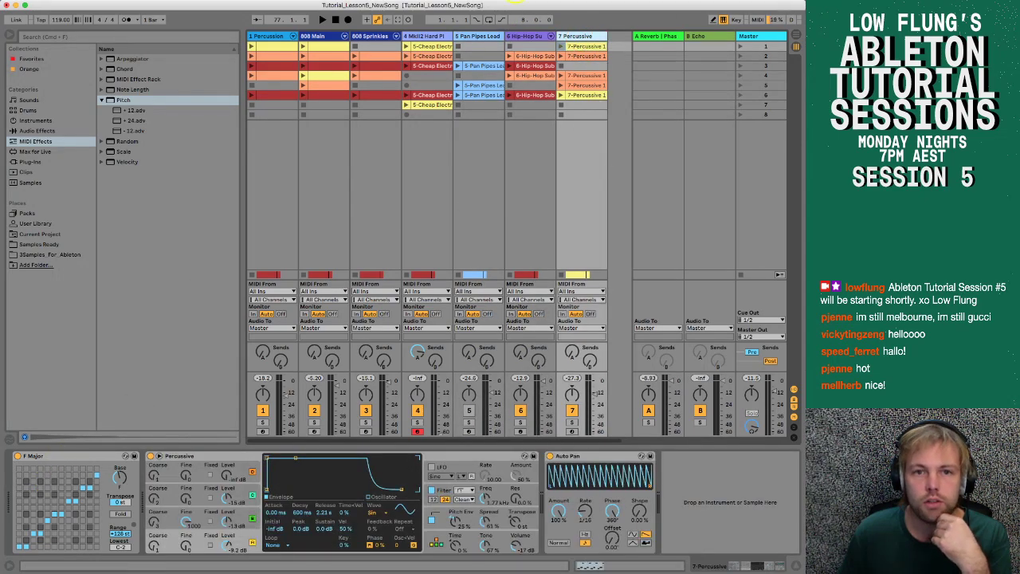
click(479, 37)
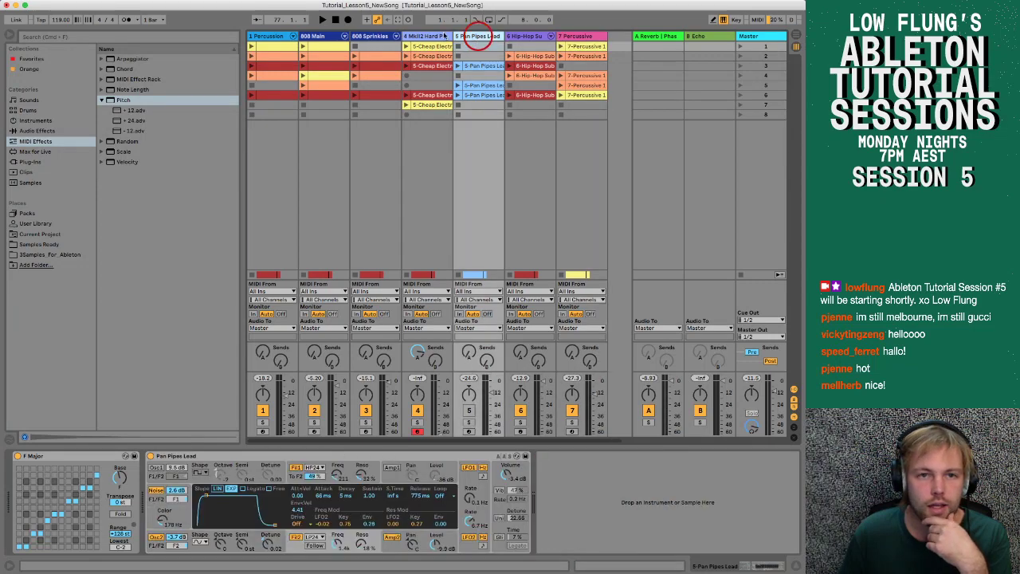
click(427, 35)
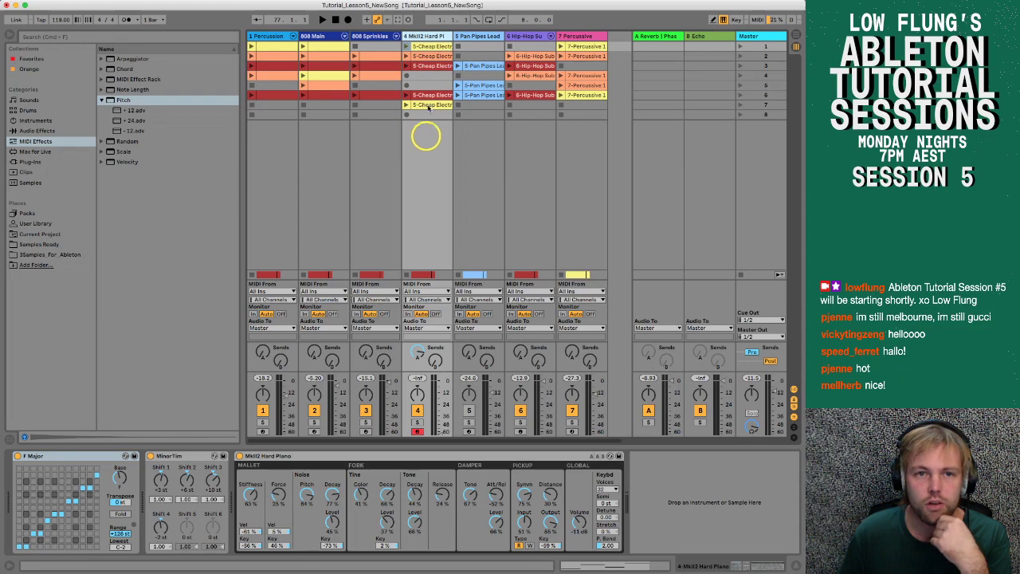
Step: Launch the piano clip in scene 1, listen to it soloed, and end the solo and the clip
click(406, 46)
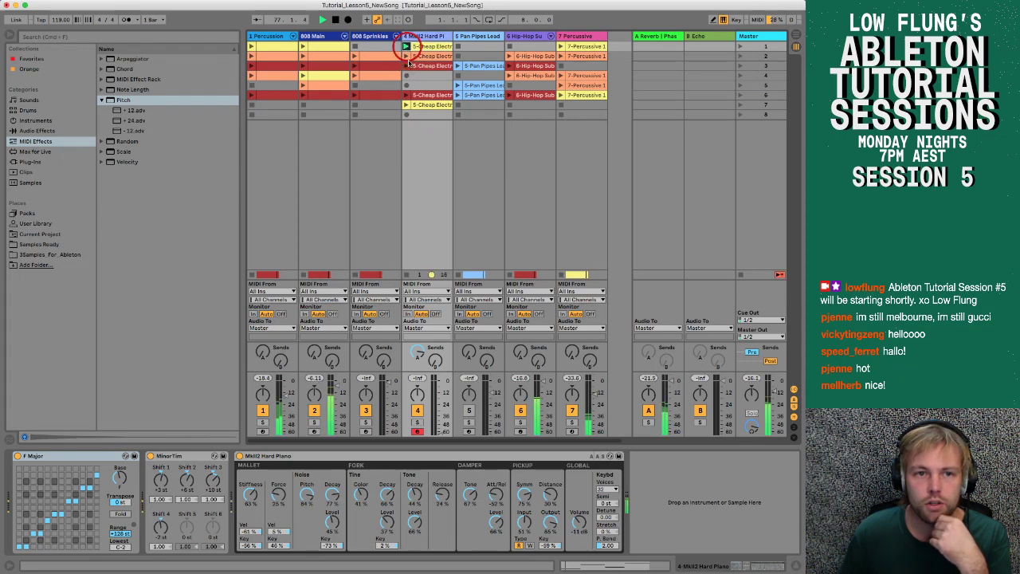
click(417, 423)
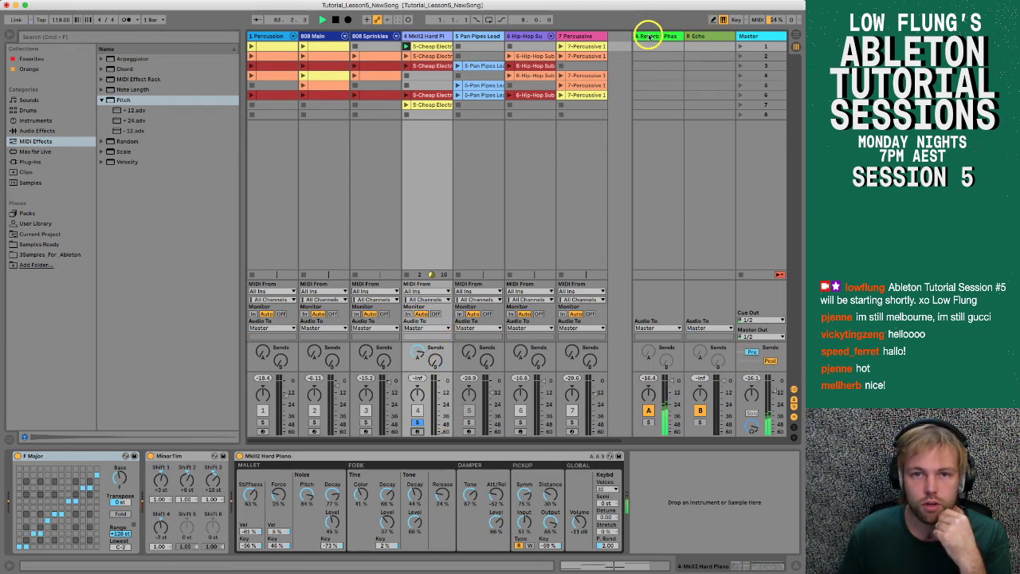
click(417, 422)
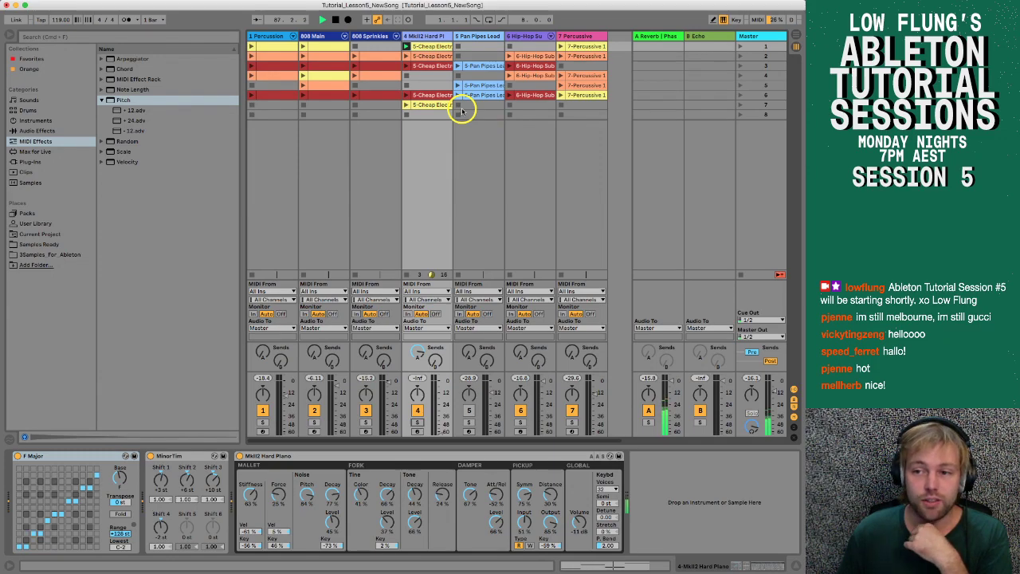
click(405, 117)
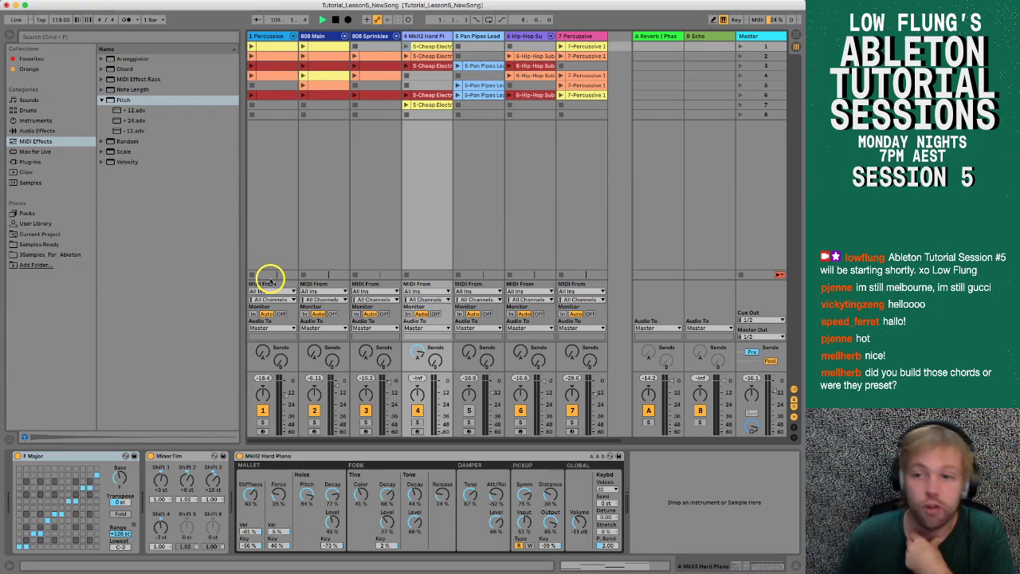
Step: Browse the Chord presets in the MIDI effects library and locate MinorTim.adv to compare with the device on the piano track
click(103, 101)
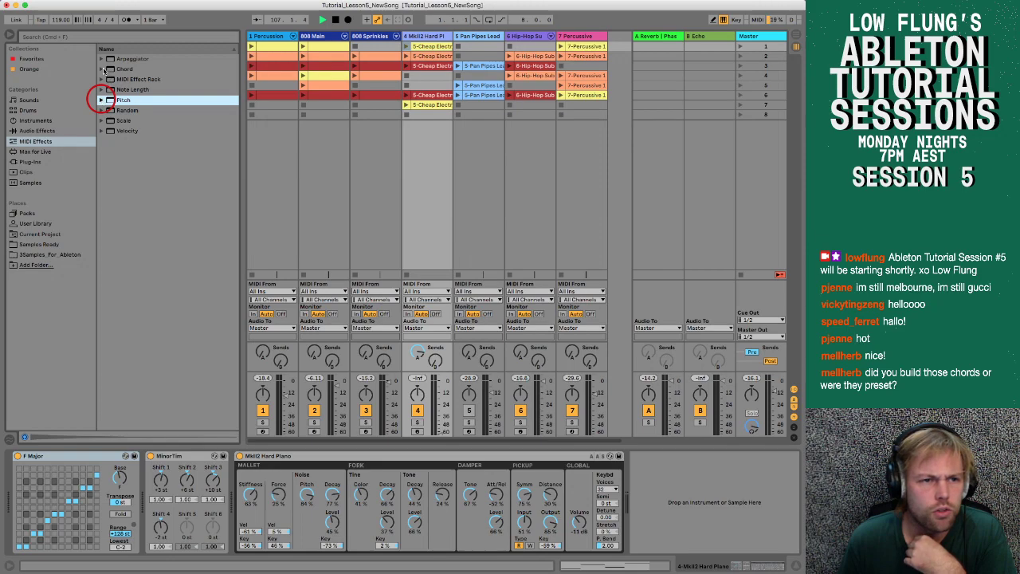
click(103, 69)
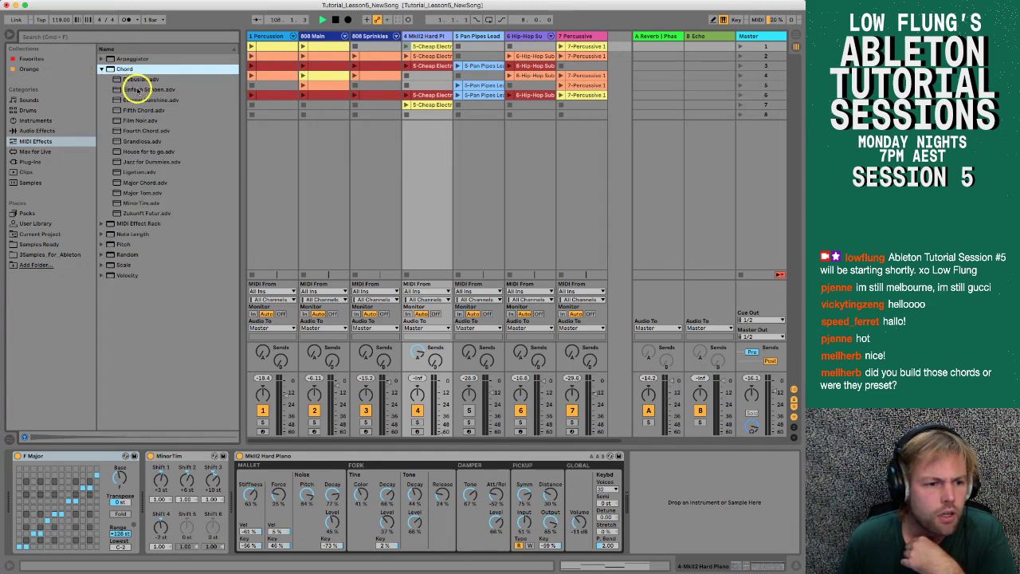
click(130, 203)
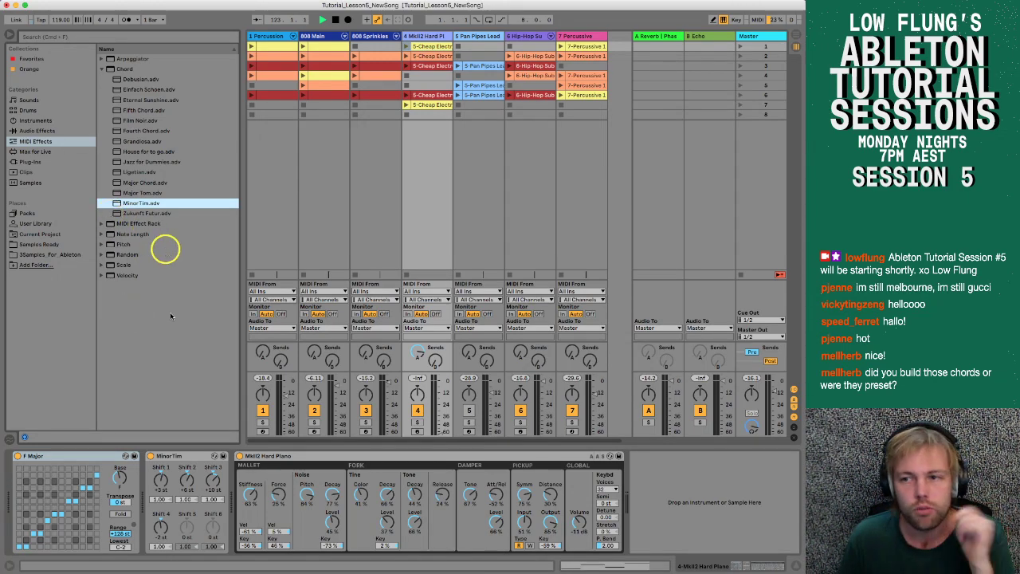
click(162, 484)
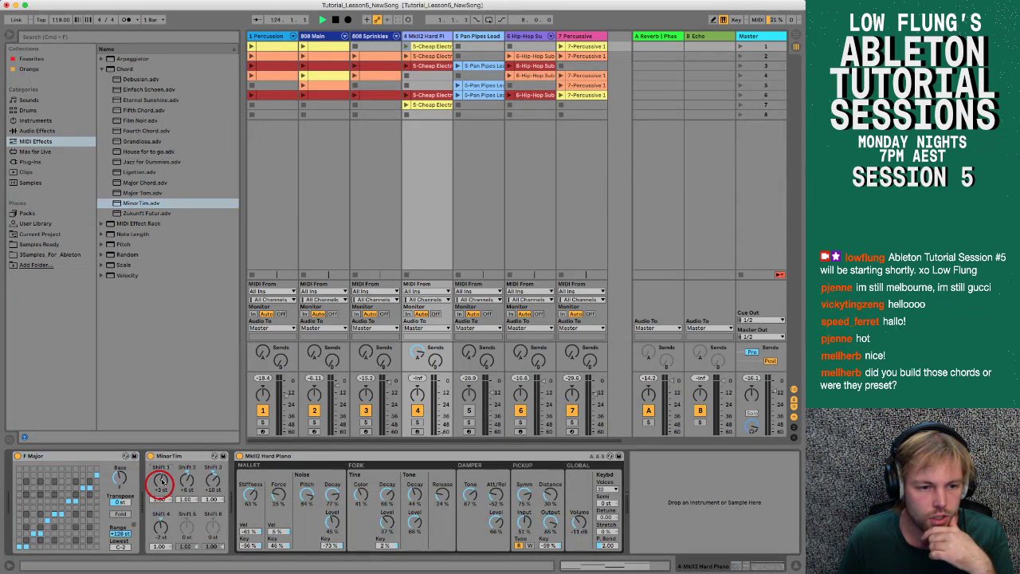
Step: Replace MinorTim with a default Chord device and set Shift 1 to +1 st, Shift 2 to +17 st and Shift 3 to +14 st, also raising Shift 5
double_click(115, 68)
click(226, 484)
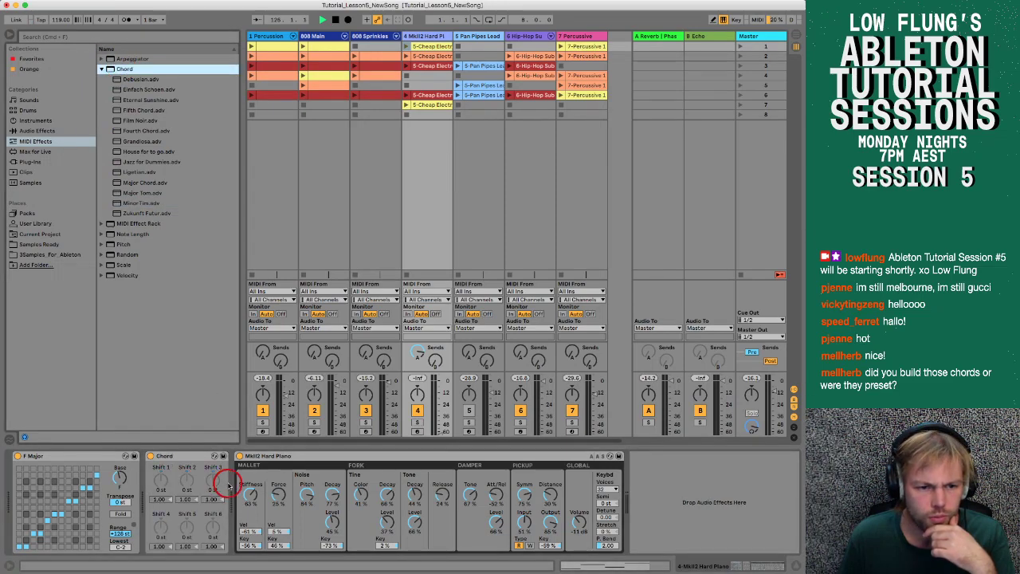
drag(161, 481, 212, 481)
drag(183, 527, 184, 531)
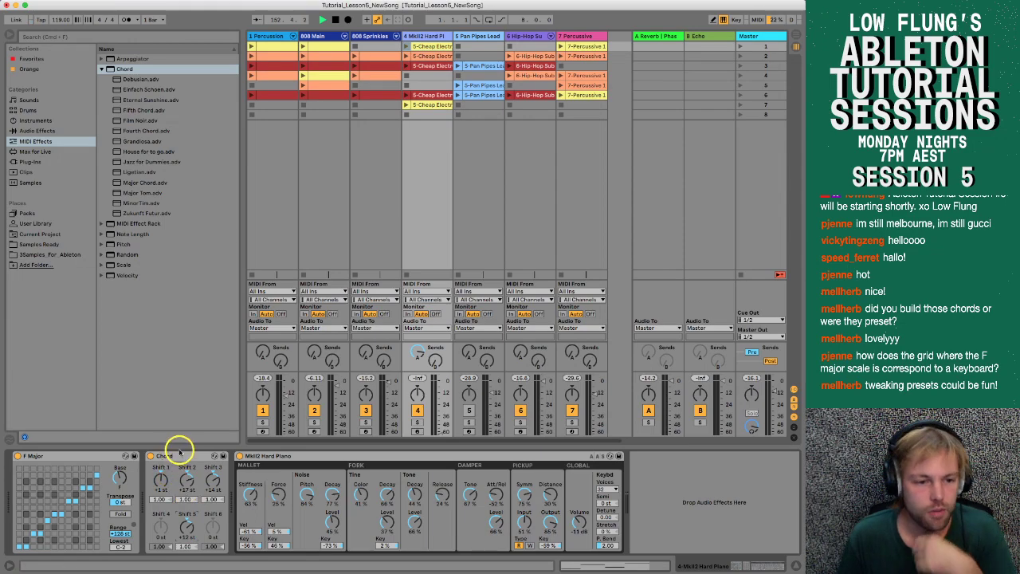
Step: Undo the chord shift changes and the device replacement to restore MinorTim on the piano track
key(super+z)
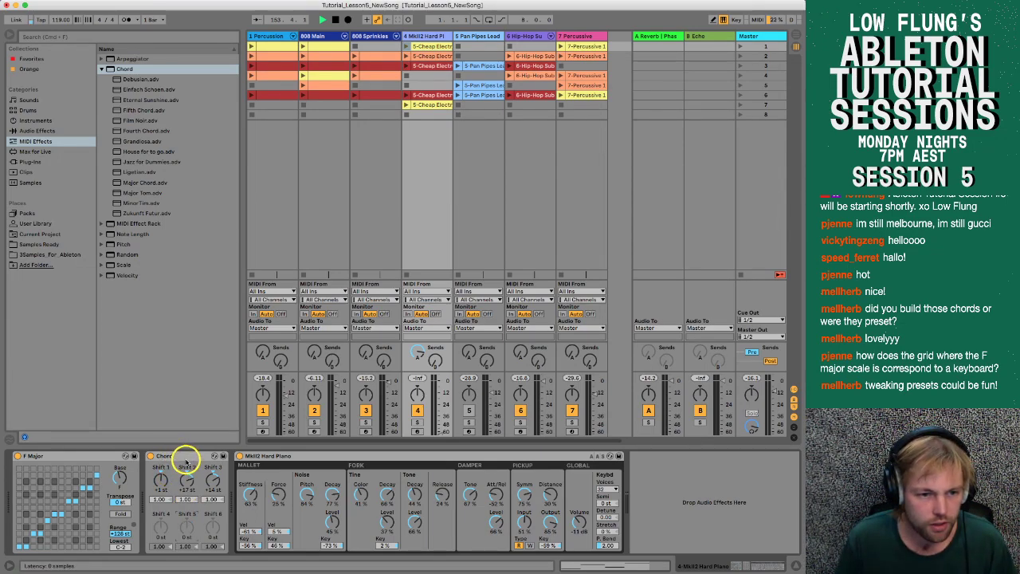
key(super+z)
key(super+z)
key(super+z)
key(super+z)
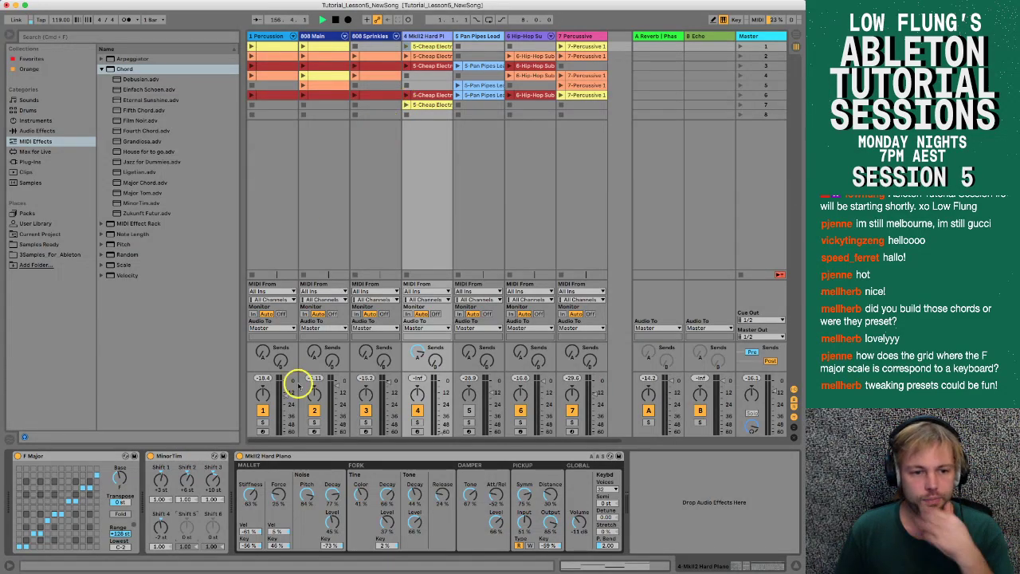
Step: Stop playback and review the devices on the piano, Pan Pipes Lead, Hip-Hop Sub Bass, Percussive and Percussion tracks
click(159, 481)
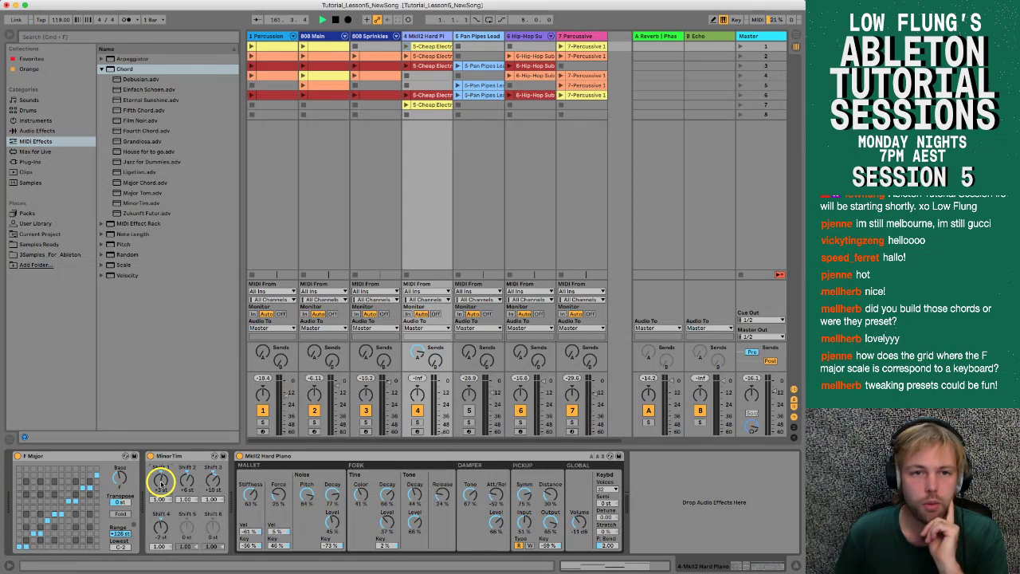
click(336, 19)
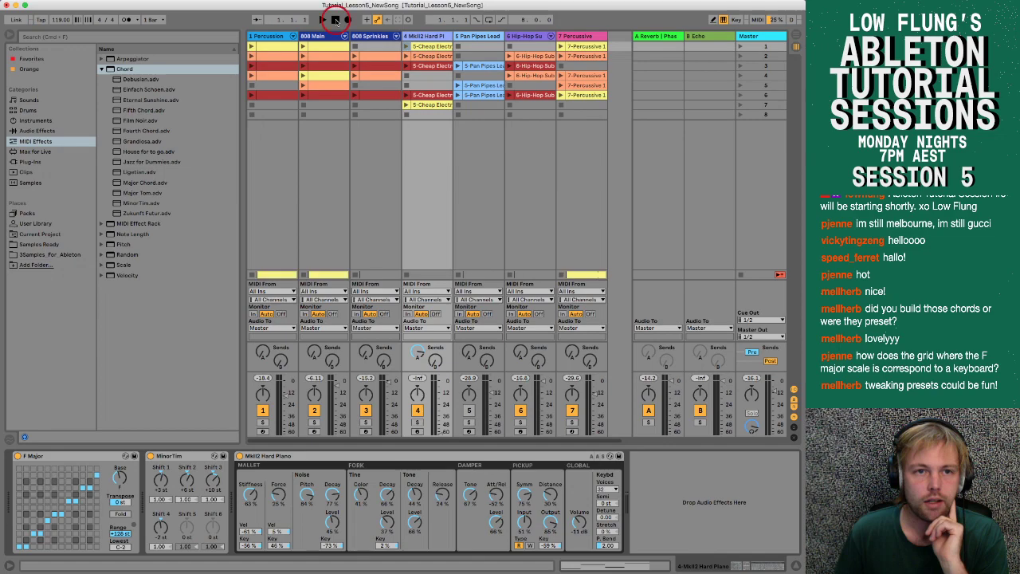
click(427, 37)
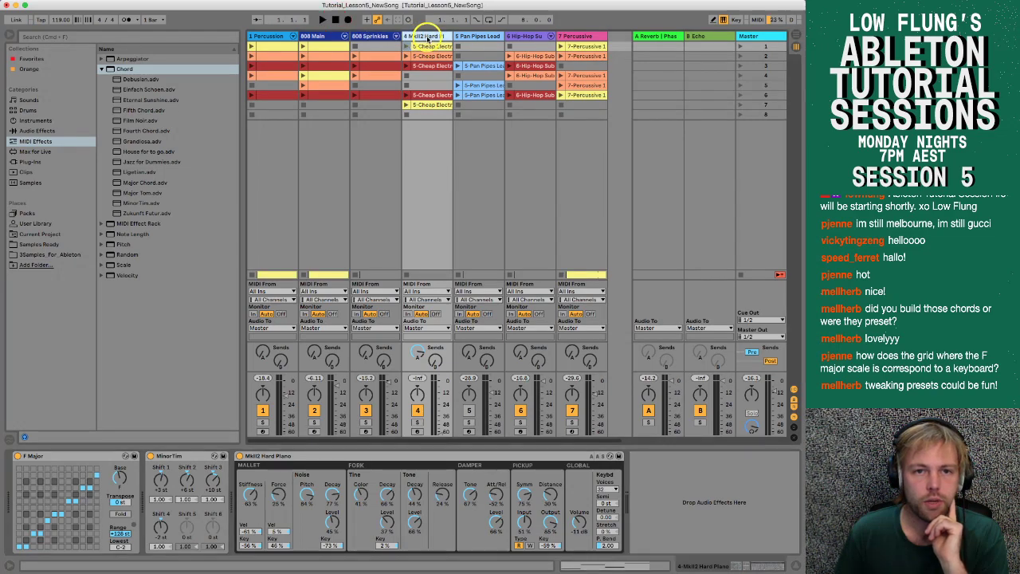
click(469, 36)
click(523, 37)
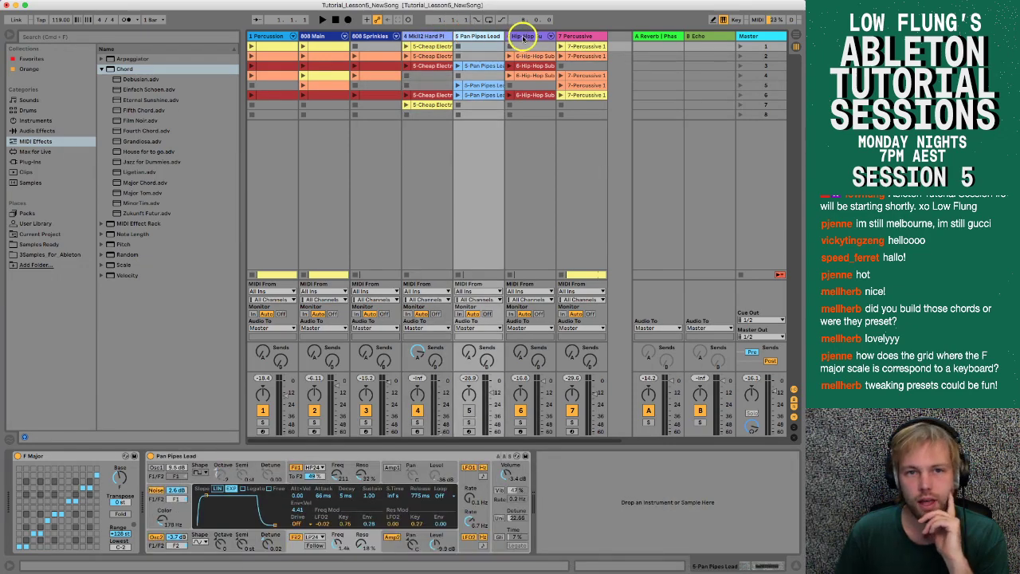
click(575, 37)
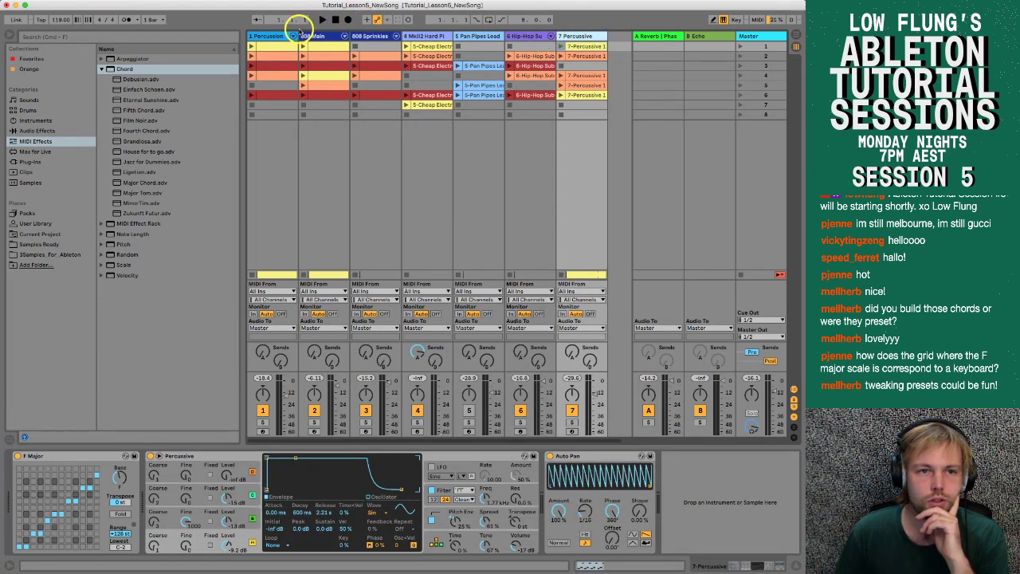
click(275, 36)
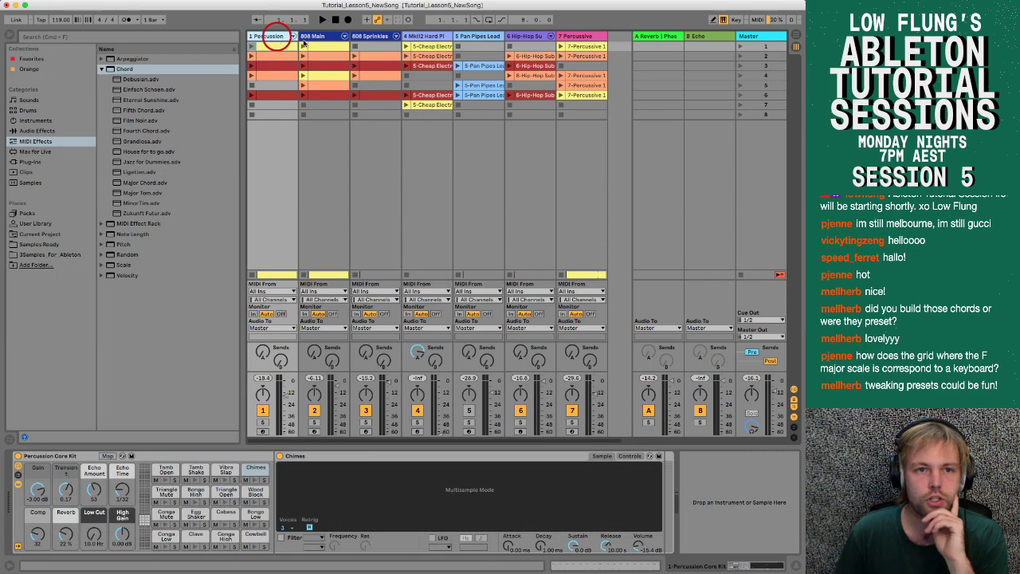
Step: Solo the 808 Main track and start playback
click(309, 36)
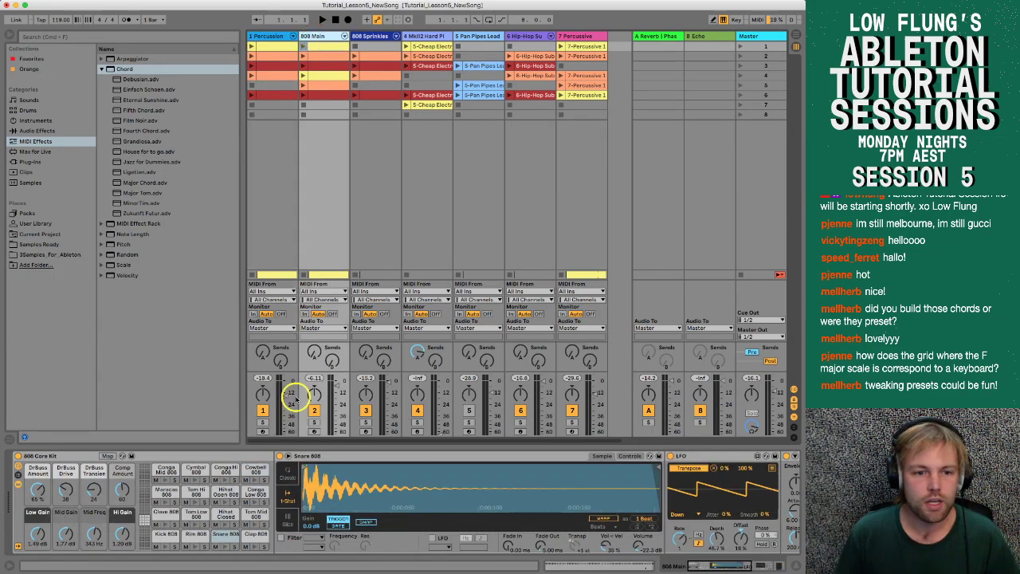
click(314, 422)
key(space)
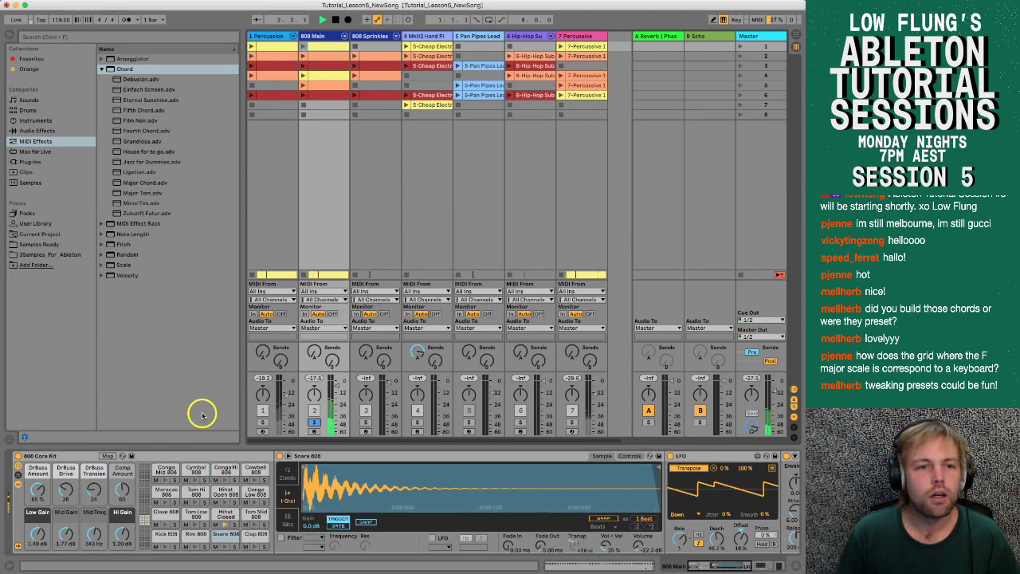
Step: Switch to Arrangement View, loop the section from bar 9 to bar 25 and play it
key(Tab)
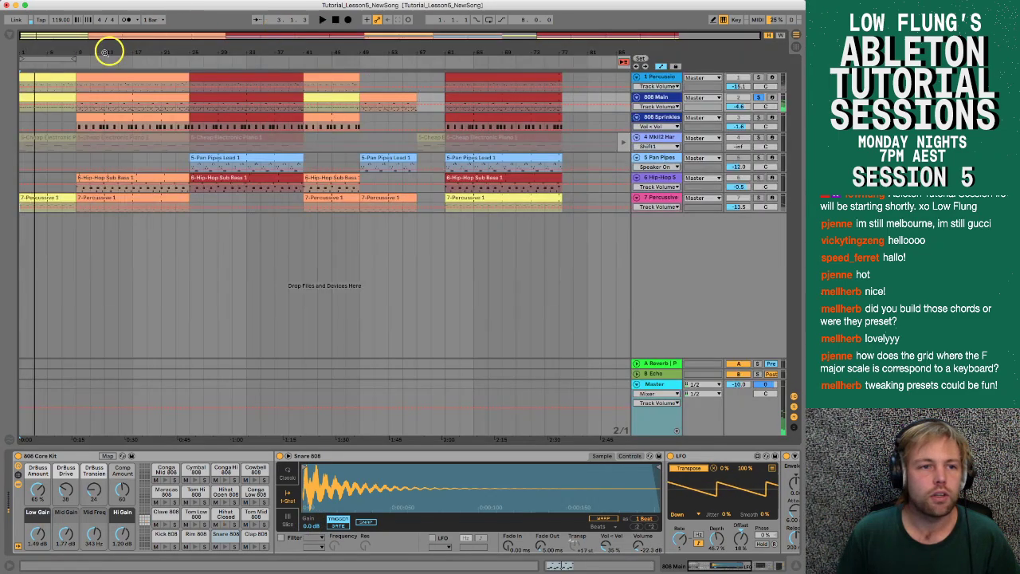
drag(68, 57, 208, 62)
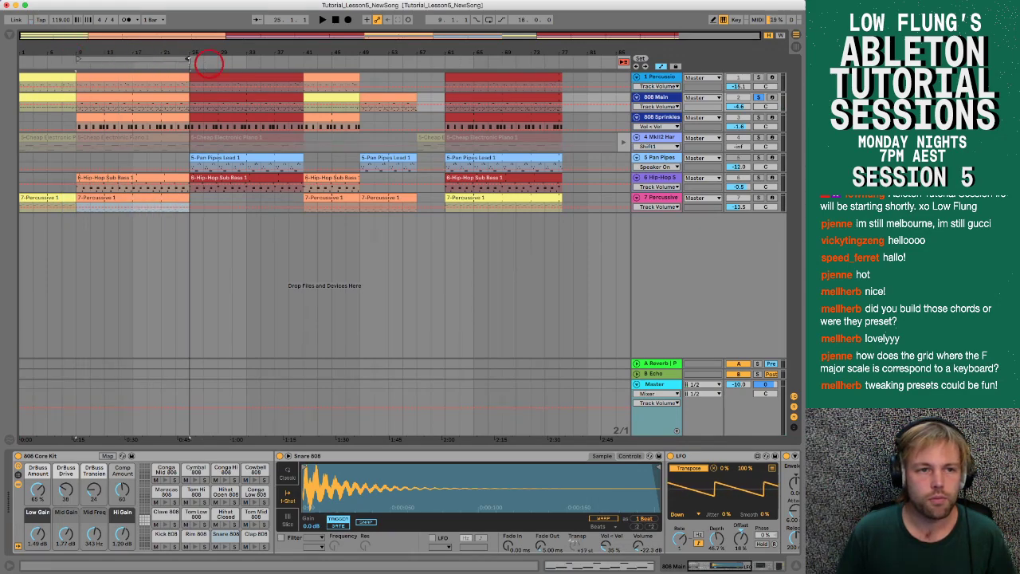
right_click(180, 57)
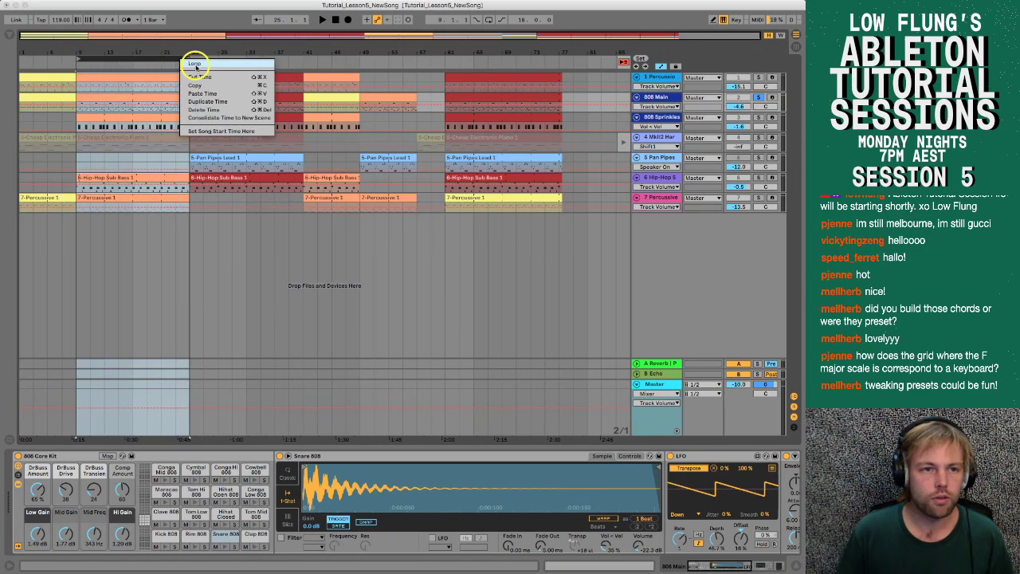
click(196, 63)
key(space)
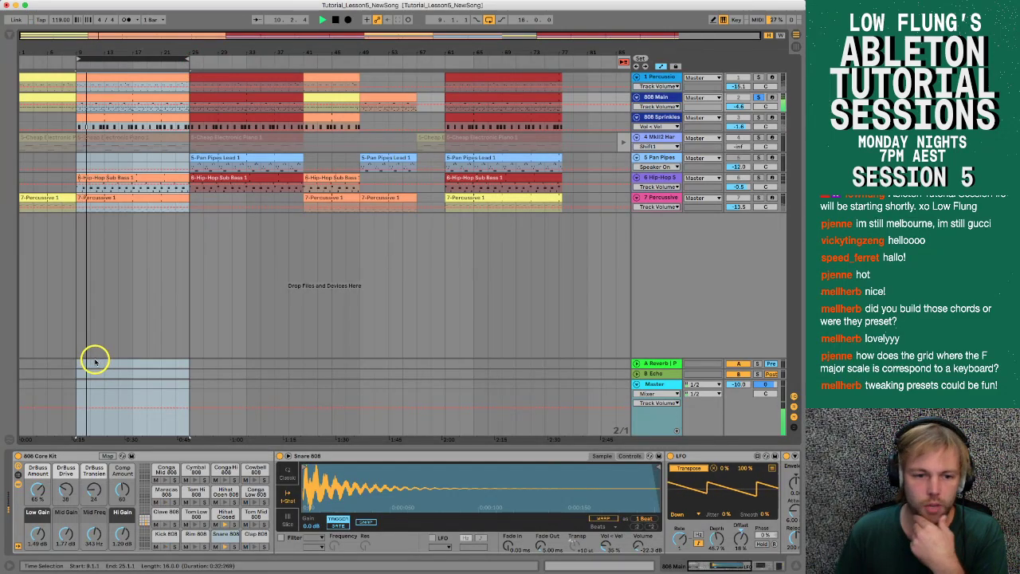
Step: Look through the Snare 808 device chain on the 808 Main track, including its LFO, Auto Filter and Compressor
click(408, 525)
scroll(408, 525, right, 1)
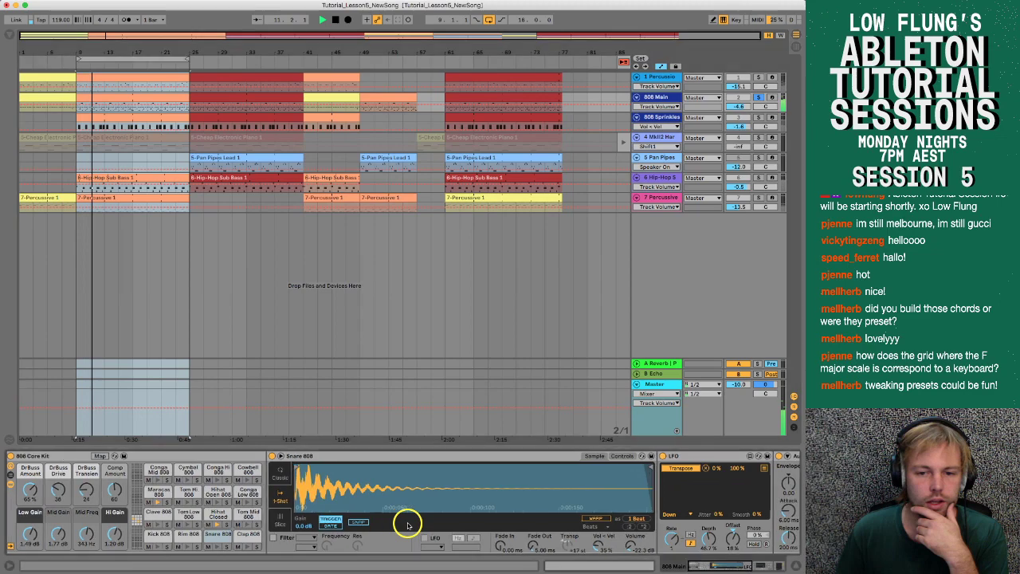
scroll(408, 524, right, 10)
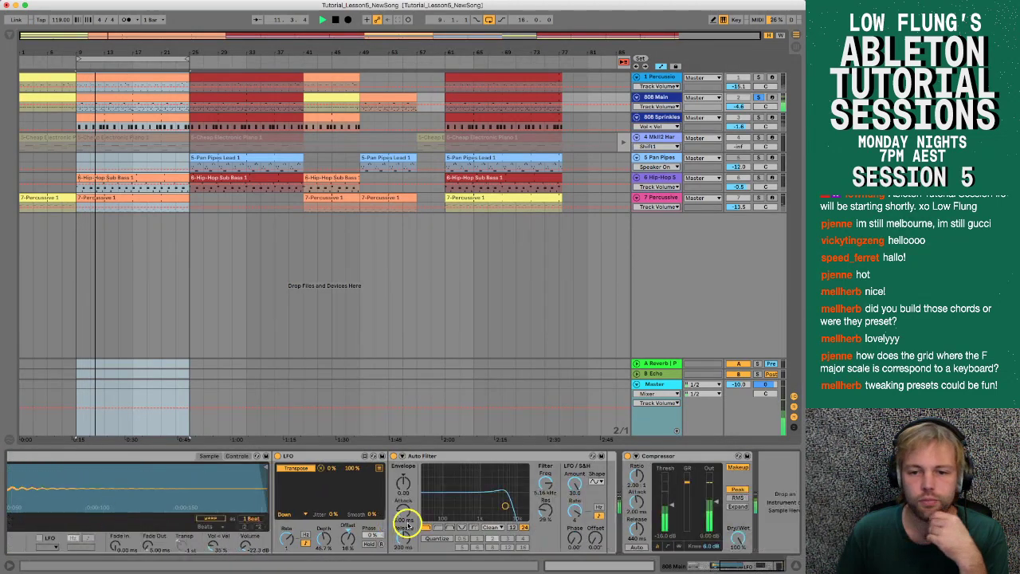
scroll(407, 524, right, 2)
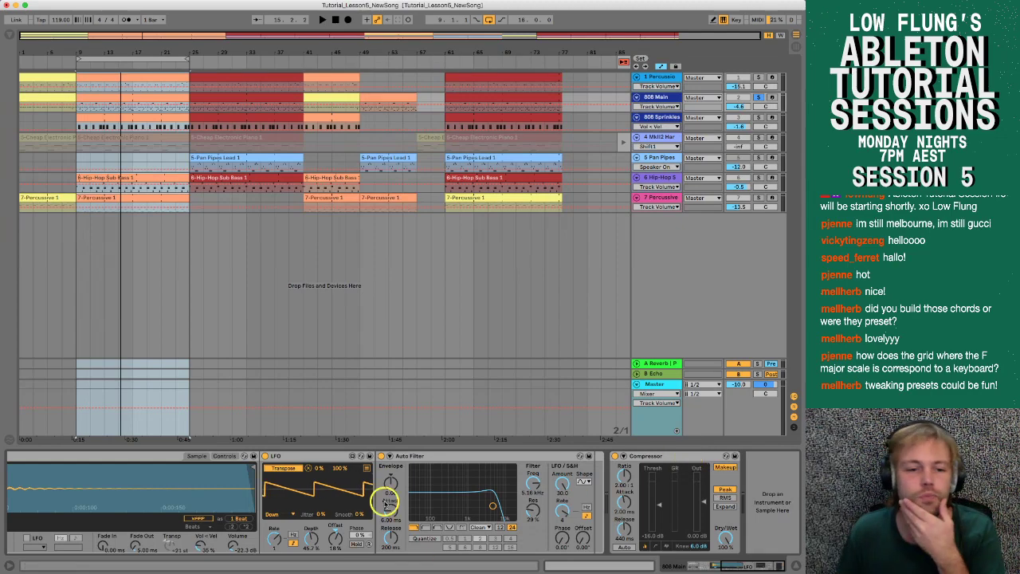
scroll(389, 502, left, 10)
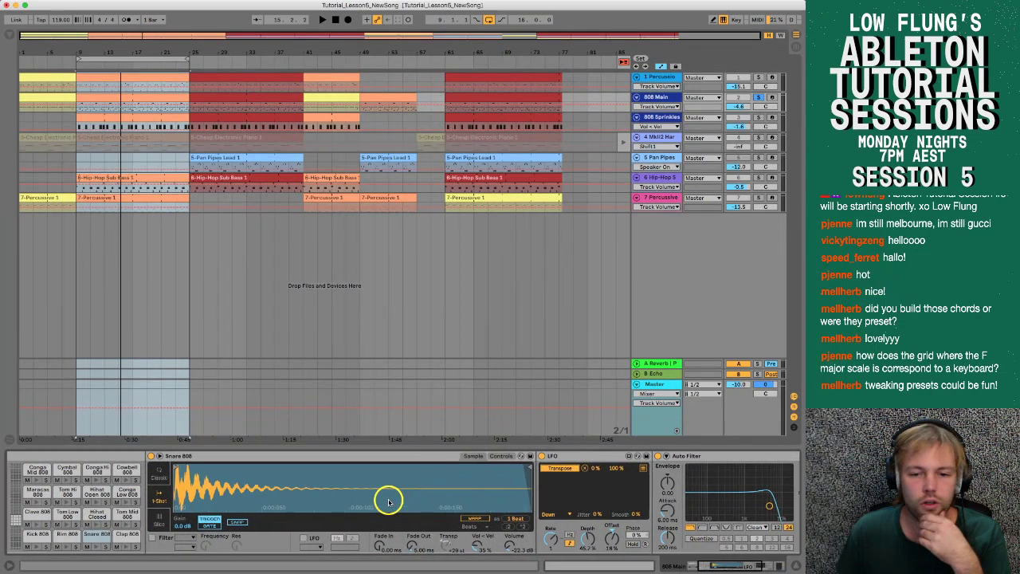
scroll(388, 501, left, 3)
scroll(389, 501, right, 10)
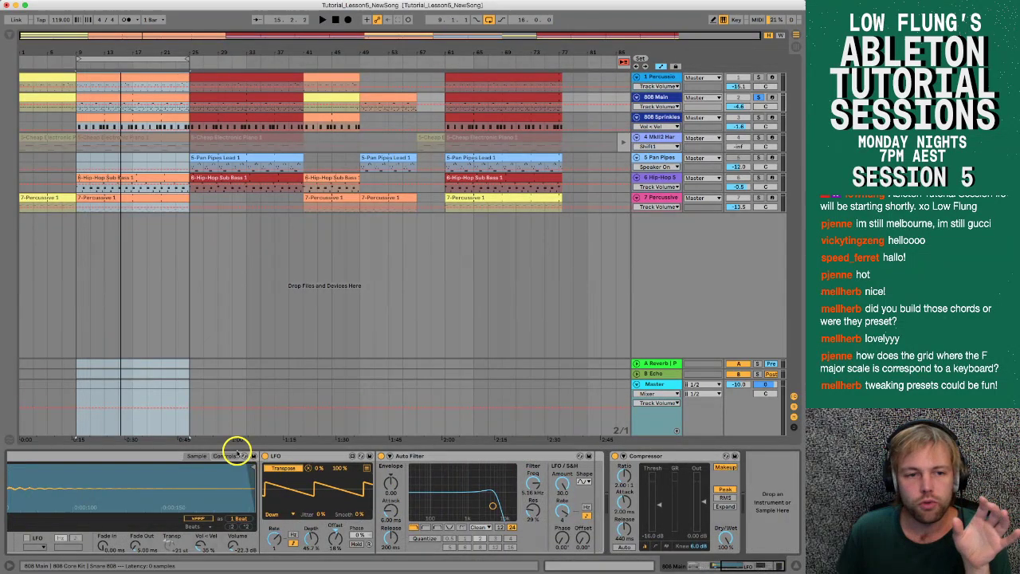
Step: Show the browser and examine the device chains of the Conga Mid 808 and Tom Mid 808 pads
click(11, 33)
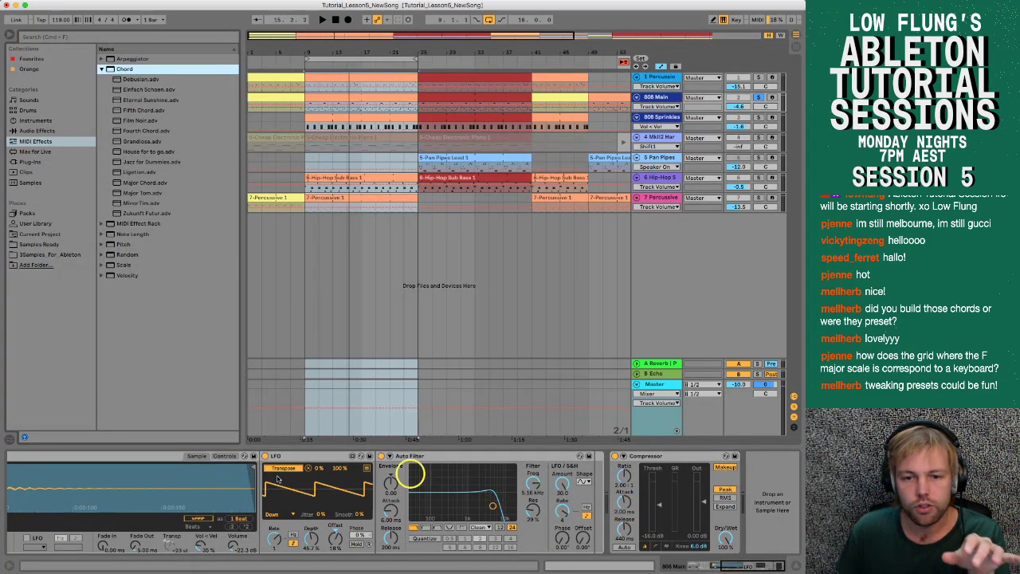
scroll(548, 501, left, 10)
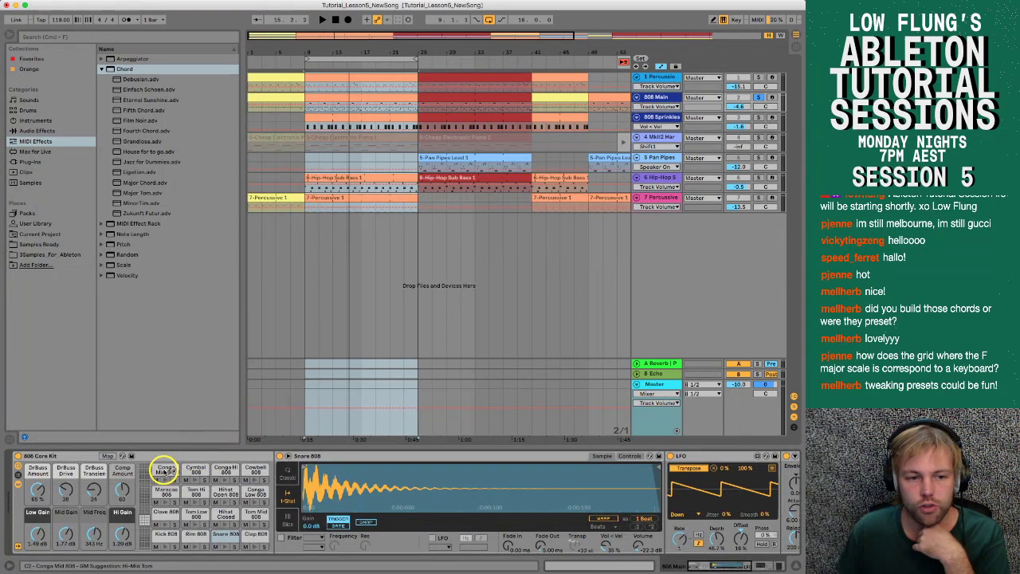
click(166, 470)
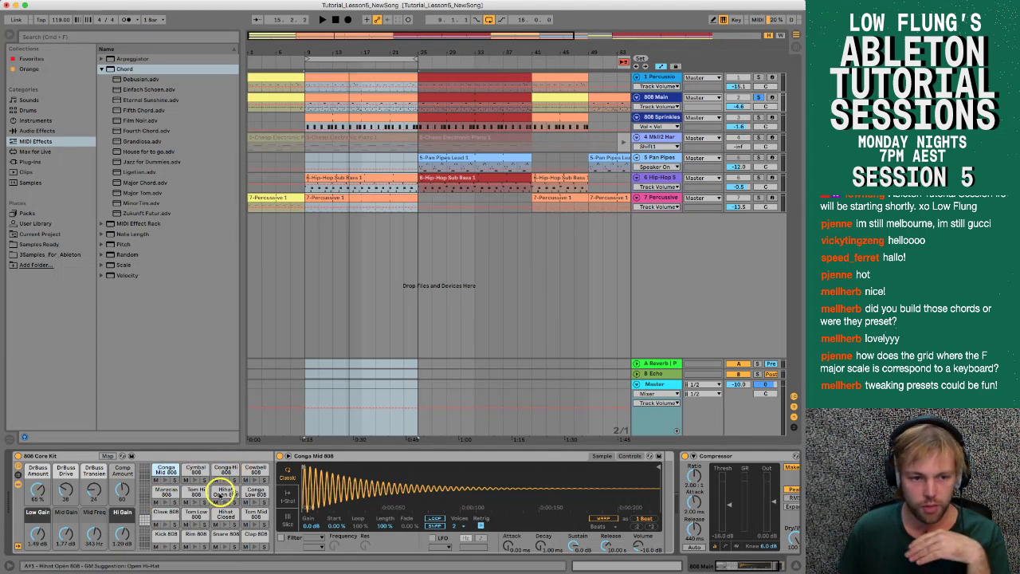
click(253, 516)
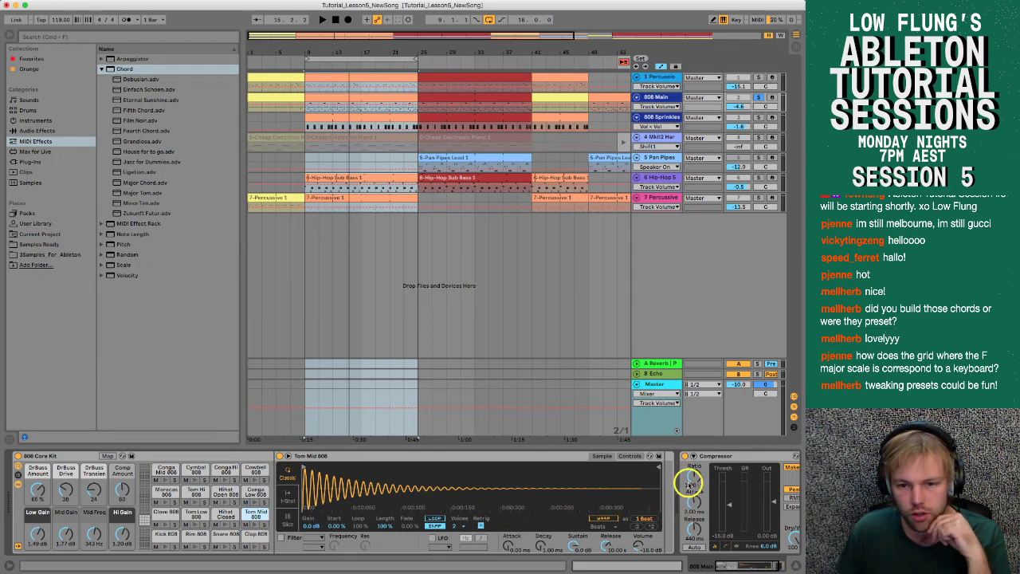
scroll(426, 471, right, 3)
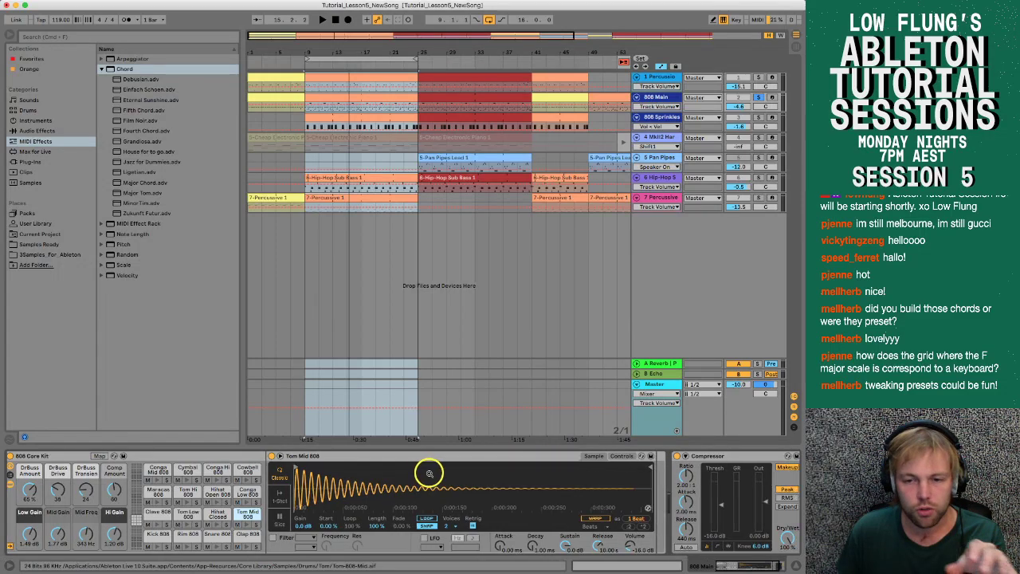
scroll(429, 473, left, 3)
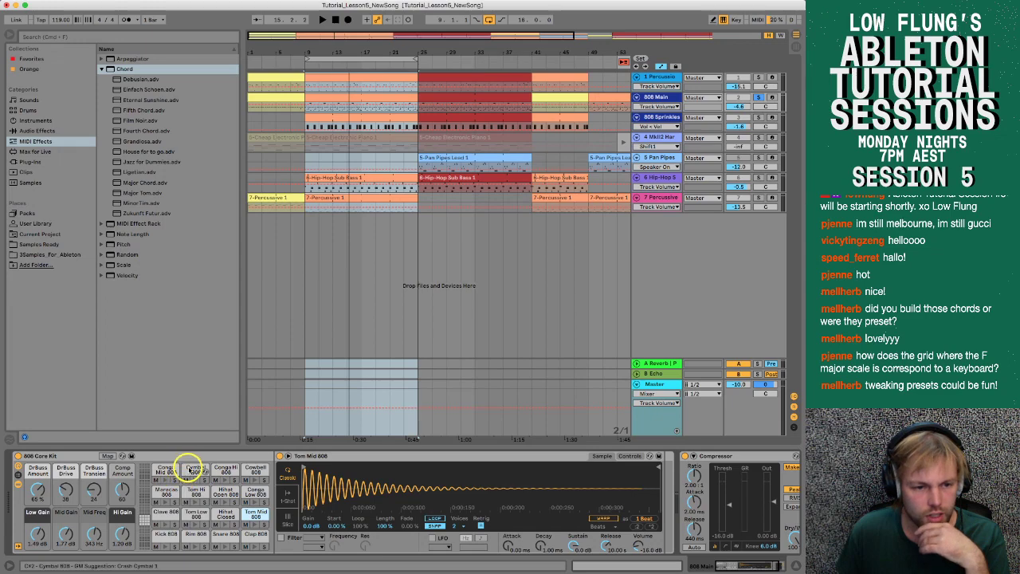
Step: Examine the Snare 808 pad's device chain from its sample through LFO and Auto Filter to the Compressor
click(222, 536)
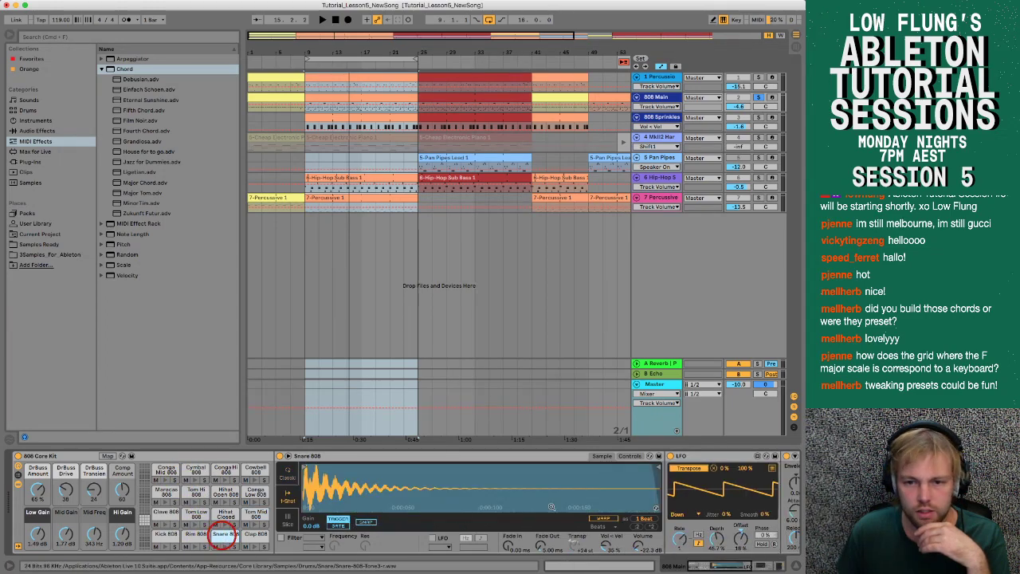
scroll(221, 537, right, 4)
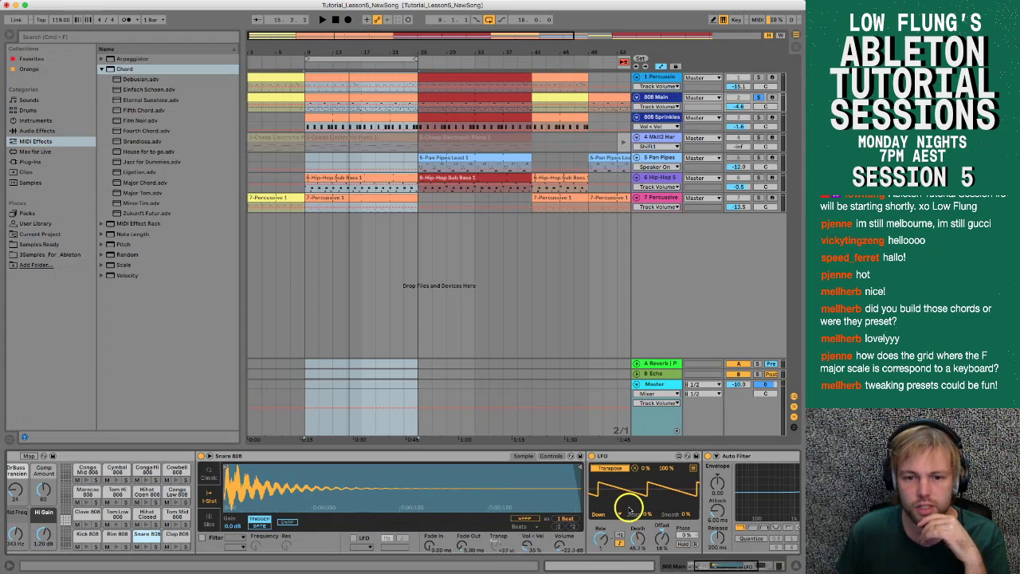
scroll(630, 505, right, 4)
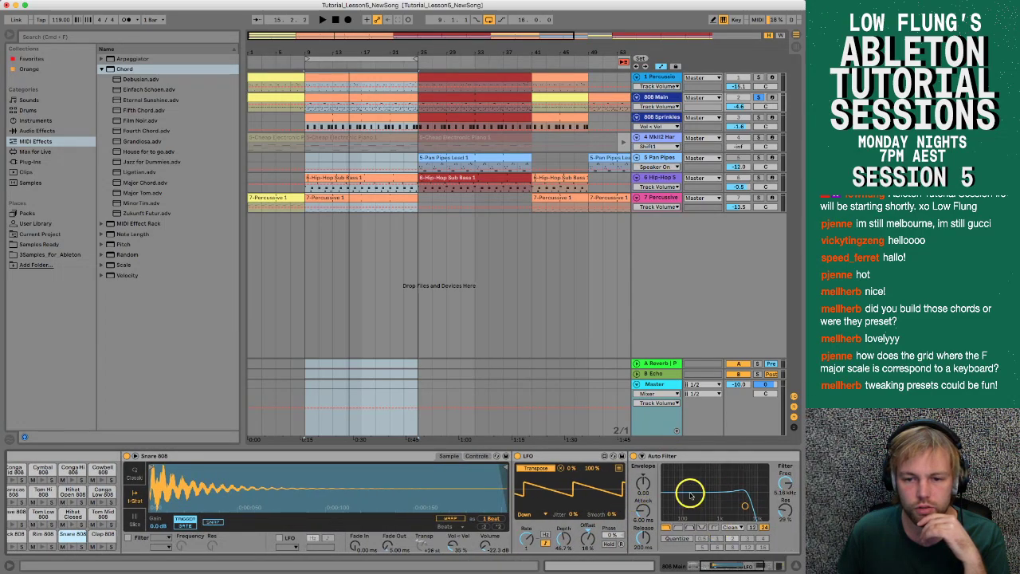
scroll(688, 489, right, 12)
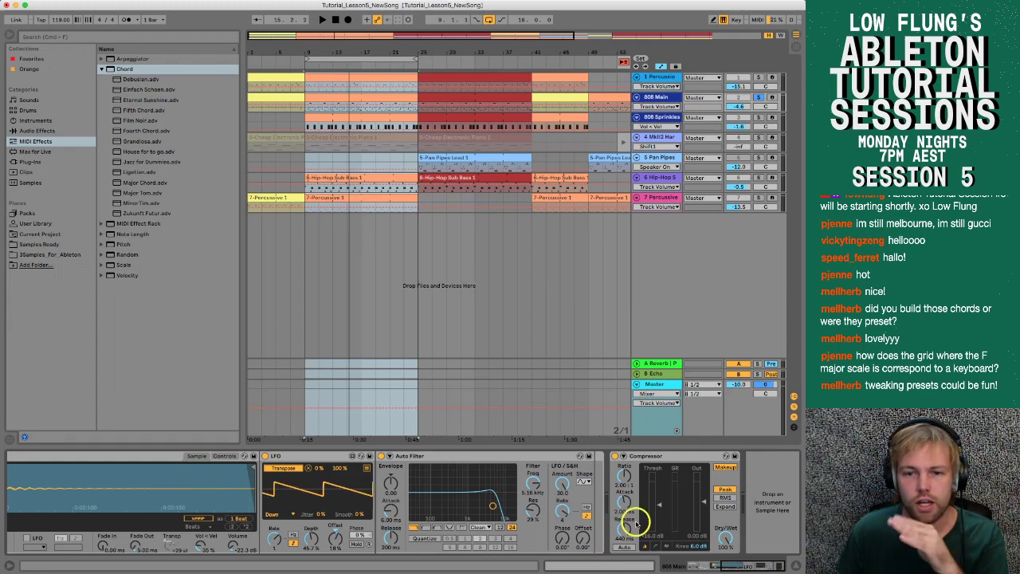
Step: Return to the Conga Mid 808 pad and inspect its device chain for comparison with the snare
scroll(295, 469, left, 10)
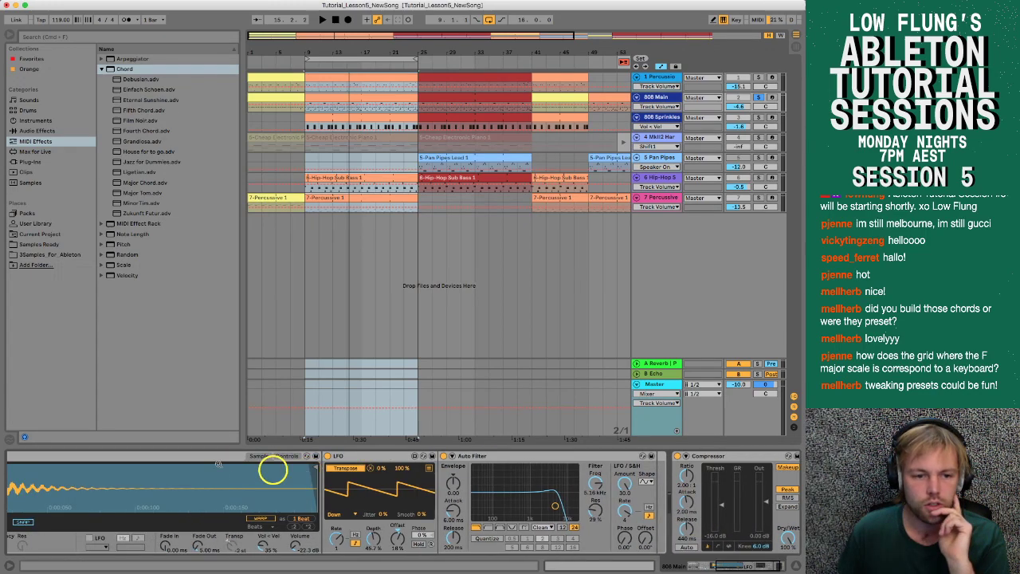
click(164, 469)
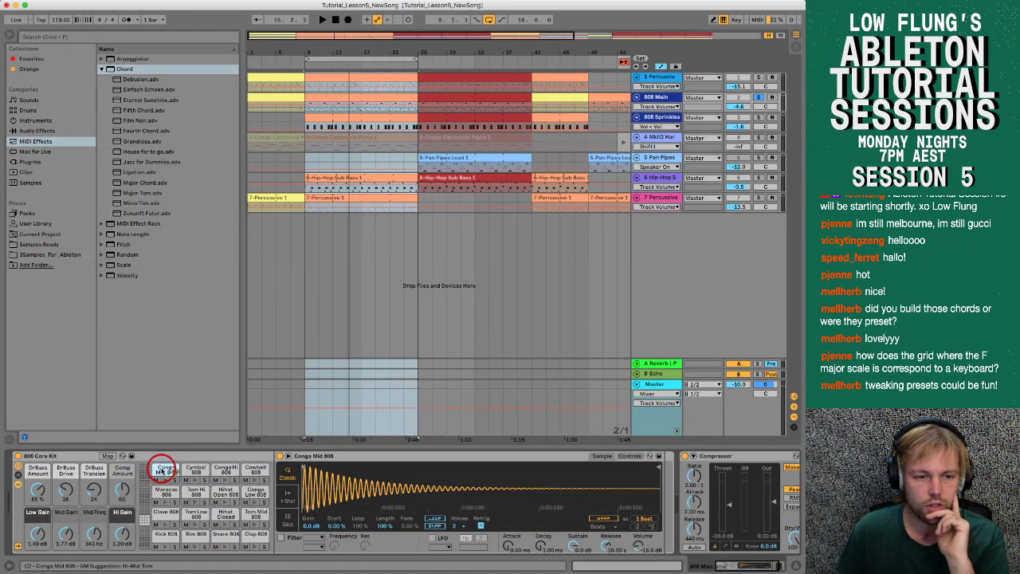
scroll(526, 537, right, 3)
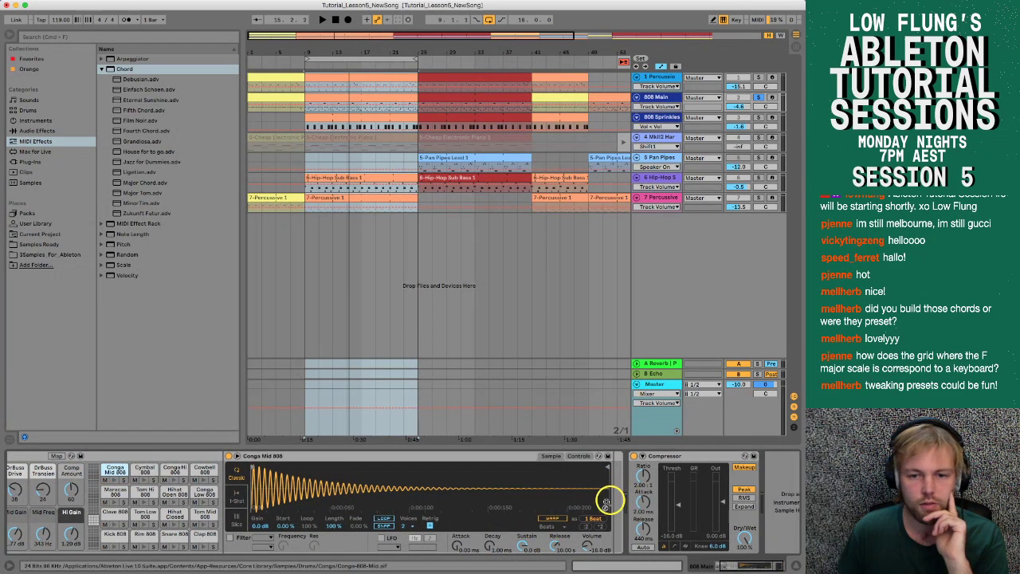
scroll(612, 497, right, 1)
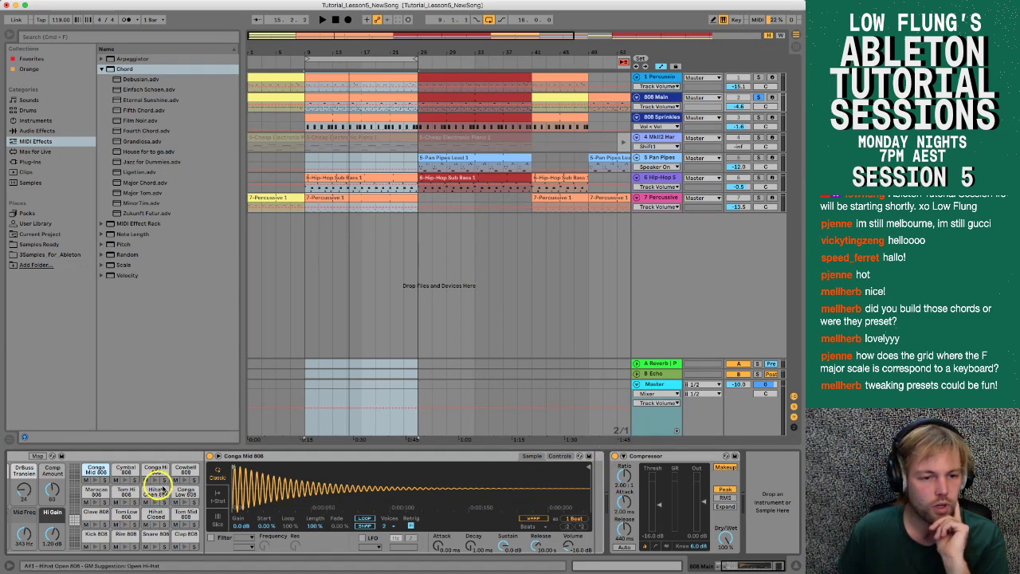
Step: Select the Snare 808 pad and review its fade controls, LFO and Auto Filter devices individually
click(151, 536)
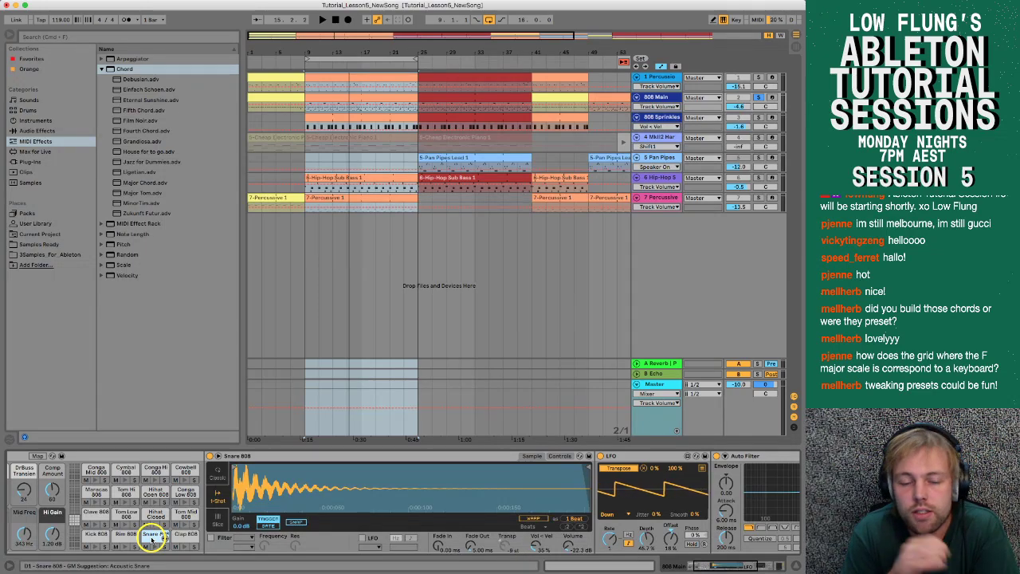
click(505, 550)
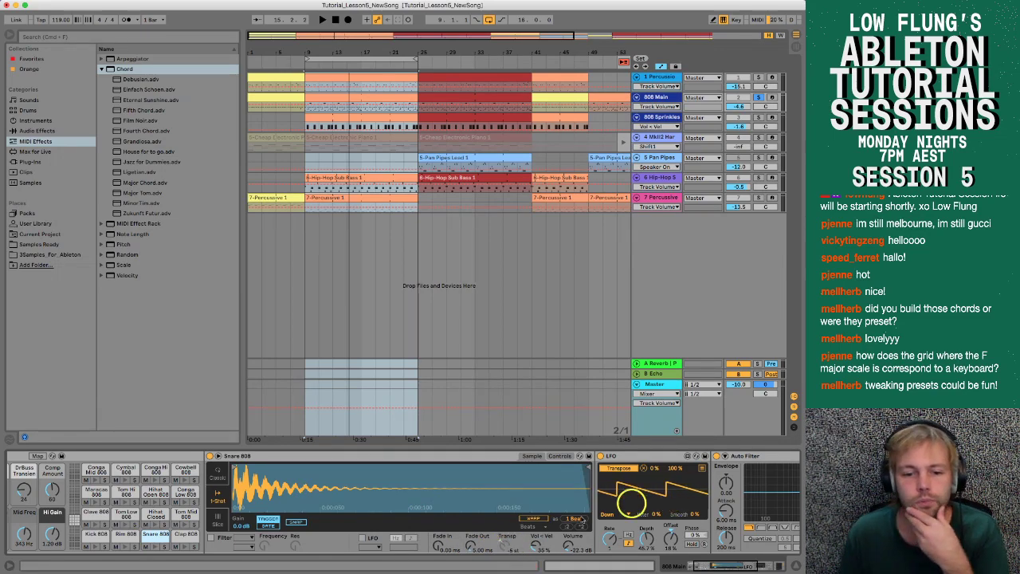
click(506, 545)
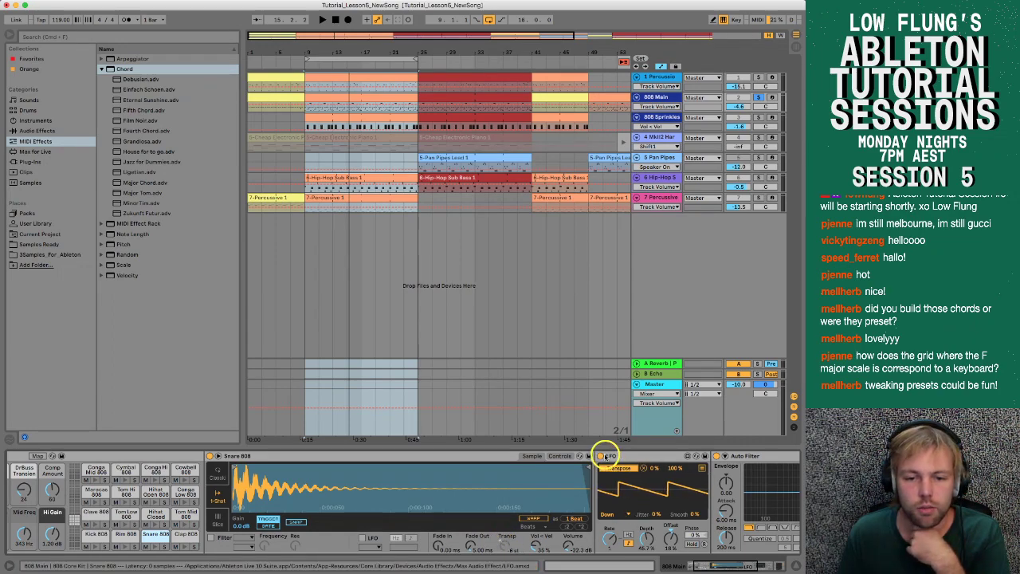
click(601, 457)
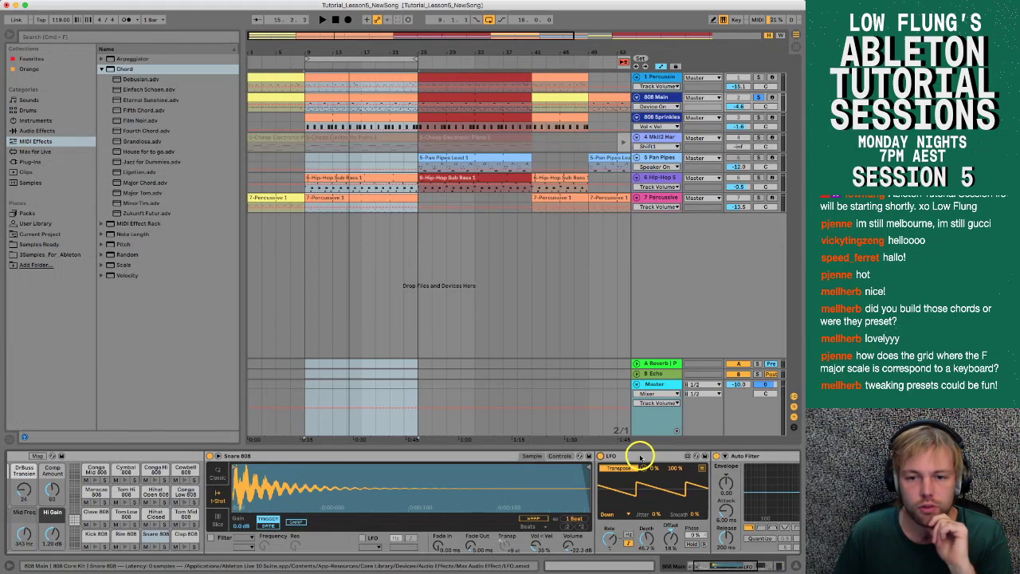
scroll(640, 485, right, 3)
scroll(616, 488, right, 5)
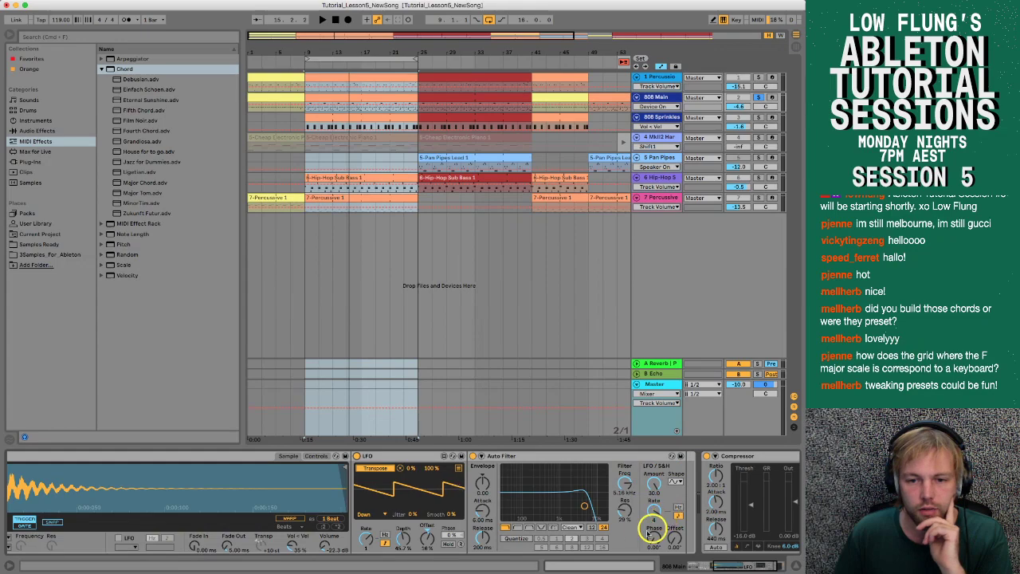
click(599, 454)
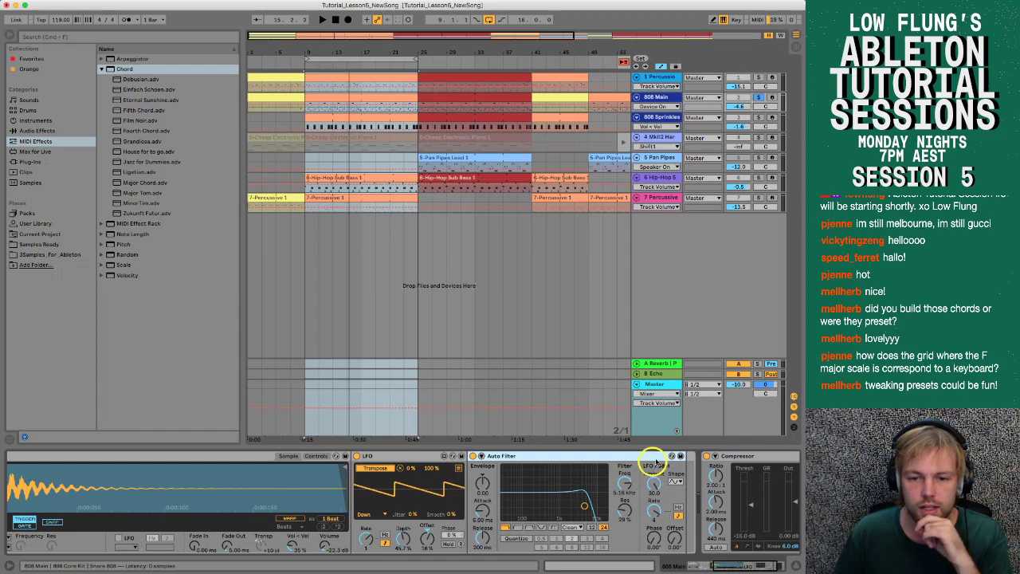
click(394, 455)
Step: Check the Snare 808's fade-in and transpose controls, solo its pad in the drum rack and play the loop
scroll(428, 494, left, 5)
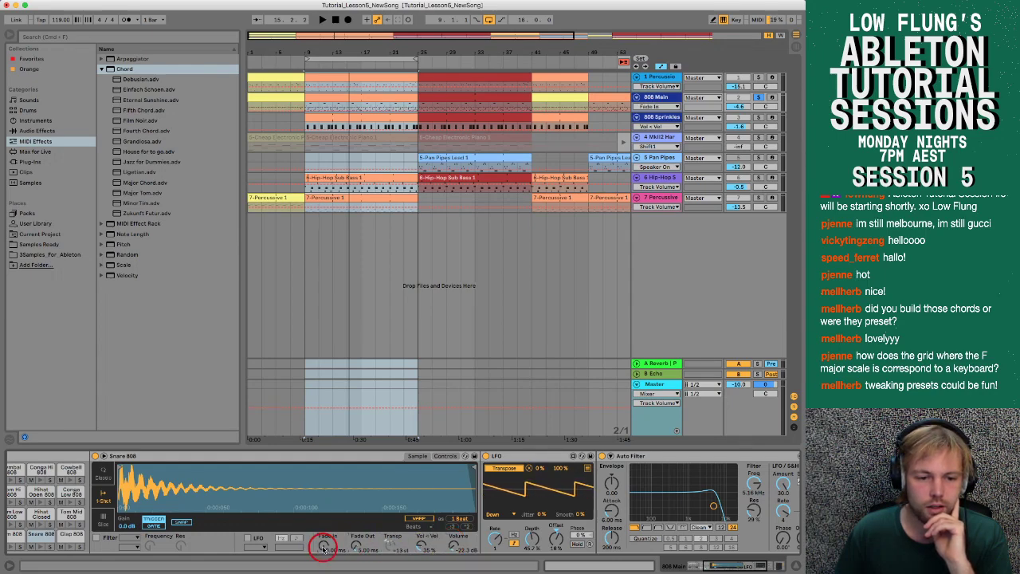
click(393, 544)
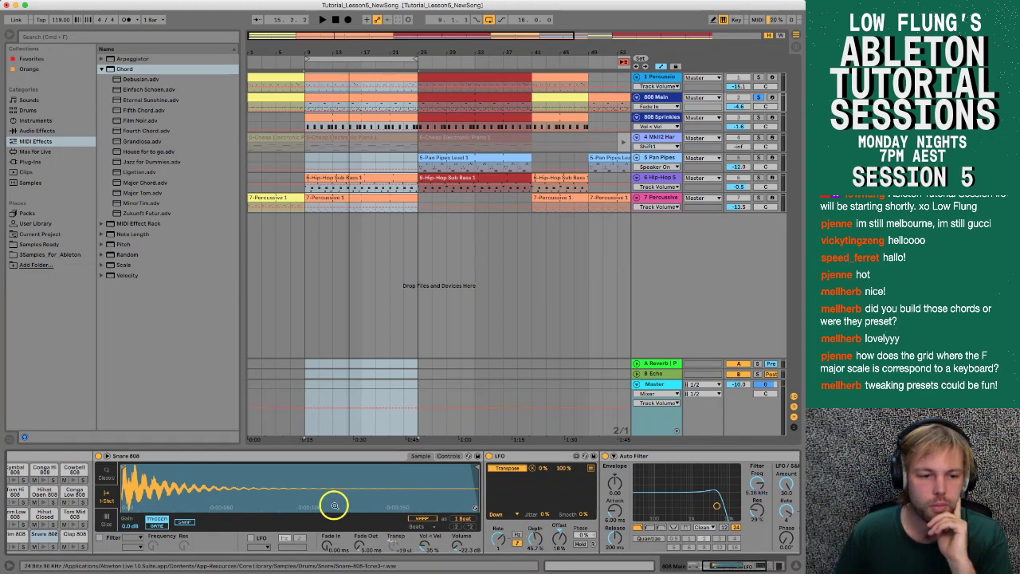
scroll(232, 511, left, 2)
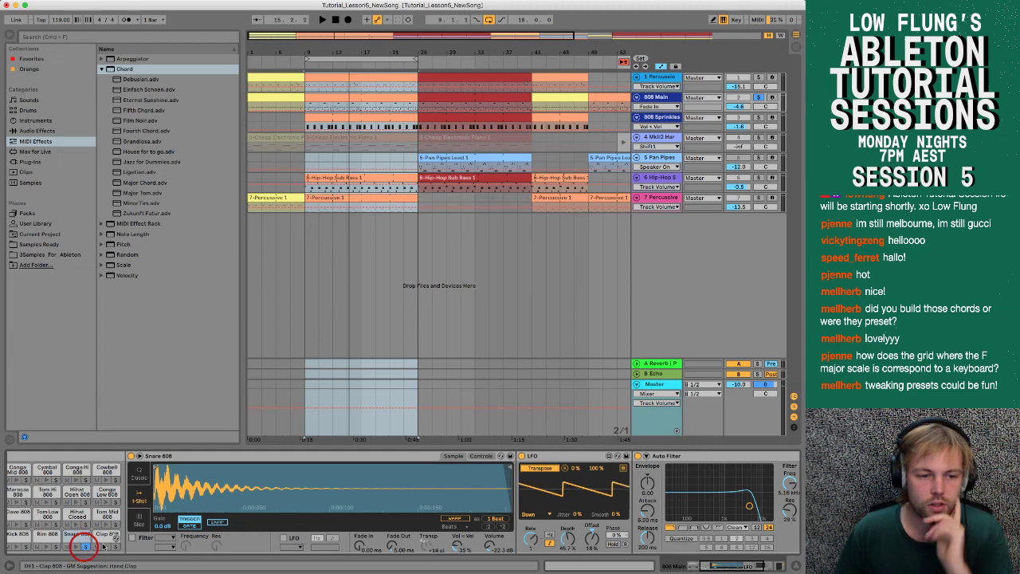
key(space)
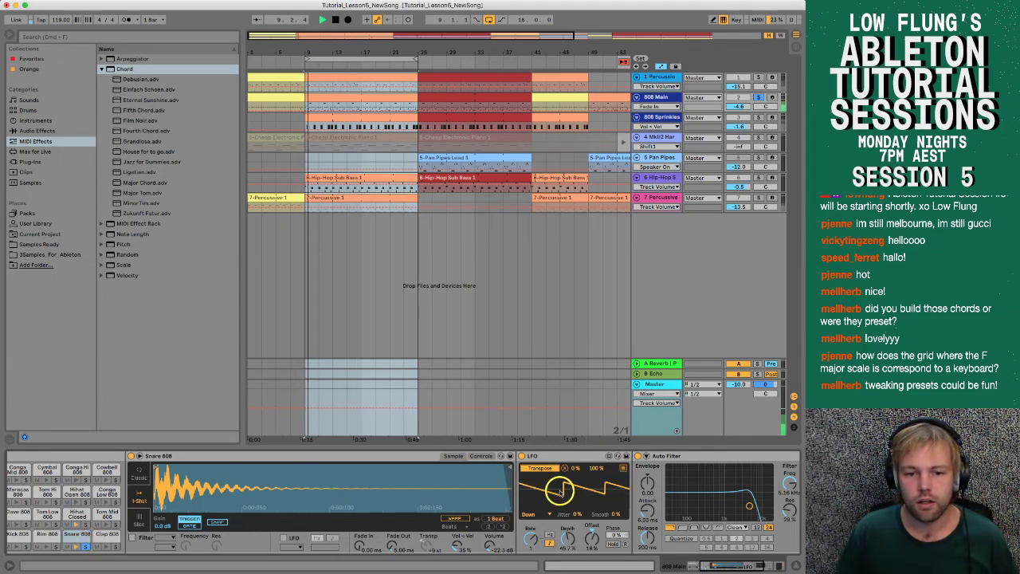
Step: Compare the snare LFO's free Hz and tempo-synced rate modes, return to sync, and check the modulated Transpose control
scroll(561, 492, right, 2)
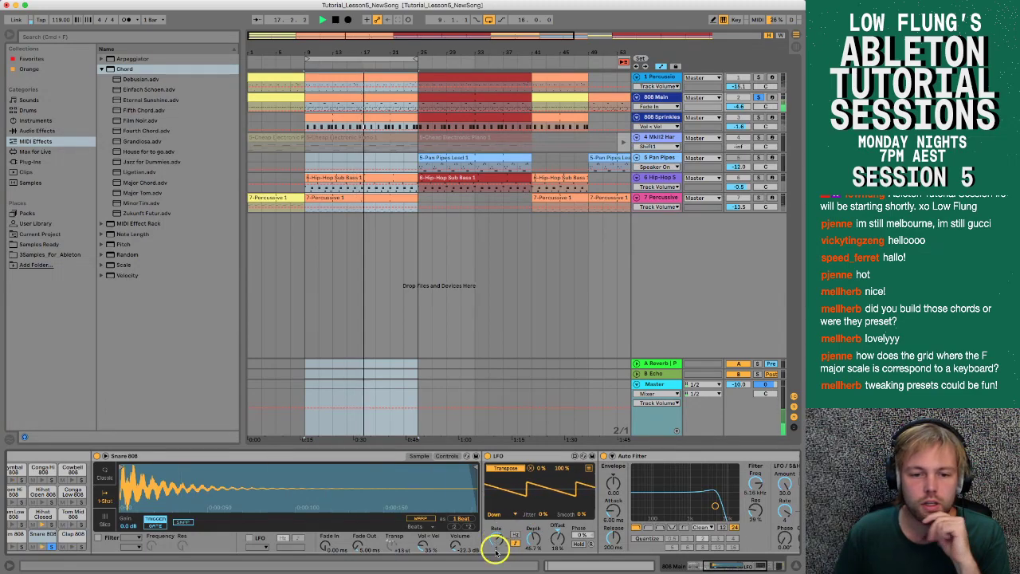
click(515, 544)
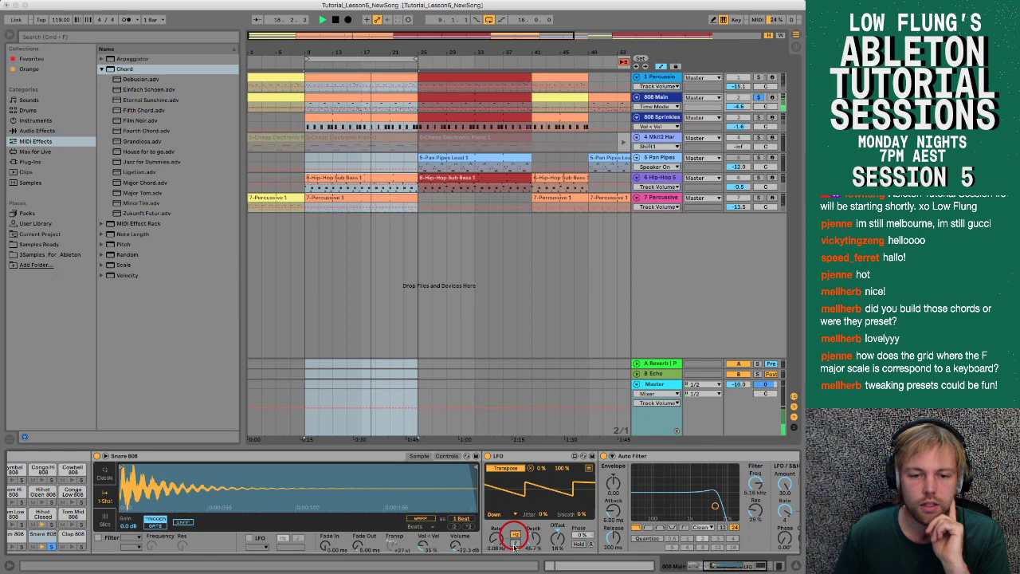
click(515, 545)
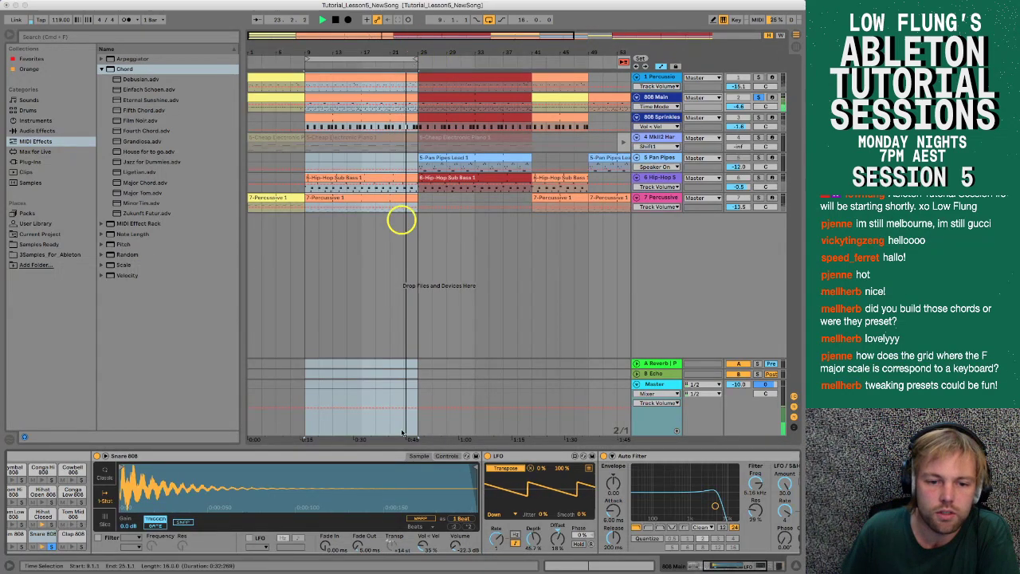
click(392, 544)
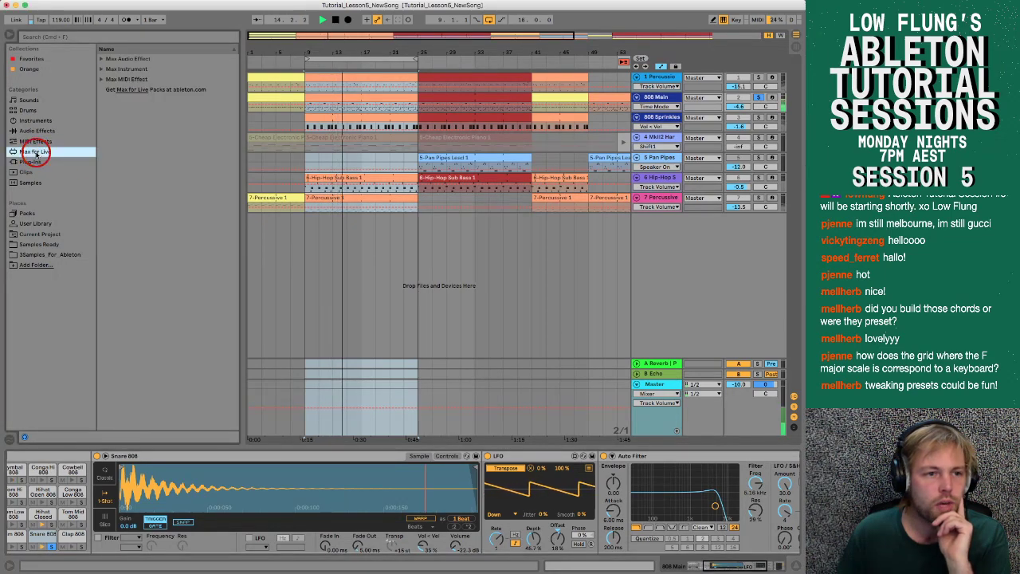
Step: Find the LFO among the Max for Live audio effects and add a second one after the existing LFO in the Snare 808 chain
click(36, 154)
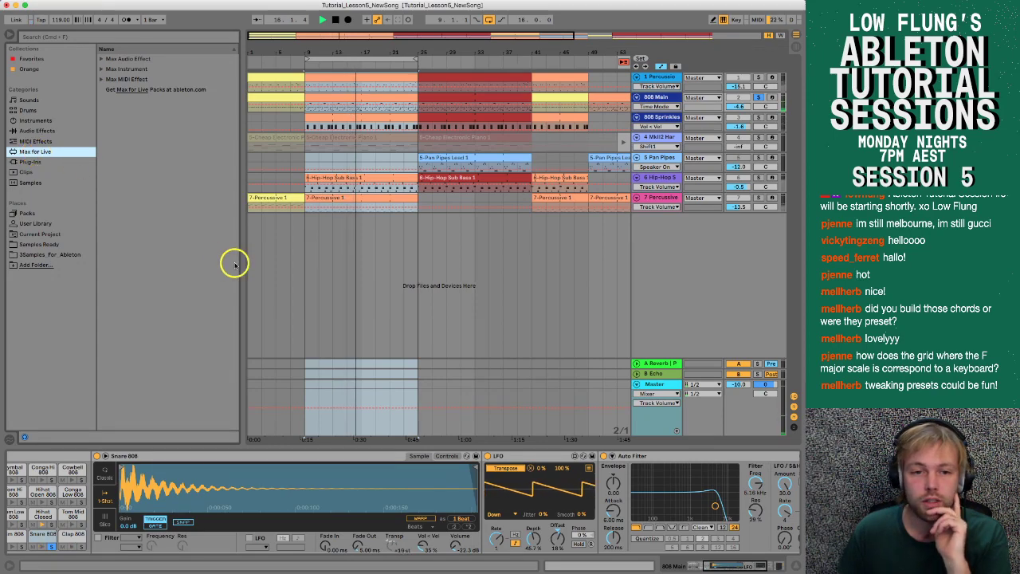
click(101, 59)
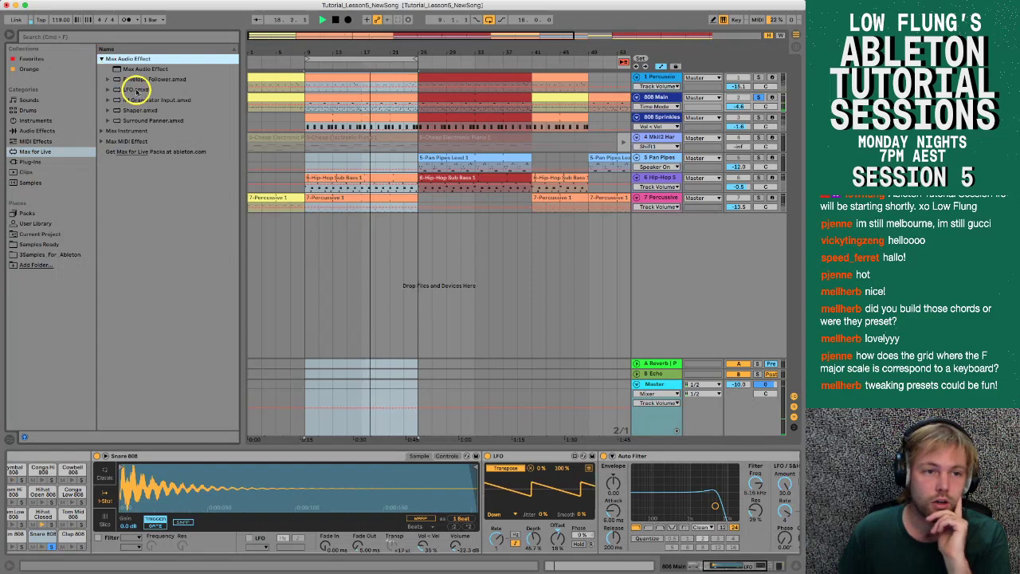
click(135, 89)
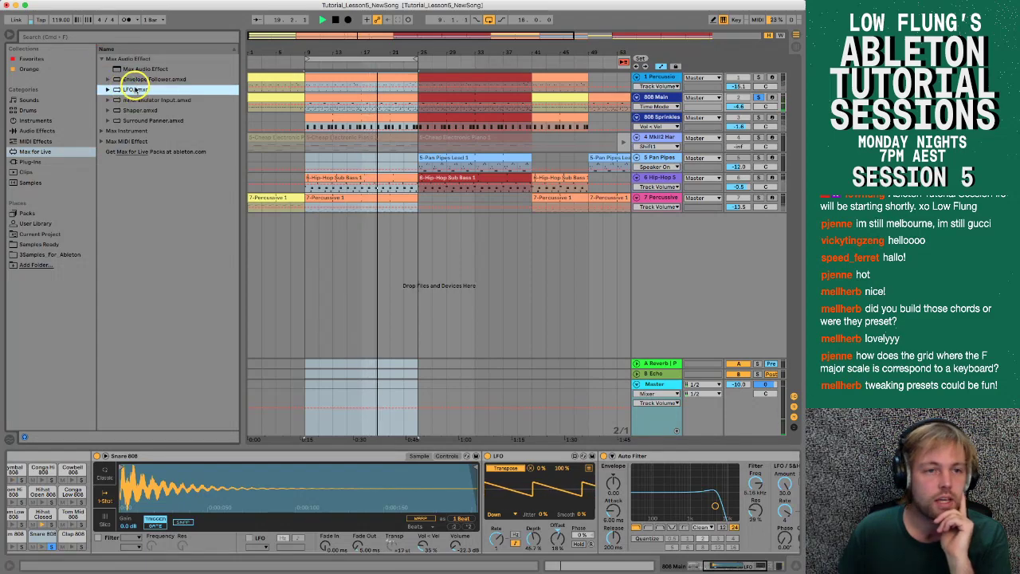
click(102, 60)
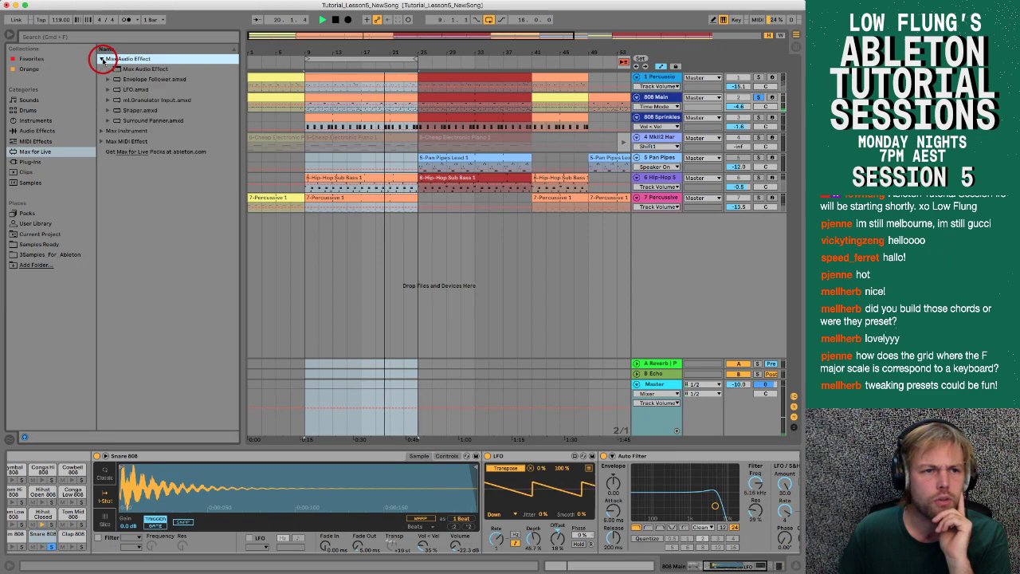
click(144, 90)
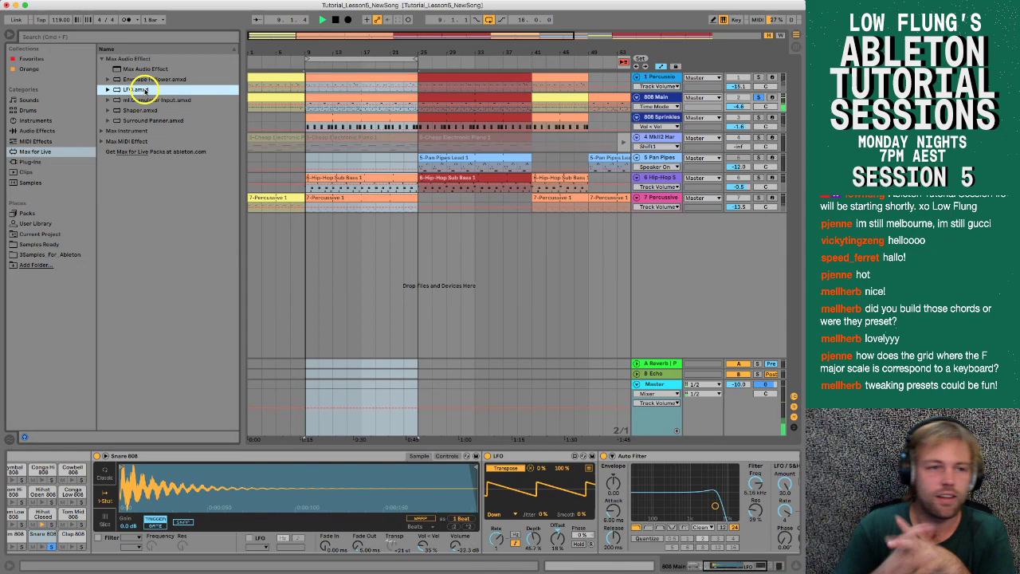
drag(132, 91, 601, 500)
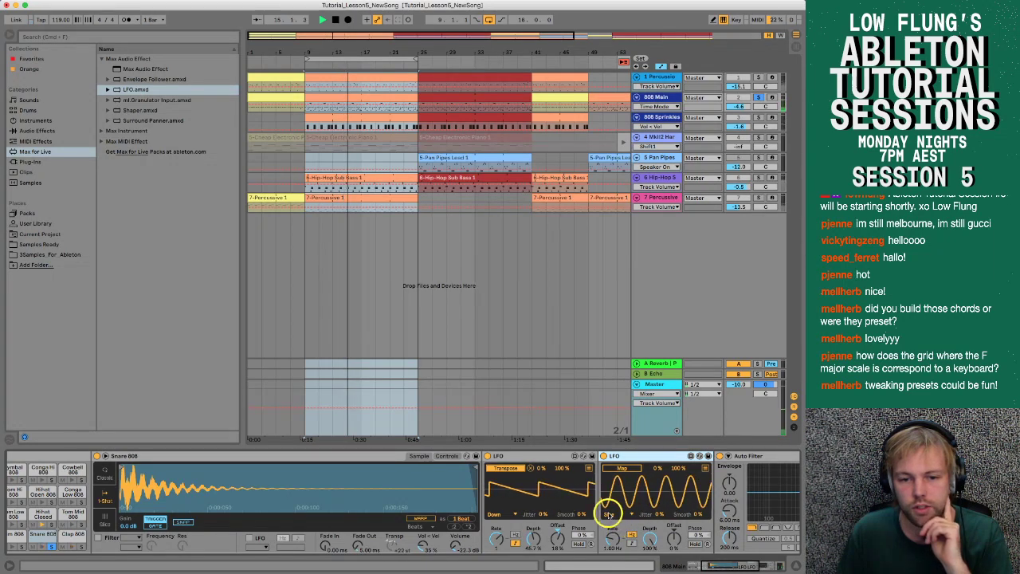
Step: Review the second LFO's wave shapes, keep Sine, and slow its rate to about 0.63 Hz
click(610, 515)
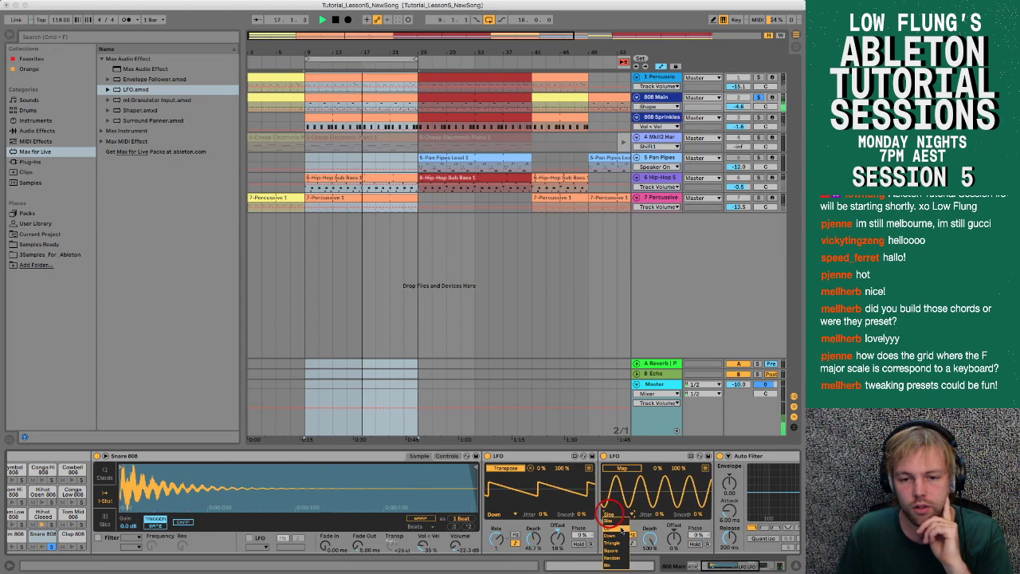
click(611, 522)
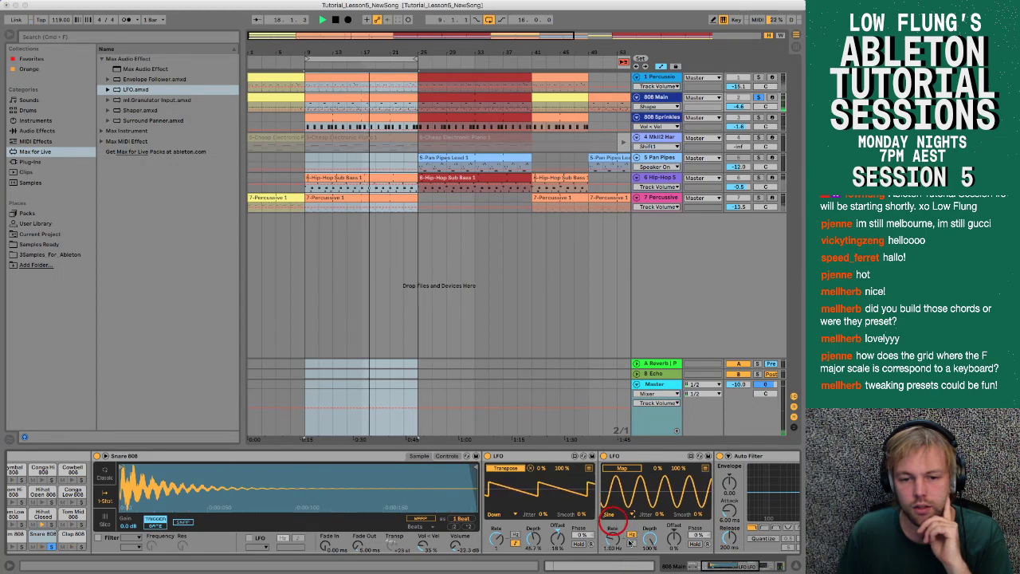
drag(613, 539, 612, 542)
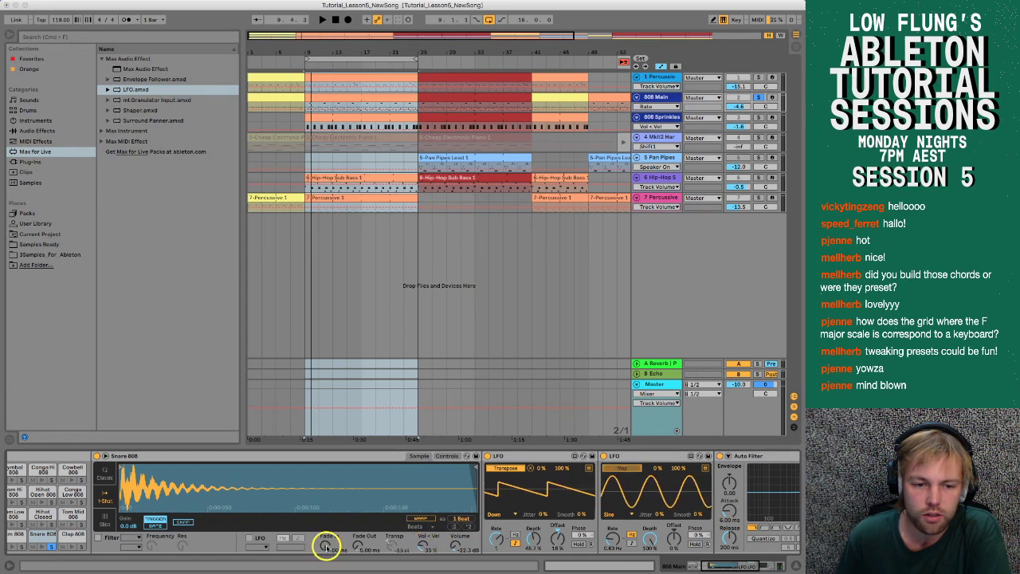
Step: Map the second LFO to the snare's Fade In and try synced and free rates, ending at 0.25 Hz
drag(327, 547, 327, 547)
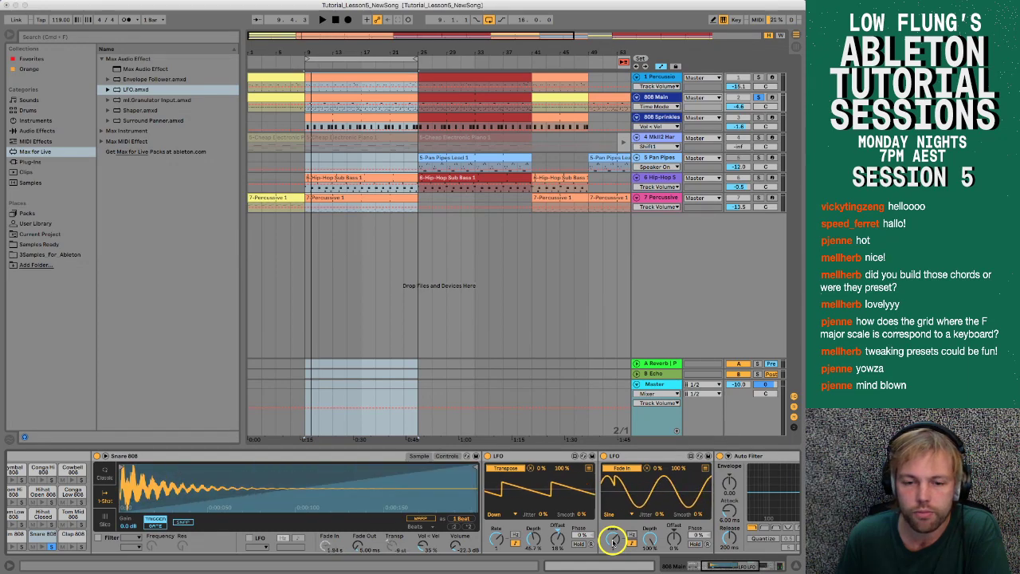
mouse_move(612, 540)
mouse_down()
mouse_move(605, 558)
mouse_move(615, 535)
mouse_up()
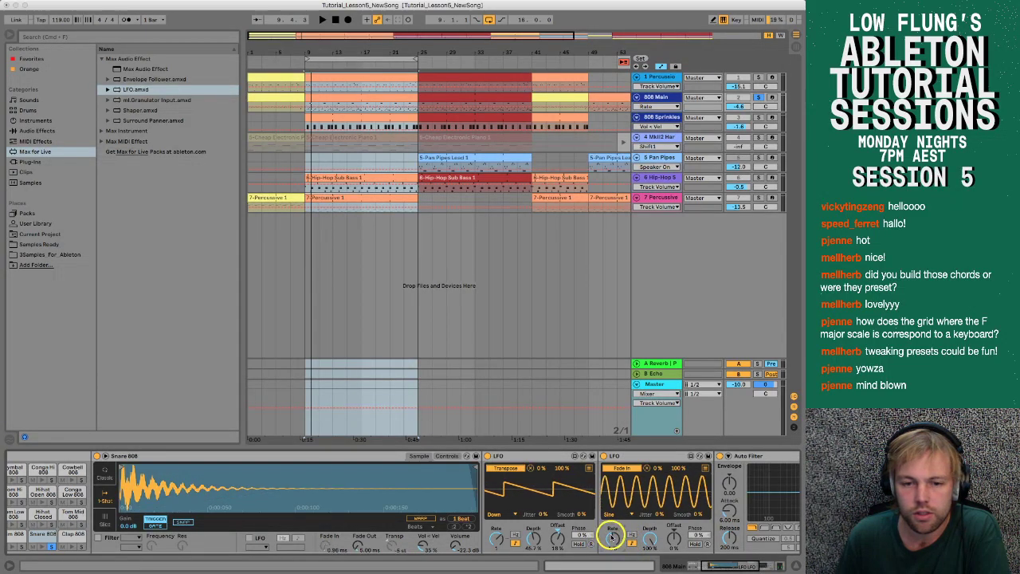
drag(611, 538, 612, 534)
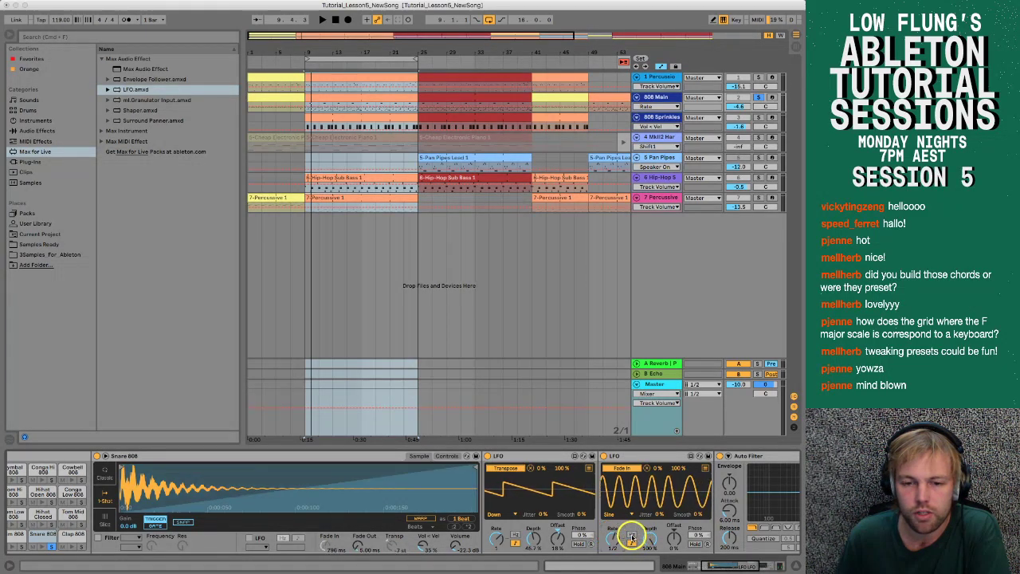
click(631, 535)
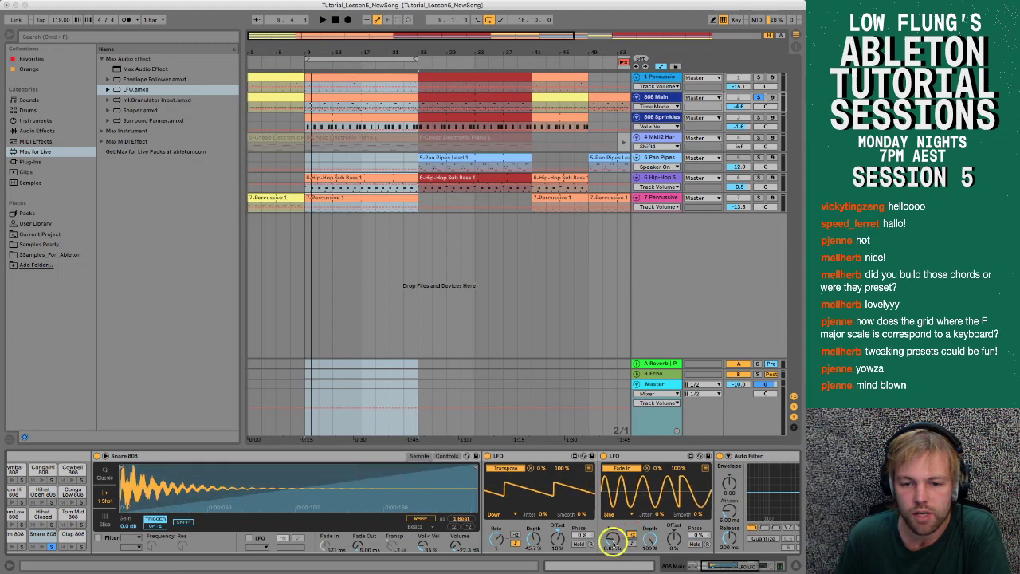
drag(604, 544, 580, 522)
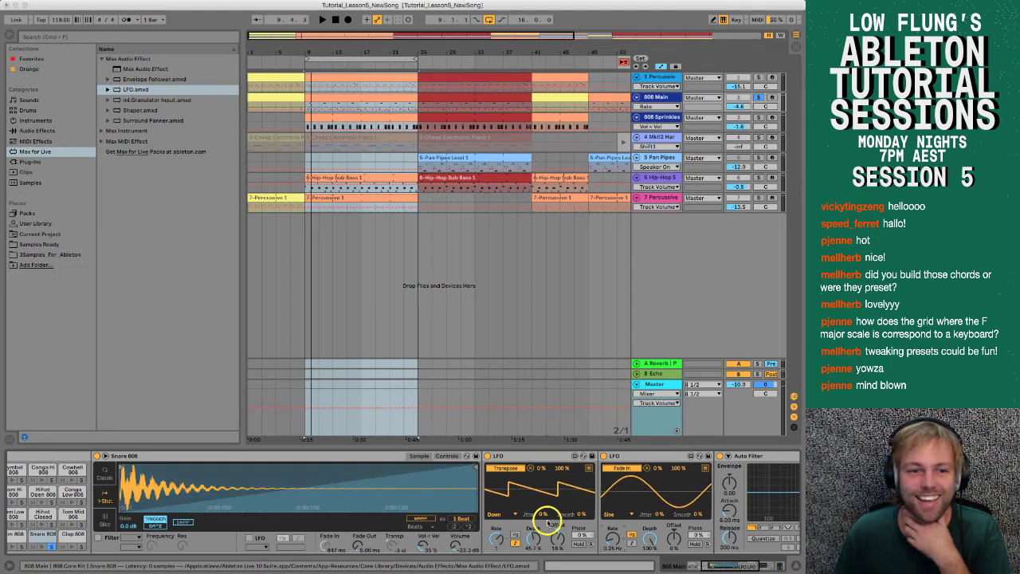
Step: Unmap and switch off the second LFO, and reset the snare's Fade In to 0 ms during playback
click(614, 469)
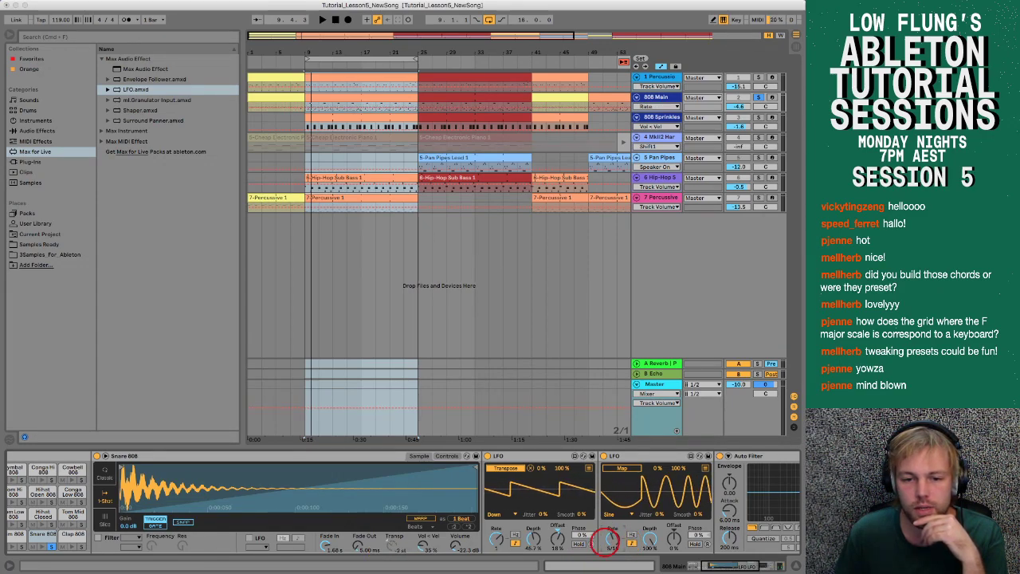
click(603, 456)
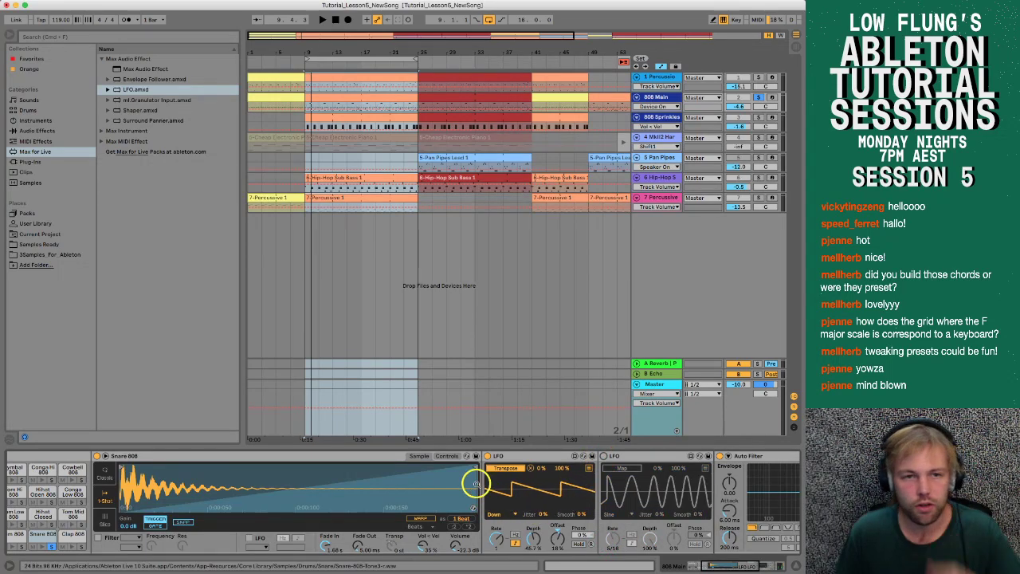
key(space)
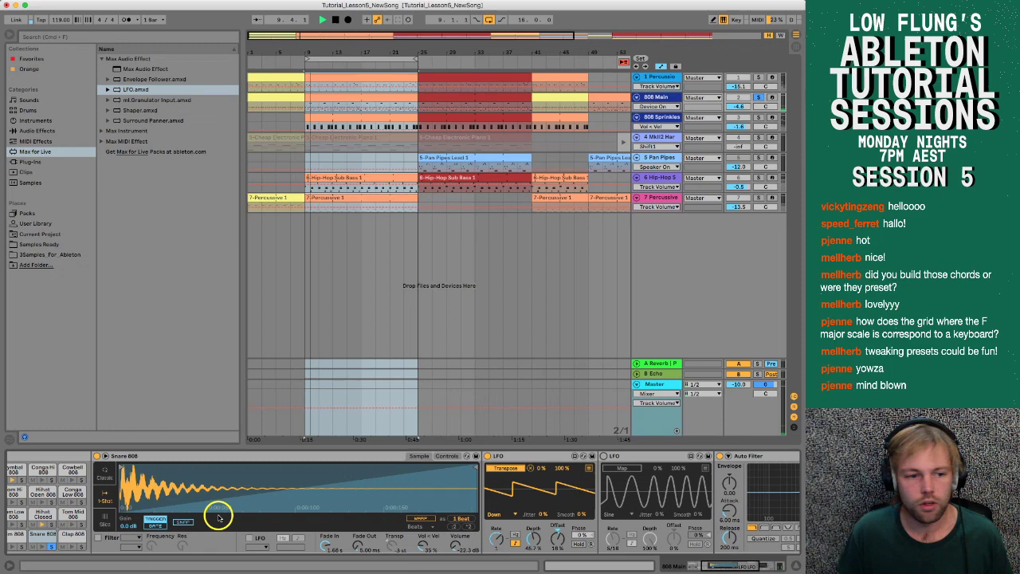
click(604, 456)
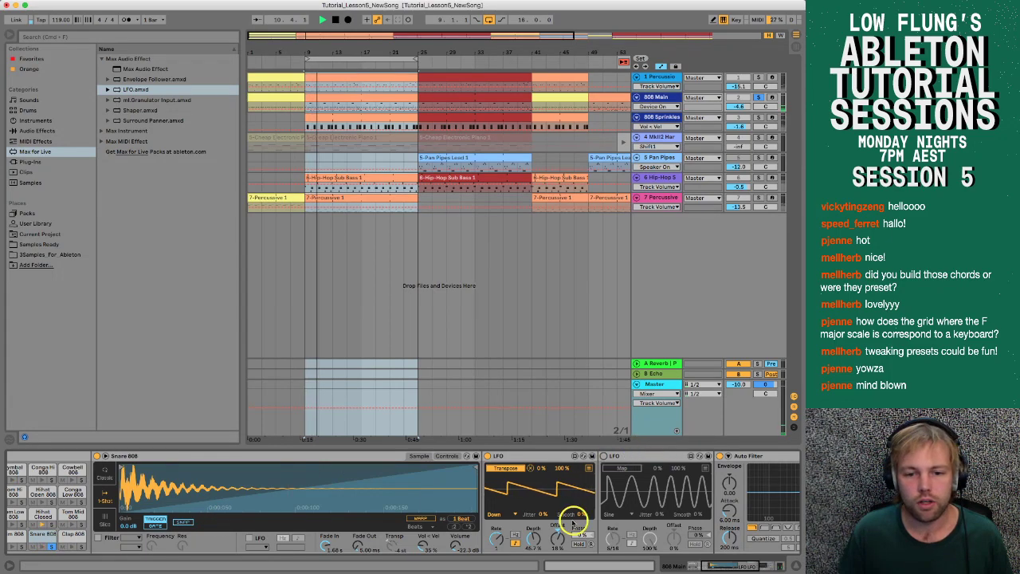
drag(322, 545, 322, 567)
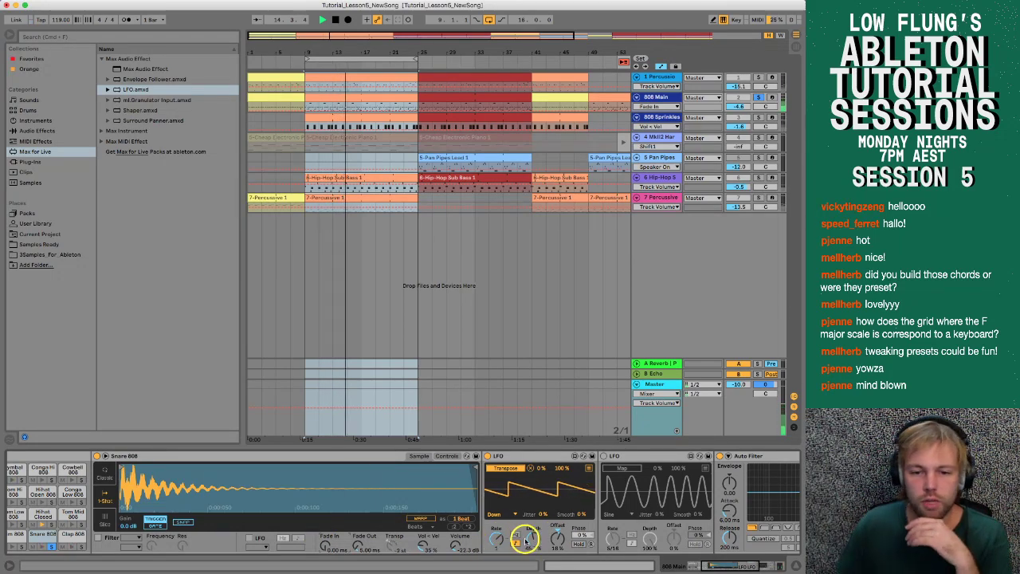
Step: Audition the Sine, Random and Up shapes on the Transpose LFO during playback, and return it to Down
click(495, 515)
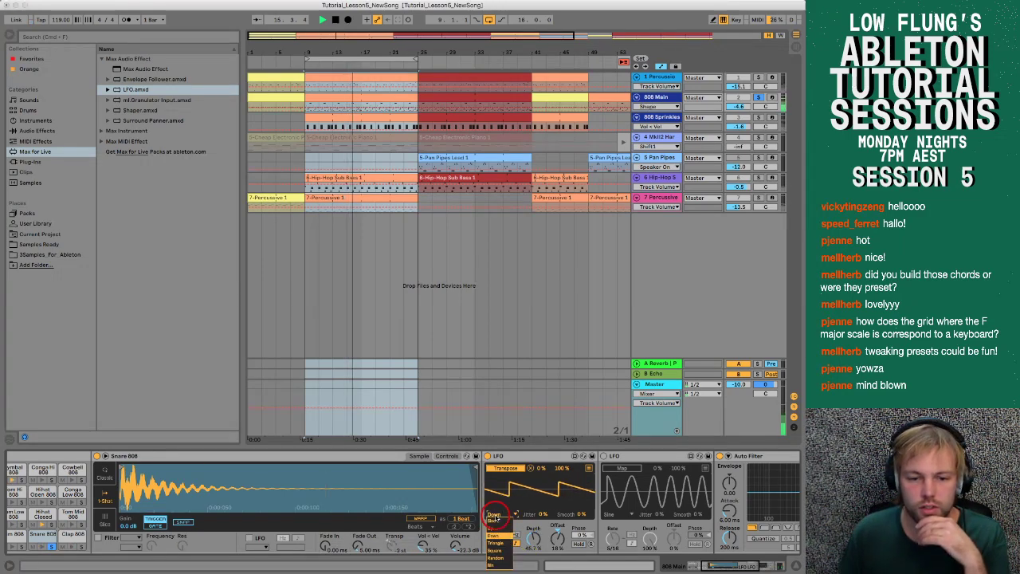
click(496, 523)
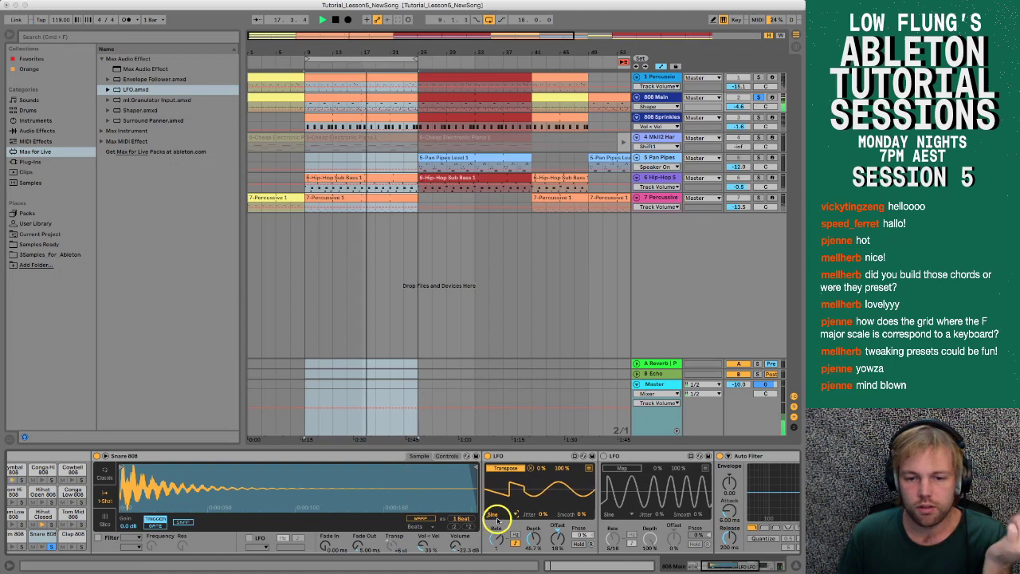
click(495, 515)
click(499, 554)
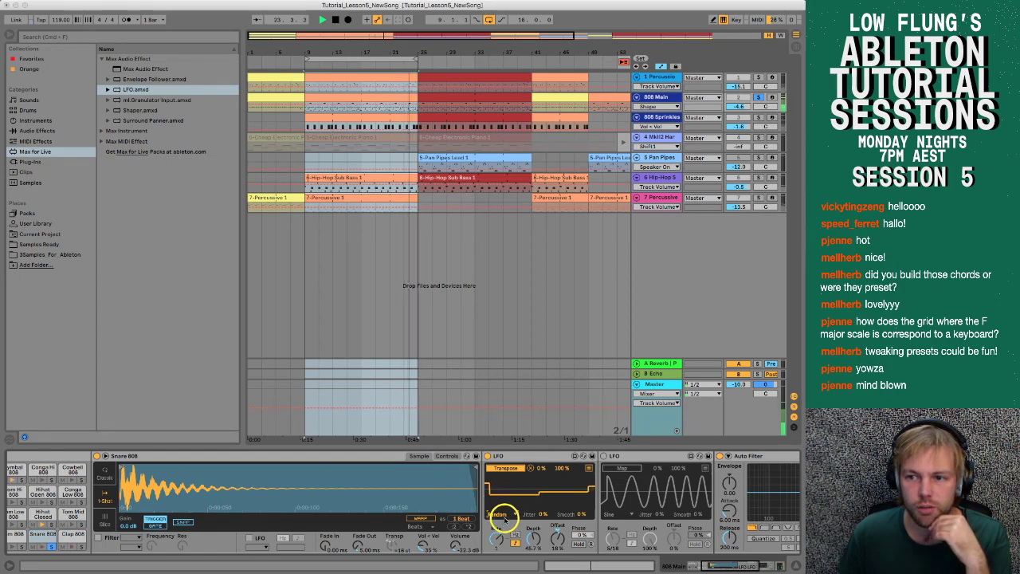
click(496, 515)
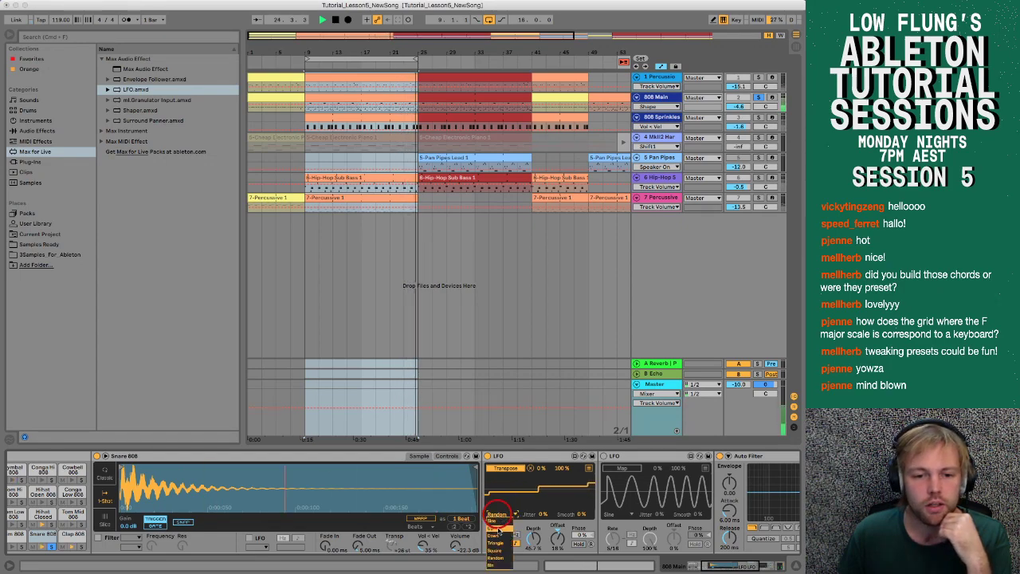
click(496, 529)
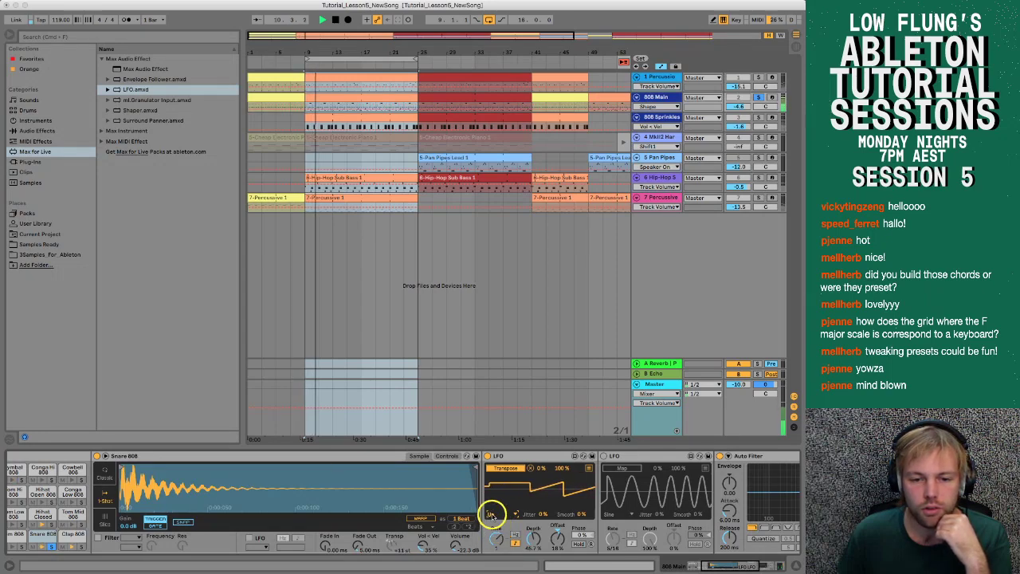
click(491, 515)
click(496, 537)
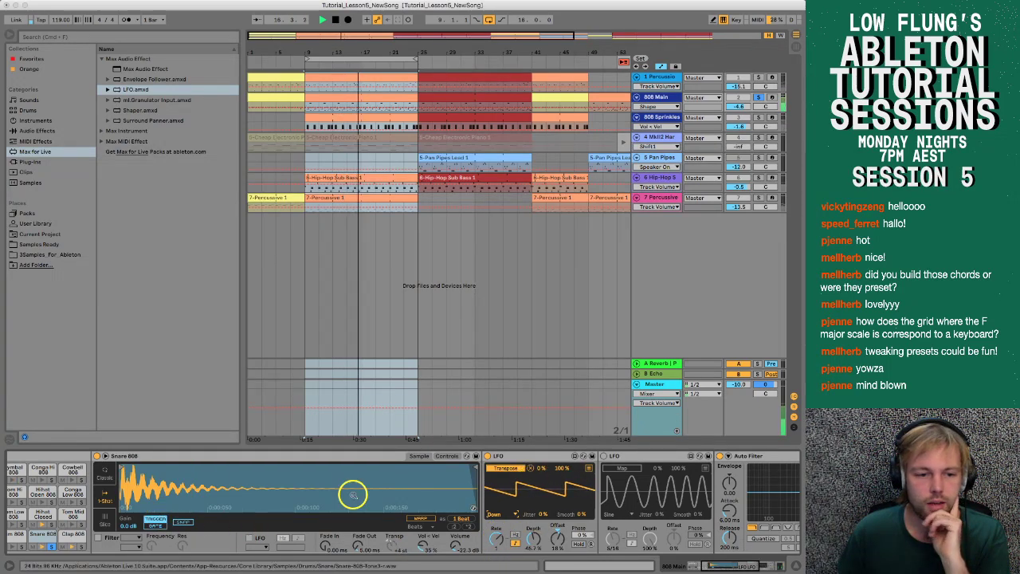
Step: Switch the second LFO back on and map it to the snare's Auto Filter frequency
scroll(354, 495, right, 10)
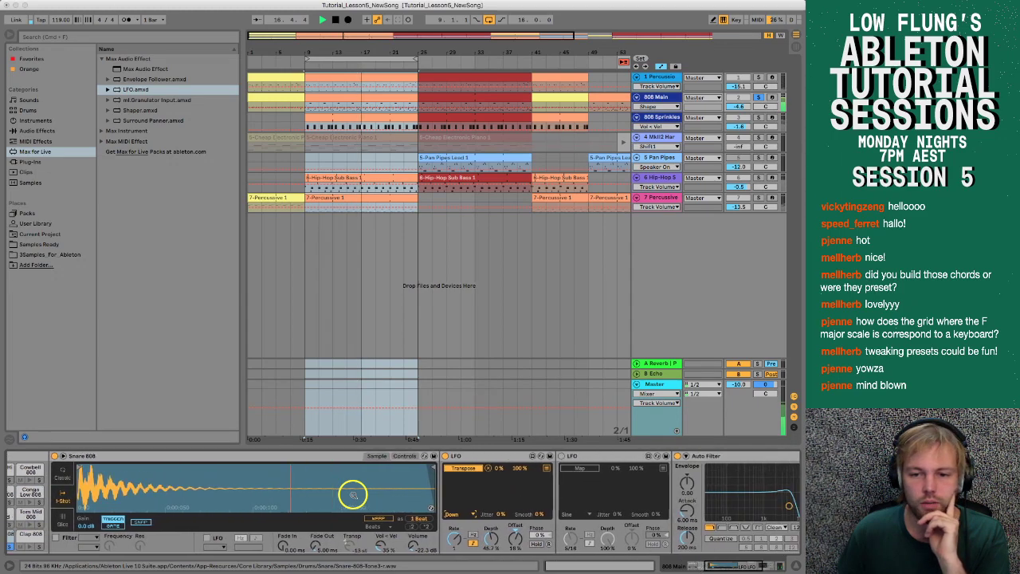
click(370, 457)
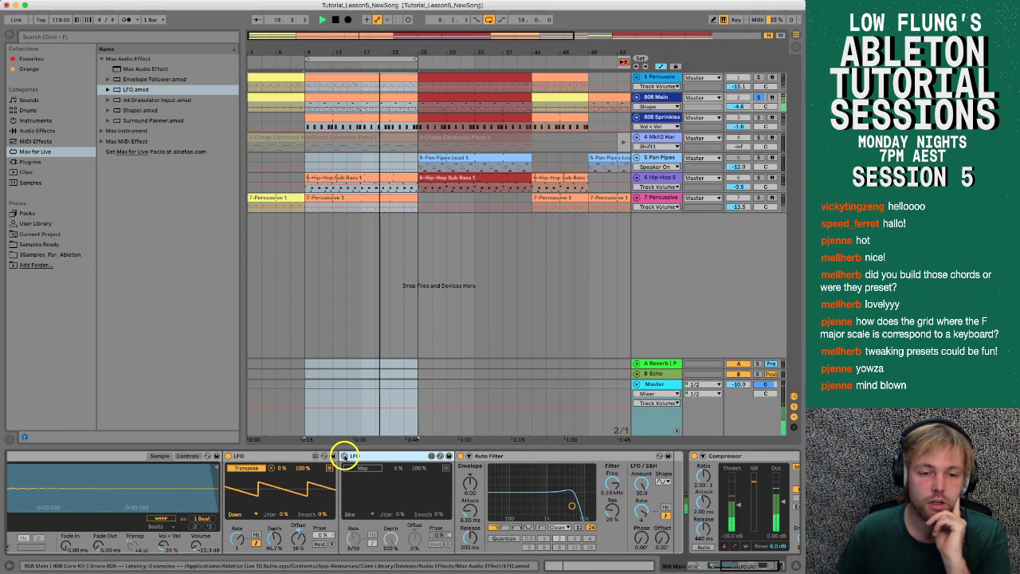
click(344, 456)
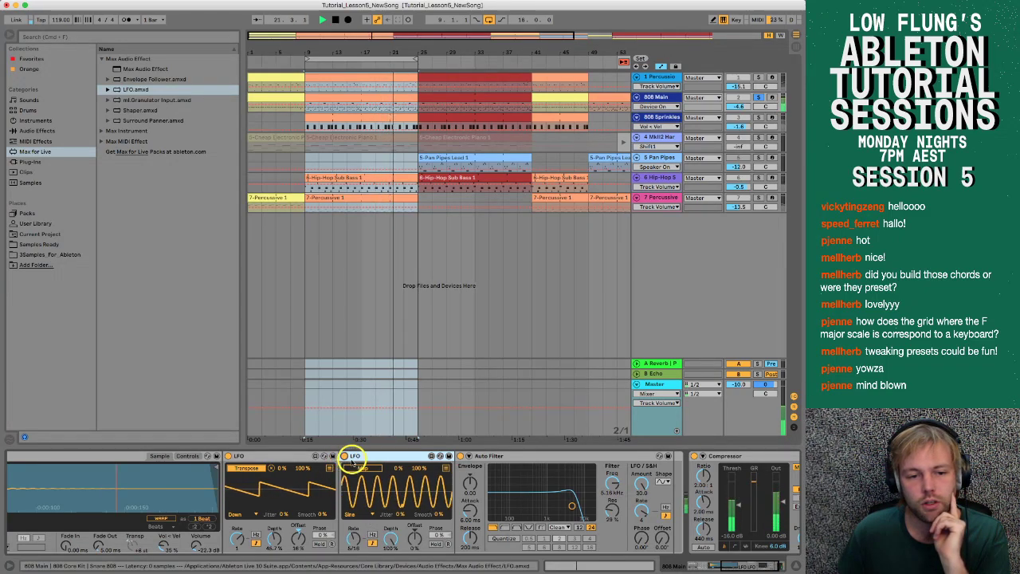
click(612, 483)
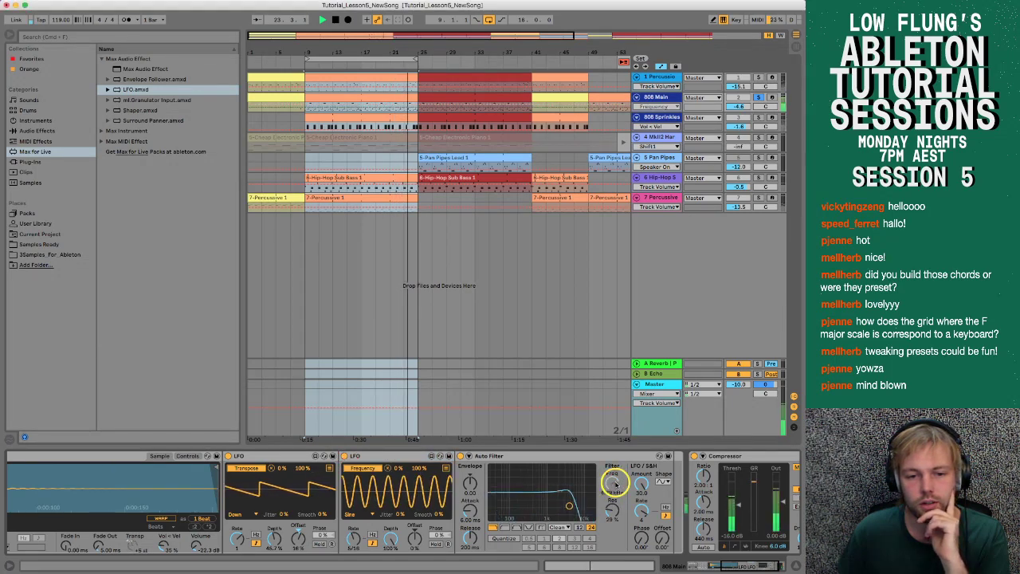
Step: Slow the rate of the LFO mapped to the filter frequency and reduce its depth to about 28%
drag(358, 540, 365, 545)
click(371, 535)
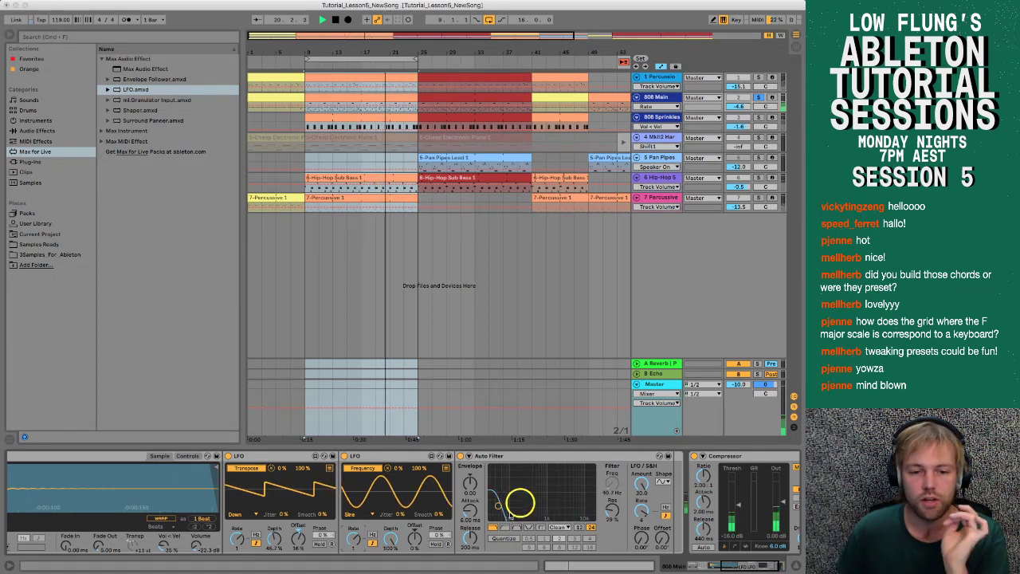
mouse_move(390, 540)
mouse_down()
mouse_move(371, 567)
mouse_move(390, 538)
mouse_up()
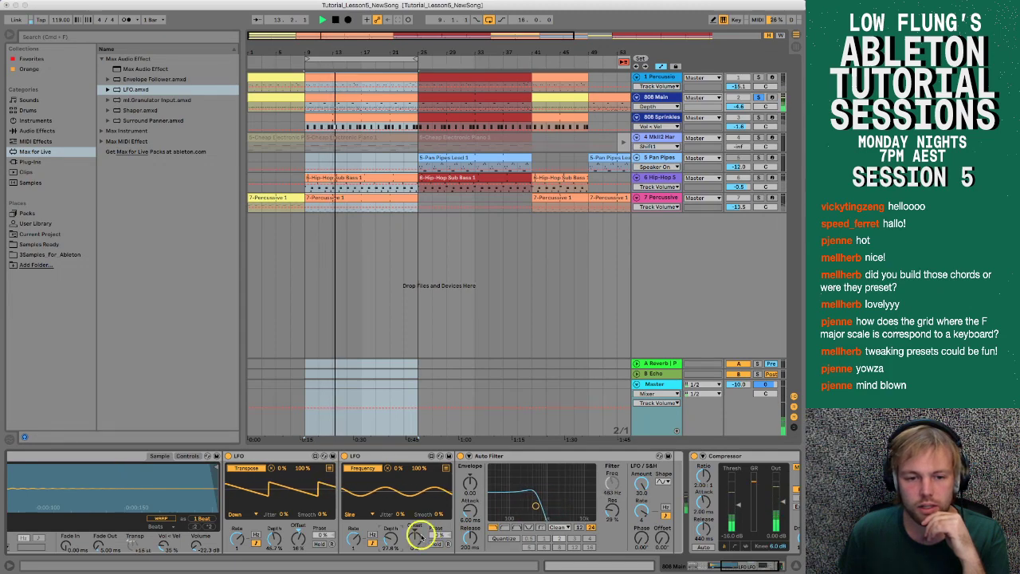
Step: Set the second LFO's depth to about 19% and its offset to 50%, and remap it to the Transpose LFO's rate
drag(394, 543, 392, 537)
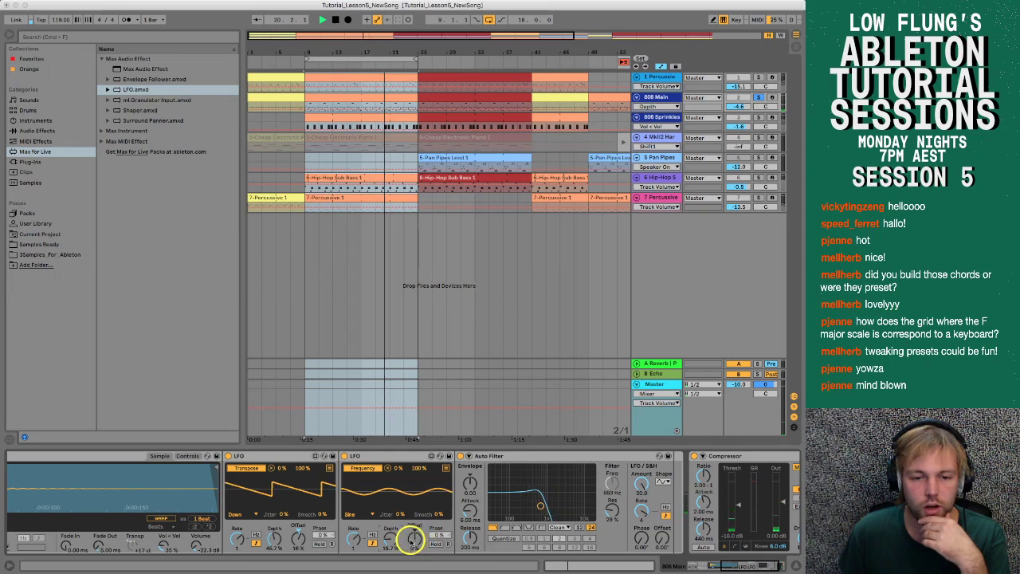
drag(410, 537, 412, 543)
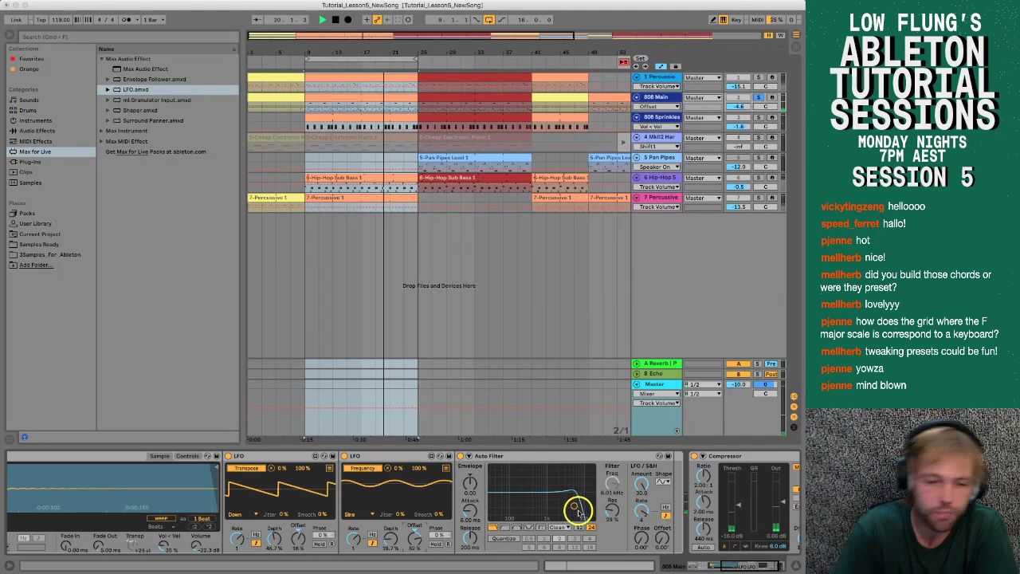
click(359, 471)
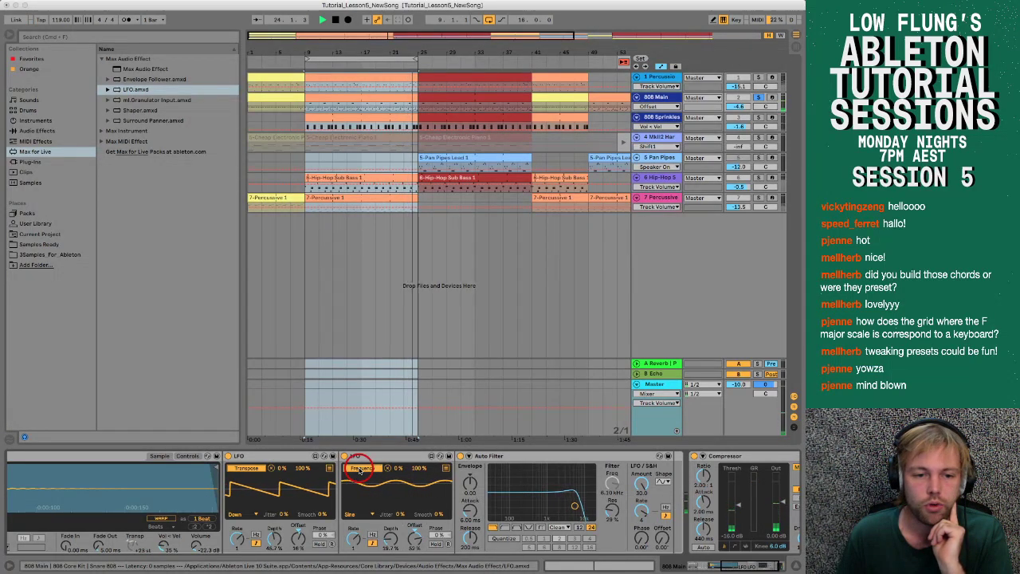
click(238, 540)
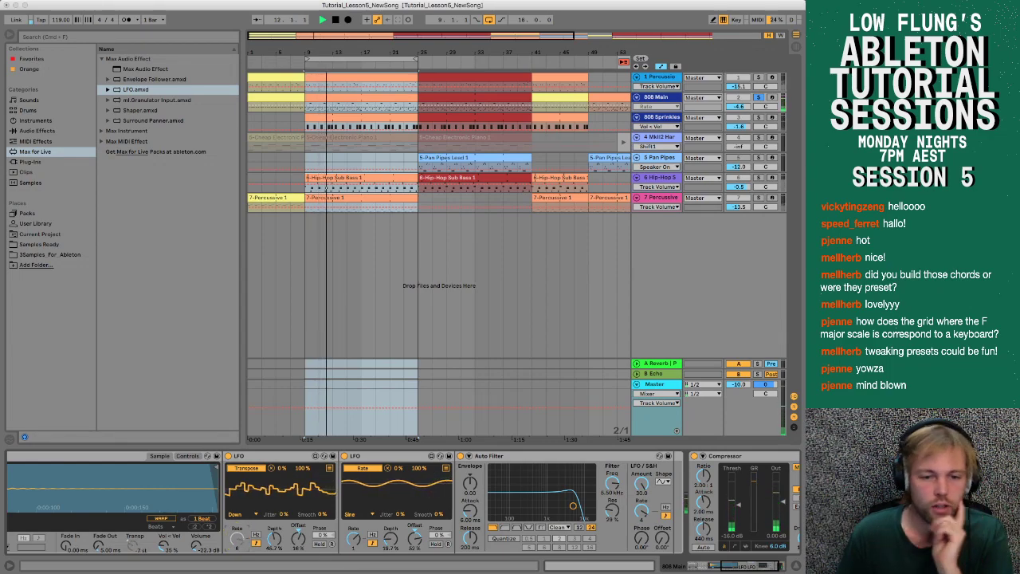
Step: Delete the second LFO and set the Transpose LFO's rate to 1
click(405, 545)
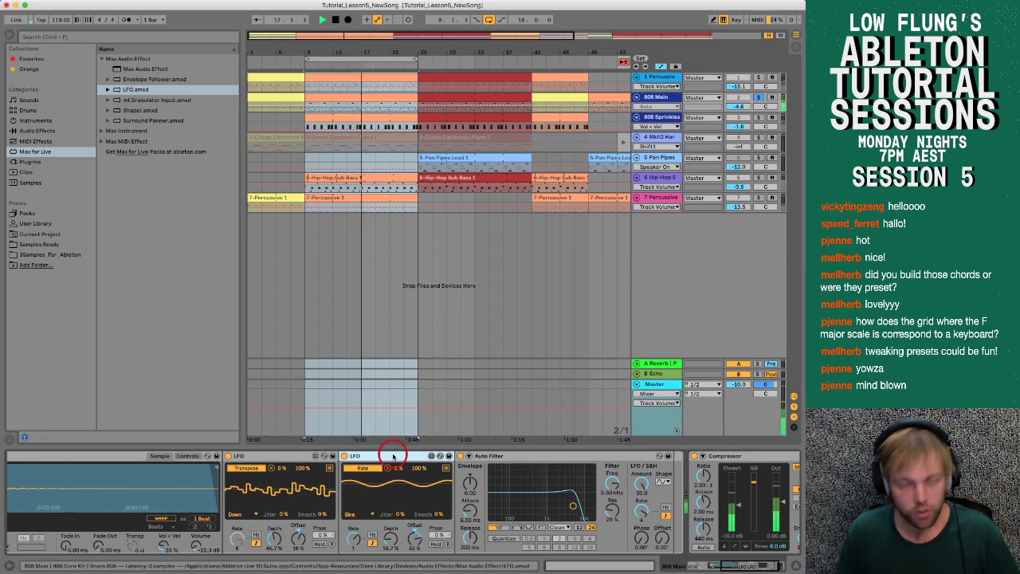
key(Delete)
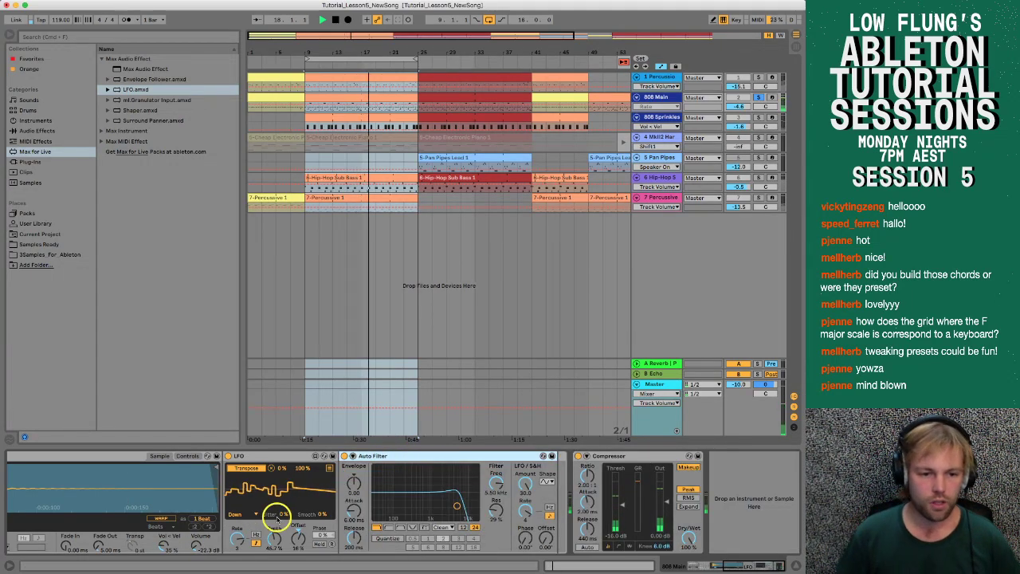
mouse_move(236, 539)
mouse_down()
mouse_move(233, 550)
mouse_move(239, 540)
mouse_up()
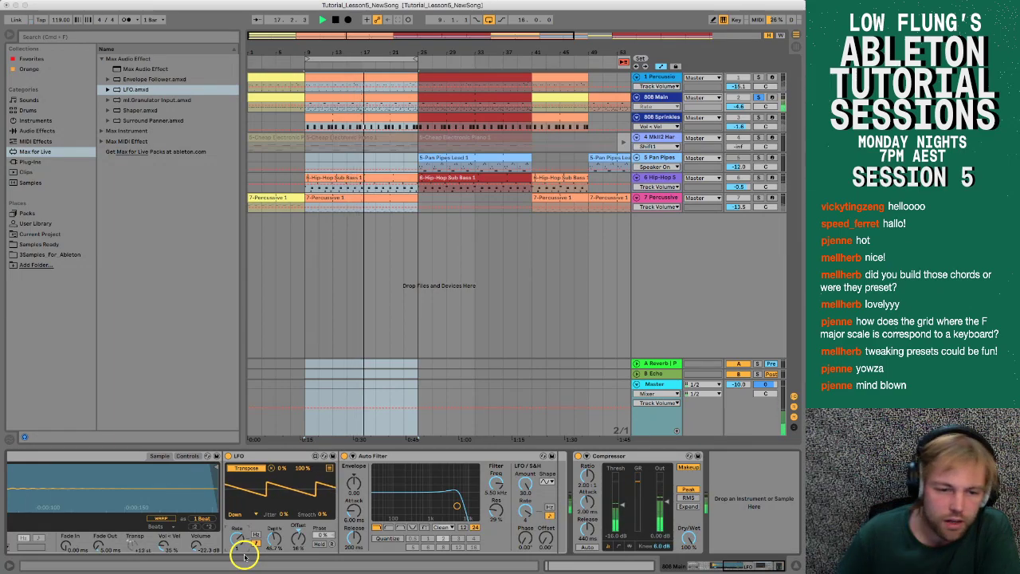
Step: Audition different phase amounts on the Transpose LFO during playback, including 25%, and return the phase to 0%
click(323, 539)
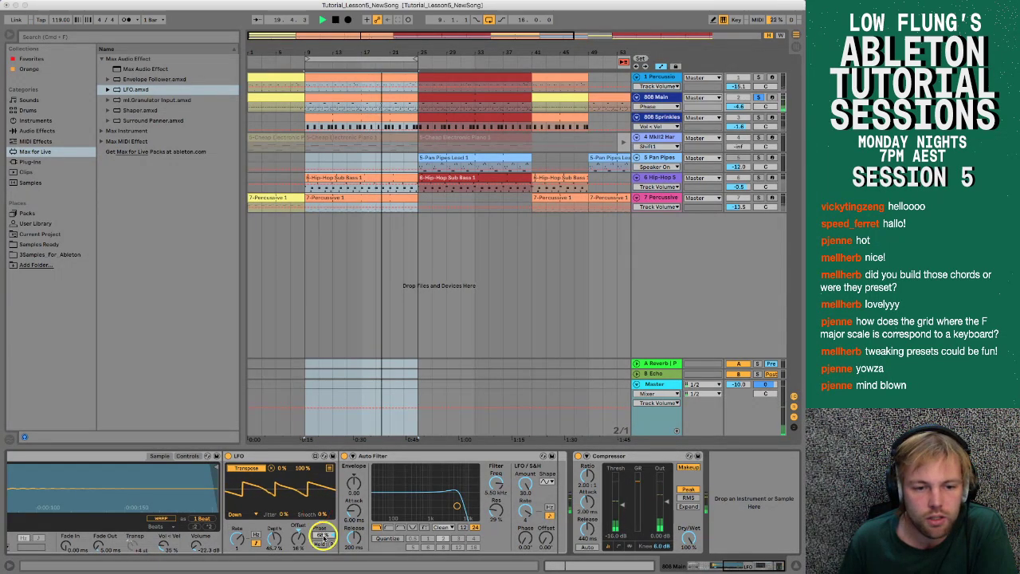
mouse_move(323, 540)
mouse_down()
mouse_move(318, 559)
mouse_move(324, 540)
mouse_up()
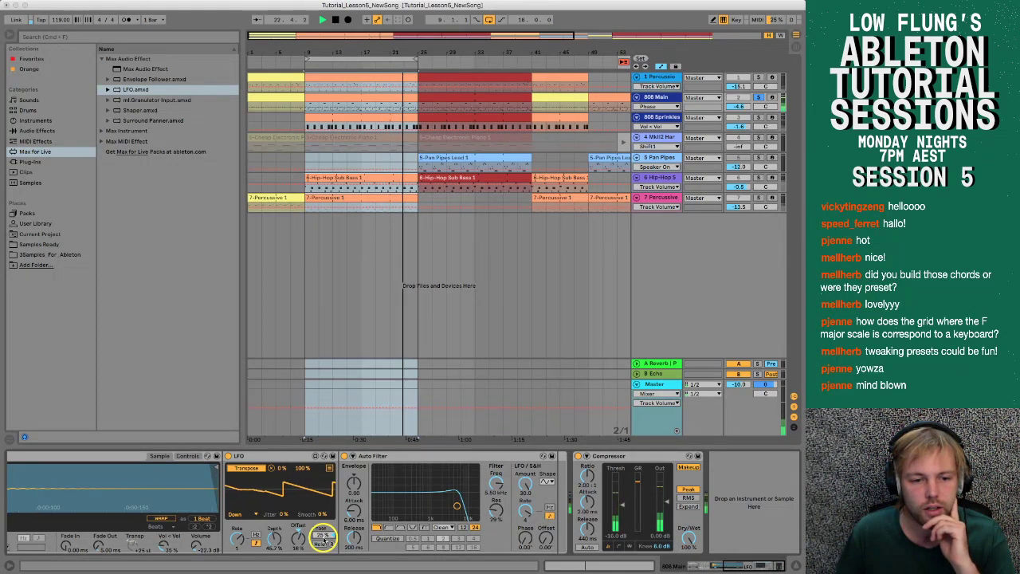
drag(321, 539, 335, 531)
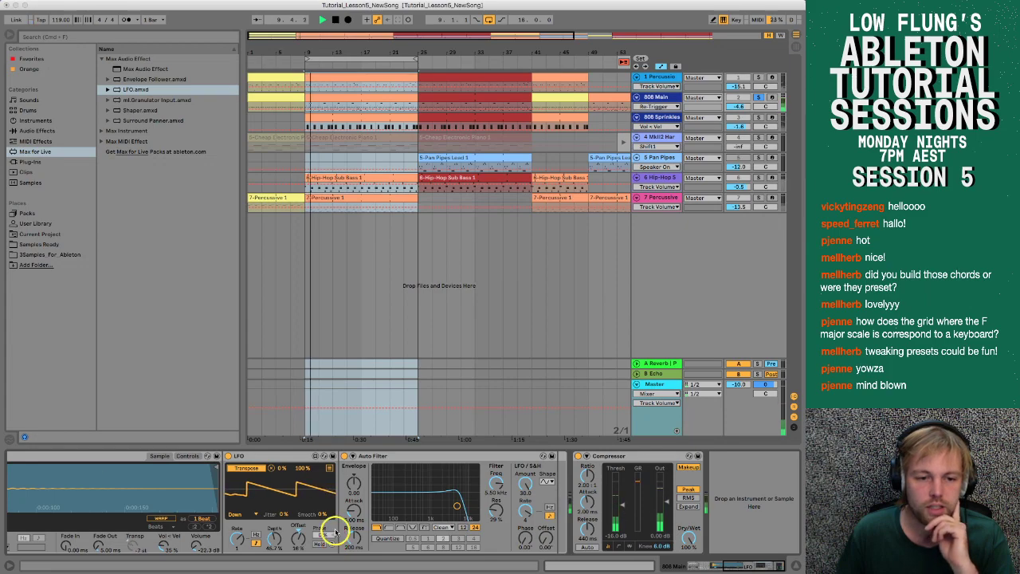
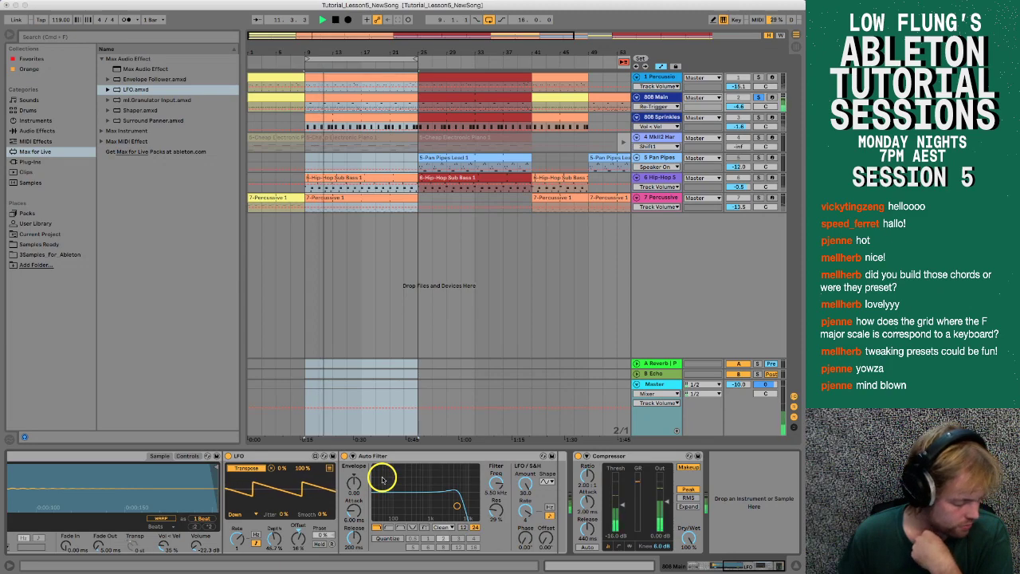
Step: Compare the snare with the Transpose LFO switched off and back on
scroll(296, 522, left, 8)
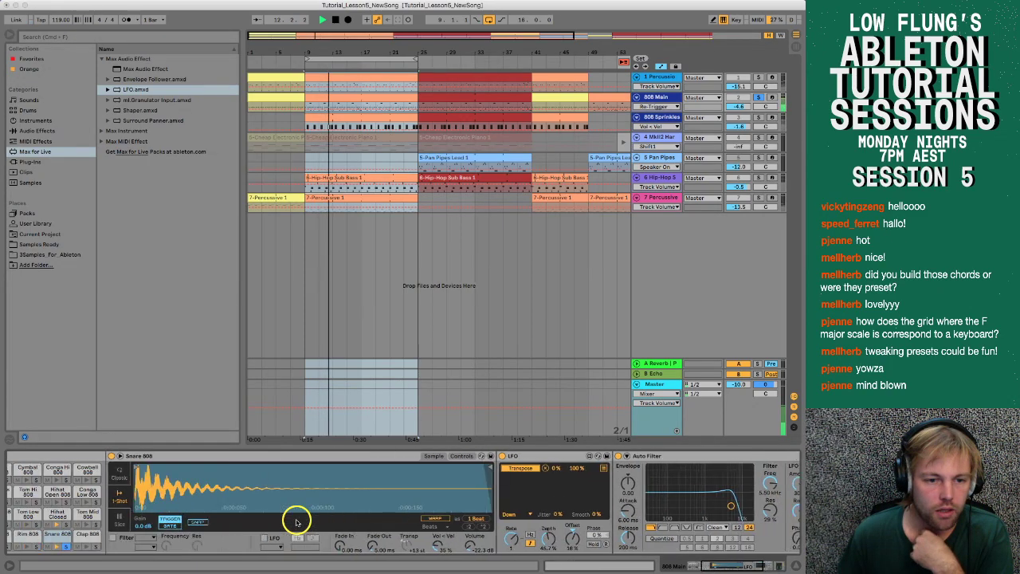
scroll(296, 522, left, 5)
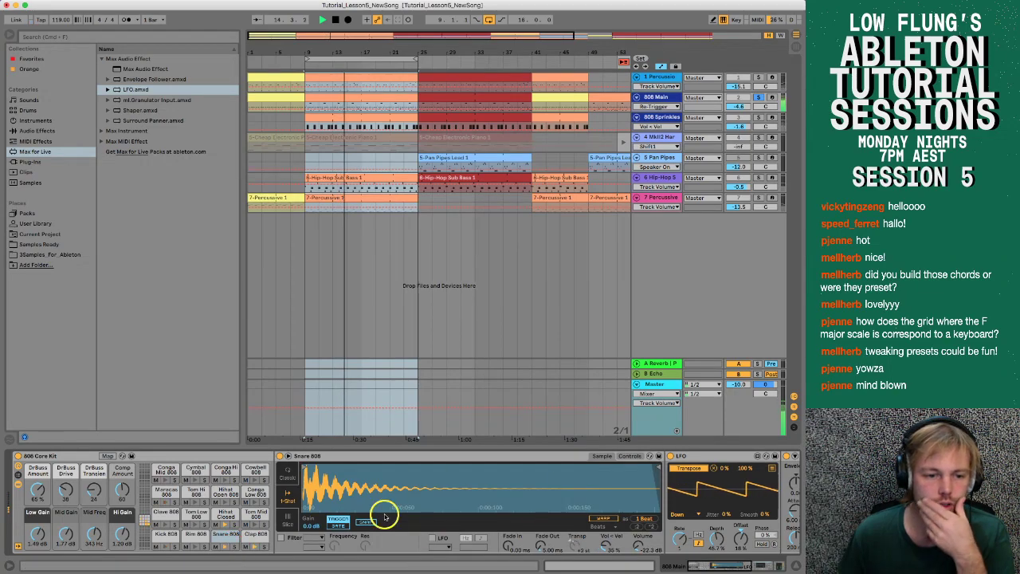
scroll(385, 517, right, 5)
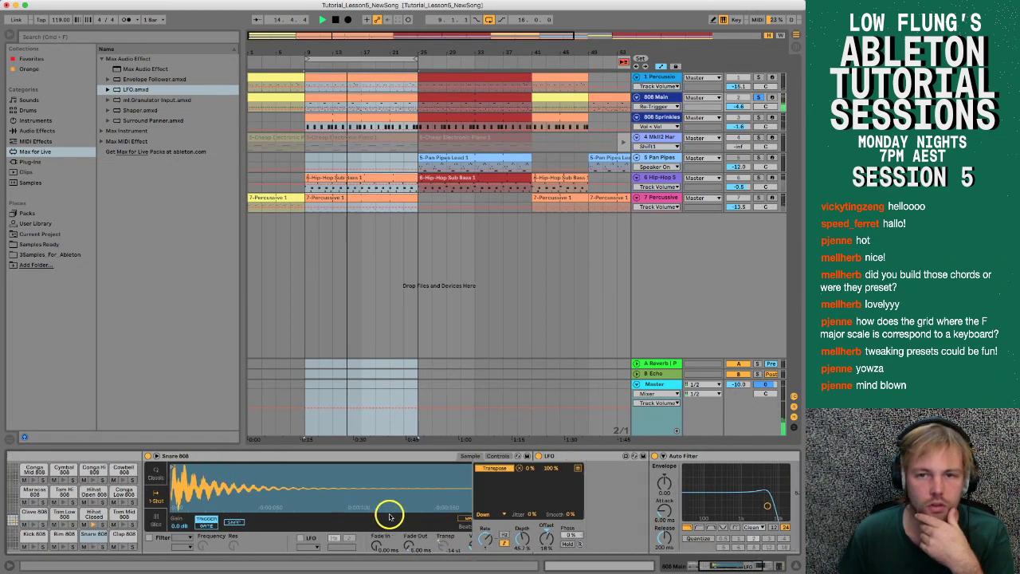
scroll(390, 518, right, 3)
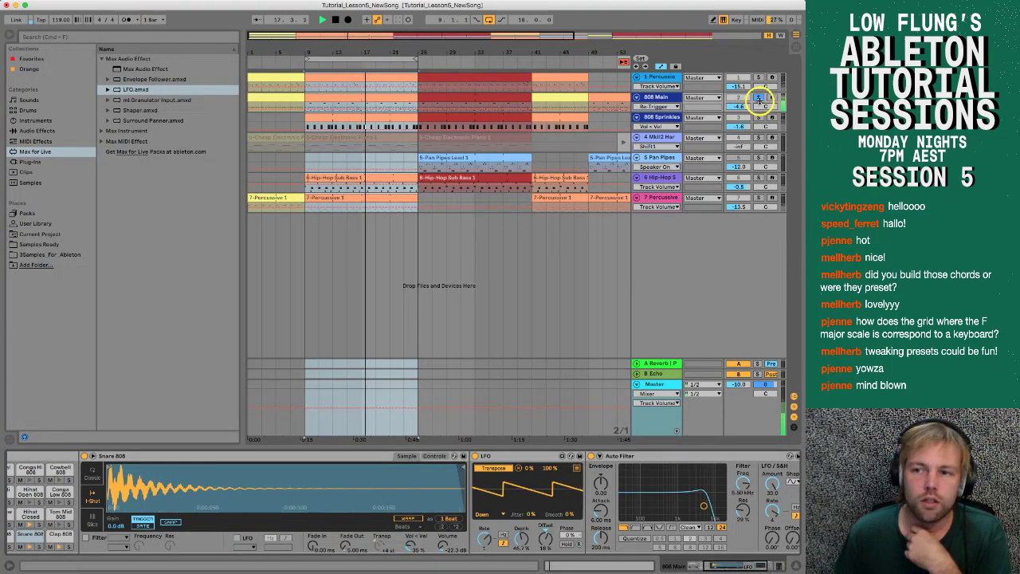
click(475, 457)
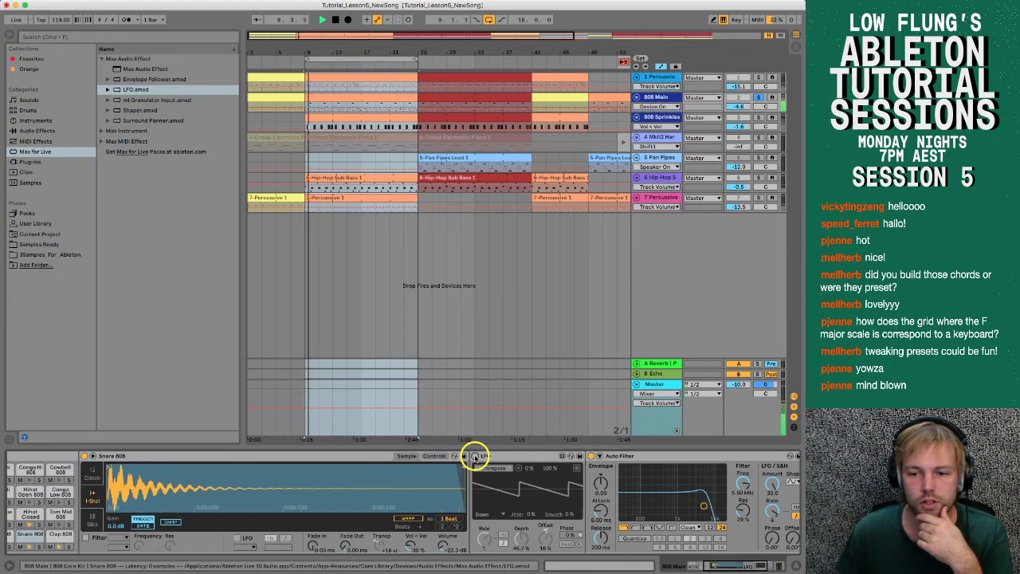
click(476, 457)
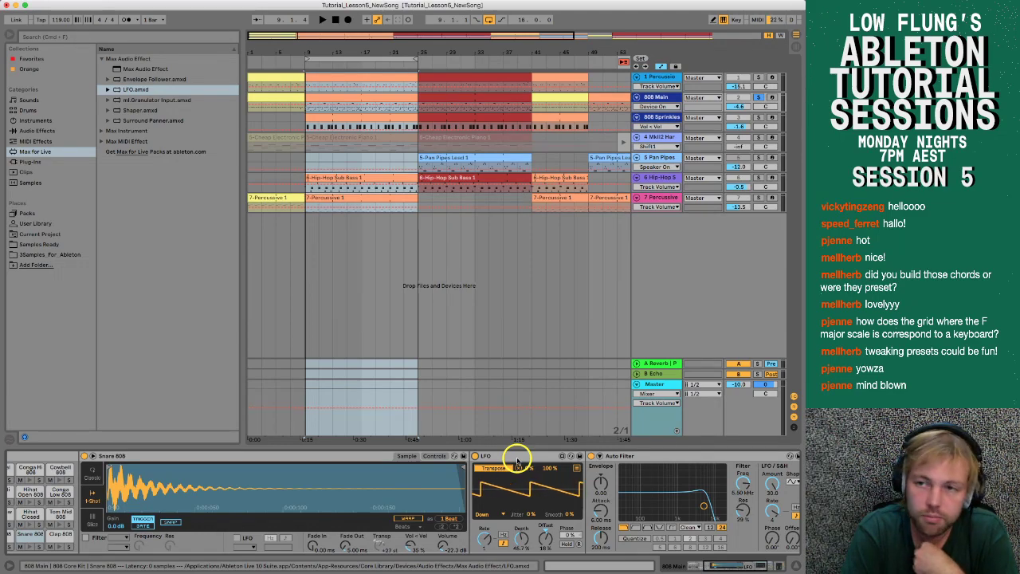
Step: Examine the Compressor on the 808 Main track, select its threshold control and restart playback
scroll(516, 461, right, 5)
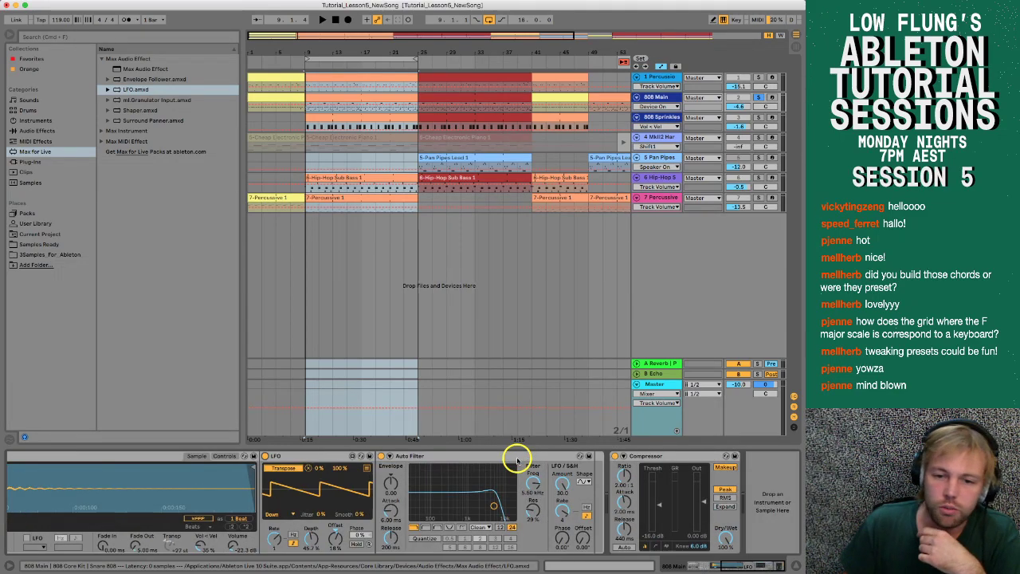
click(682, 460)
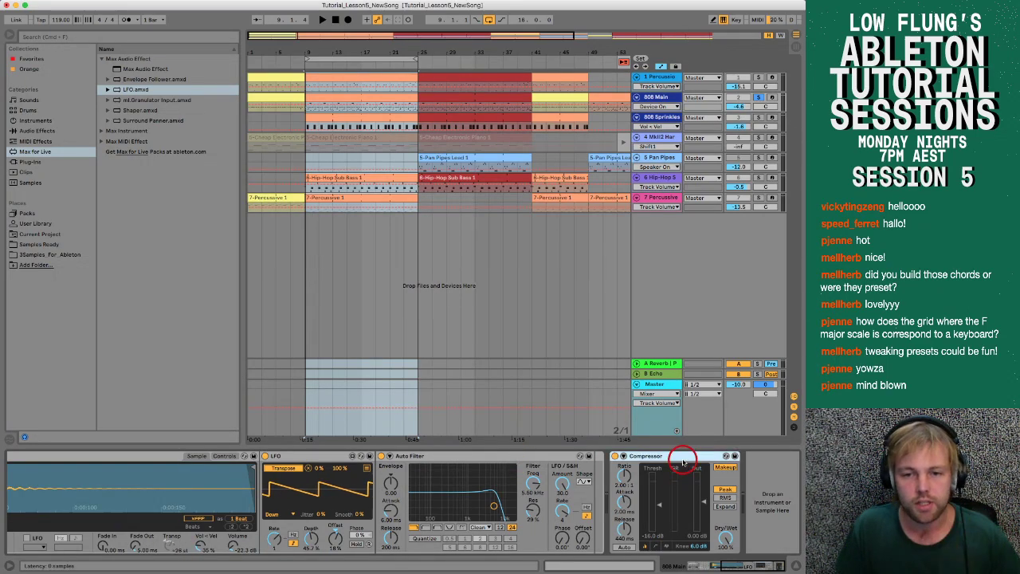
click(338, 24)
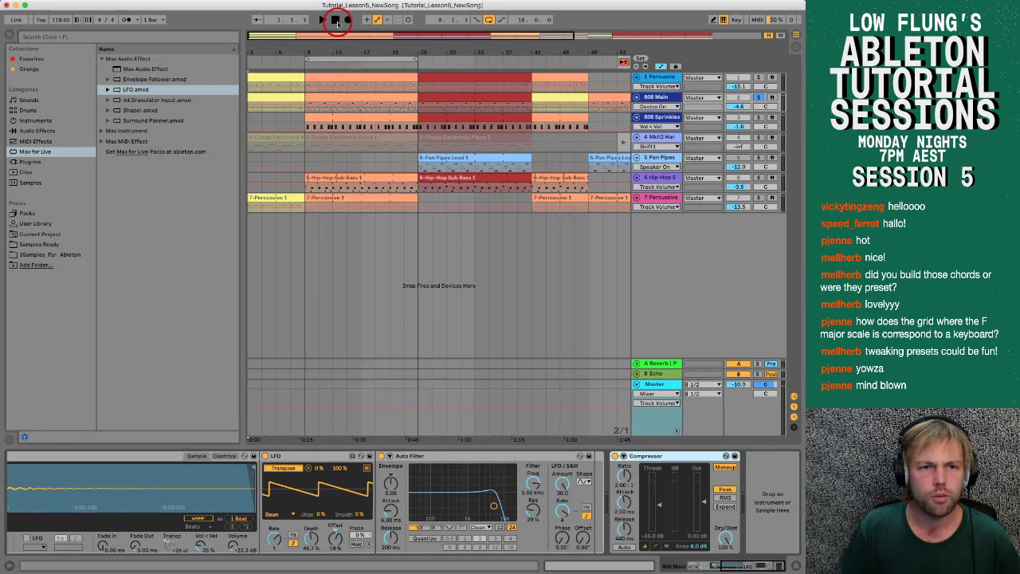
key(space)
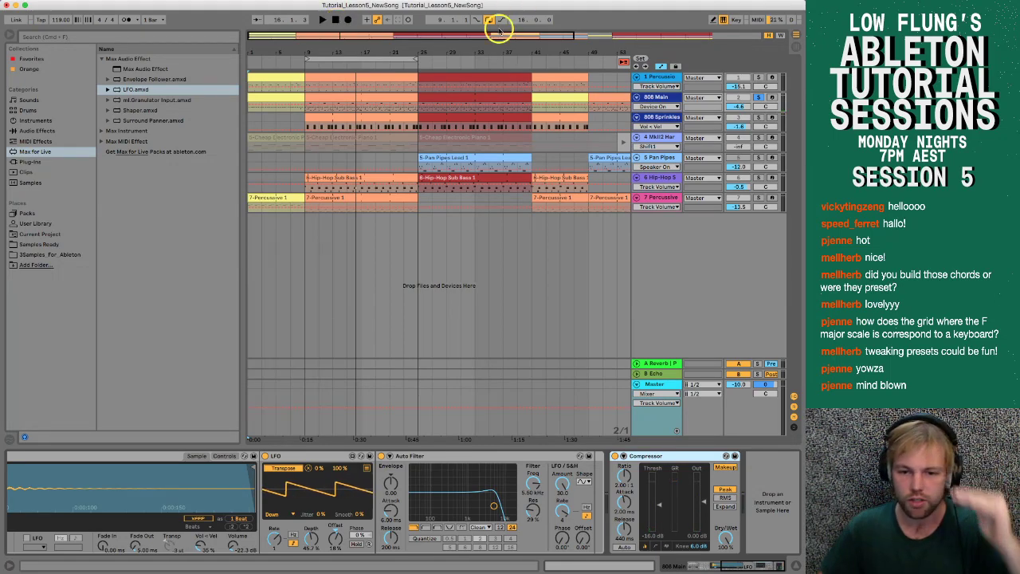
click(660, 507)
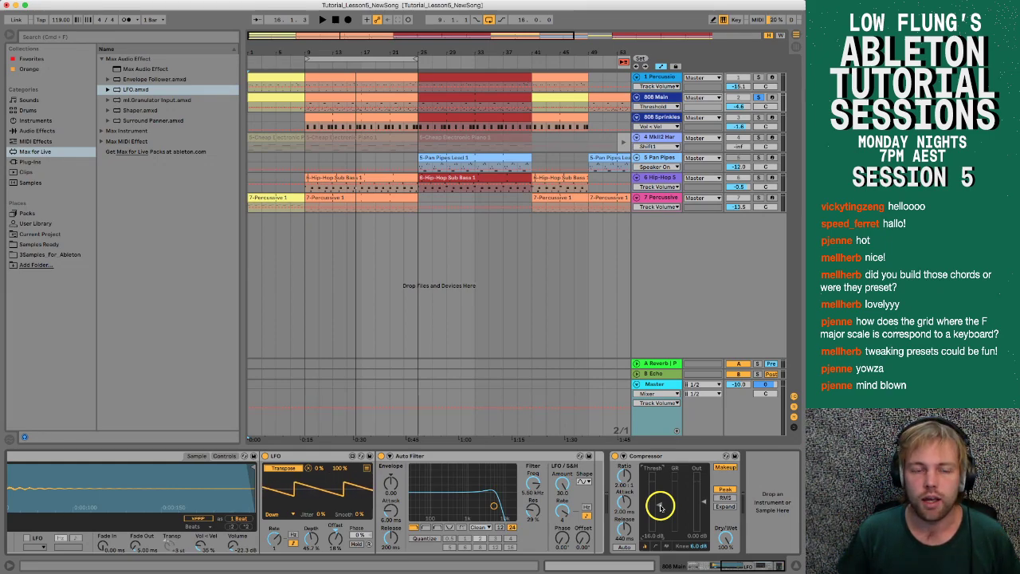
key(space)
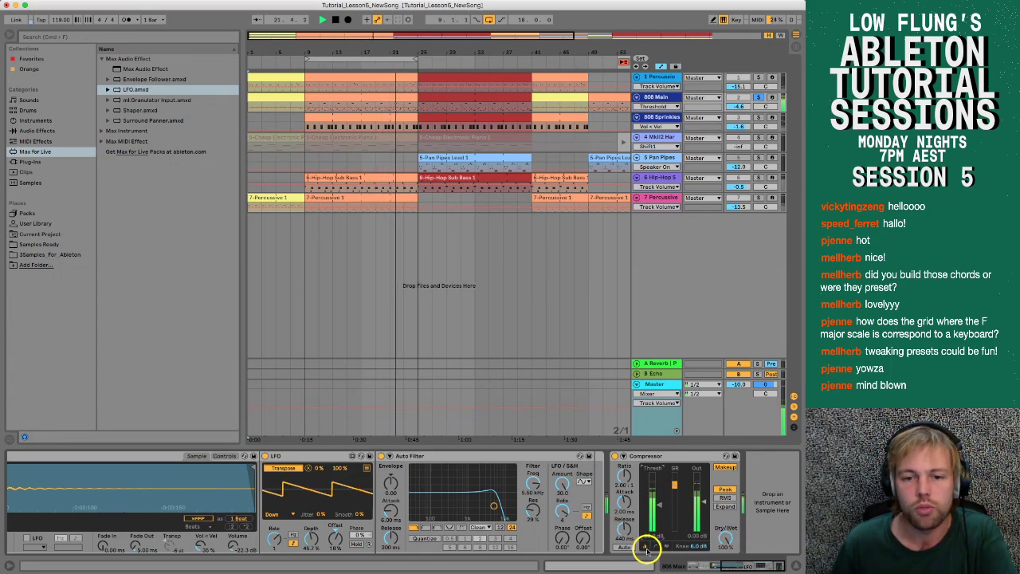
Step: Compare the drums with the Compressor bypassed and active during playback, leaving it switched on
click(617, 459)
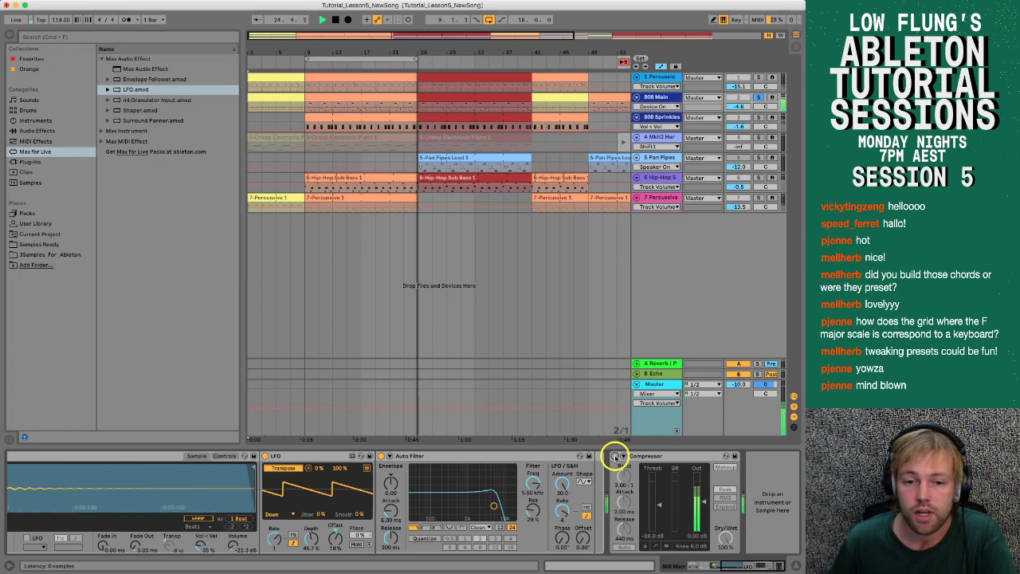
click(615, 457)
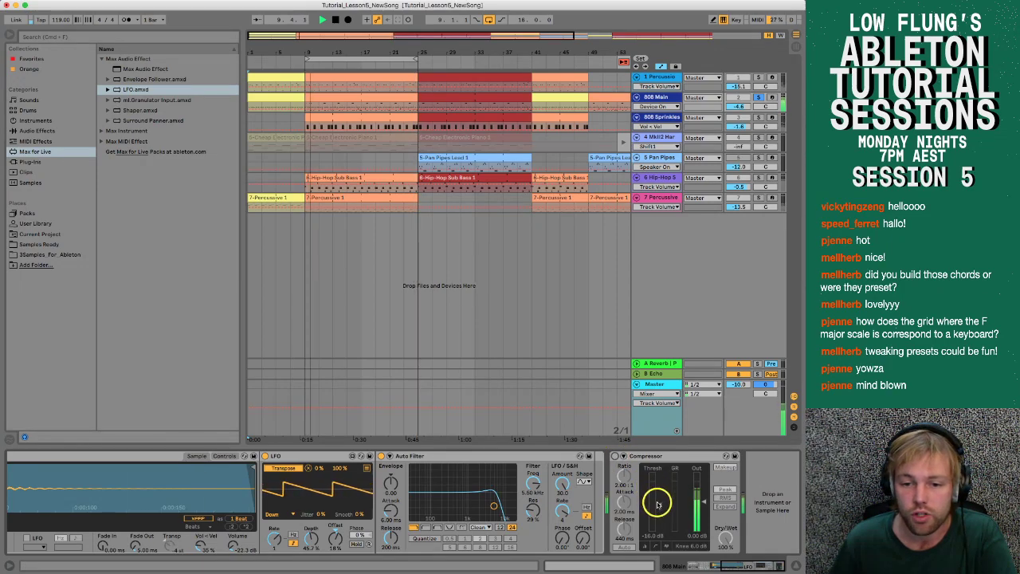
click(615, 457)
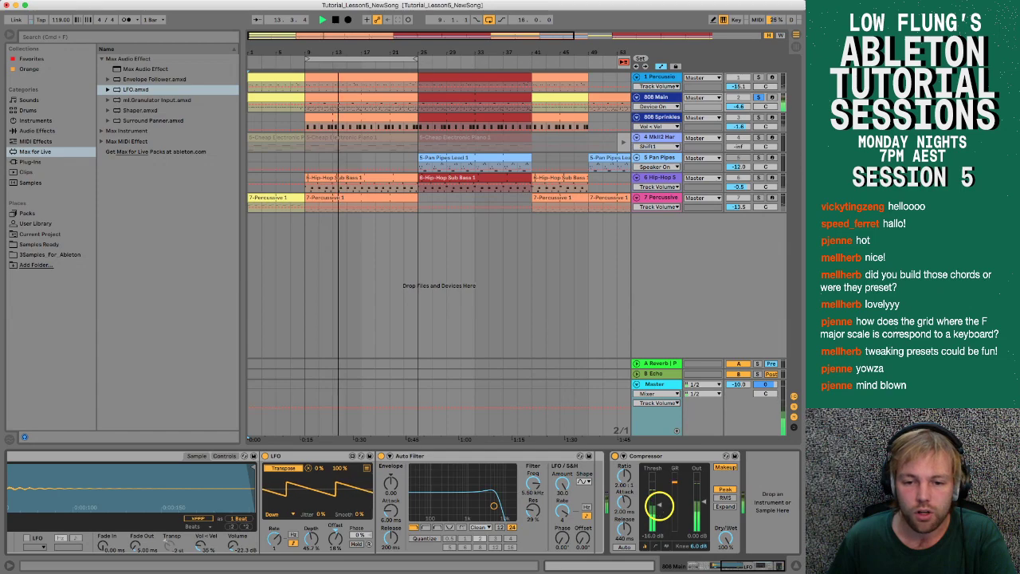
Step: Audition a much lower Compressor threshold, set it to -13.8 dB, and compare the sound with the Compressor off and on
drag(658, 505, 659, 535)
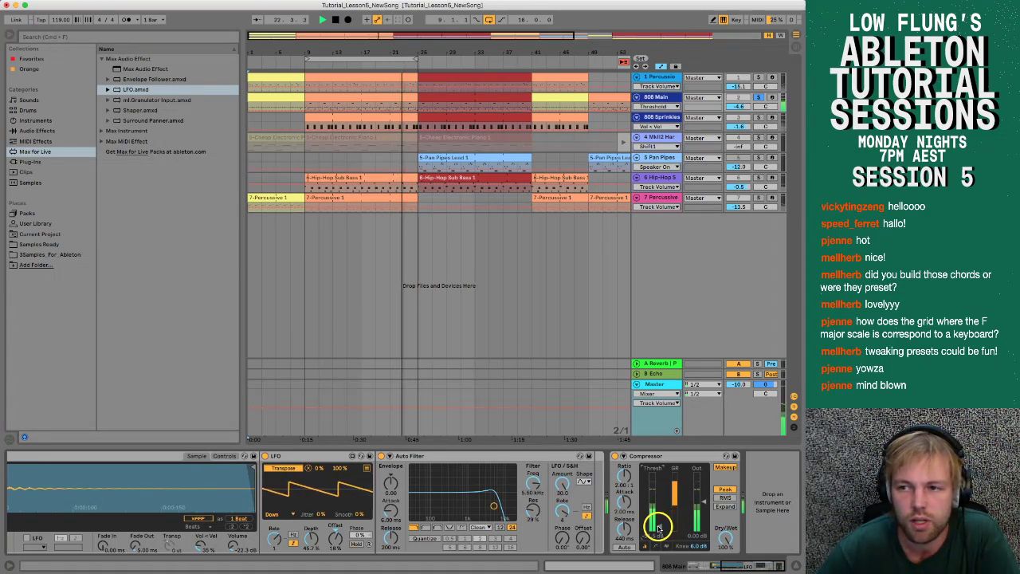
drag(658, 528, 659, 502)
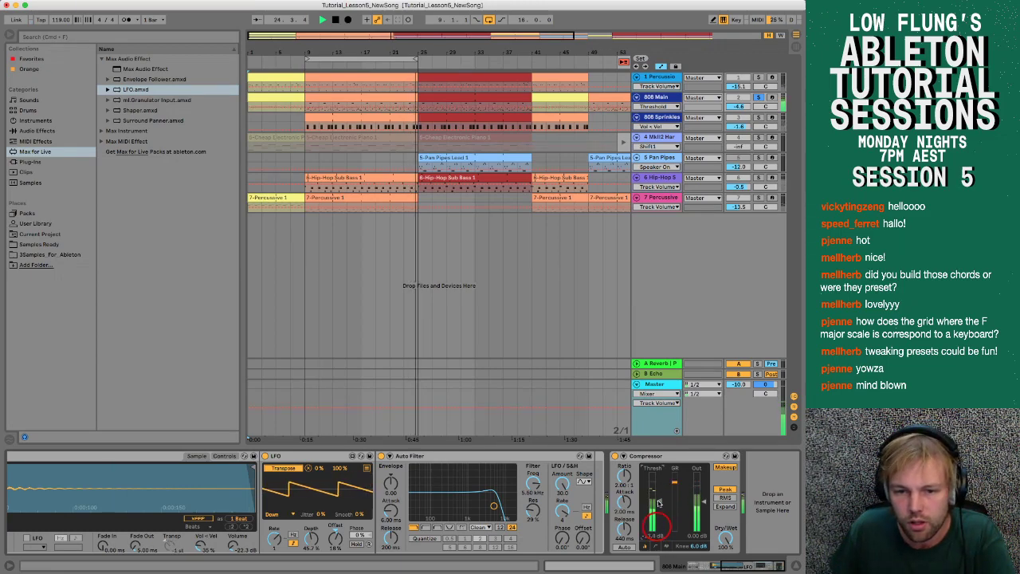
click(659, 503)
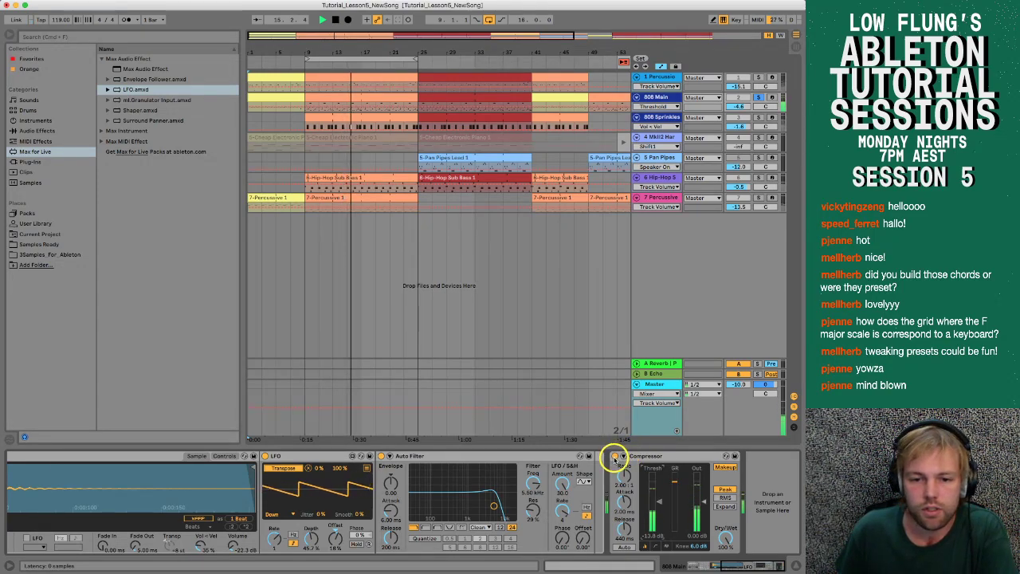
click(614, 457)
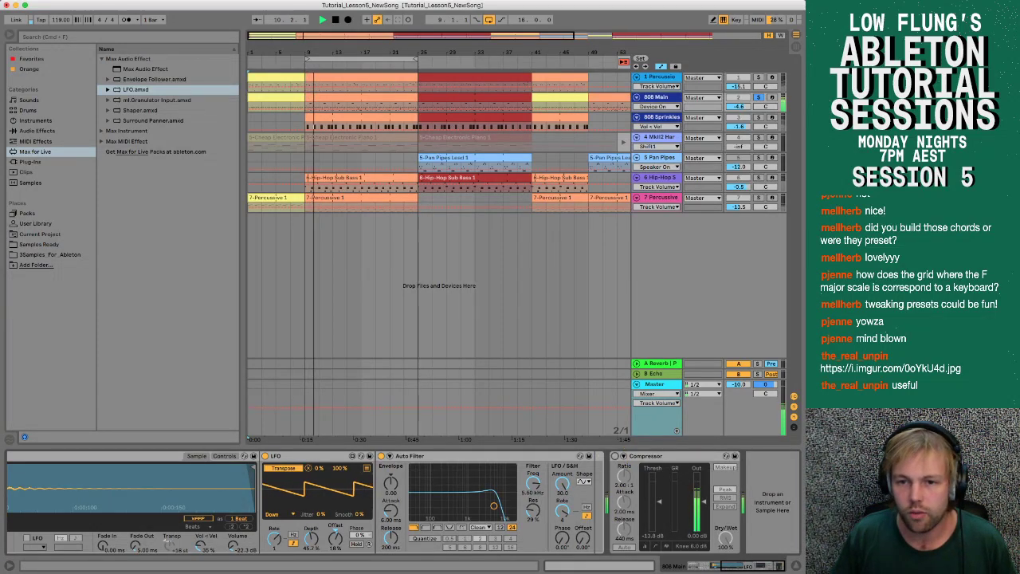
click(615, 456)
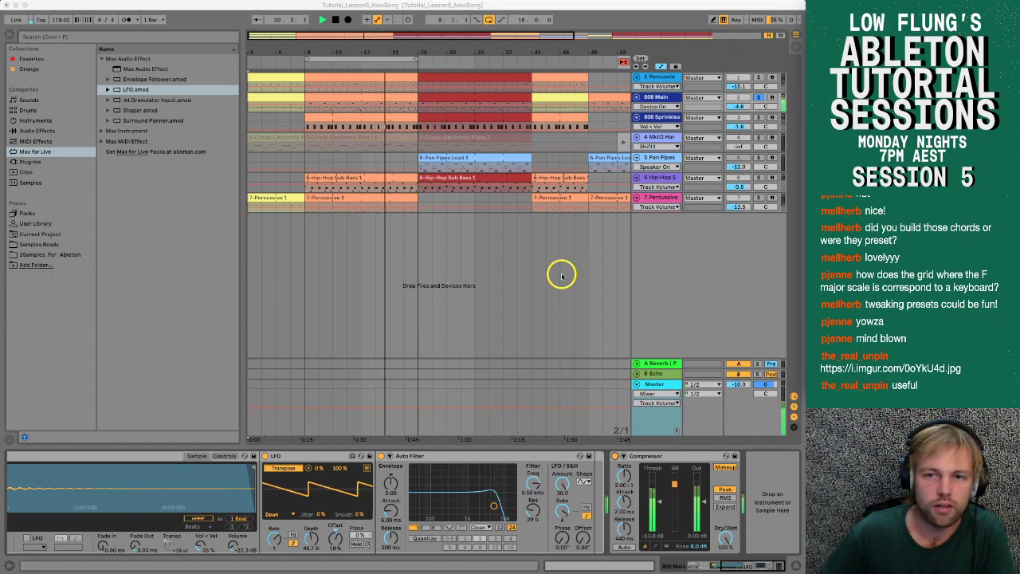
Step: Unsolo the 808 Main track and return the electric piano track to playing its arrangement clips
click(756, 97)
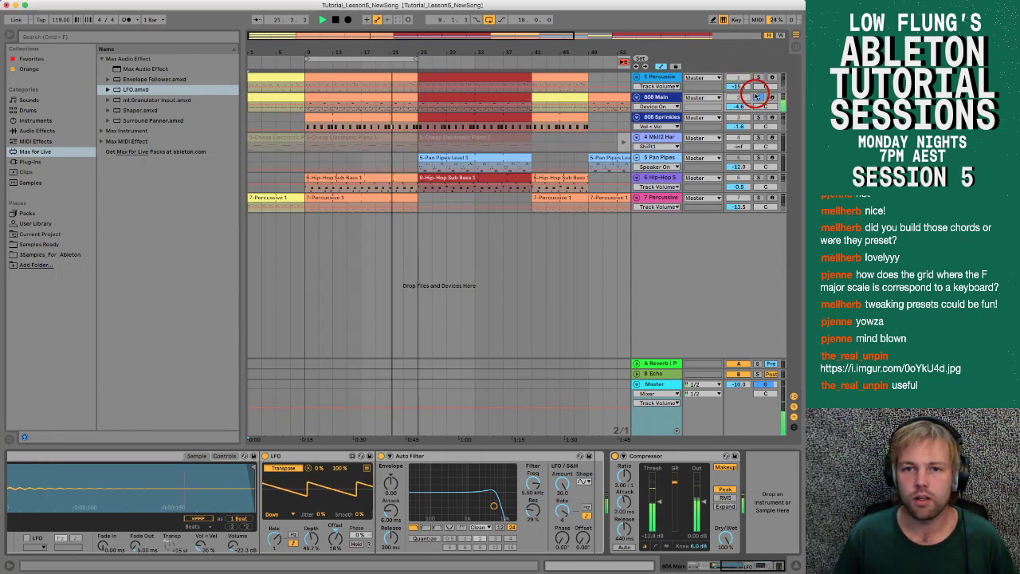
click(758, 97)
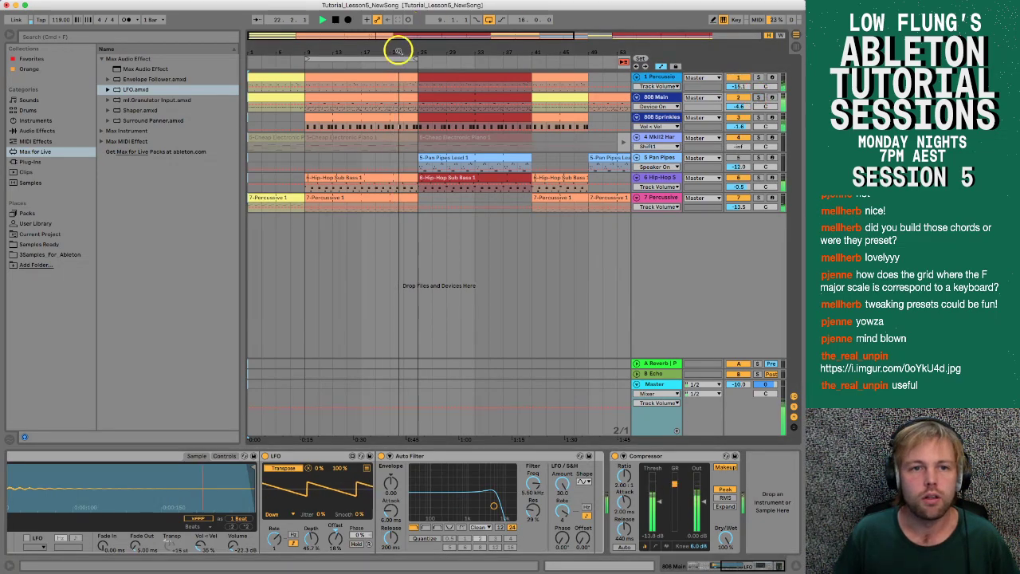
drag(398, 53, 351, 56)
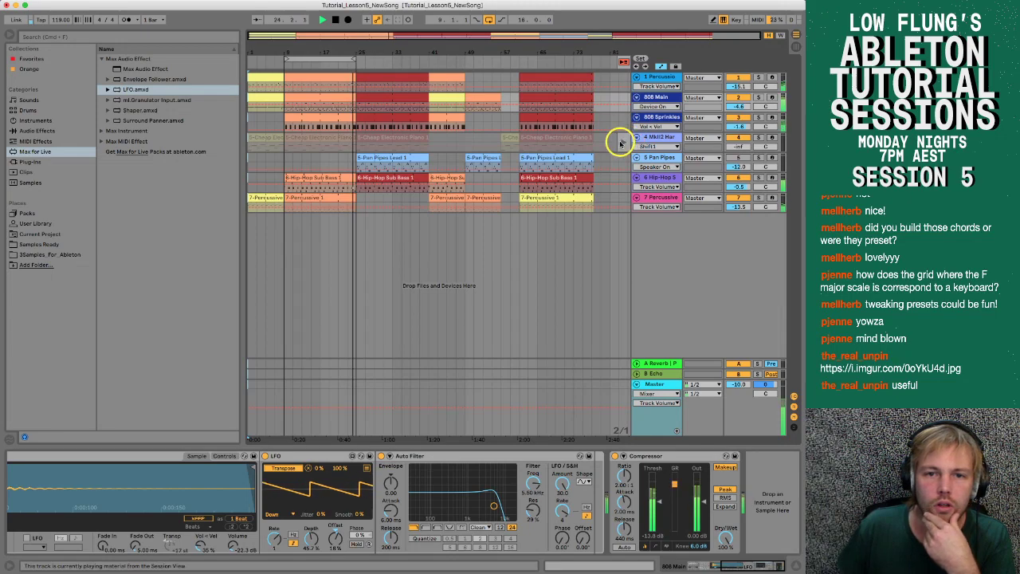
click(624, 141)
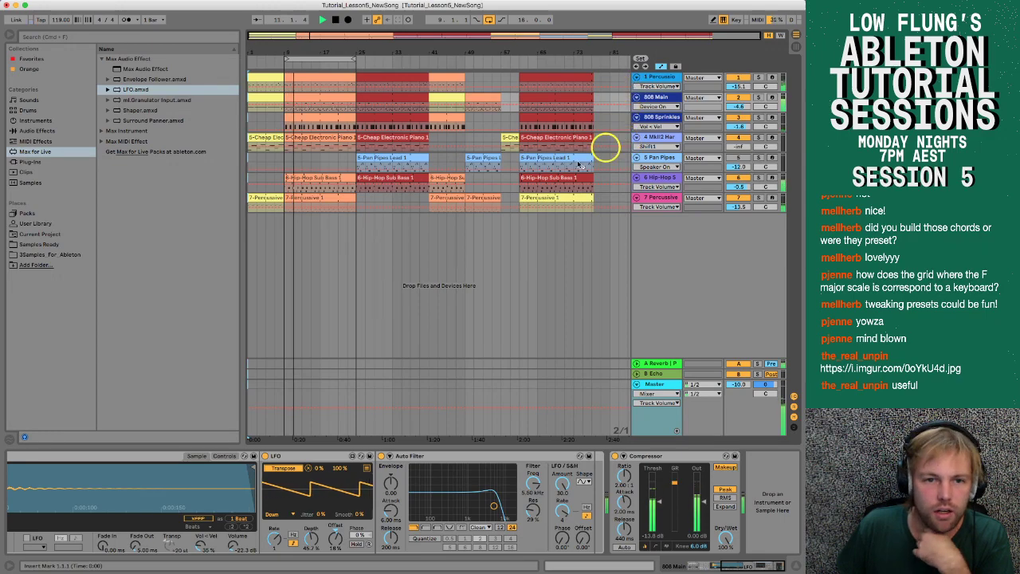
Step: Fit the arrangement's width and track heights to the view, and enlarge the collapsed Hip-Hop Sub Bass and Pan Pipes tracks
click(773, 37)
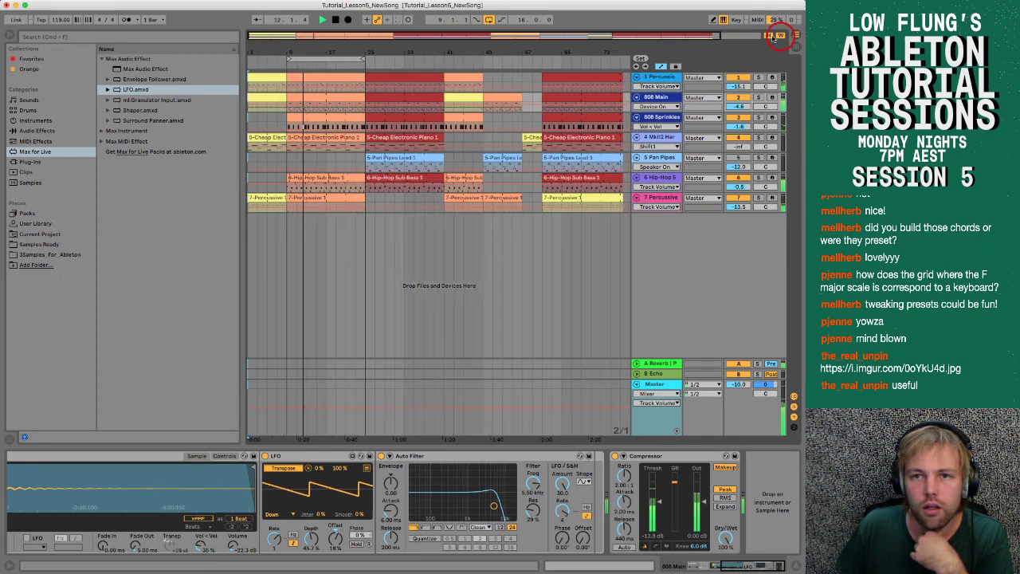
click(772, 37)
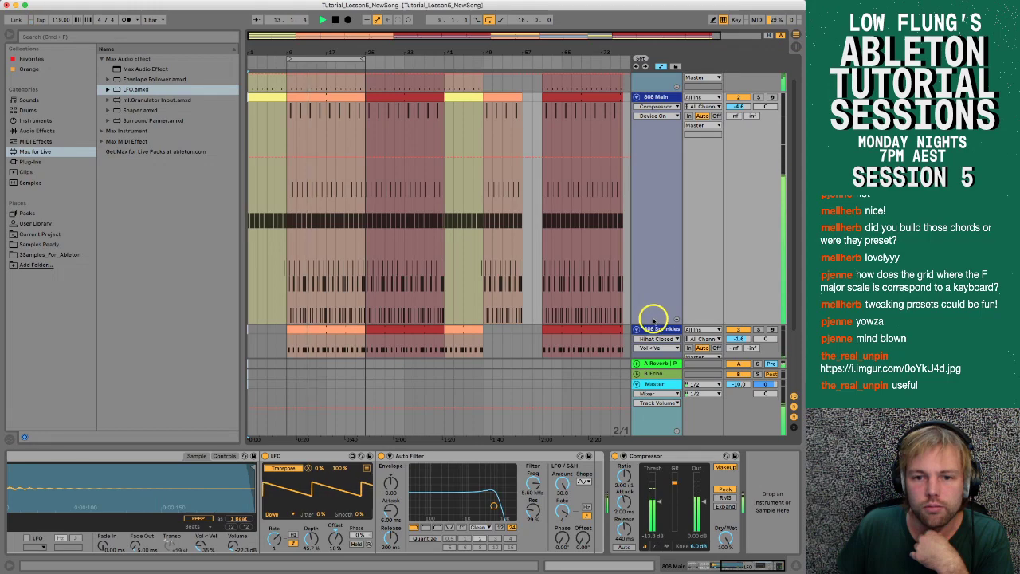
drag(652, 324, 640, 295)
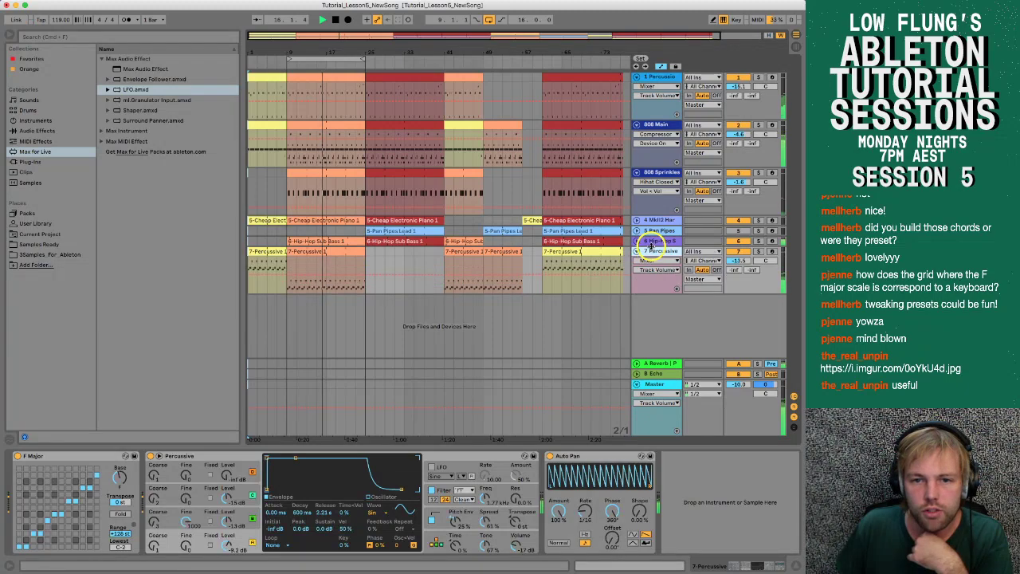
drag(647, 245, 640, 280)
drag(653, 230, 645, 242)
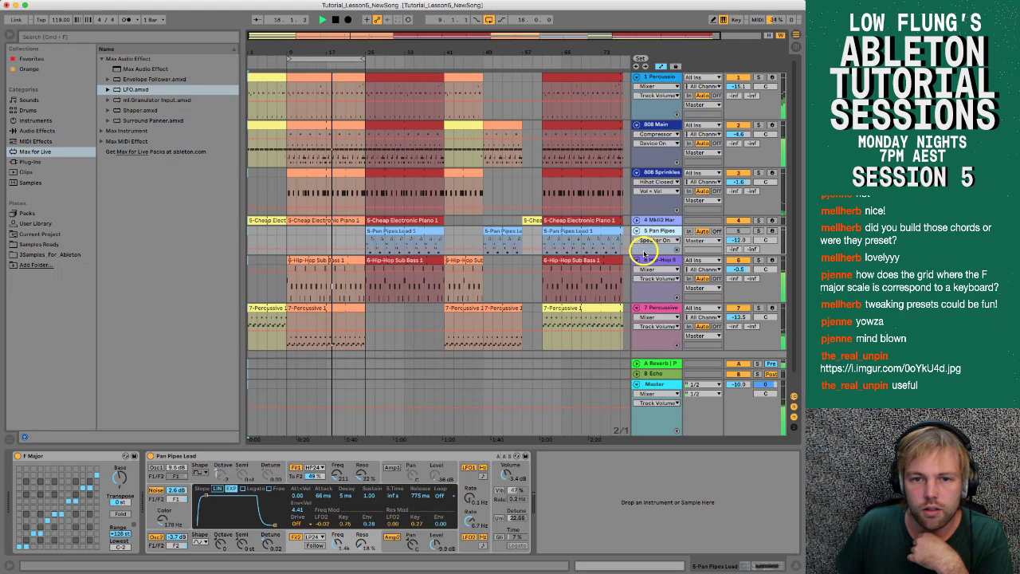
drag(645, 250, 641, 257)
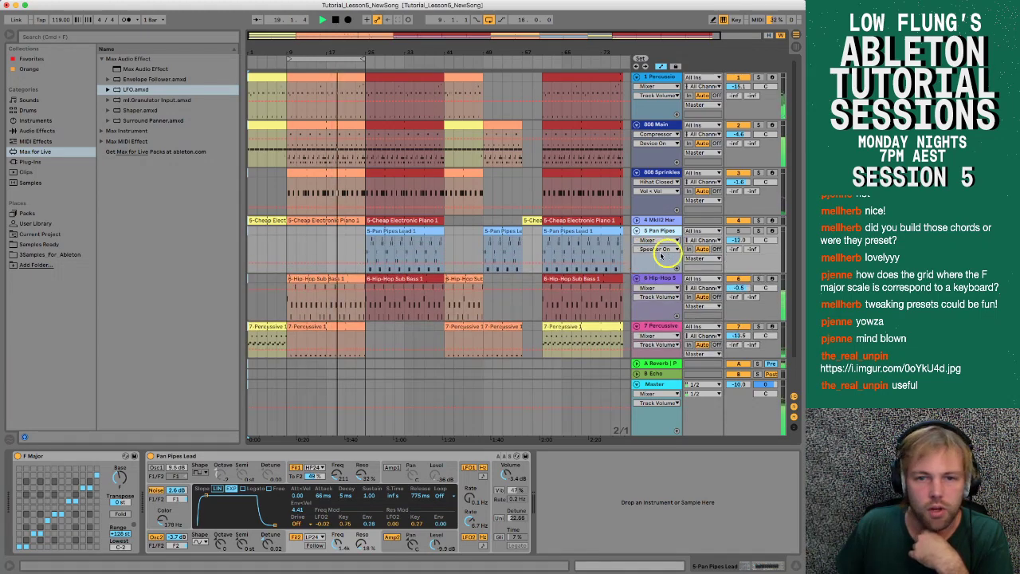
Step: Toggle the Pan Pipes track's activation and switch off the arrangement loop spanning bars 9 to 25
click(743, 232)
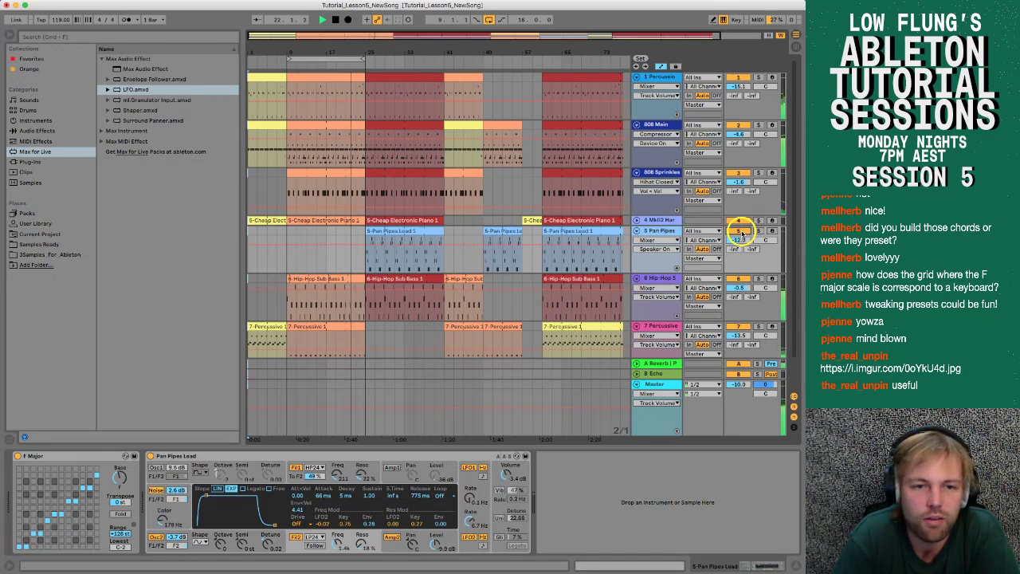
click(348, 55)
right_click(349, 57)
click(365, 64)
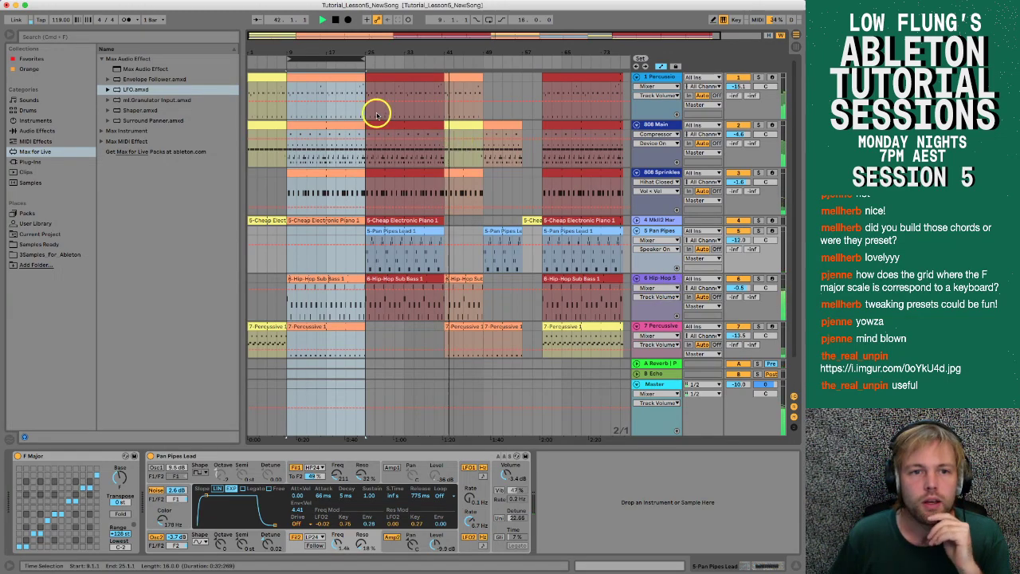
Step: Recolour all the clips in the section from bar 41 to bar 49 pale green across the tracks
click(388, 81)
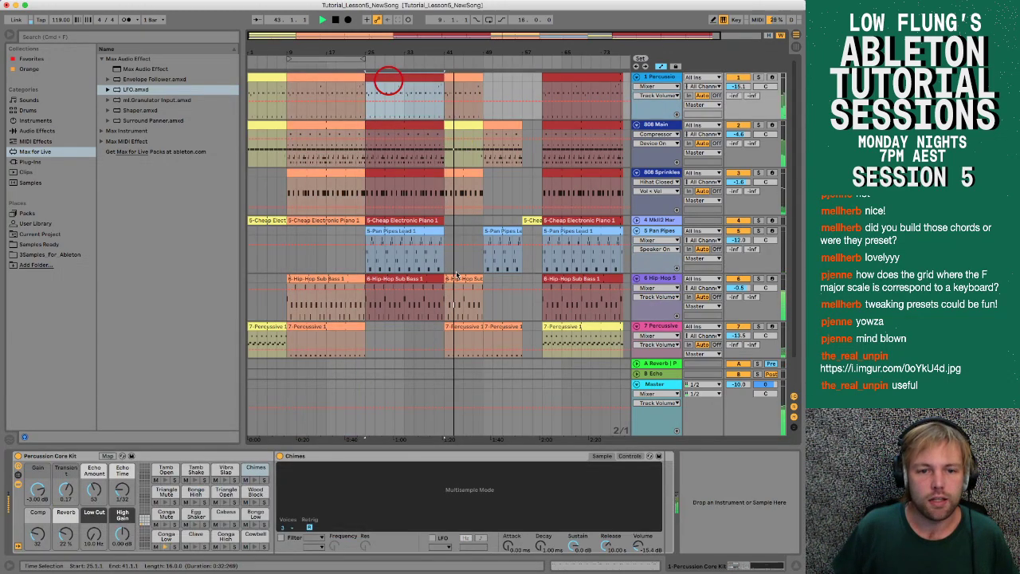
click(457, 325)
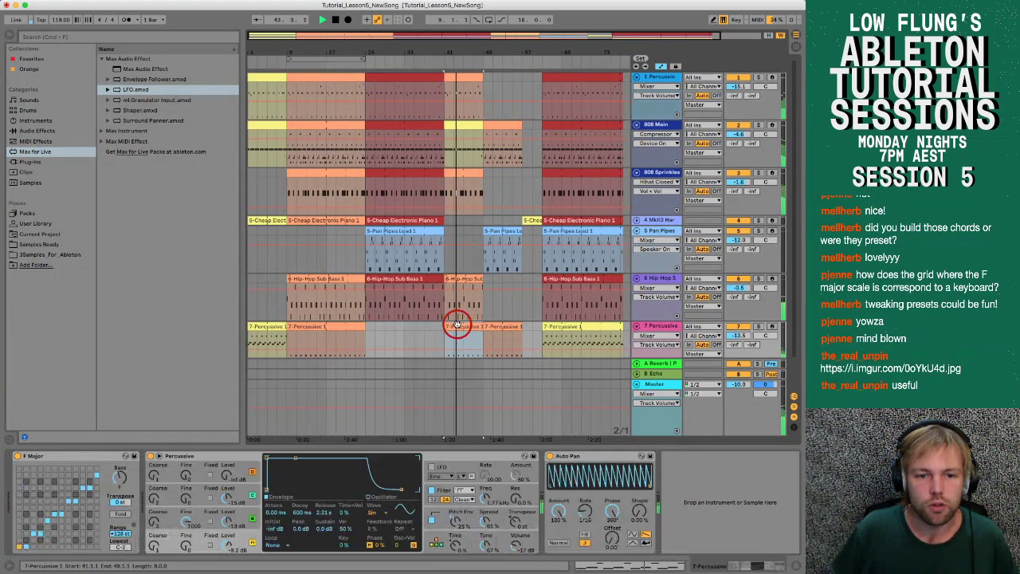
shift+click(455, 77)
right_click(456, 78)
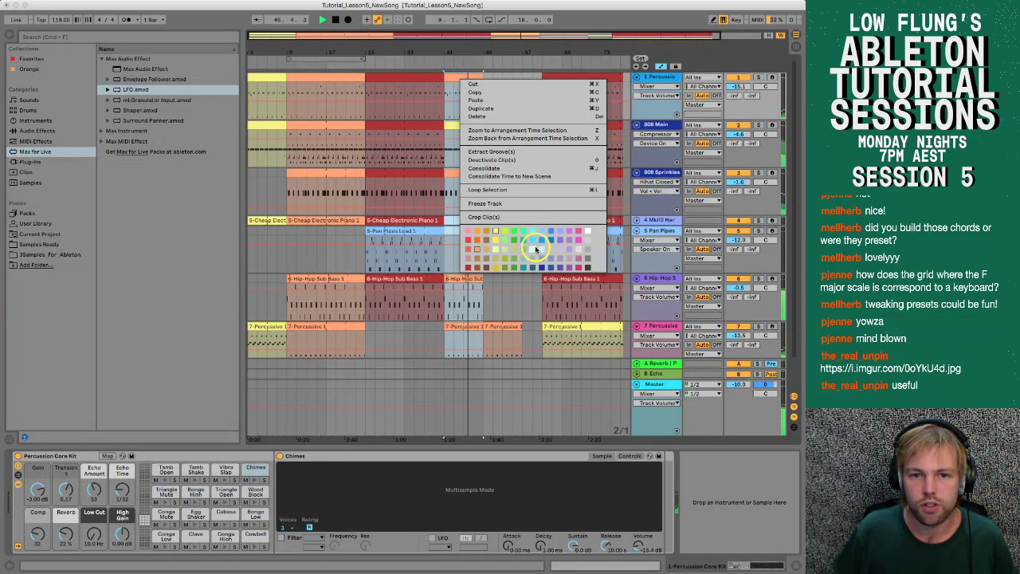
click(534, 244)
click(429, 330)
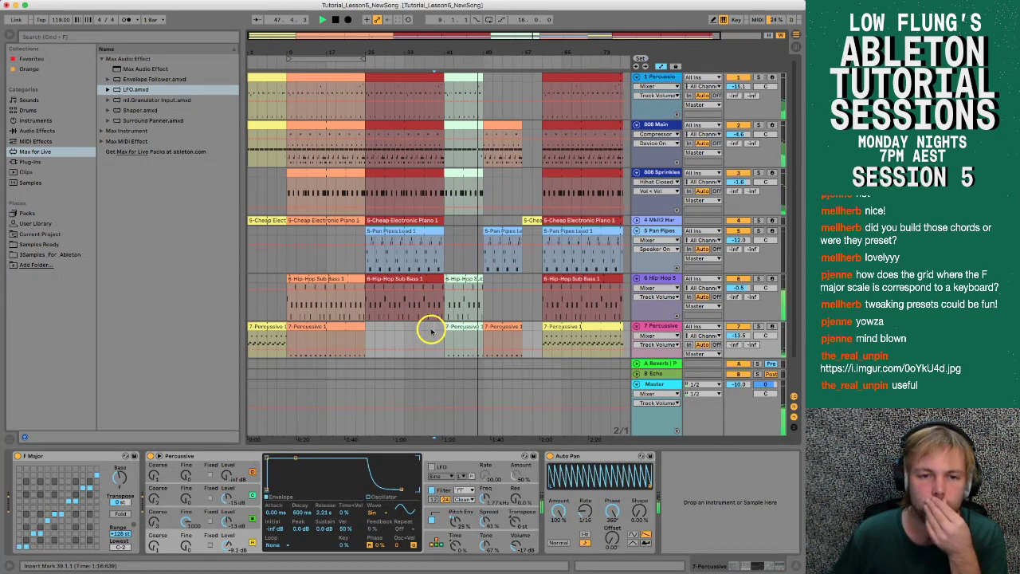
Step: Select the pale green sub bass clip, fold the Pan Pipes track and stop playback
click(476, 278)
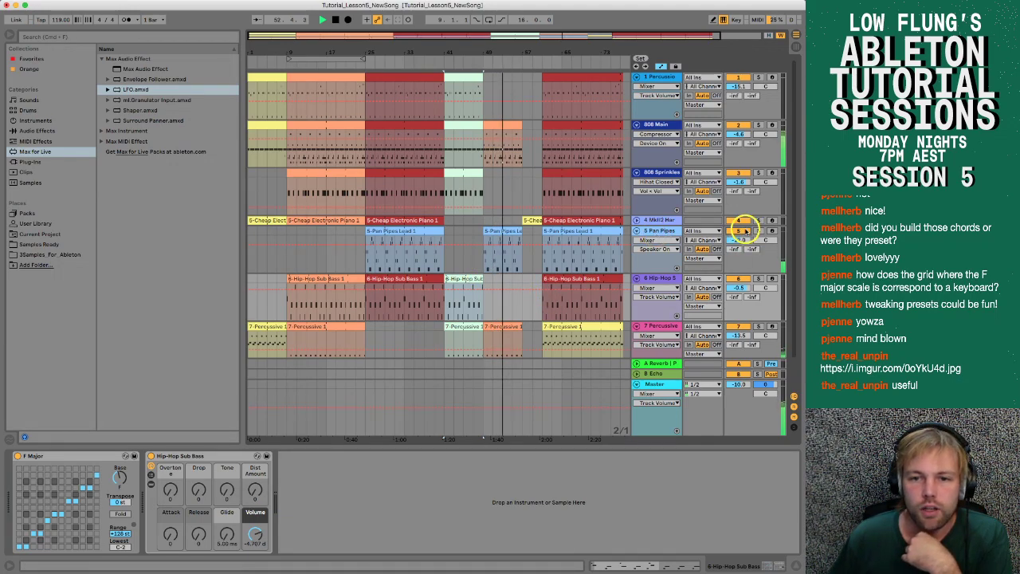
click(637, 230)
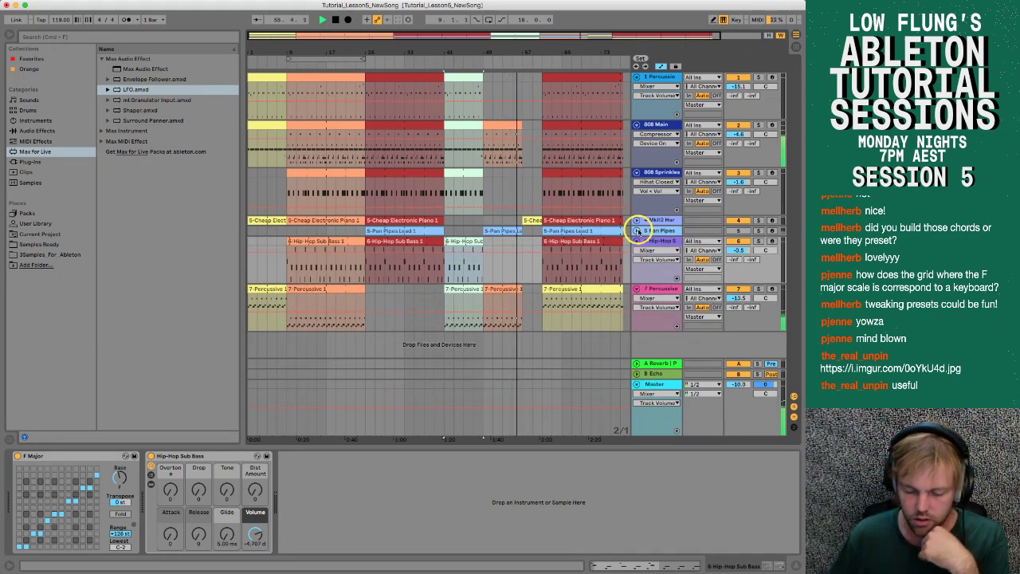
click(598, 121)
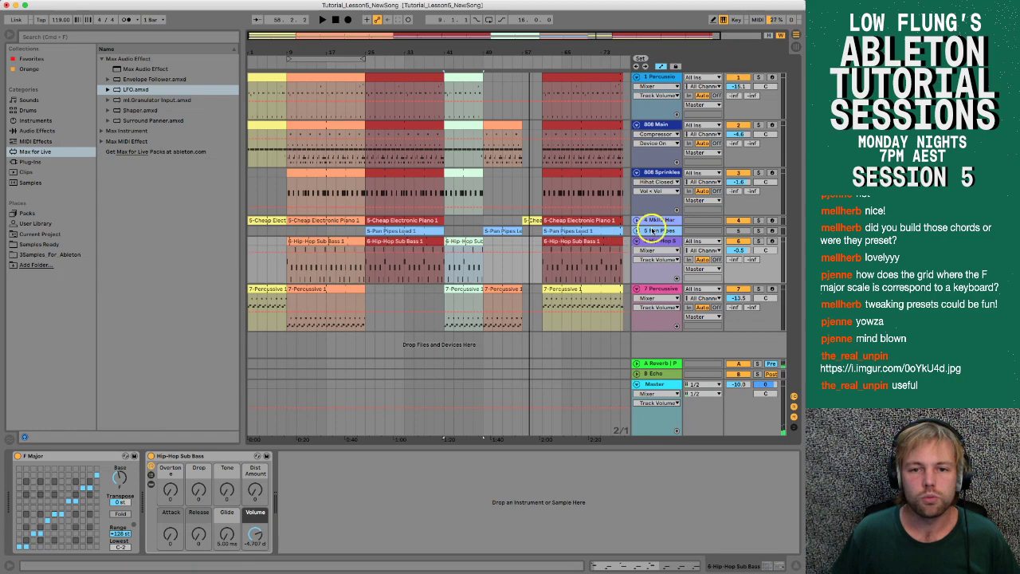
Step: Examine the devices on the Percussion and Percussive tracks, and play a short passage around bar 57
click(341, 171)
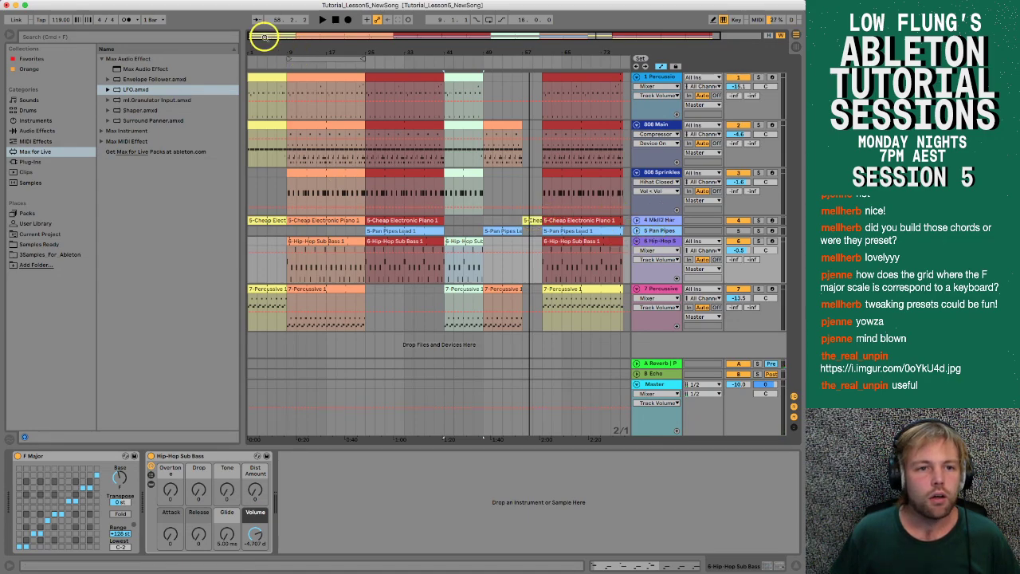
drag(258, 50, 260, 55)
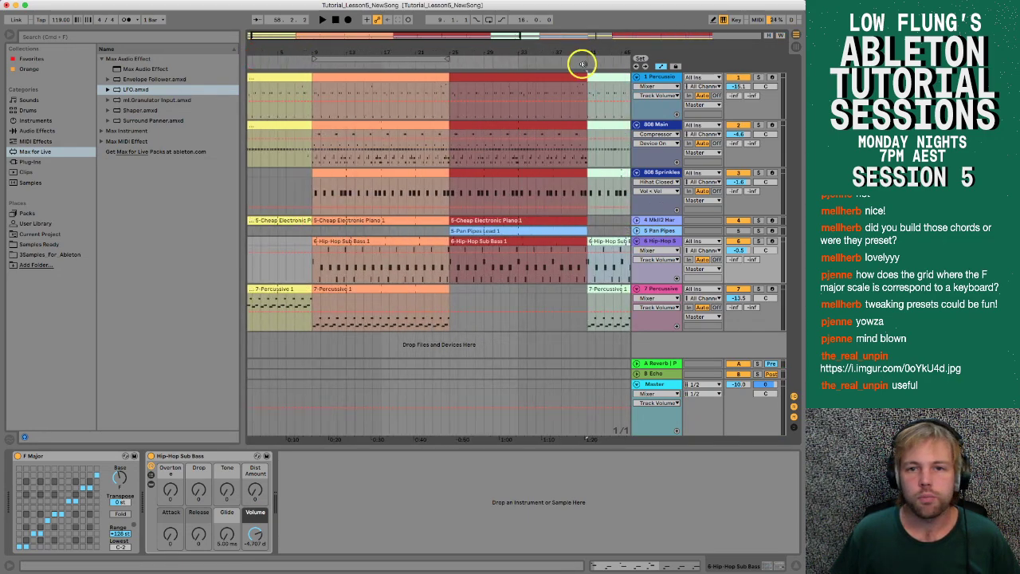
click(660, 78)
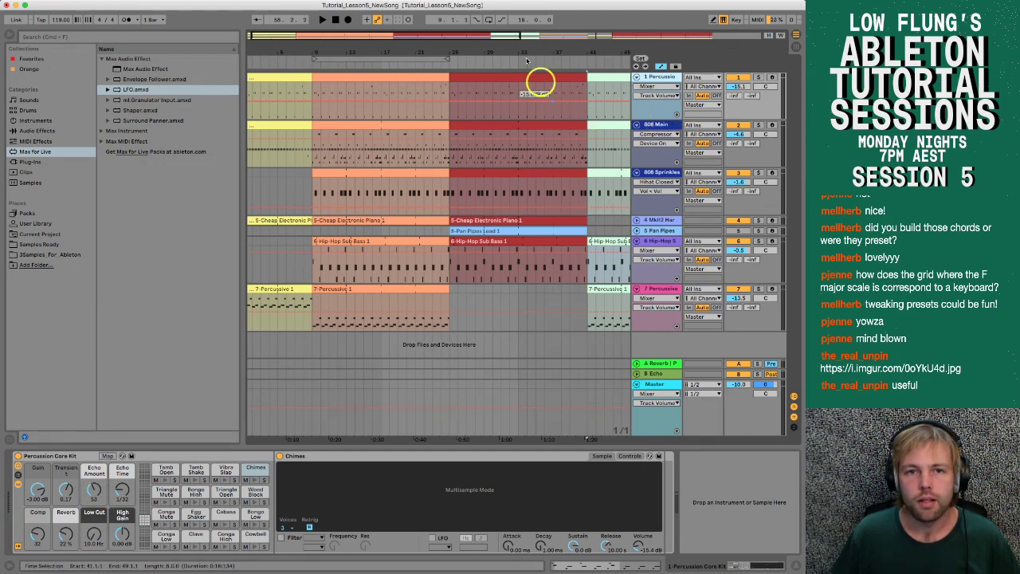
drag(518, 50, 516, 44)
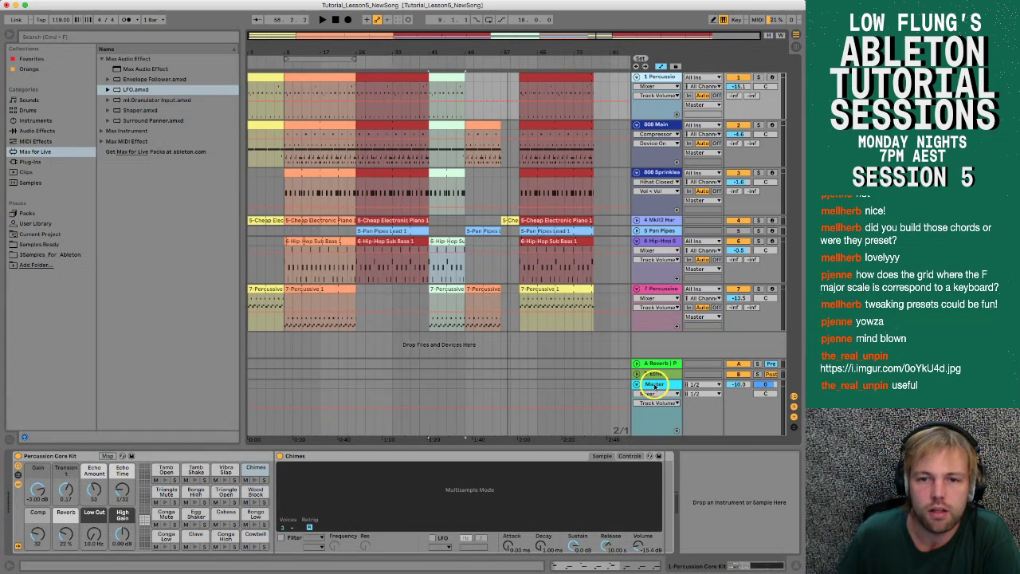
click(655, 288)
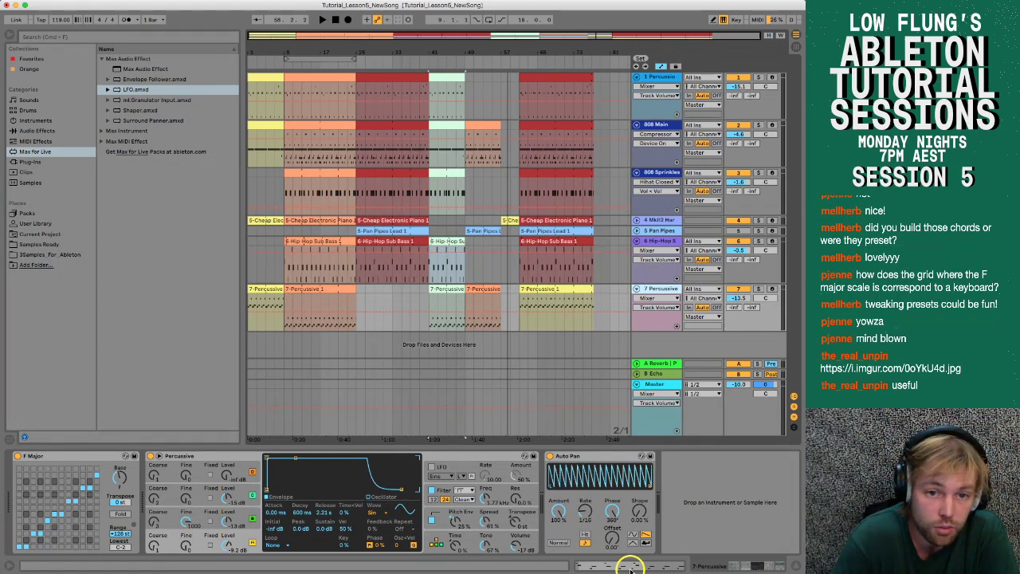
key(space)
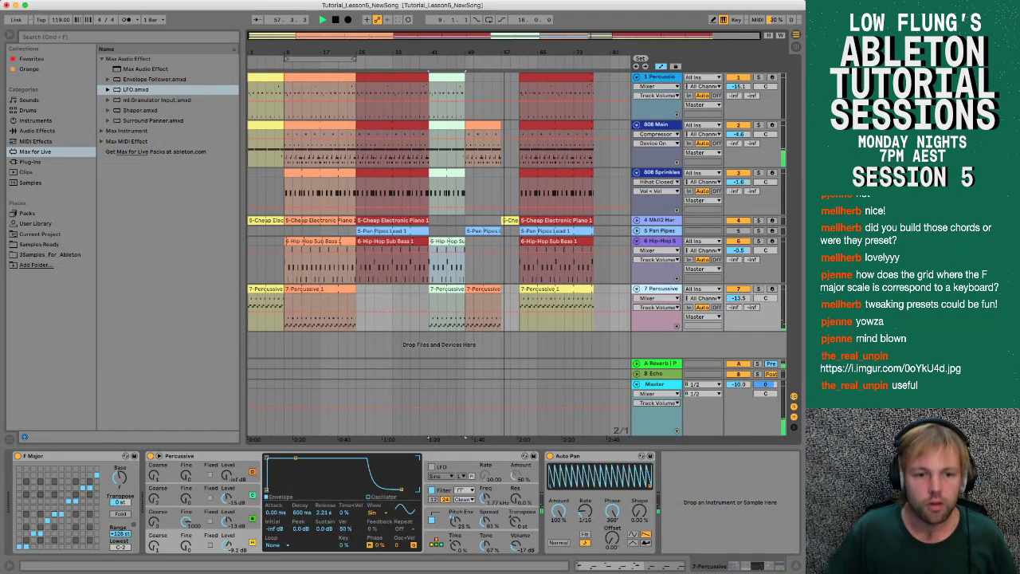
key(space)
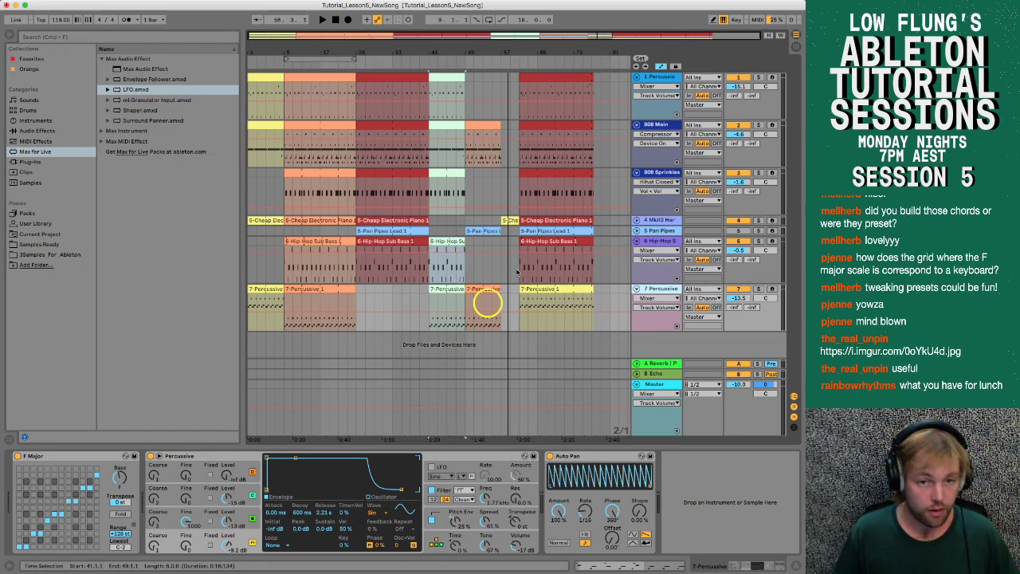
Step: Open the 808 Main clip starting at bar 9 and examine its drum note pattern
click(307, 124)
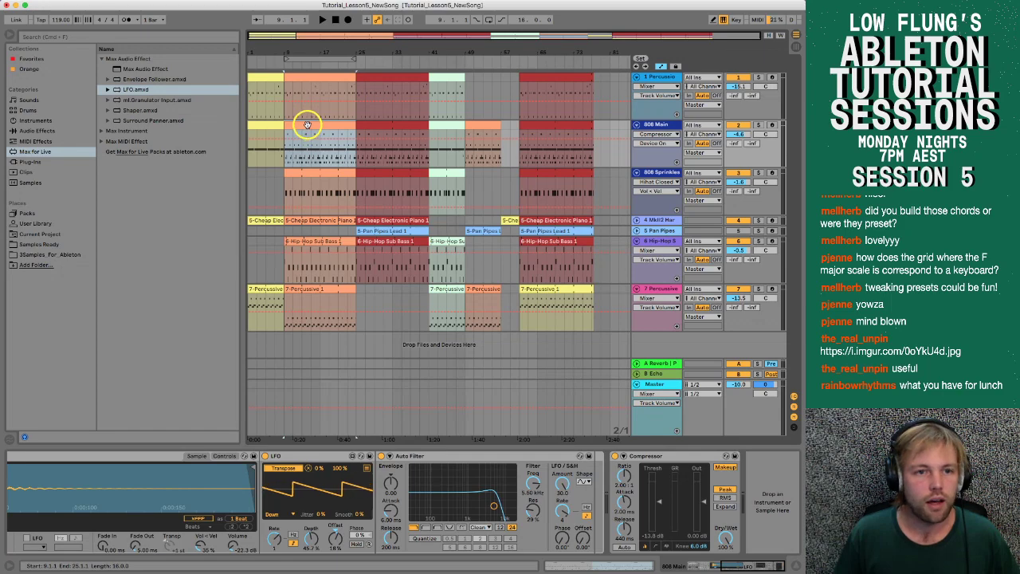
double_click(307, 124)
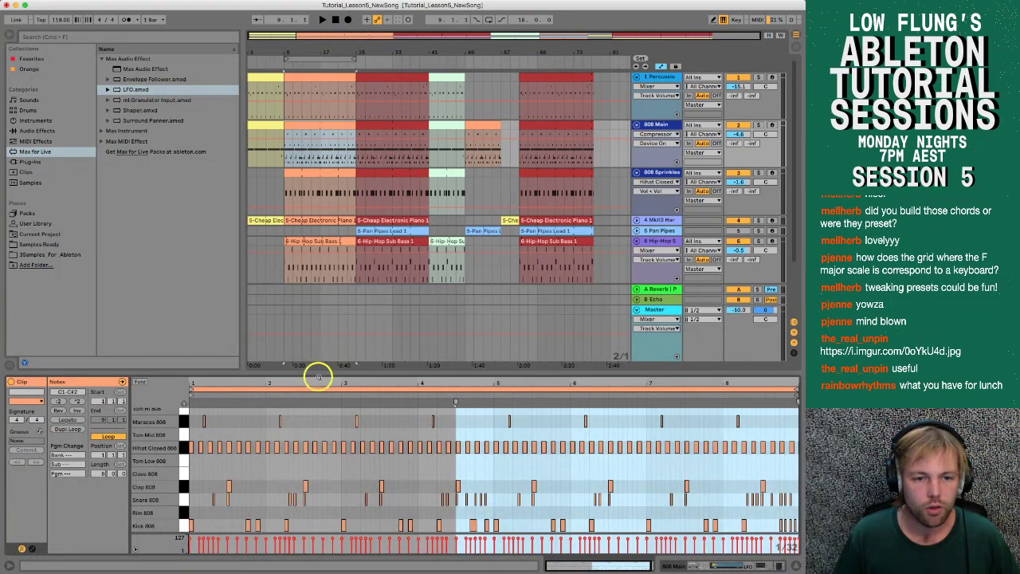
drag(319, 383, 318, 381)
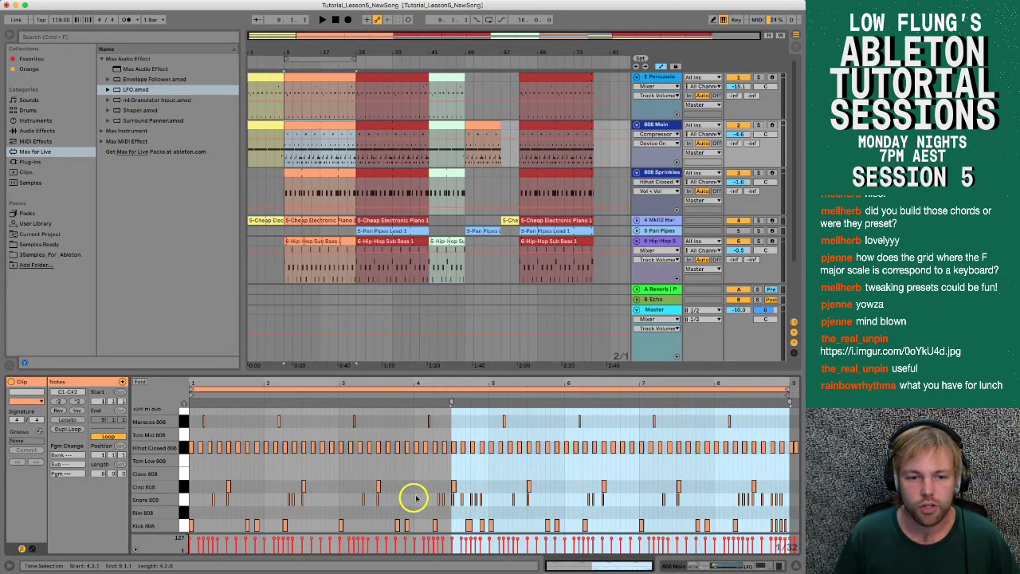
click(415, 498)
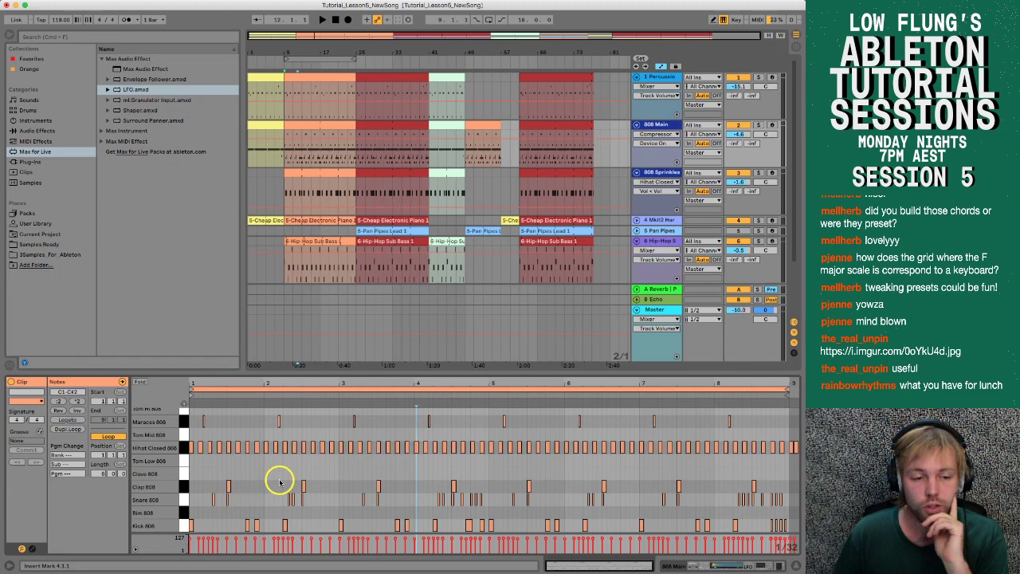
click(329, 75)
click(306, 130)
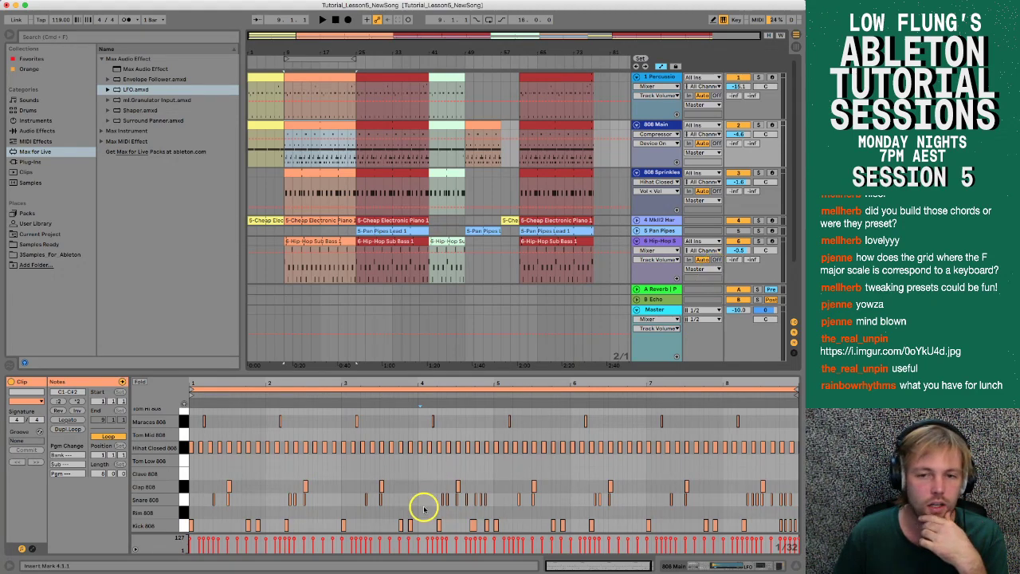
Step: Show the 808 Main clip's envelopes and review which devices can be automated, keeping the Mixer selected
click(32, 550)
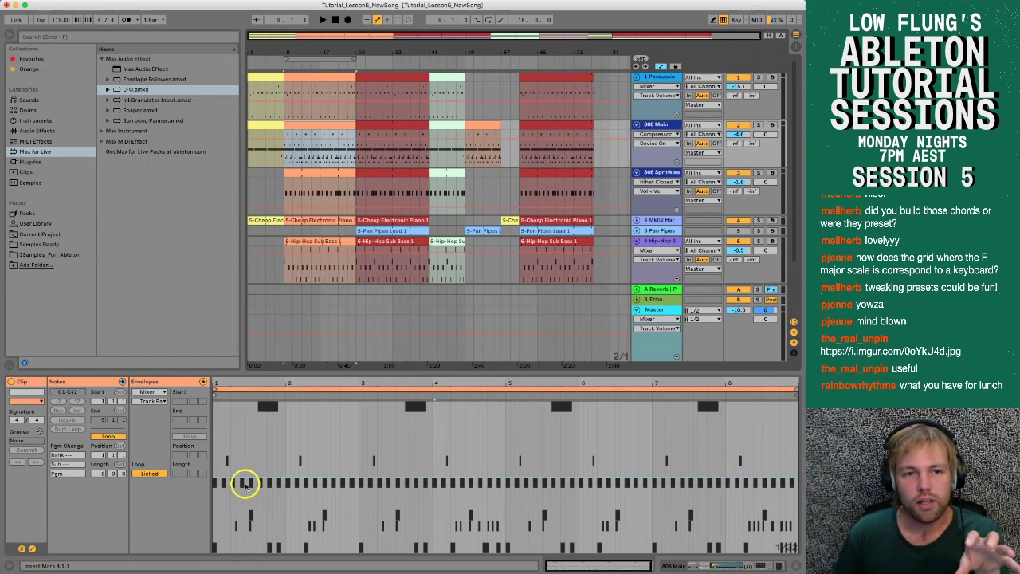
click(306, 126)
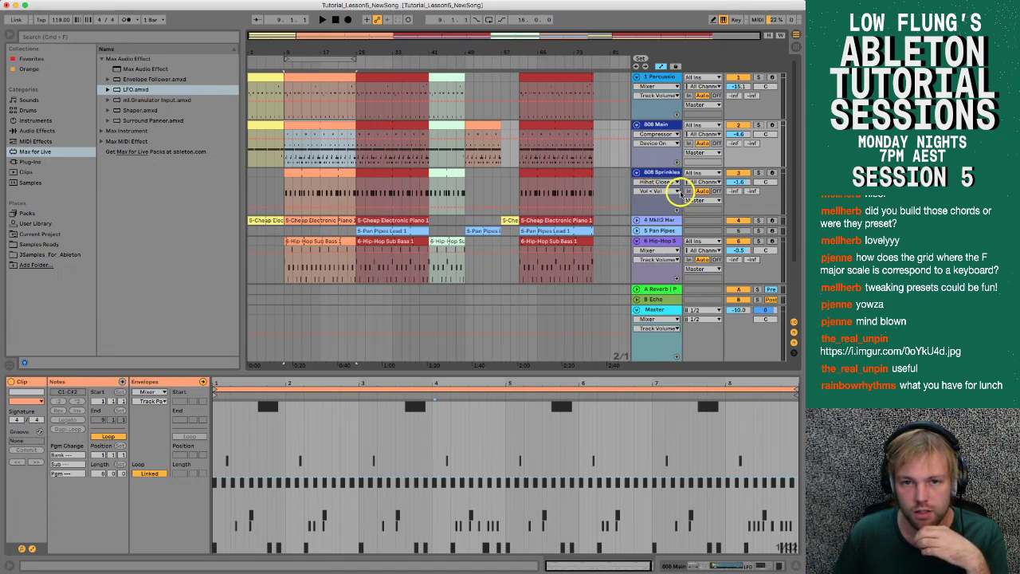
click(143, 393)
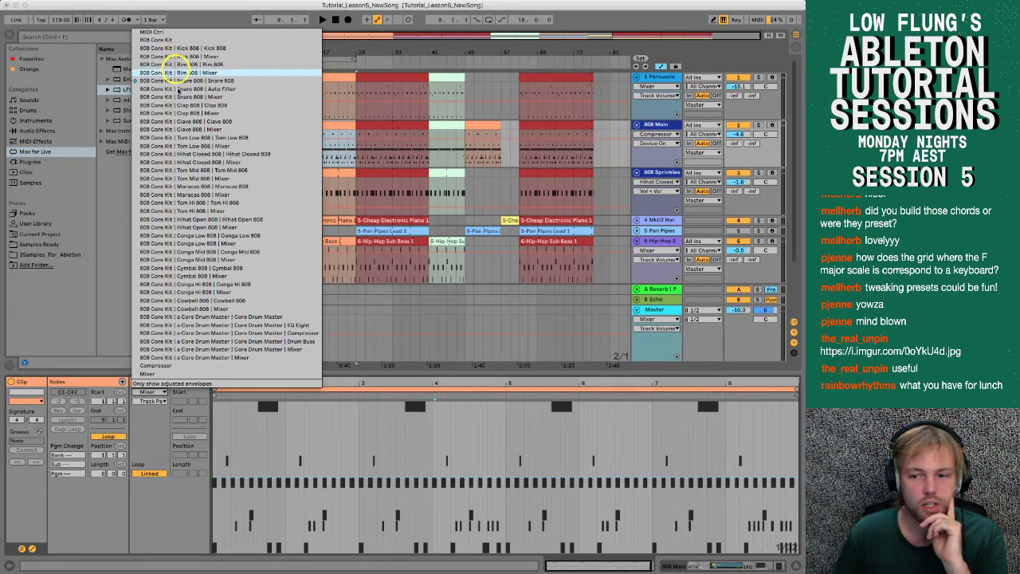
click(148, 529)
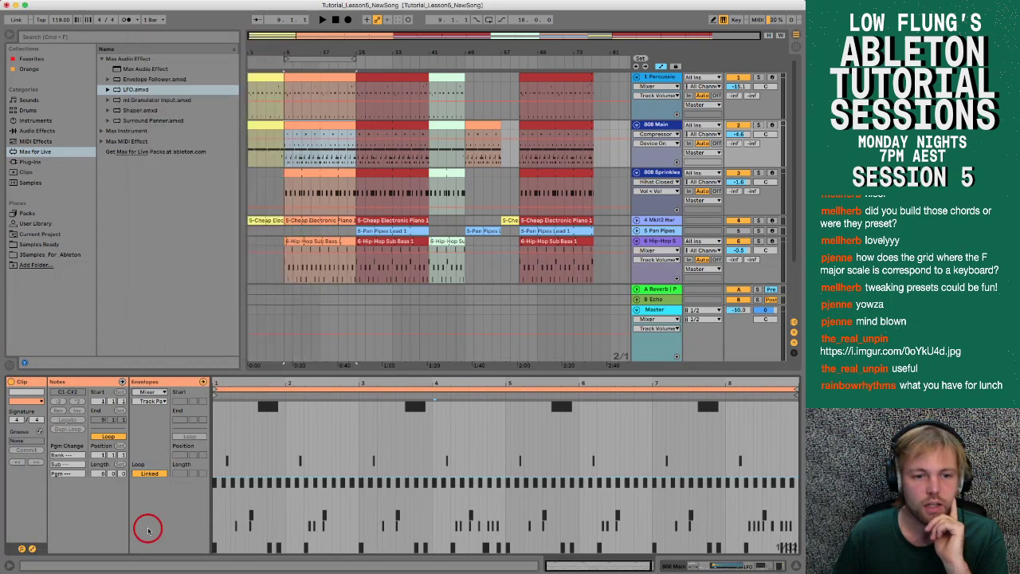
Step: Return to the 808 Main track's devices, select the Clap 808 pad, and try Slice mode before setting its Simpler to 1-Shot
click(674, 569)
scroll(346, 473, left, 3)
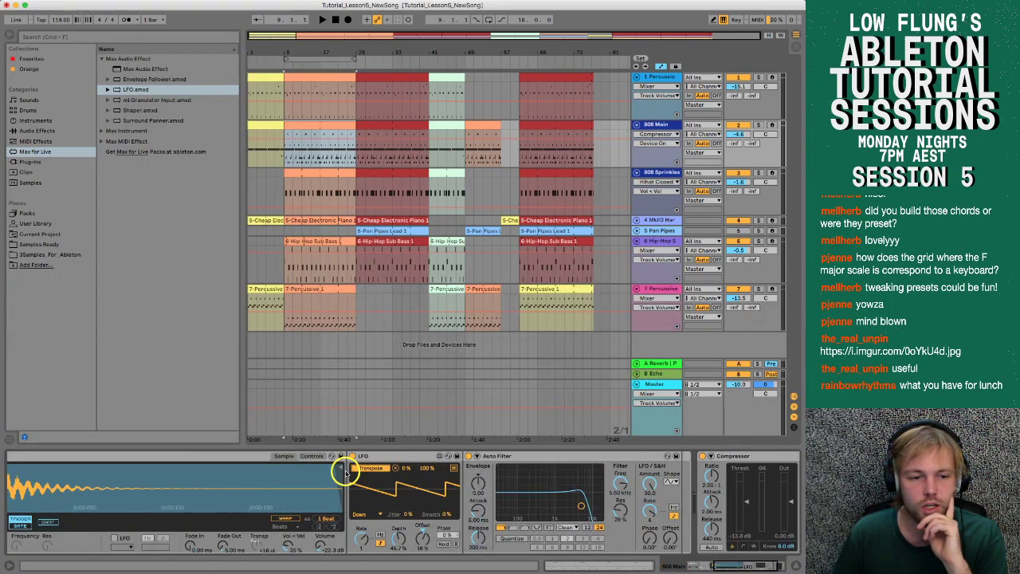
scroll(344, 472, left, 5)
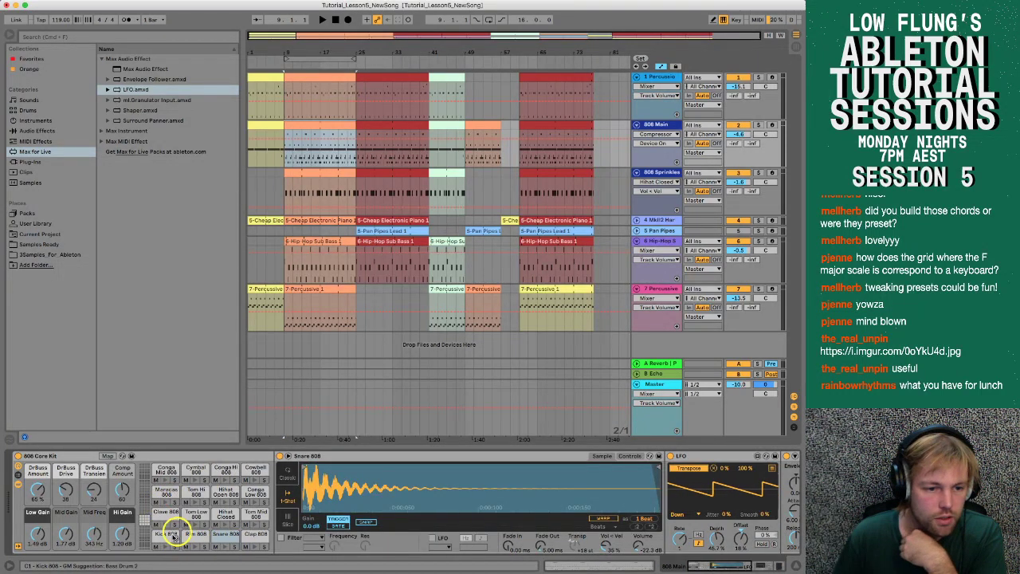
click(252, 543)
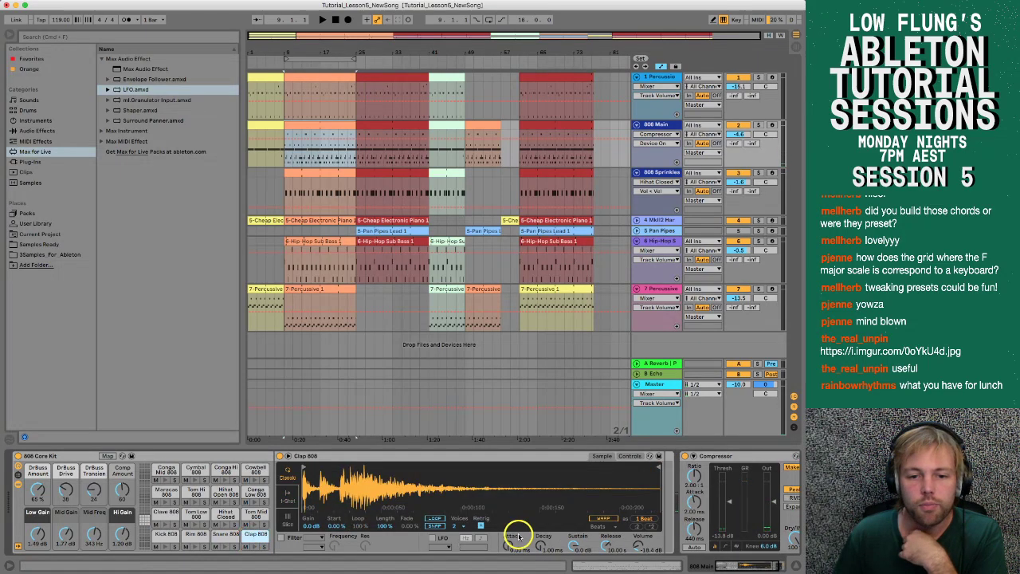
click(287, 519)
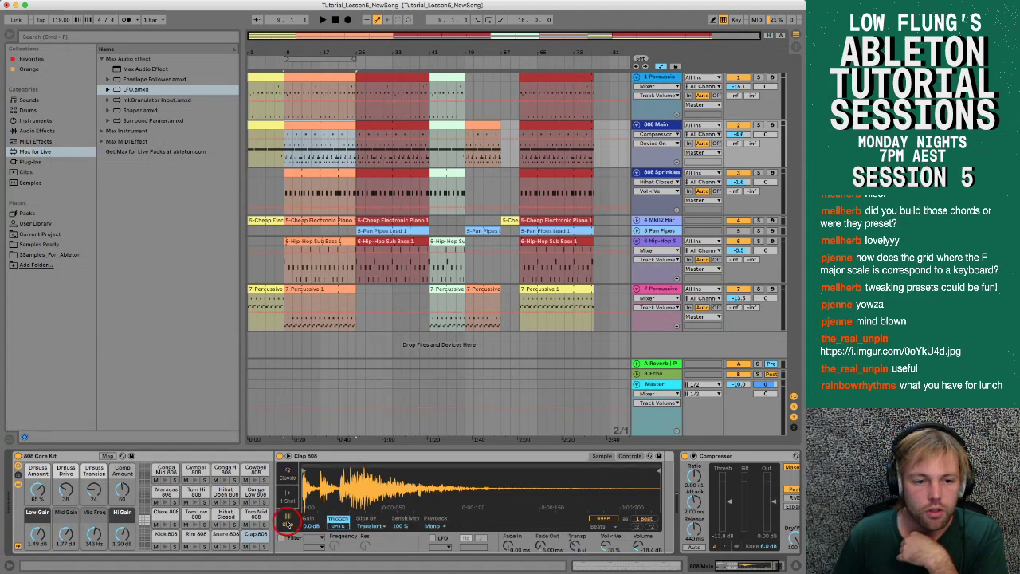
click(286, 497)
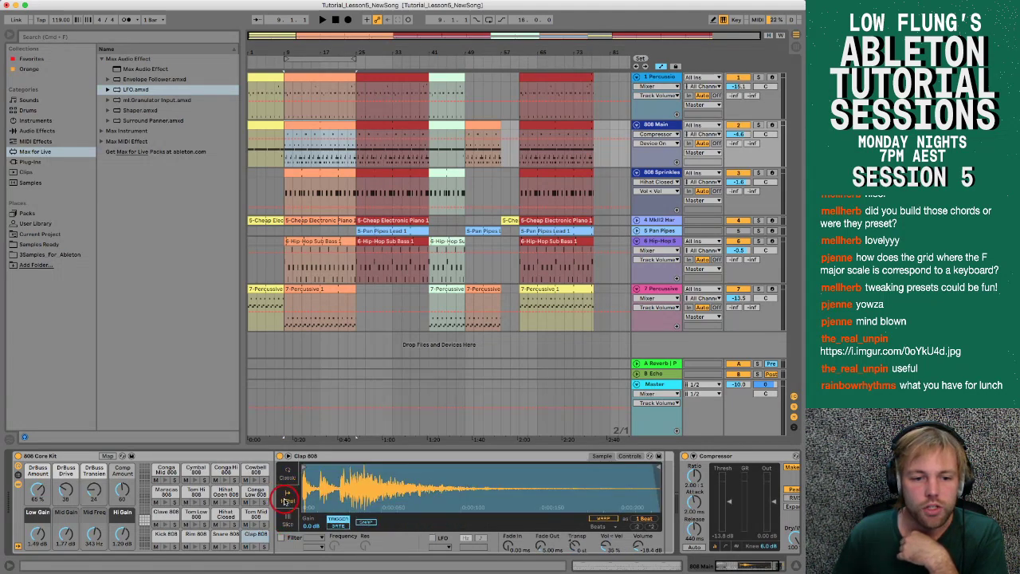
Step: Select the Clap 808 Simpler's Transpose parameter and show its envelope in the 808 Main clip
click(575, 547)
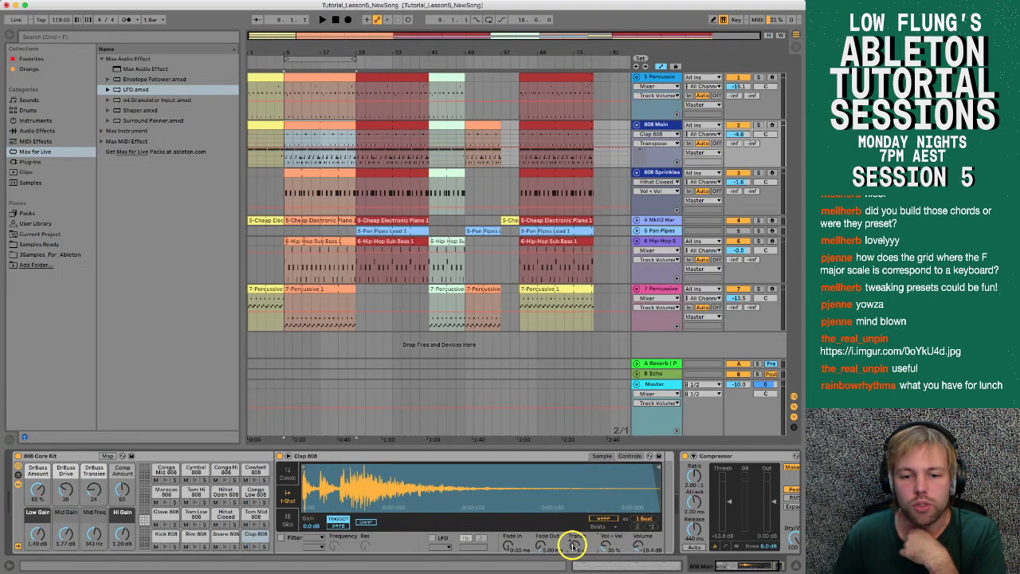
drag(578, 550, 577, 546)
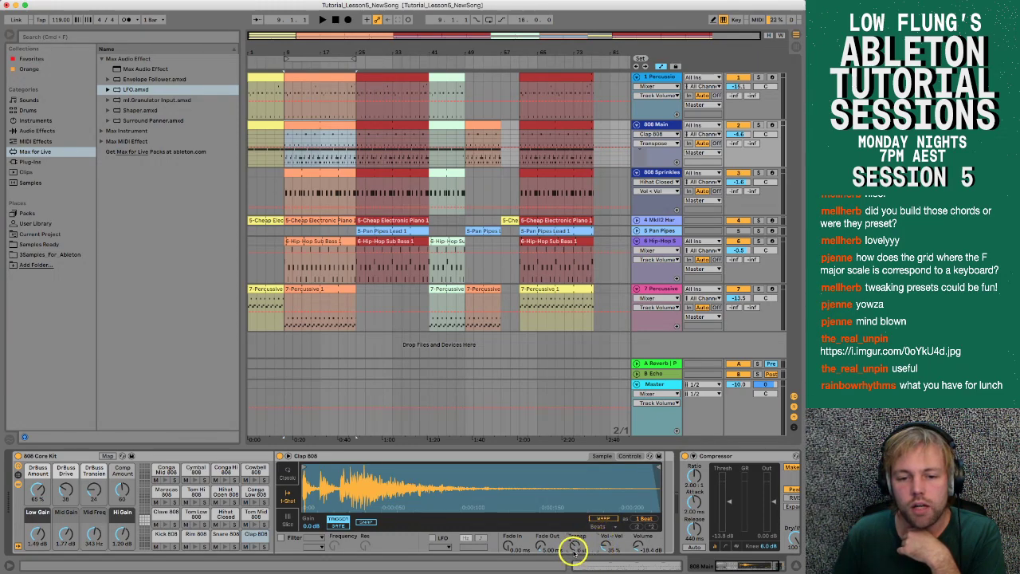
click(644, 565)
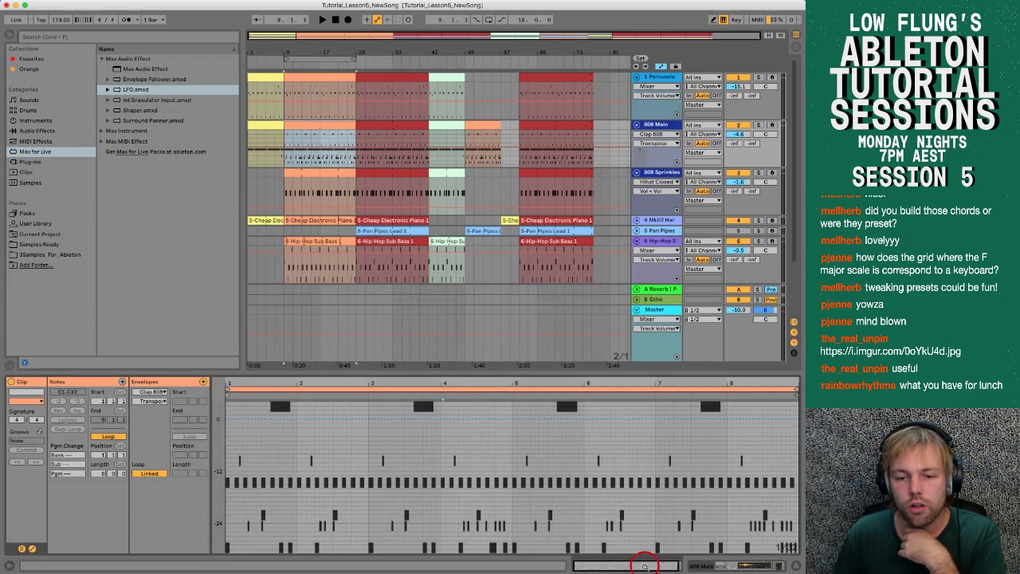
click(276, 460)
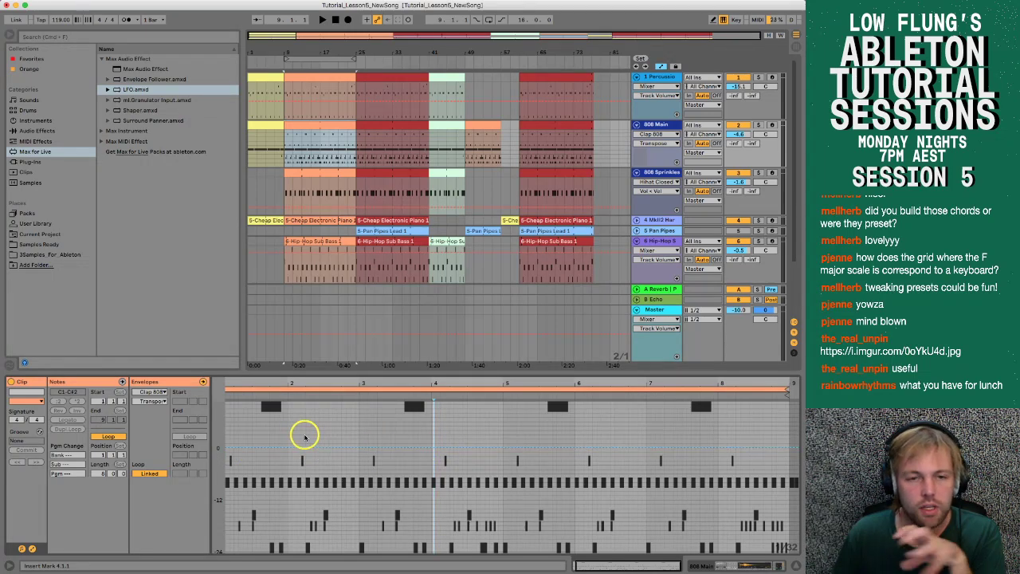
Step: Hide the browser and draw a shallow dip around bar 2 in the clap's Transpose envelope, returning to 0 st by bar 3
click(227, 449)
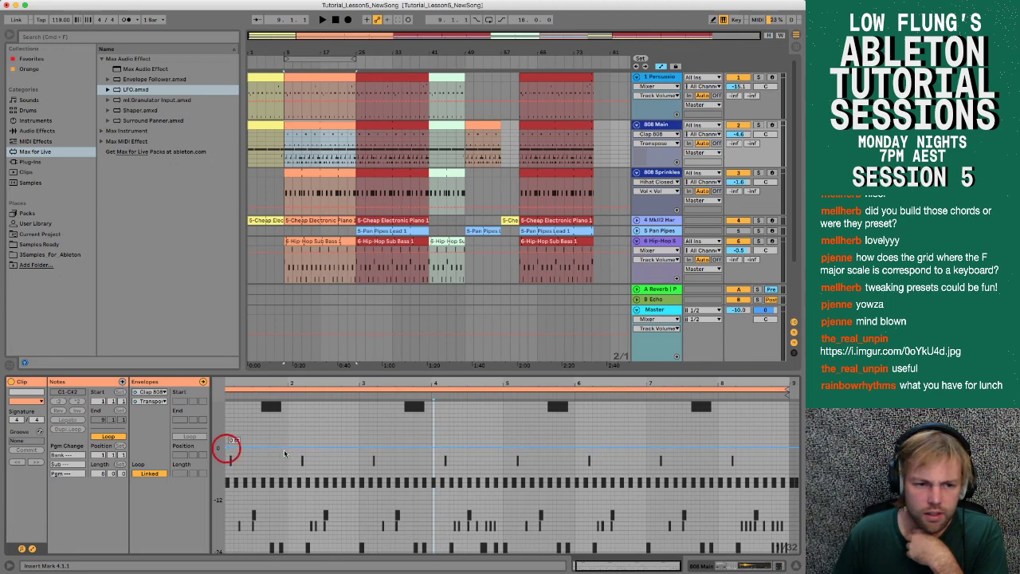
click(287, 451)
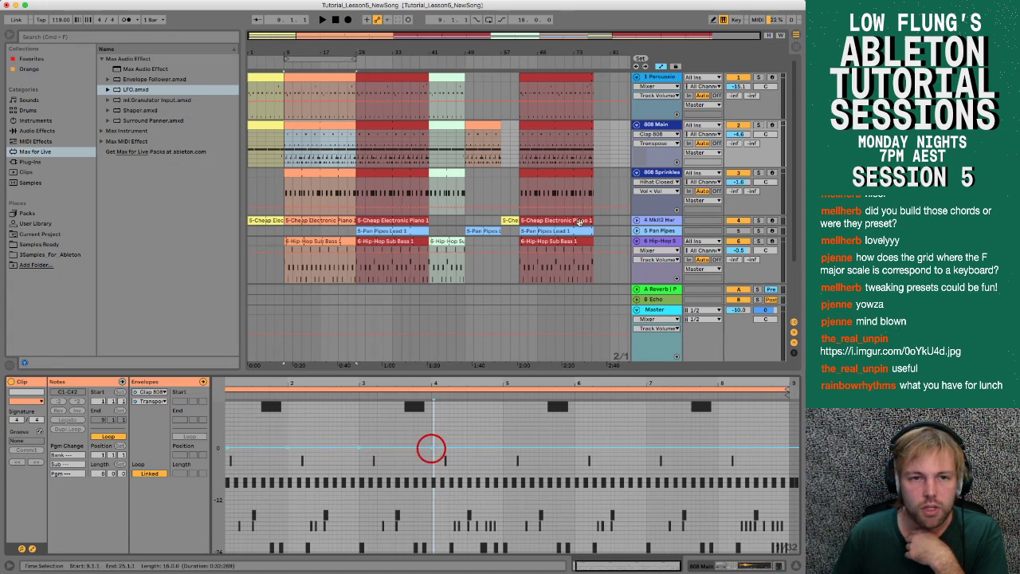
click(9, 36)
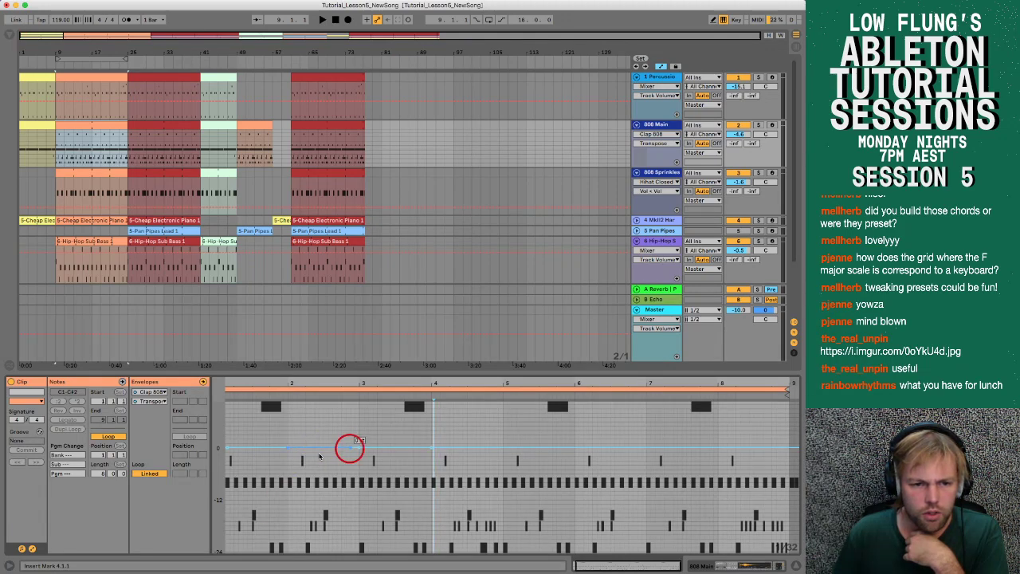
drag(320, 456, 319, 460)
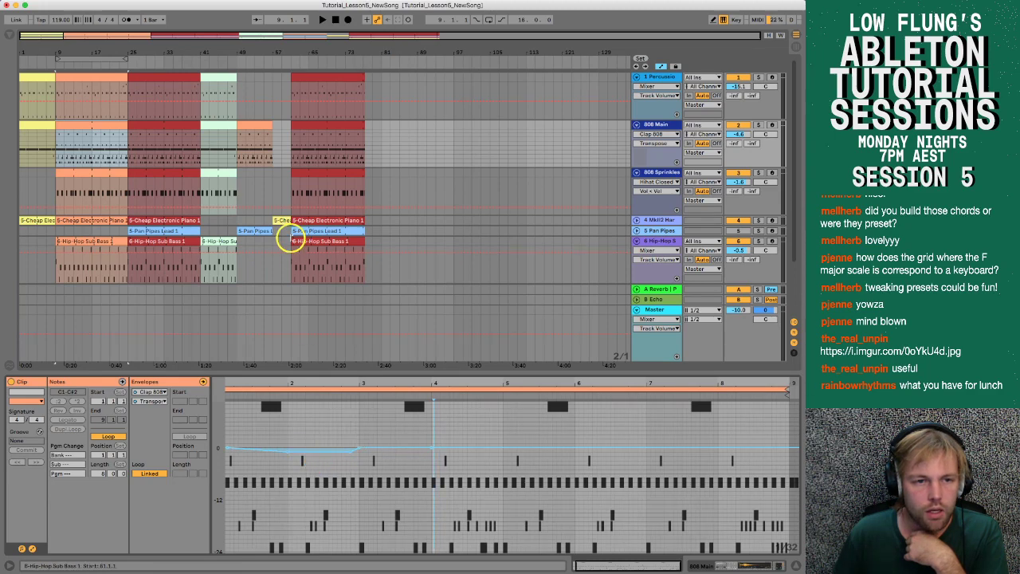
click(70, 132)
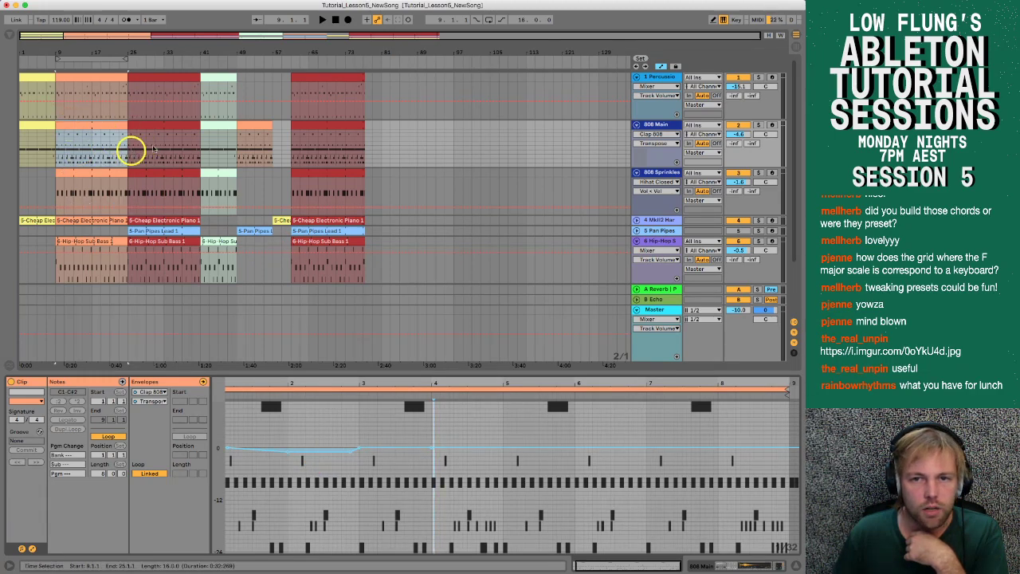
scroll(136, 138, down, 4)
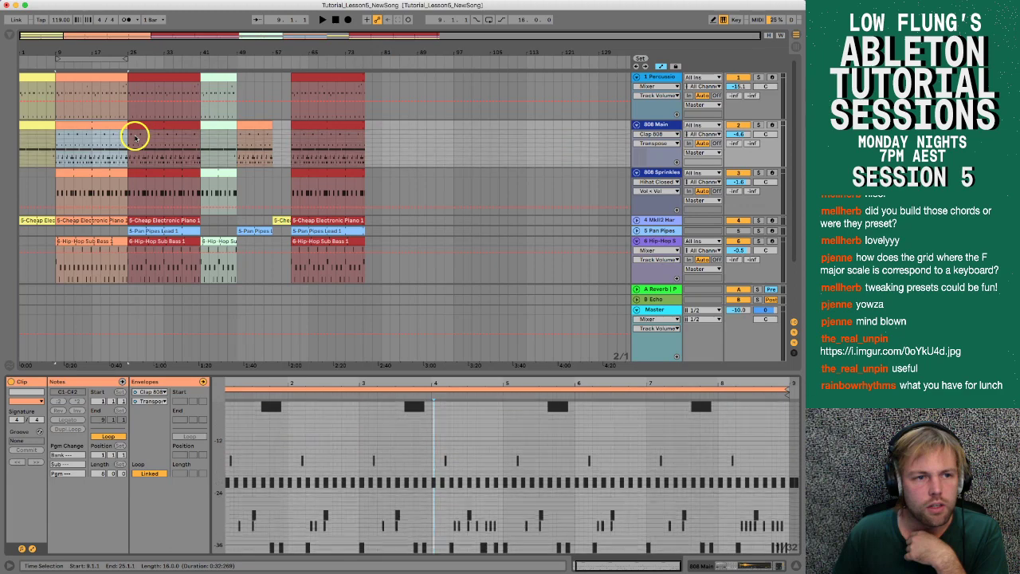
scroll(135, 138, up, 4)
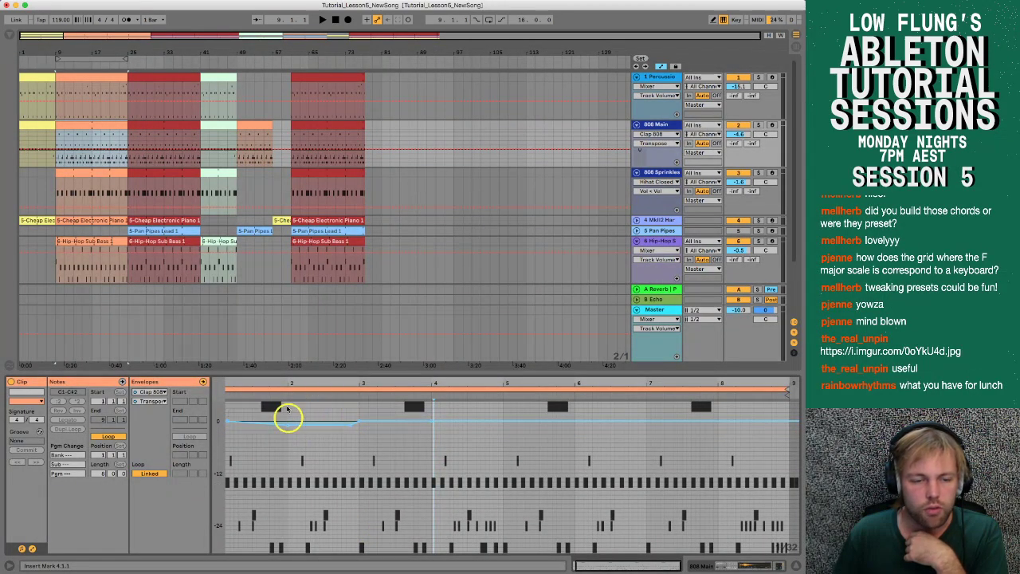
mouse_move(238, 414)
mouse_down()
mouse_move(240, 425)
mouse_move(270, 427)
mouse_move(239, 427)
mouse_up()
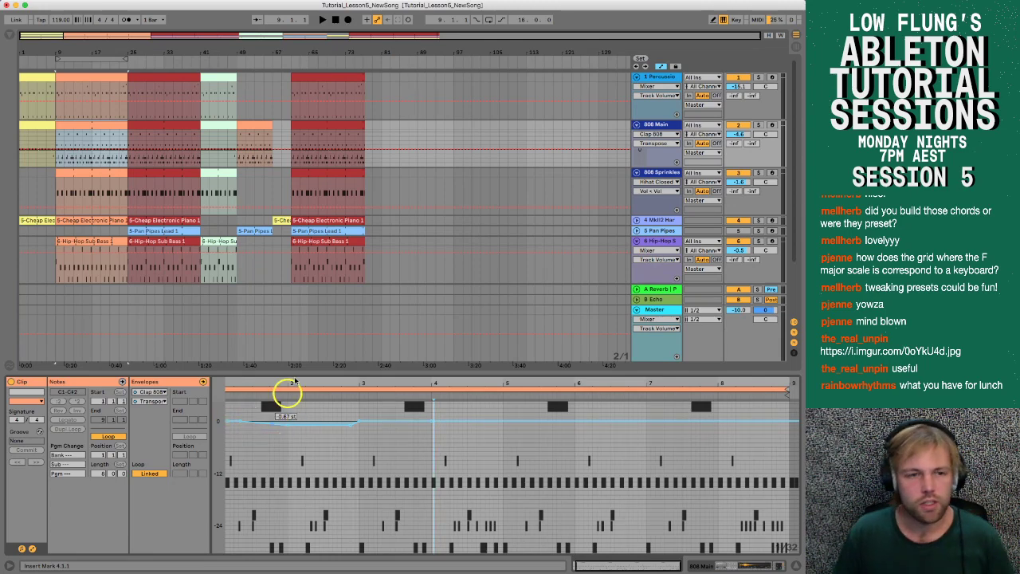
Step: Start playback and draw a second Transpose dip to -1 st from about bar 4, returning to 0 st just after bar 5
key(space)
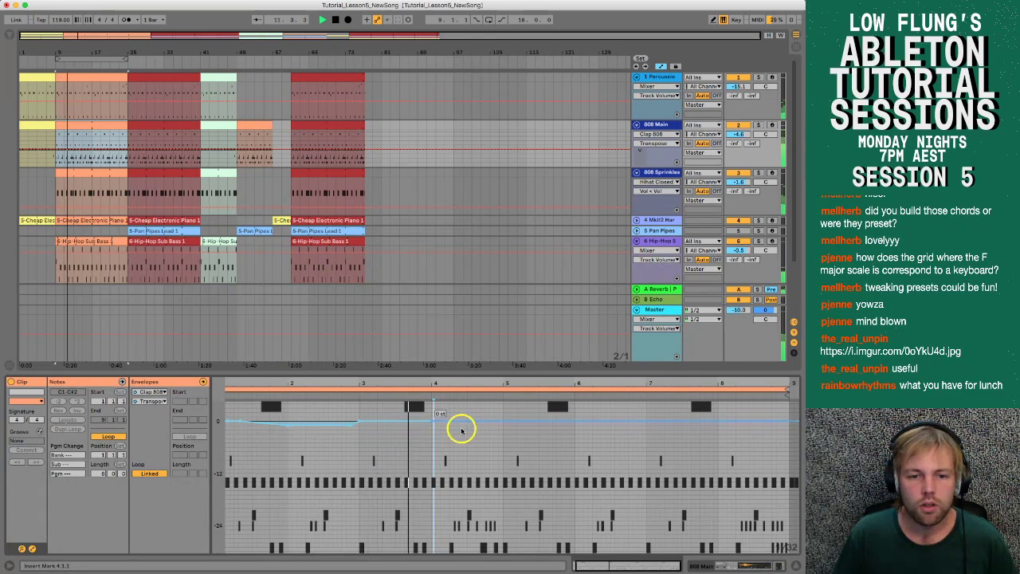
click(420, 422)
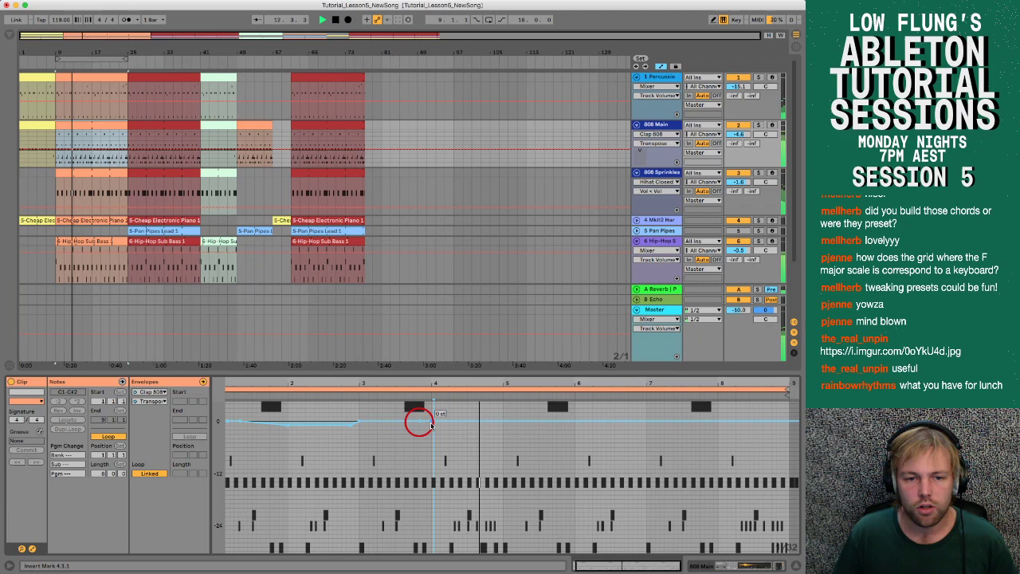
drag(432, 421, 431, 493)
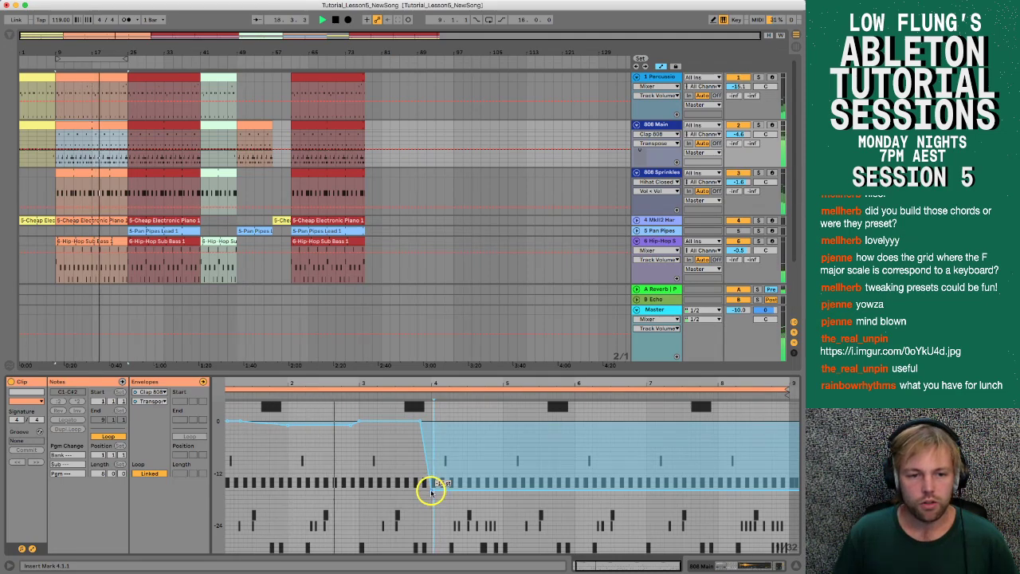
drag(430, 493, 429, 512)
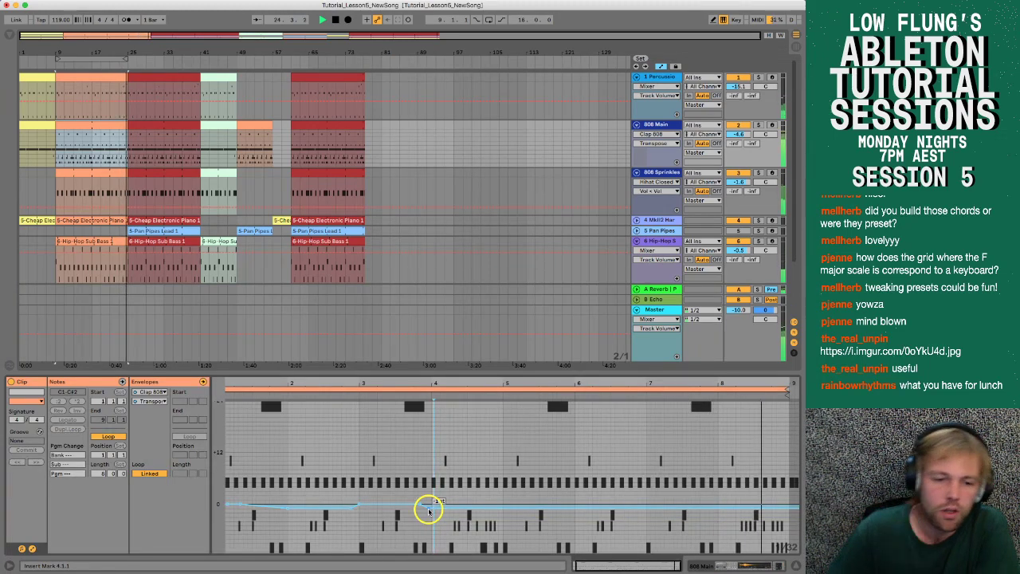
click(517, 510)
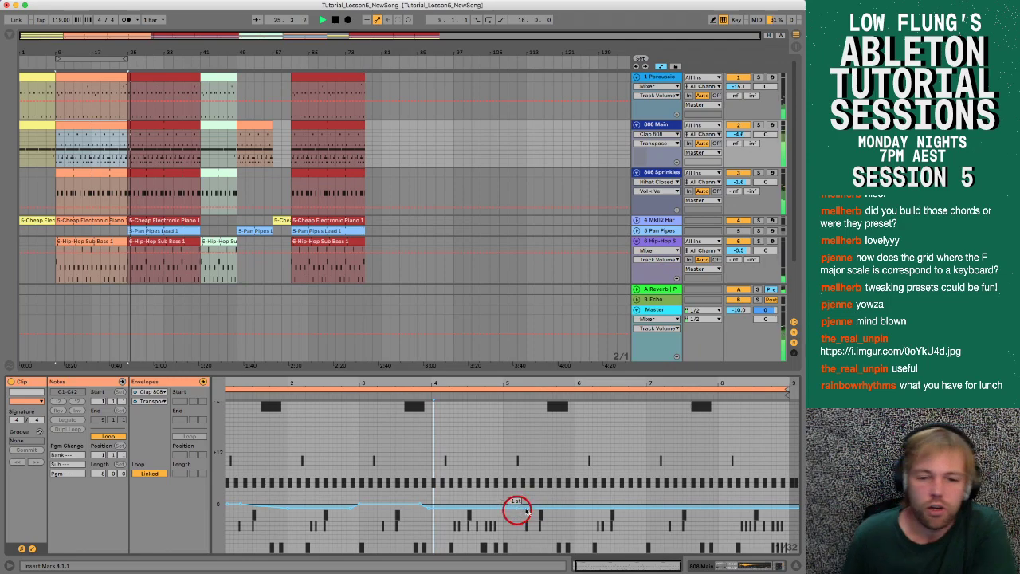
drag(527, 509, 528, 507)
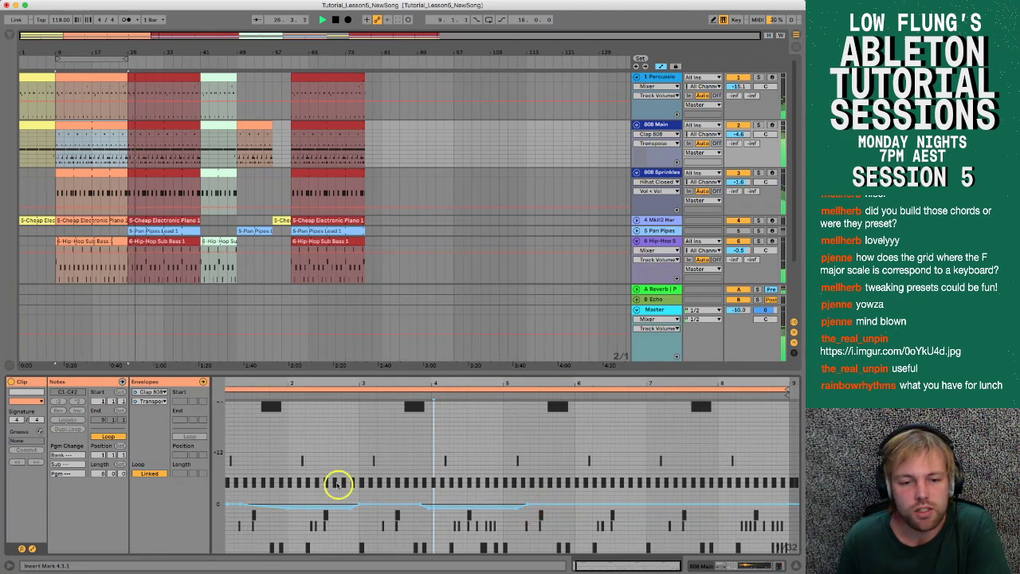
Step: Compare the Clap 808 Transpose envelopes of the 808 Main clips at bars 9 and 25, then stop playback
click(101, 125)
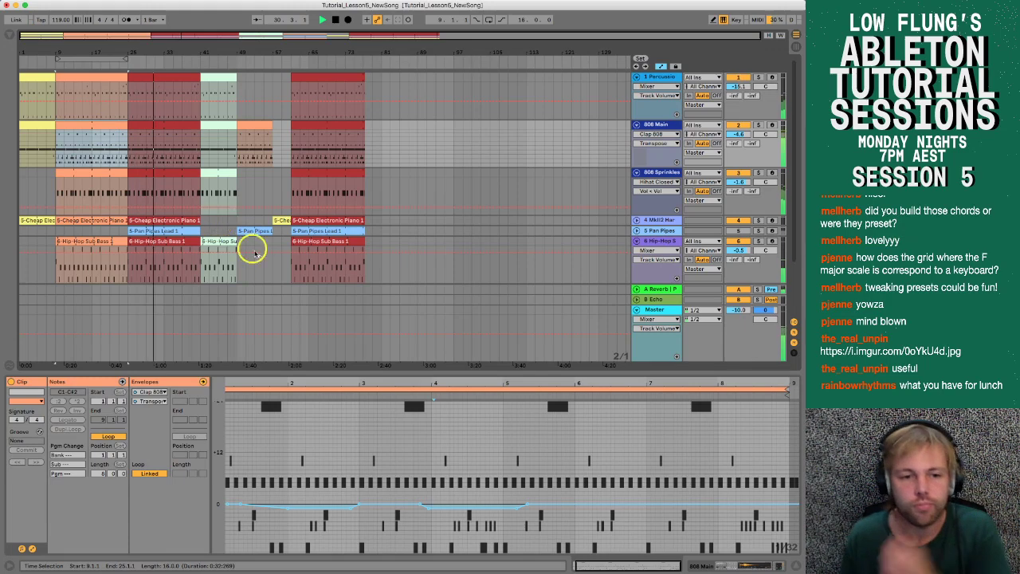
click(146, 125)
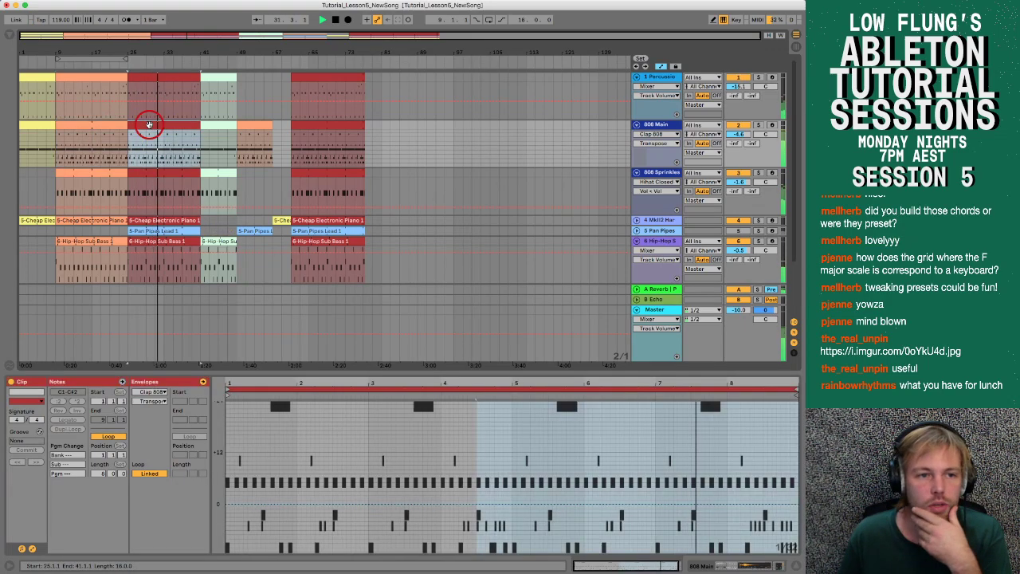
click(75, 125)
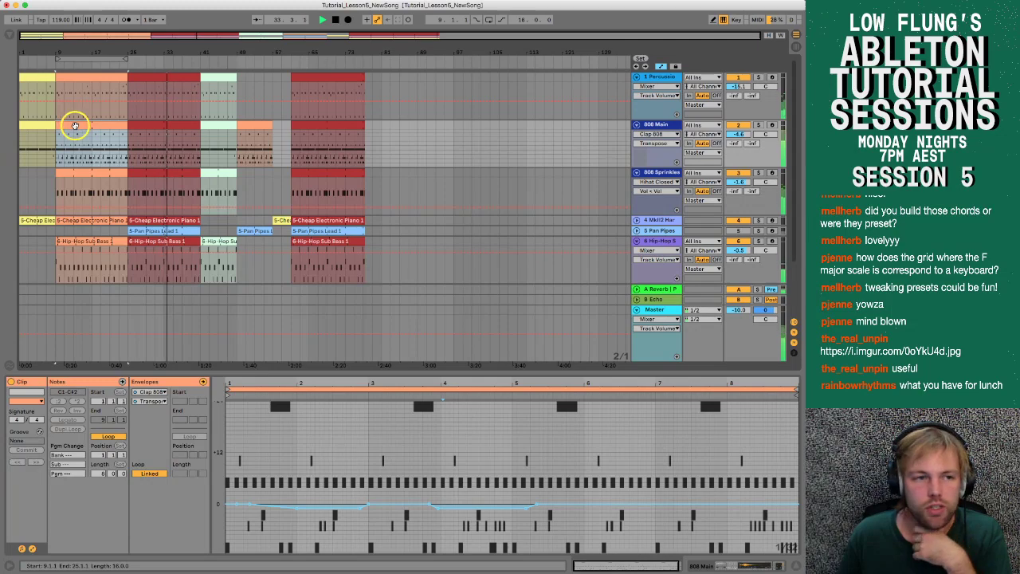
scroll(214, 192, down, 3)
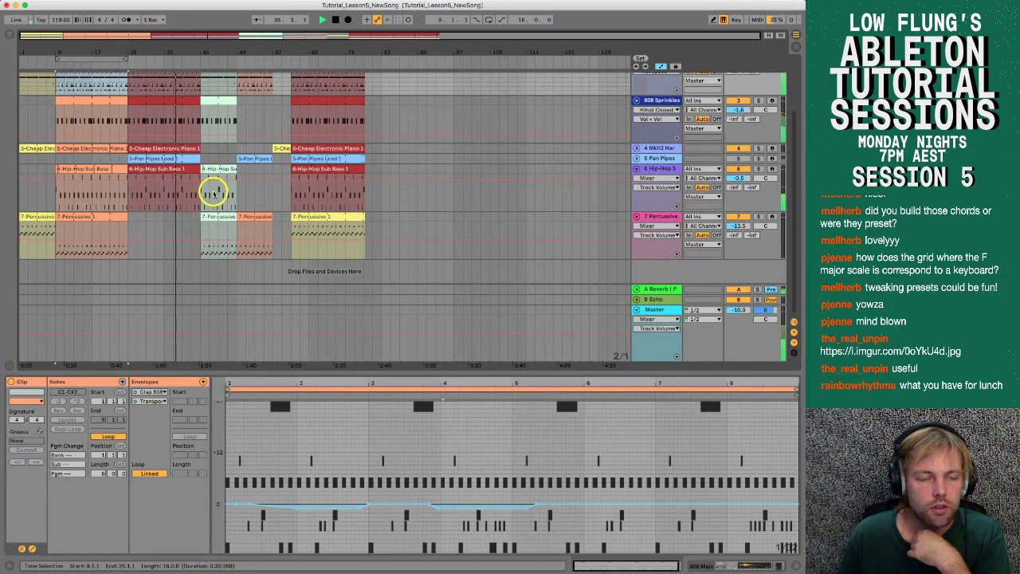
scroll(213, 191, up, 3)
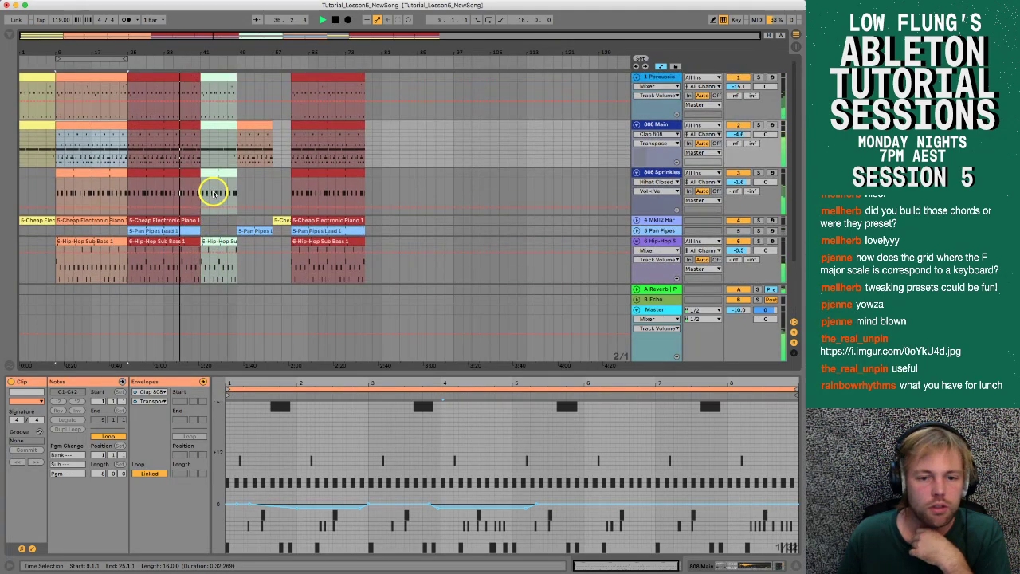
click(101, 125)
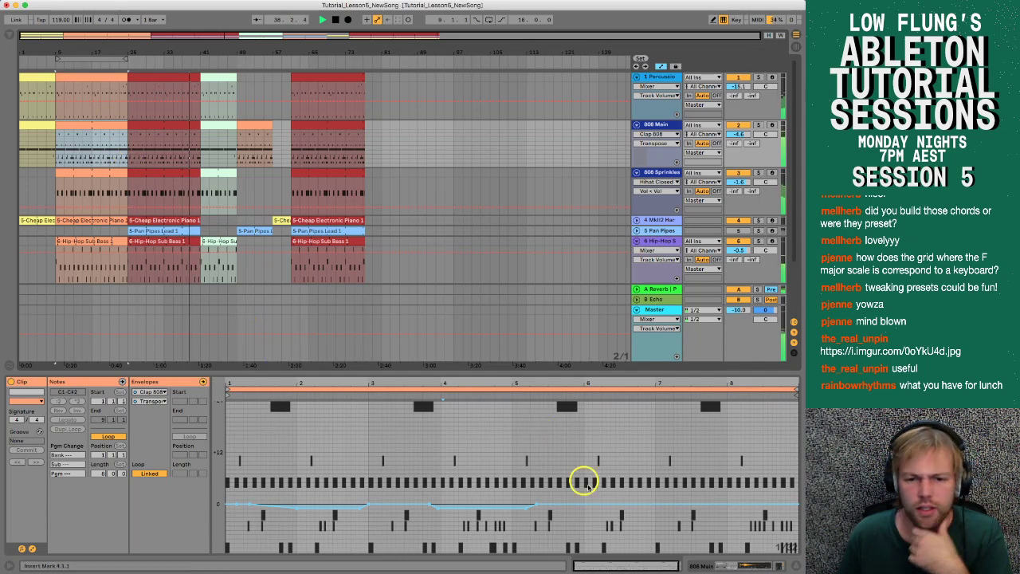
key(space)
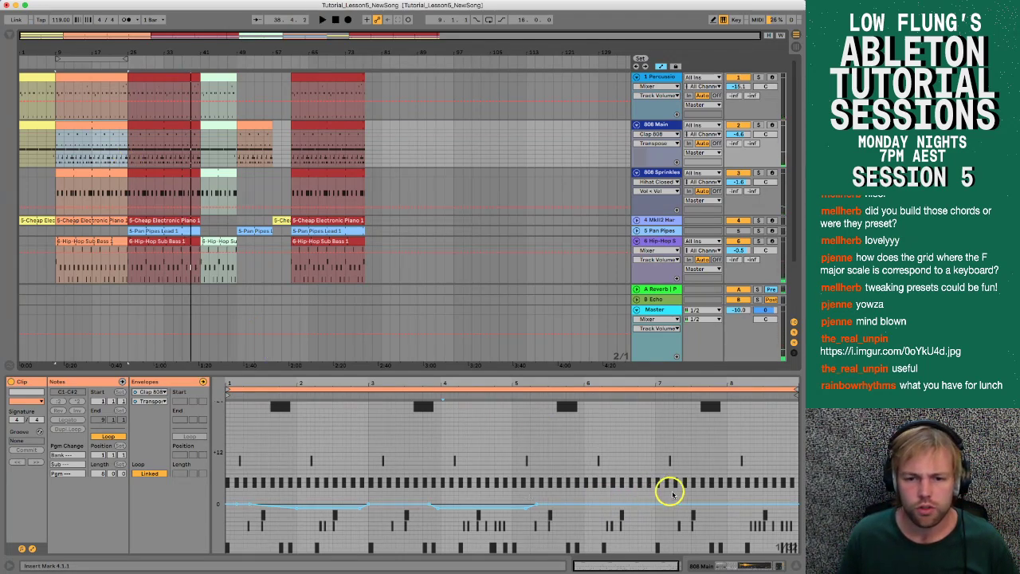
Step: Reshape the start of the first Transpose dip so it falls to -1 st just before bar 2, and play the clip
drag(670, 492, 224, 519)
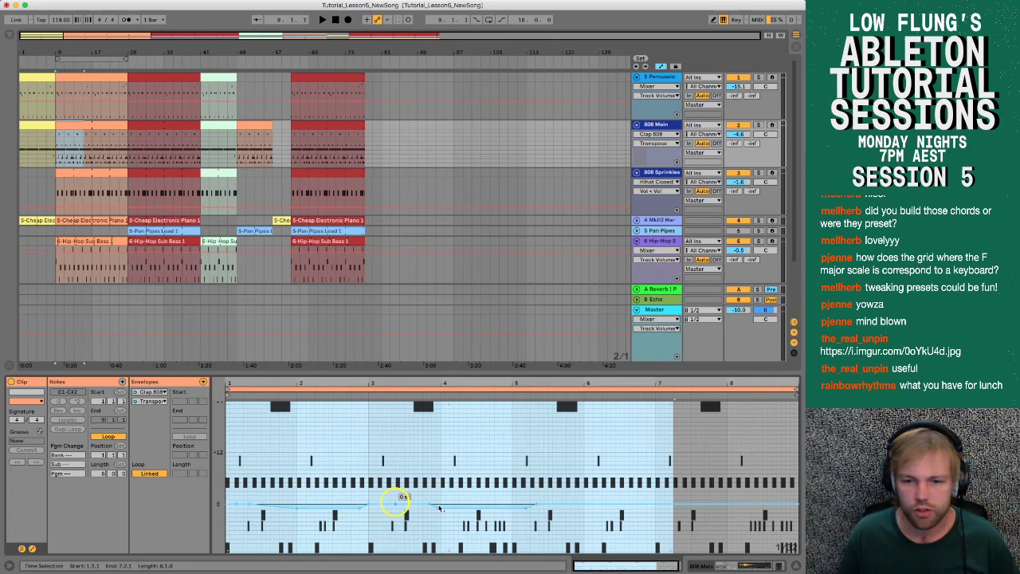
click(338, 523)
drag(254, 506, 276, 511)
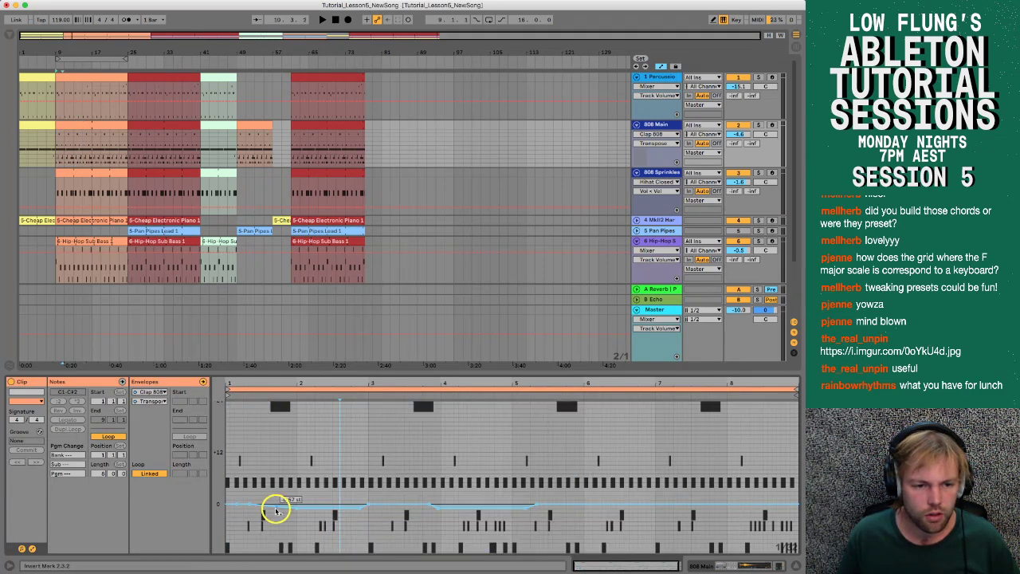
key(space)
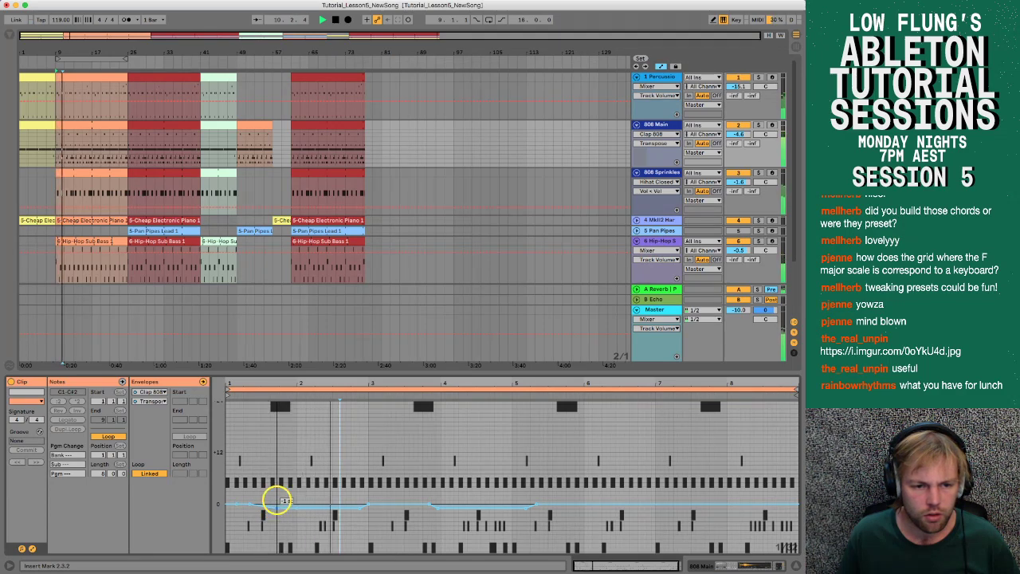
click(277, 500)
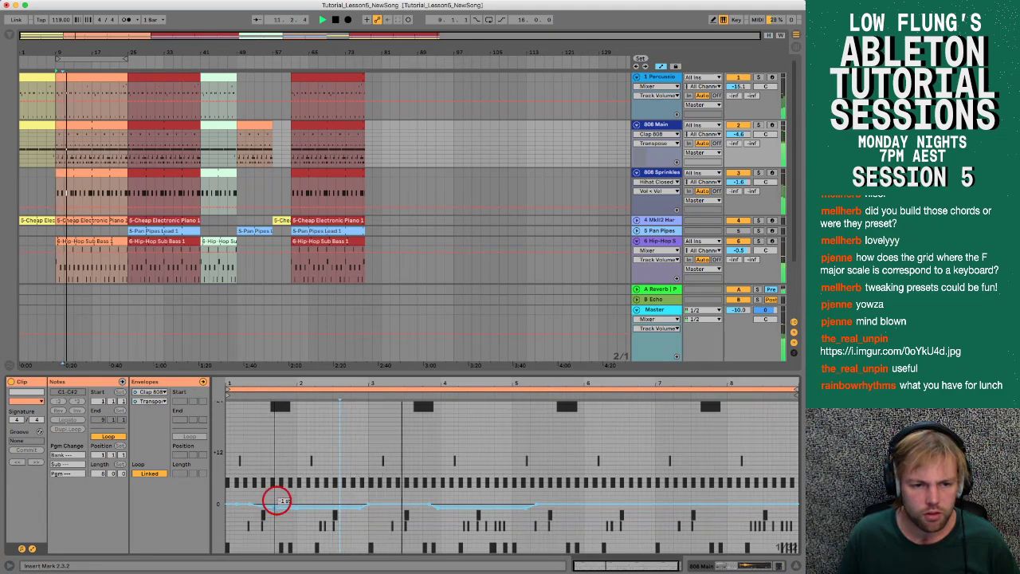
drag(277, 501, 281, 507)
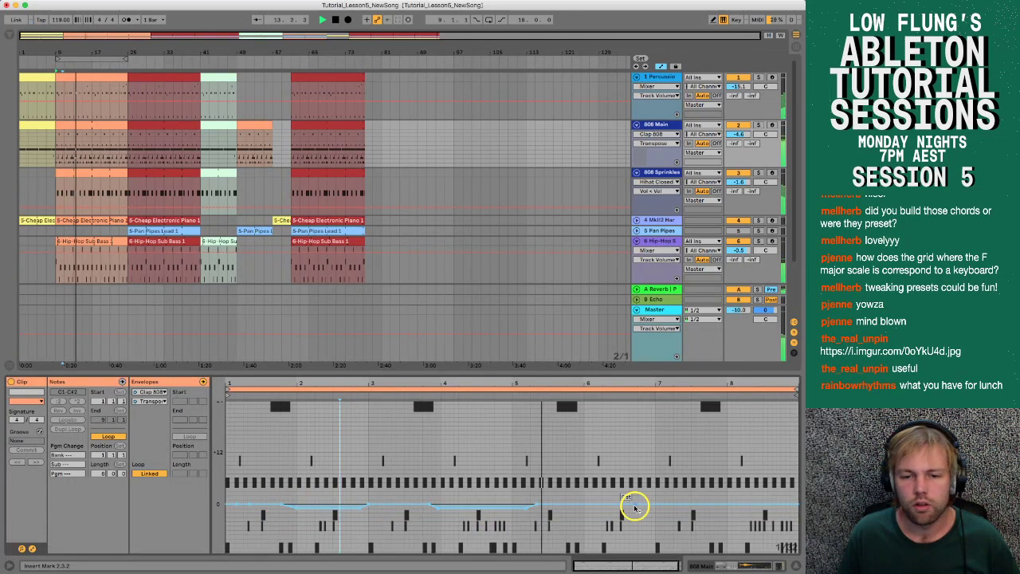
Step: Add breakpoints that lower the clap's Transpose envelope in successive steps between bars 6 and 8 of the clip
drag(596, 507, 621, 508)
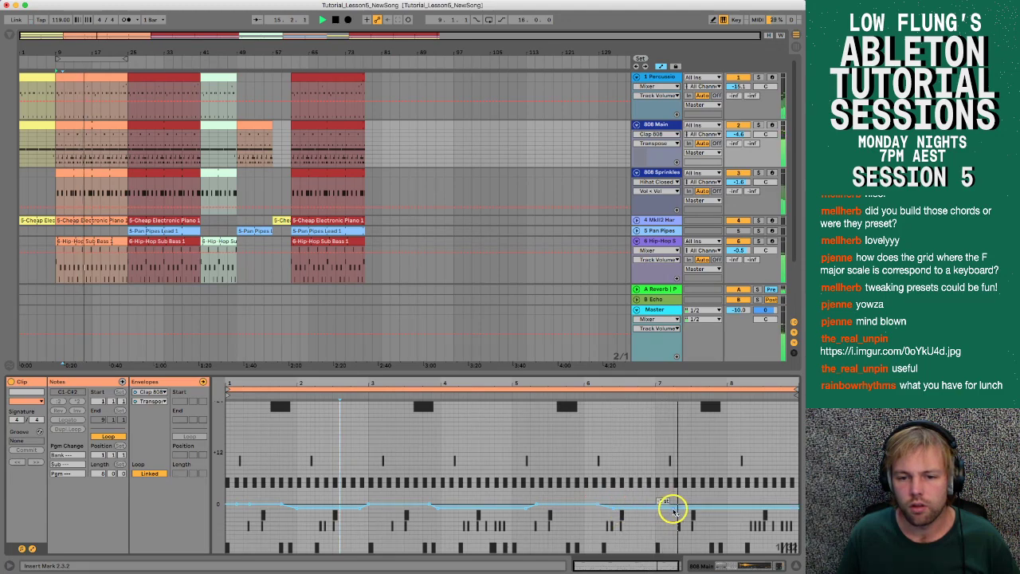
click(673, 509)
drag(692, 508, 691, 512)
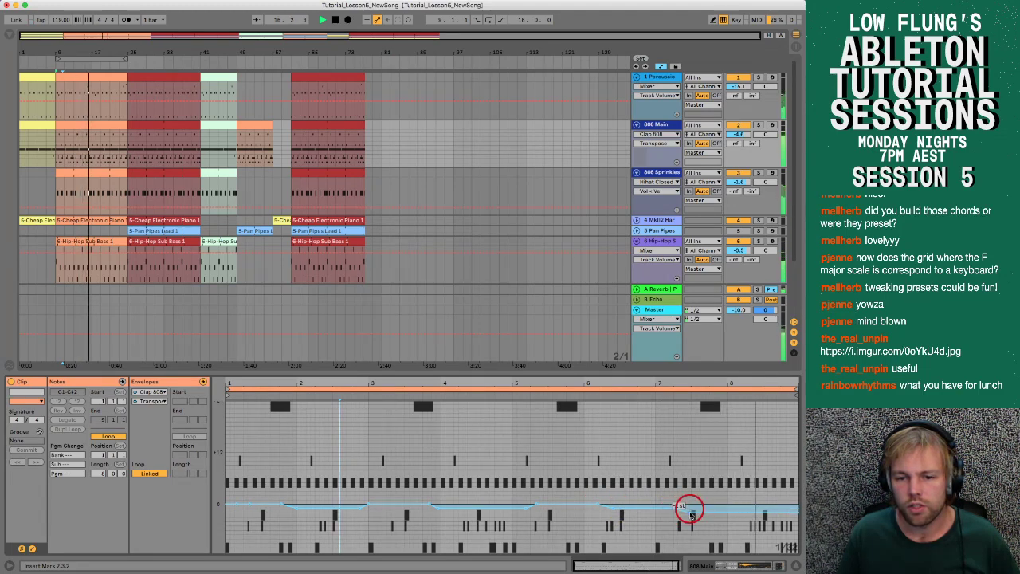
click(733, 511)
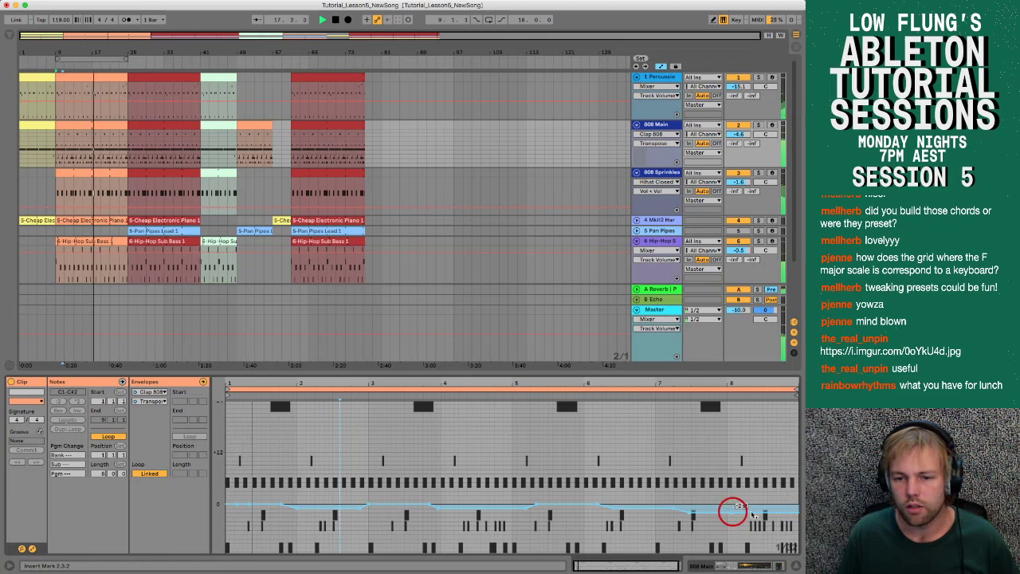
drag(751, 512, 750, 516)
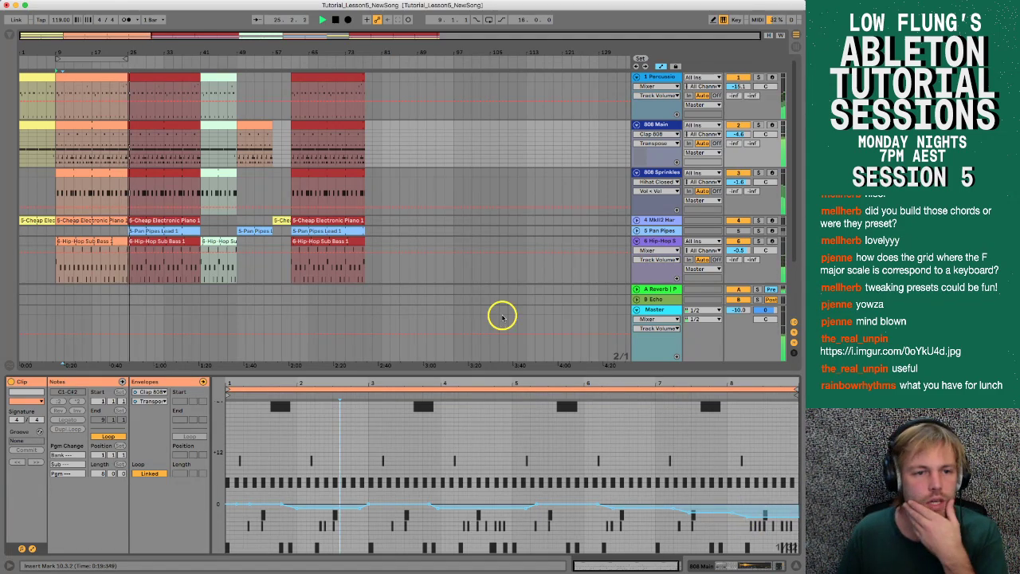
click(793, 468)
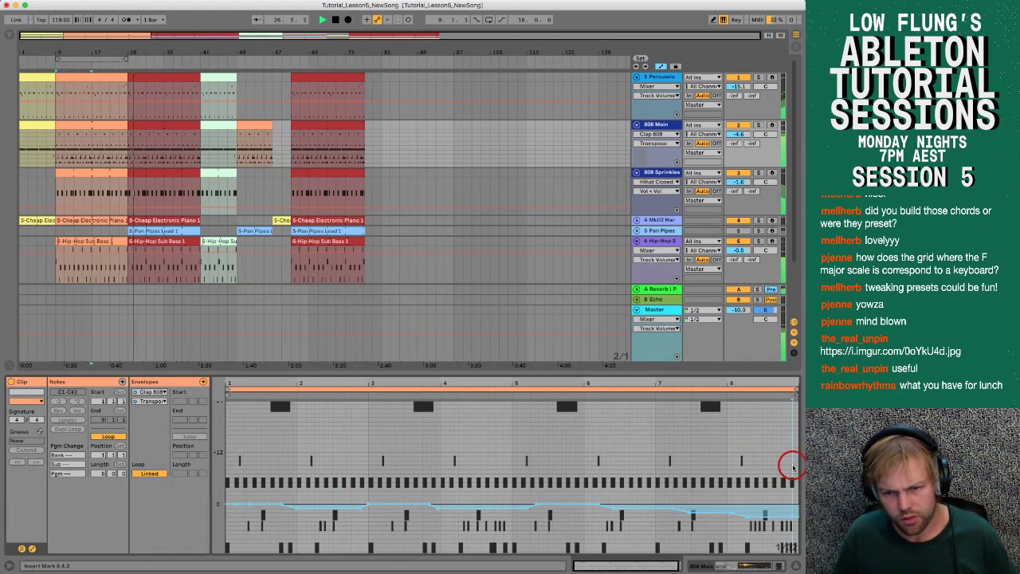
Step: Copy the whole Clap 808 Transpose envelope from the 808 Main clip at bar 9 to the start of the clip at bar 25
drag(793, 475, 222, 511)
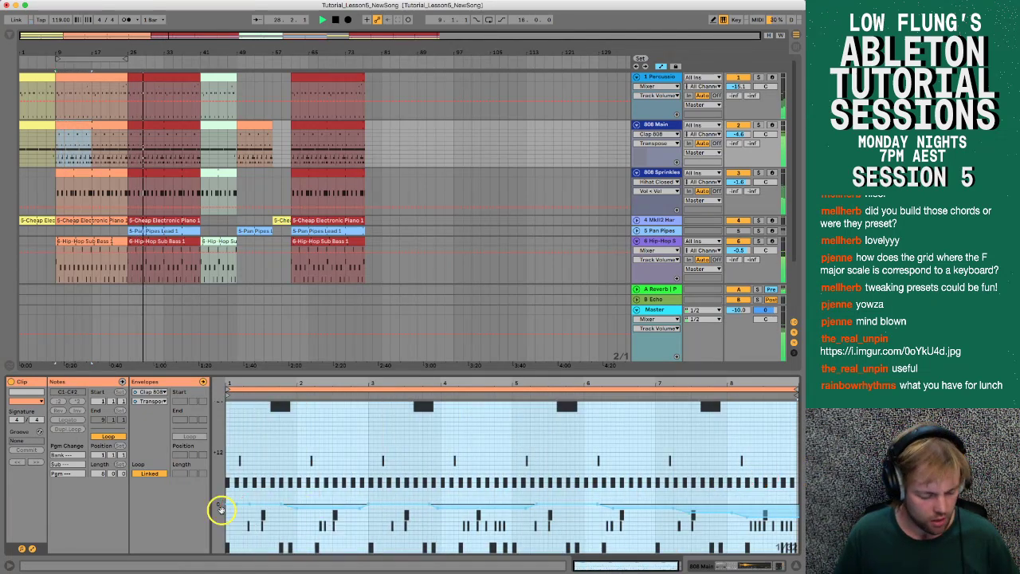
click(135, 125)
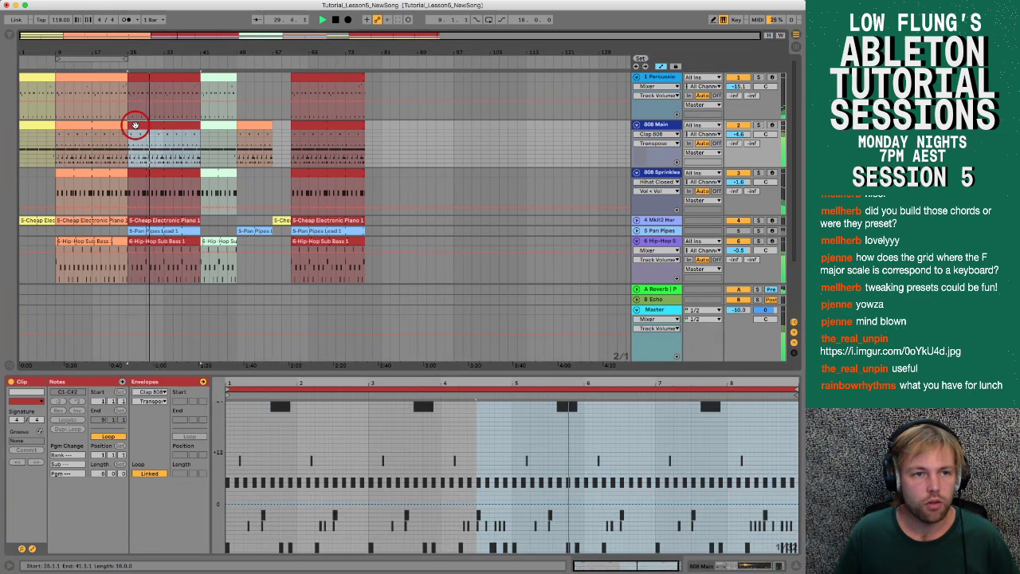
click(227, 437)
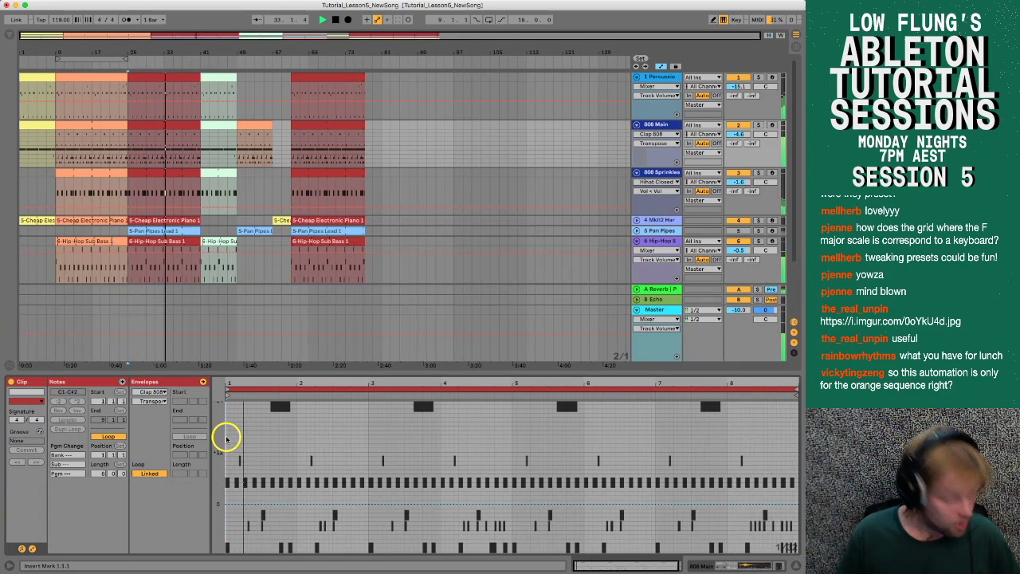
key(ctrl+a)
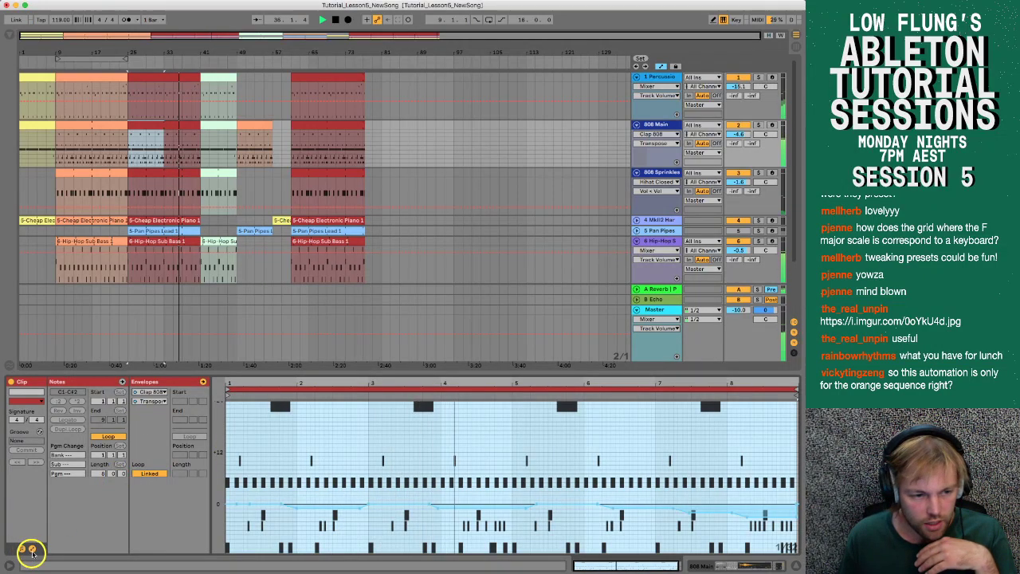
Step: Inspect the notes of the 808 Main clip at bar 25, then return to its envelope view
click(31, 550)
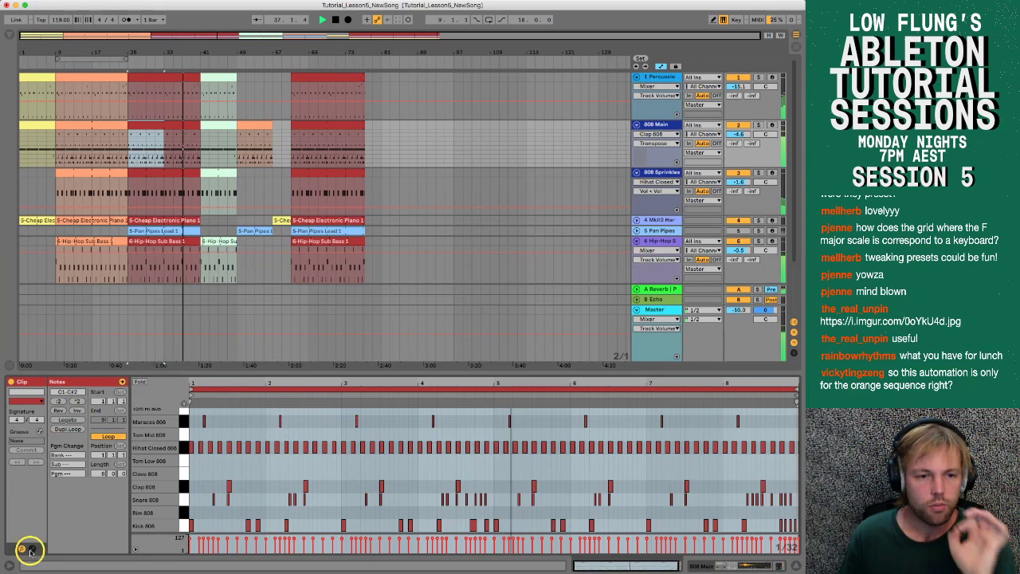
click(188, 131)
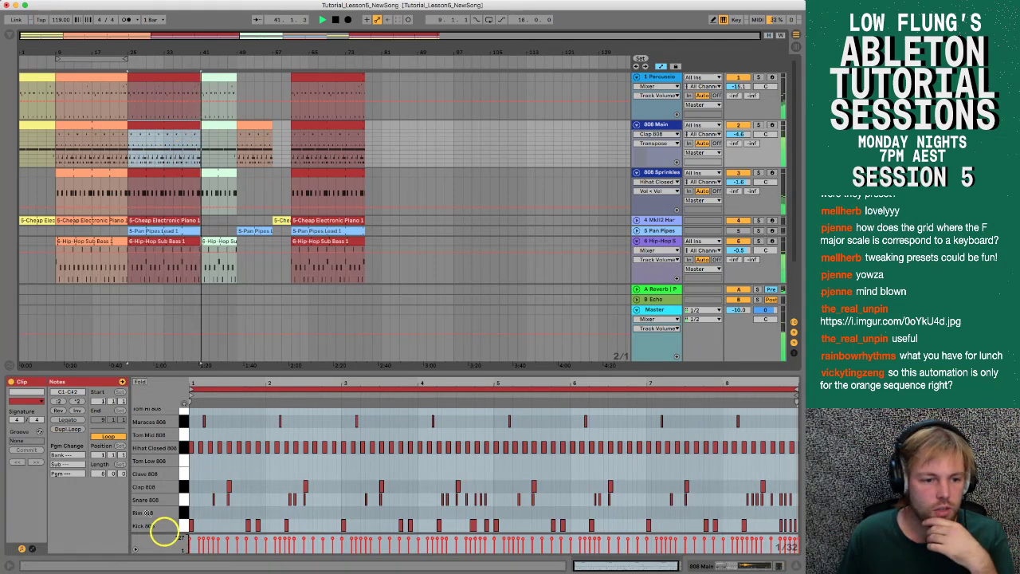
click(31, 550)
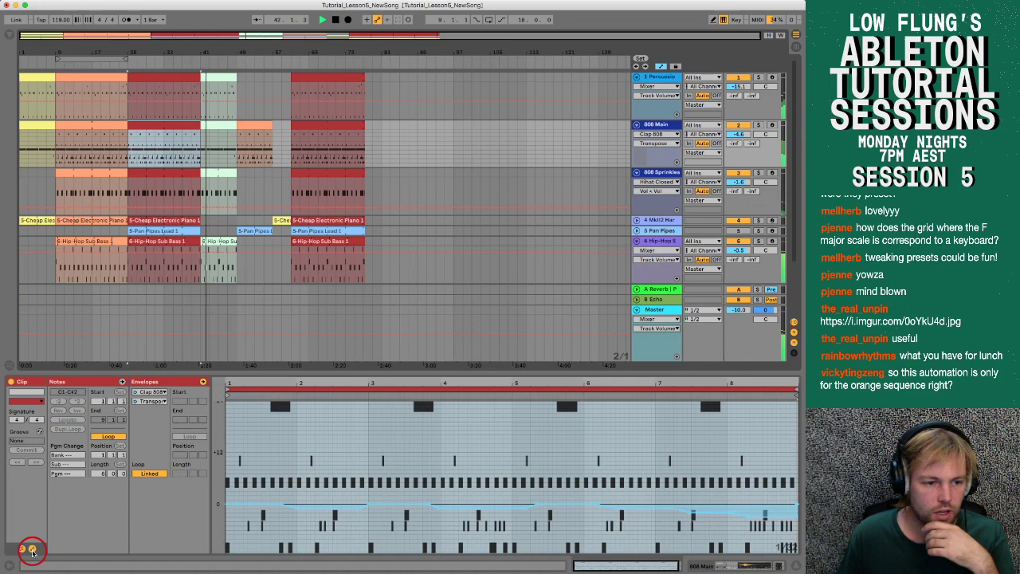
Step: Examine the Clap 808 sampler's Transpose control in the 808 Core Kit, then return to the bar 9 clip's envelope
click(87, 128)
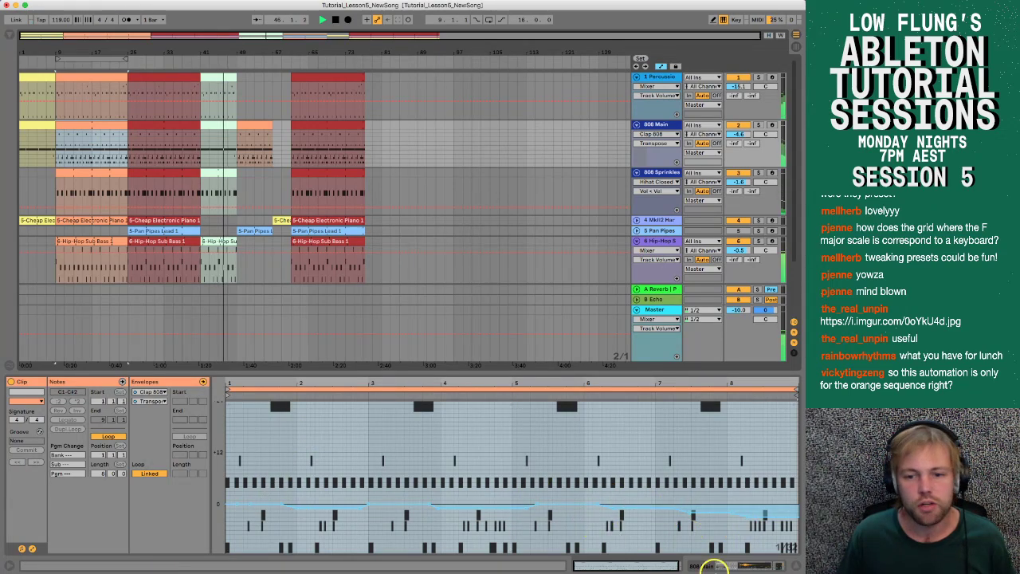
click(707, 566)
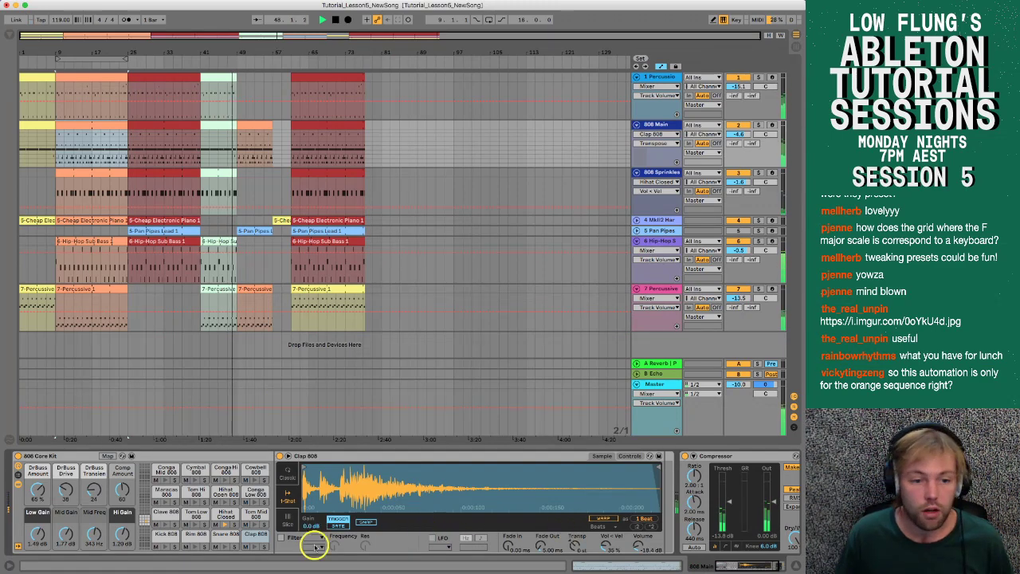
click(252, 535)
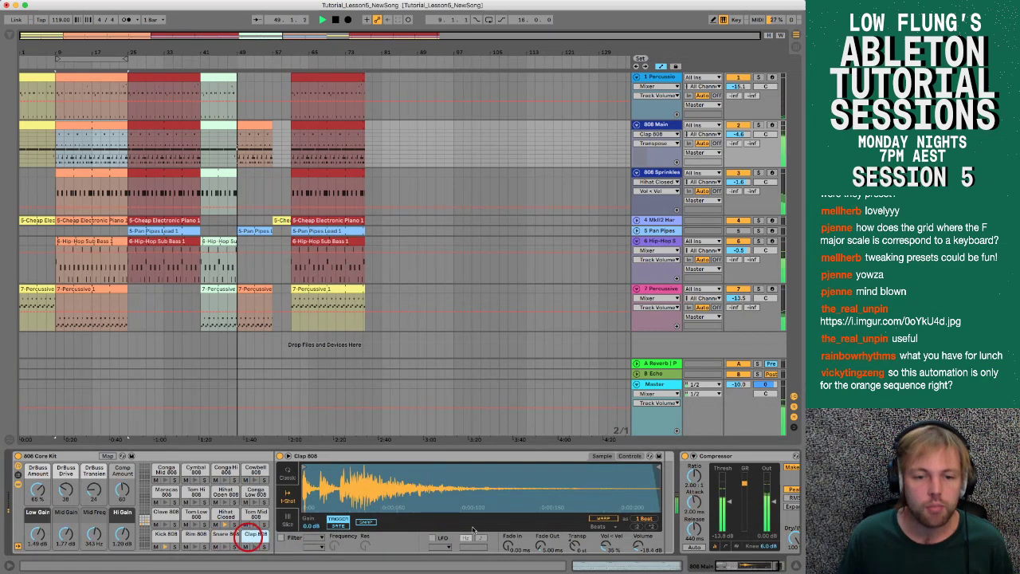
click(576, 548)
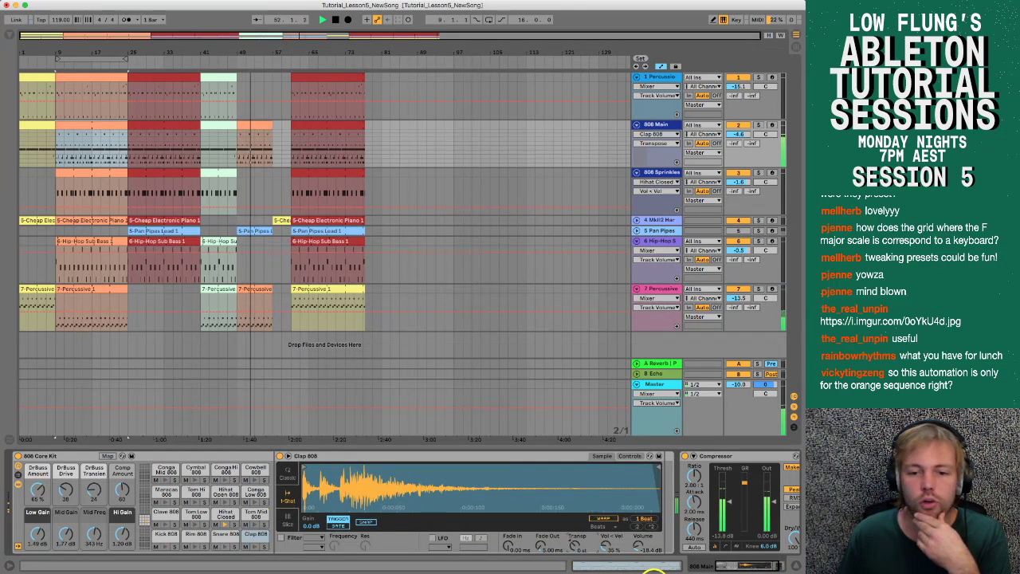
click(626, 568)
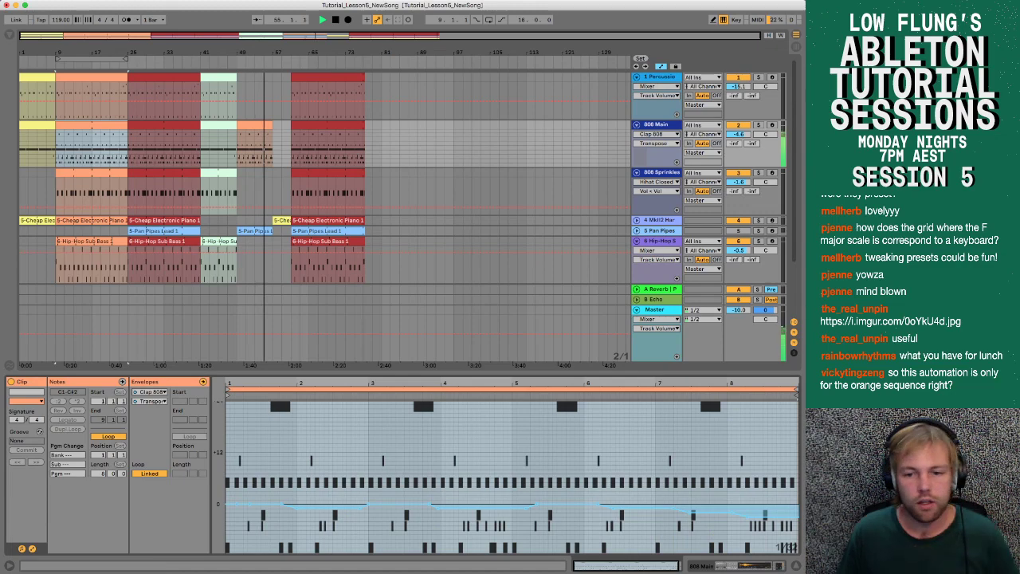
Step: Copy the bar 9 clip's full Transpose envelope to the start of the 808 Main clip at bar 49
click(755, 485)
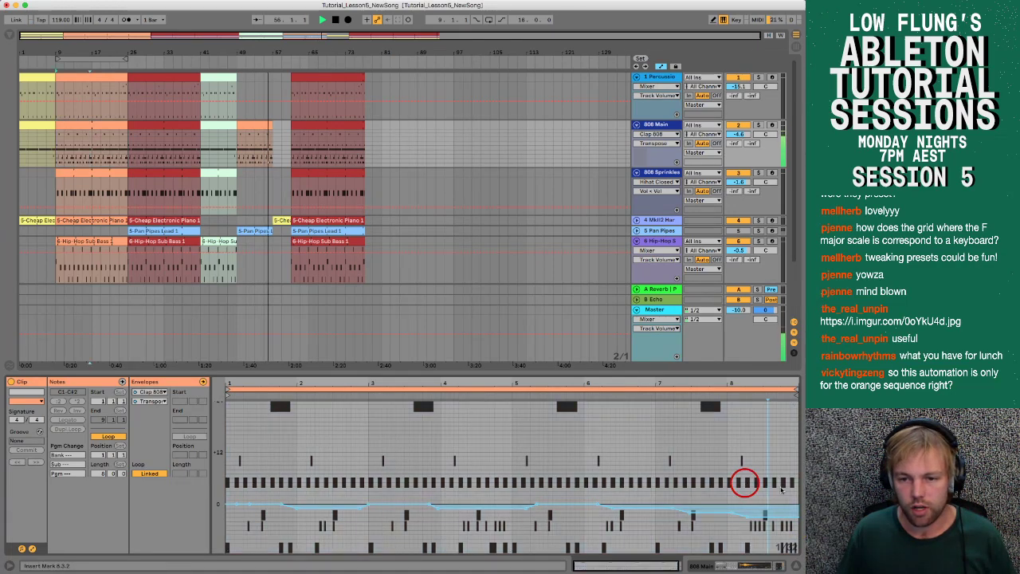
drag(781, 484, 213, 469)
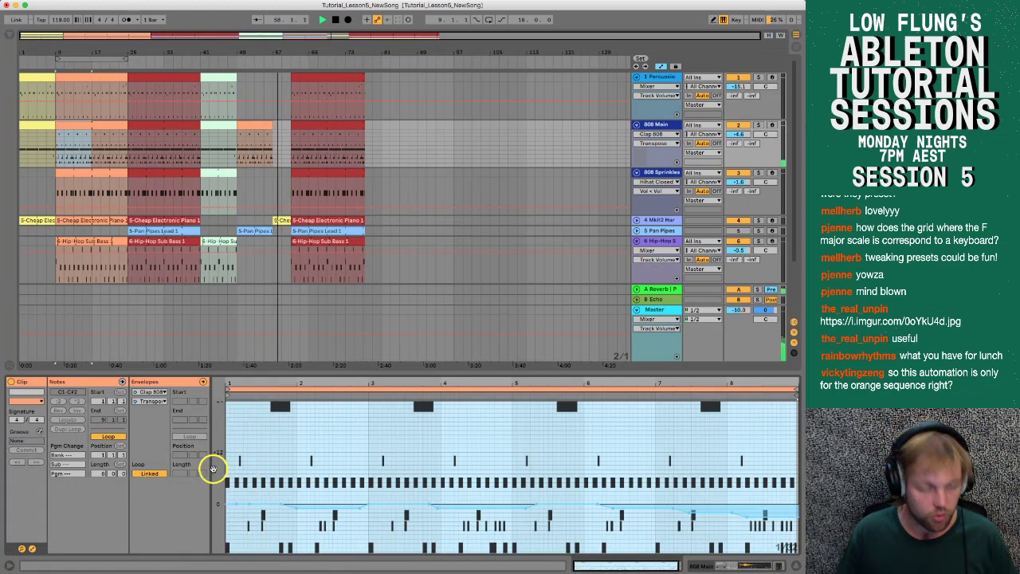
click(148, 122)
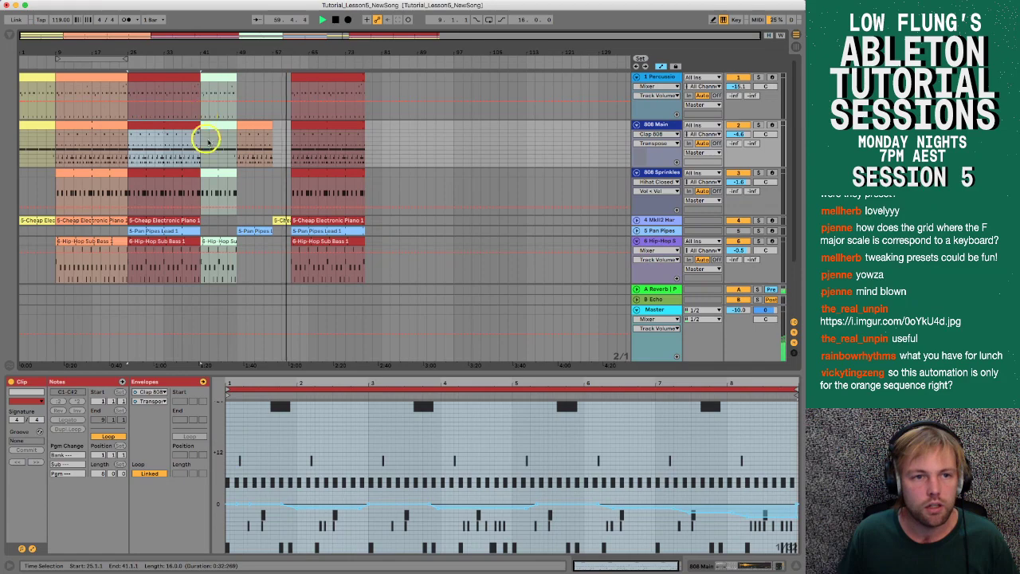
click(242, 126)
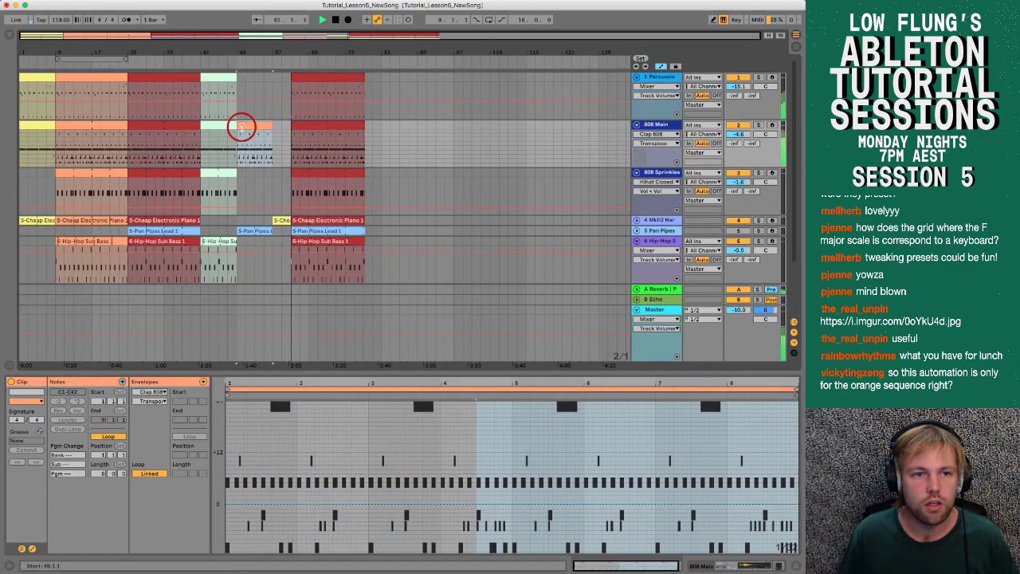
click(226, 433)
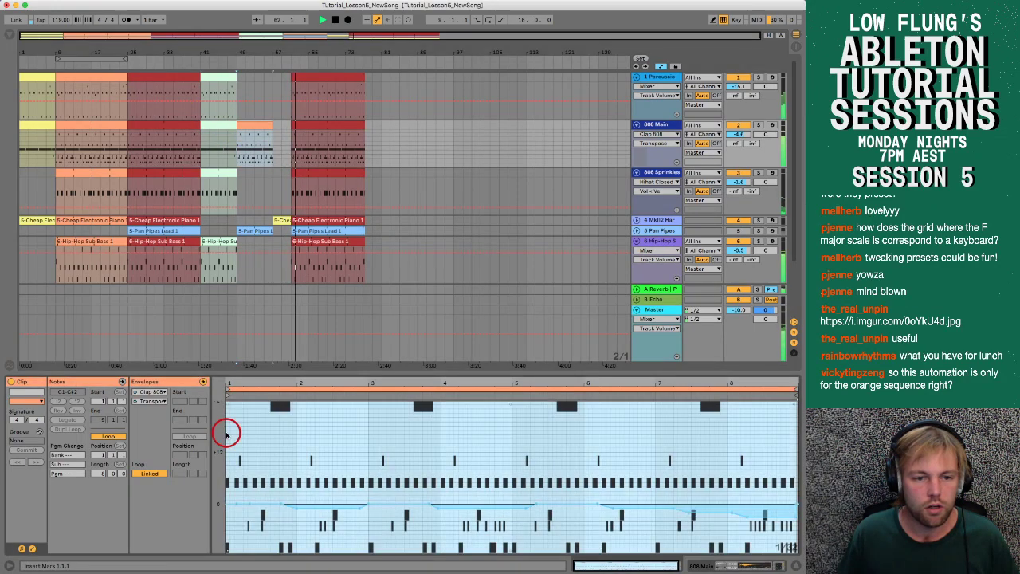
Step: Paste the copied Transpose envelope at the start of the 808 Main clip at bar 61 and clear the clip selection
click(316, 124)
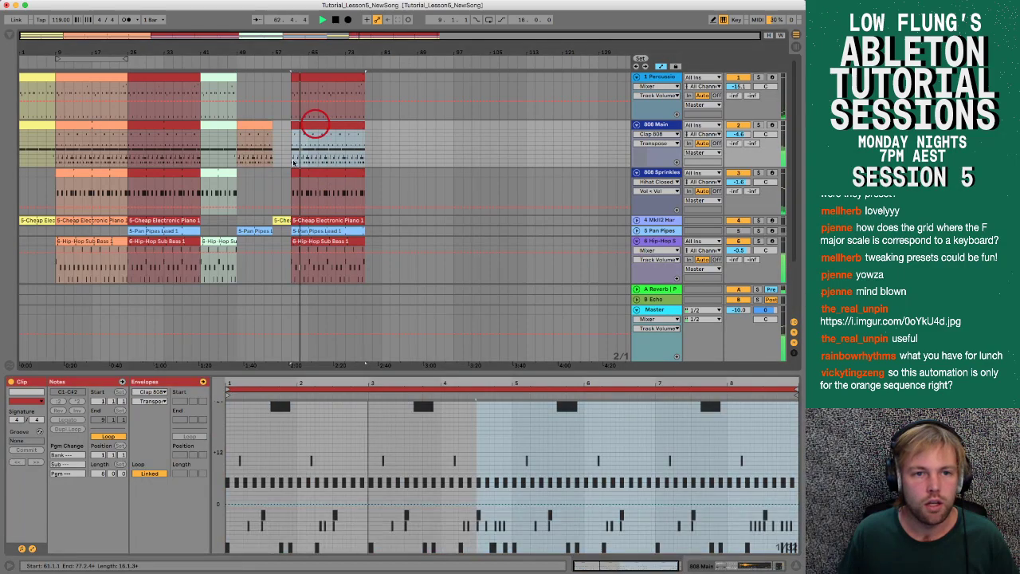
click(226, 431)
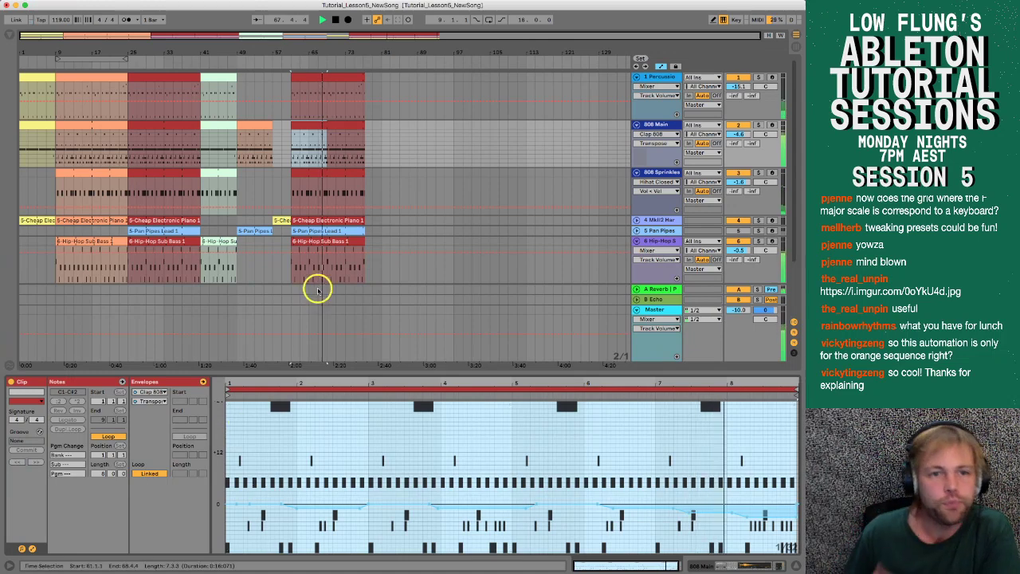
click(398, 147)
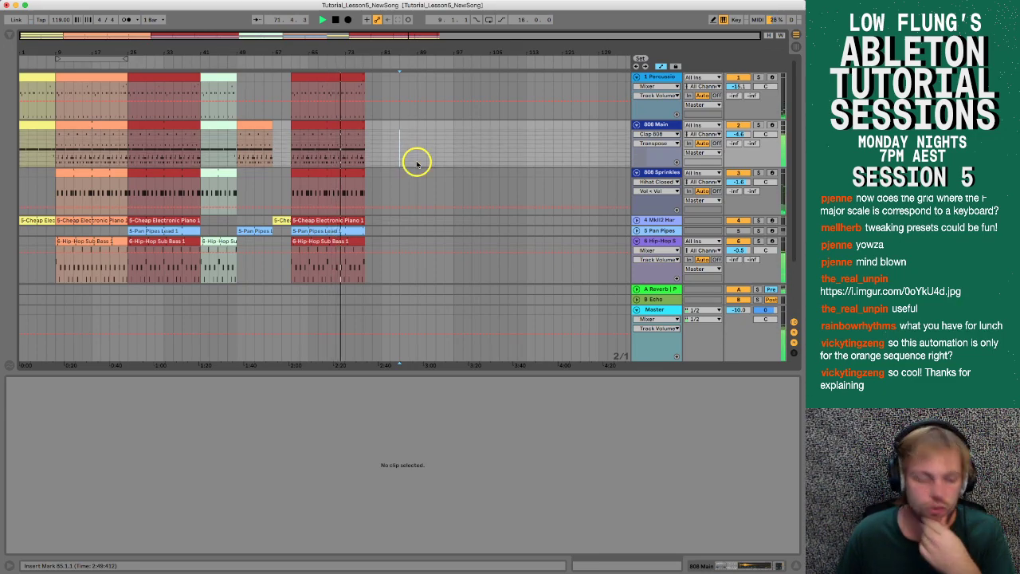
Step: Switch to Session View, hide the browser and recolour all clips in scene 1 lime green
key(Tab)
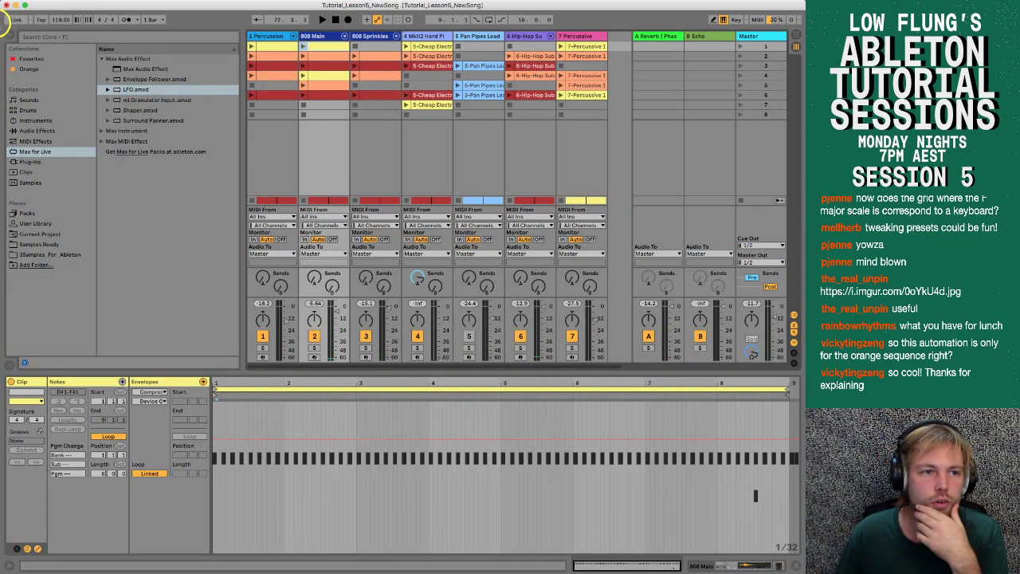
click(7, 33)
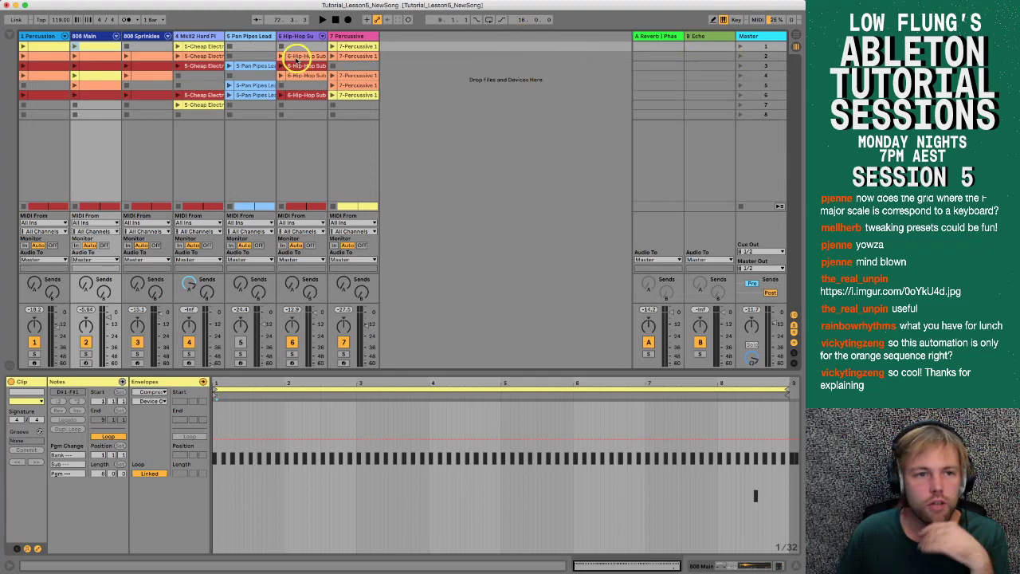
click(347, 46)
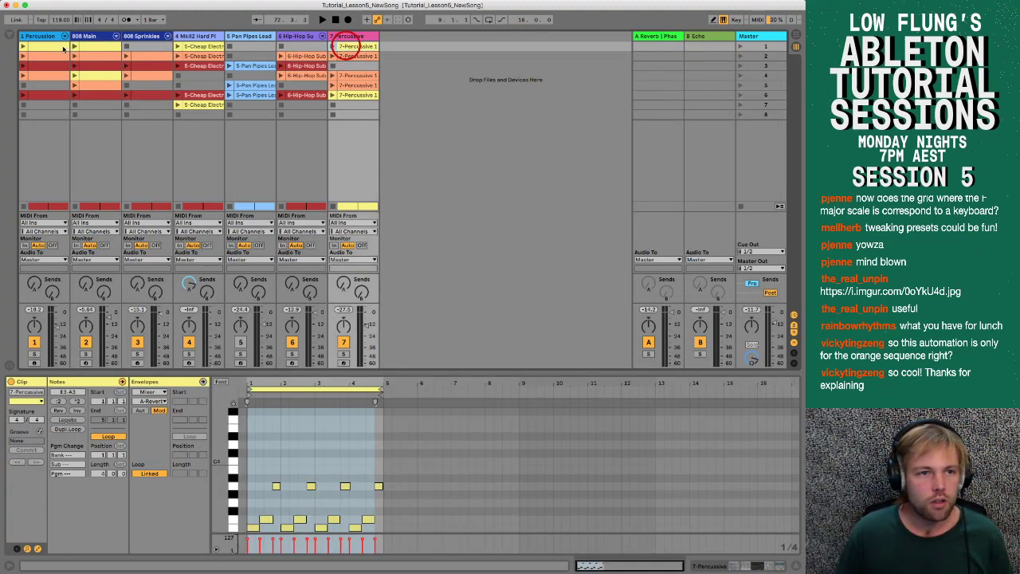
click(42, 36)
right_click(51, 46)
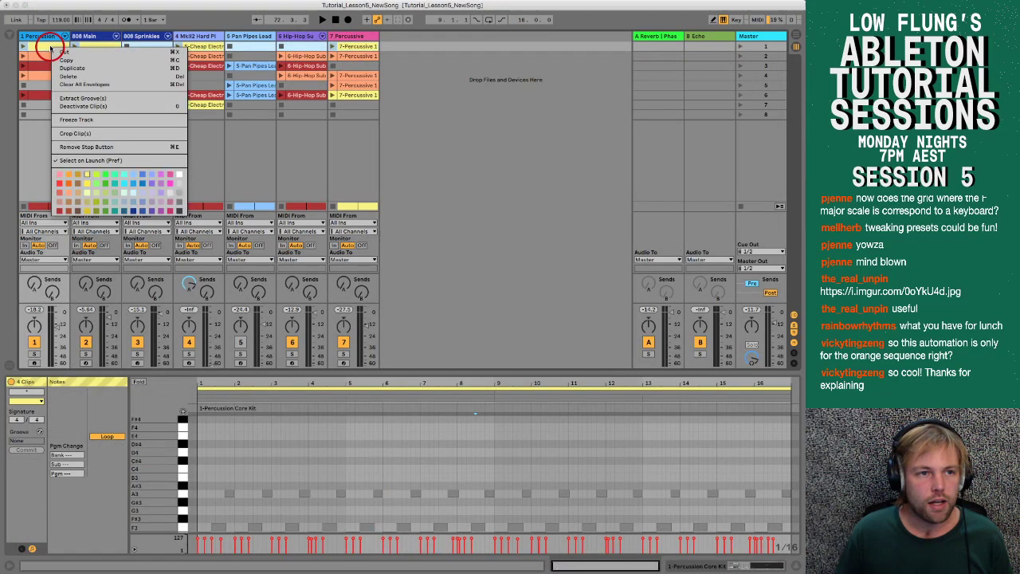
click(93, 174)
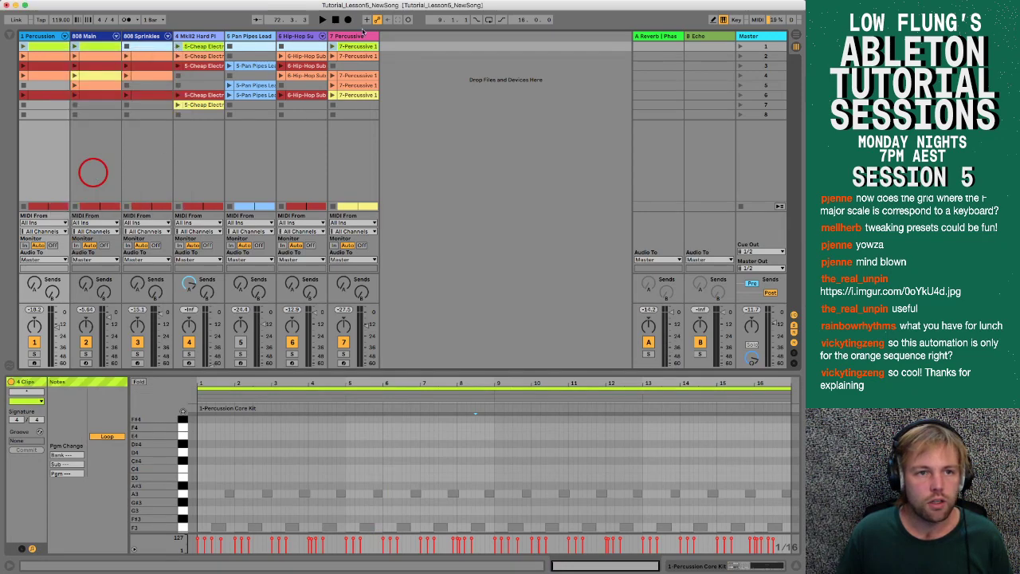
Step: Recolour all clips in scene 2, from 1 Percussion to 7 Percussive, green
click(345, 55)
shift+click(58, 58)
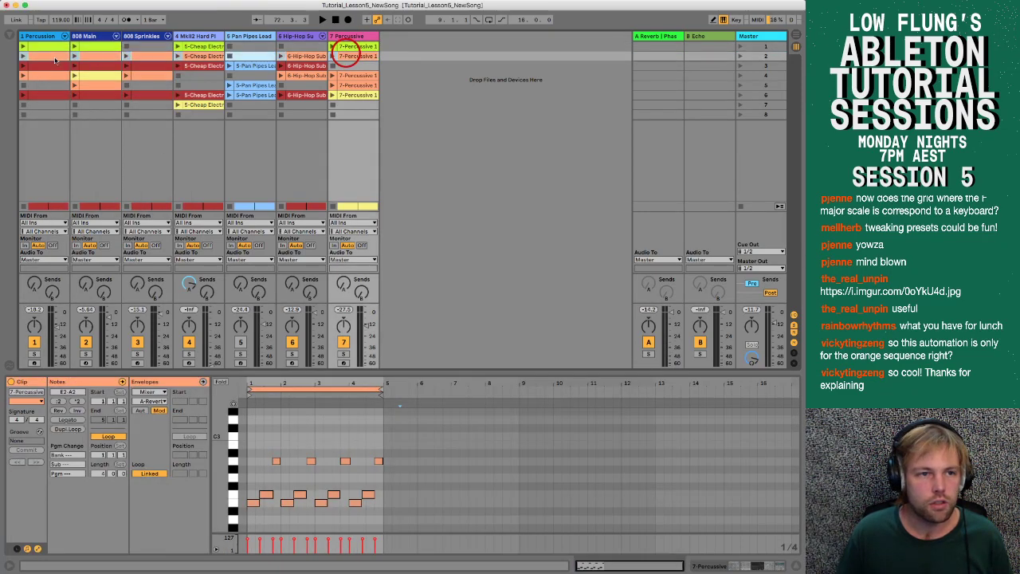
right_click(55, 59)
click(110, 195)
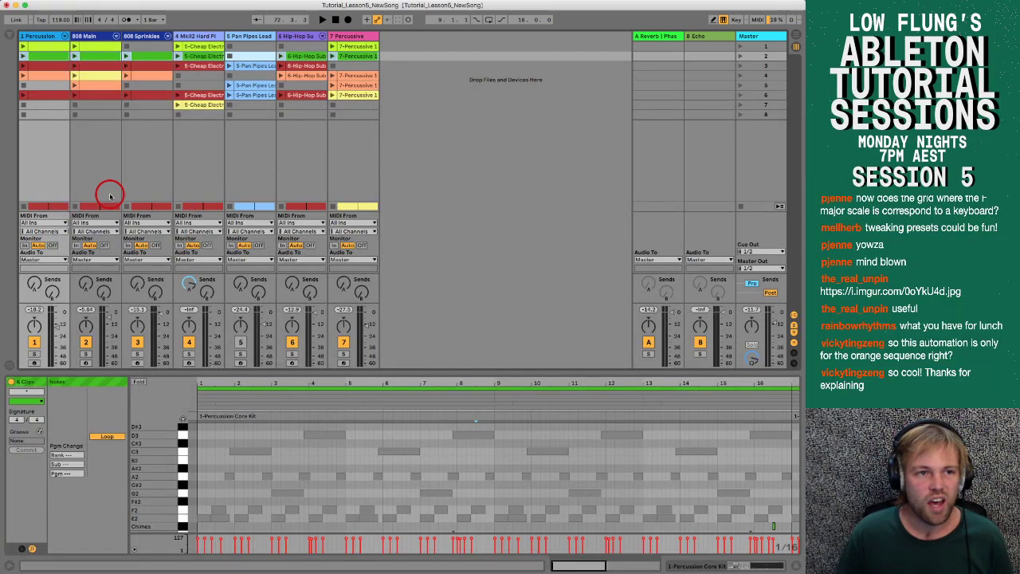
Step: Recolour all clips in scene 3 across the tracks pale olive green
click(52, 68)
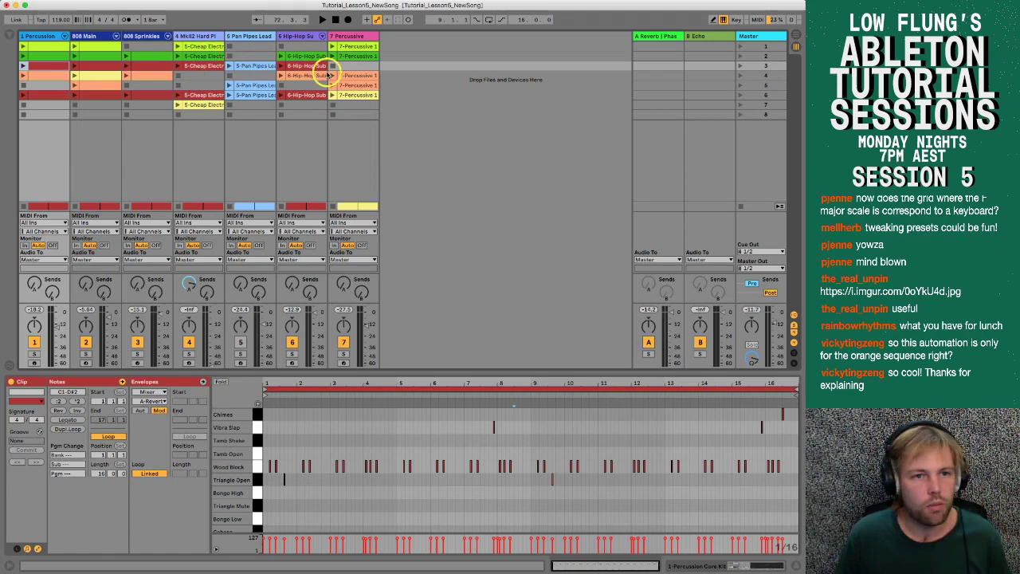
drag(356, 65, 273, 64)
right_click(298, 69)
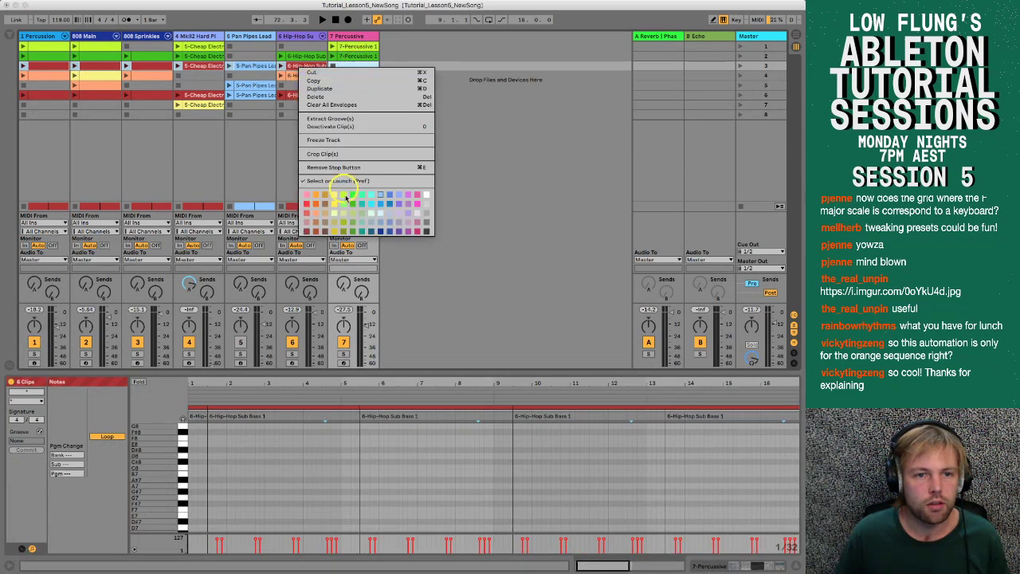
click(350, 214)
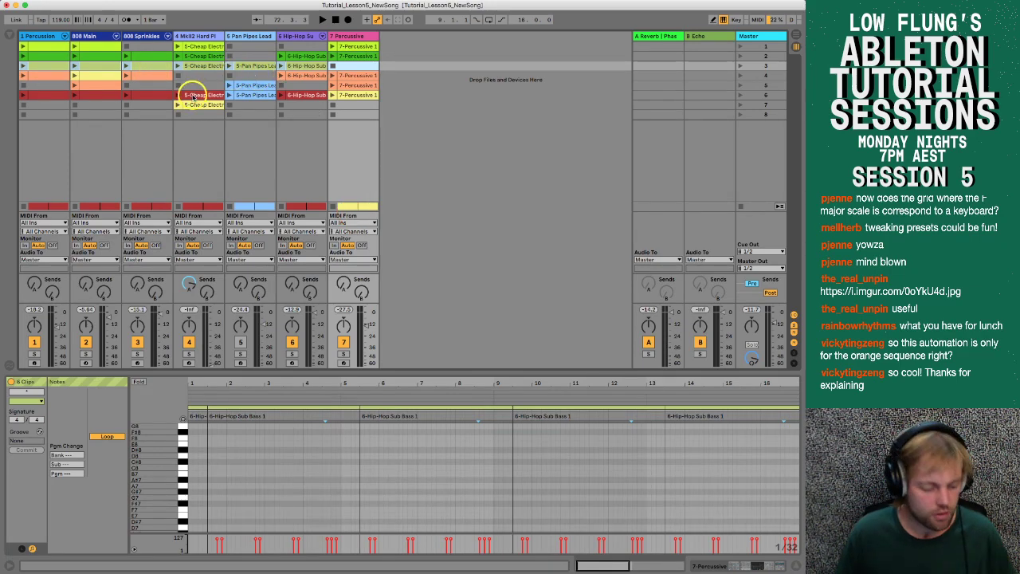
Step: Compare the clip colours of the Session View scenes with the matching sections in the Arrangement View
key(Tab)
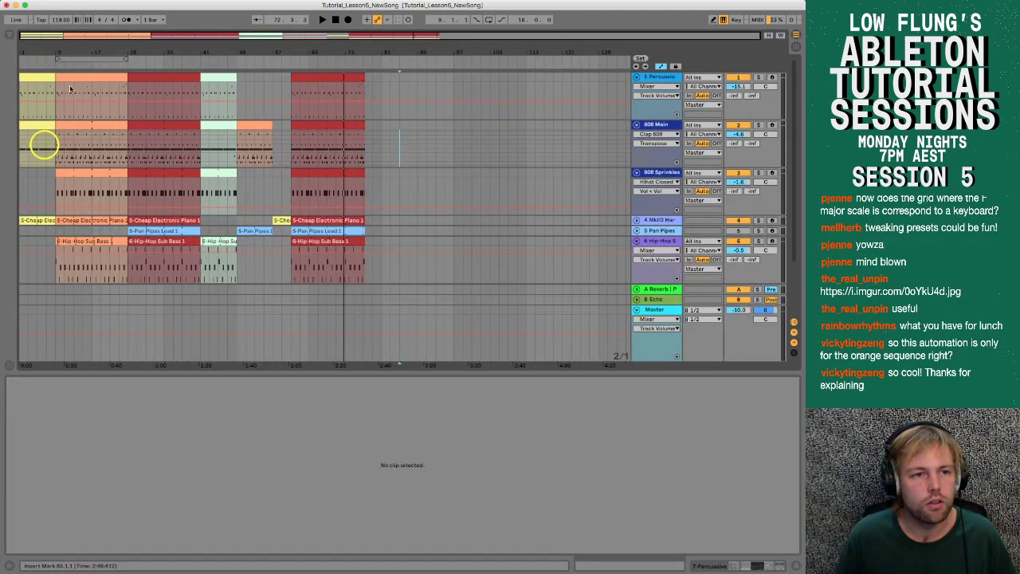
key(Tab)
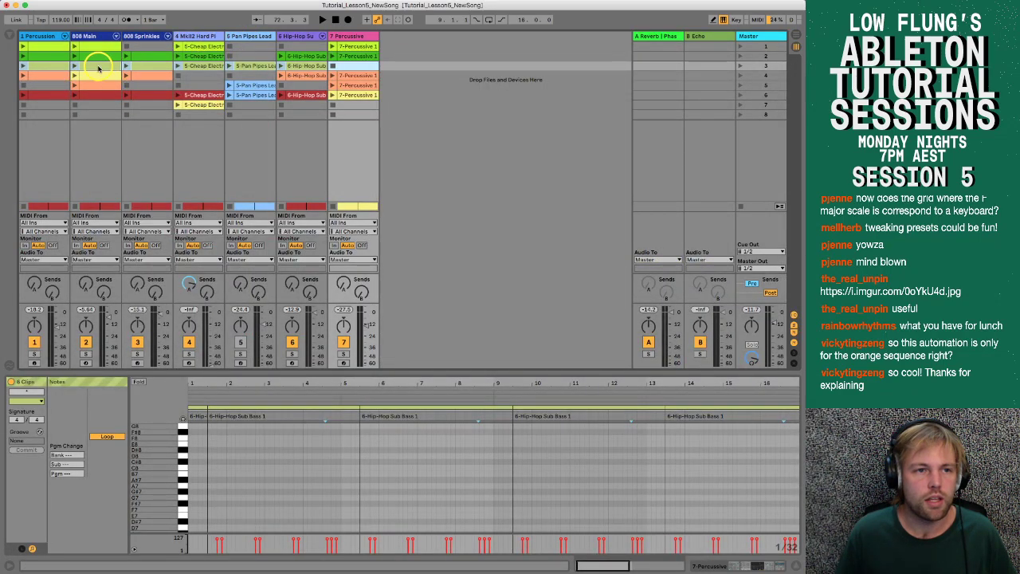
click(97, 67)
key(Tab)
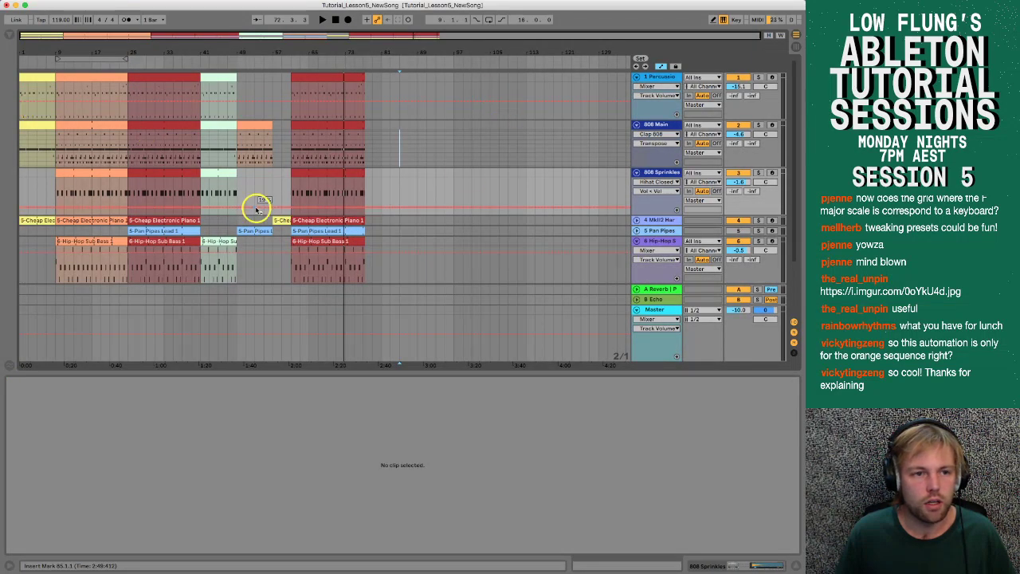
Step: Select the yellow opening clips in the Arrangement View and compare them with the scene 1 clips in the Session View
click(32, 77)
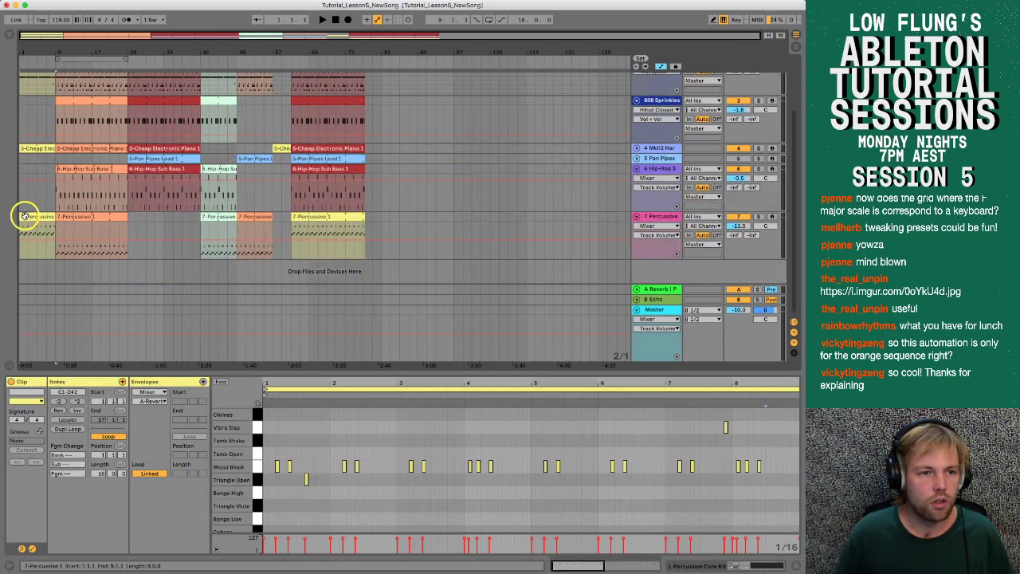
shift+click(25, 216)
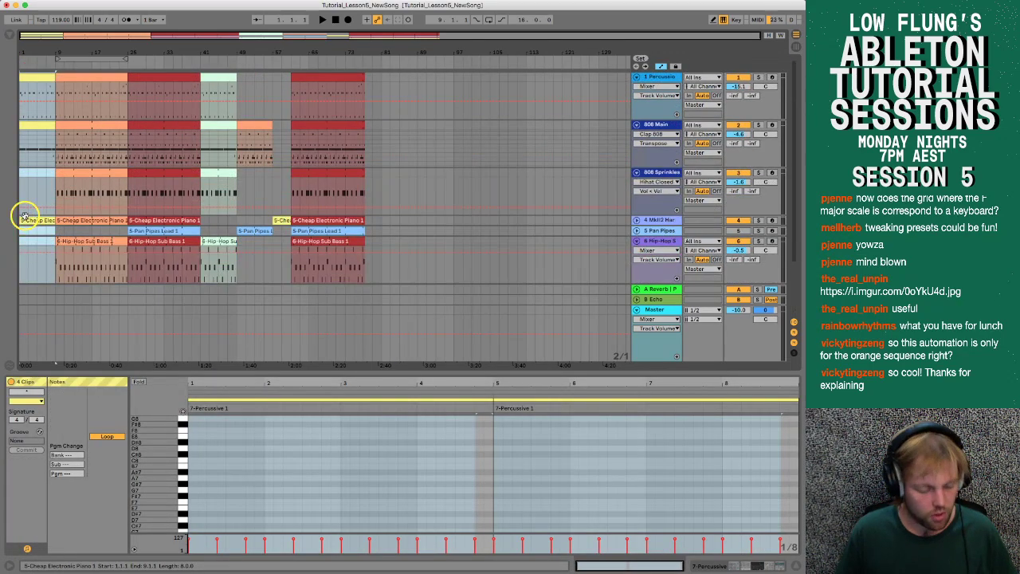
key(Tab)
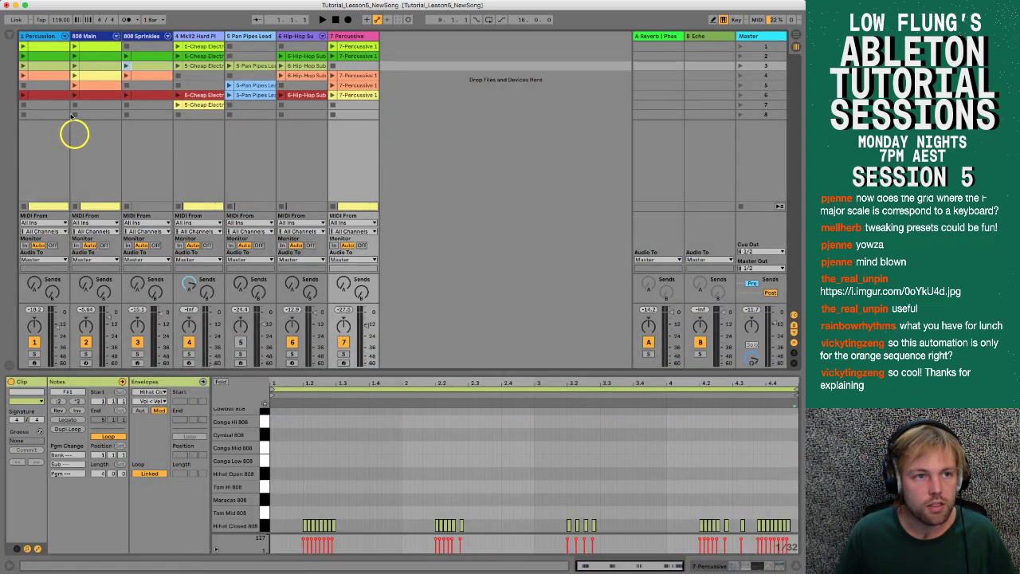
click(41, 49)
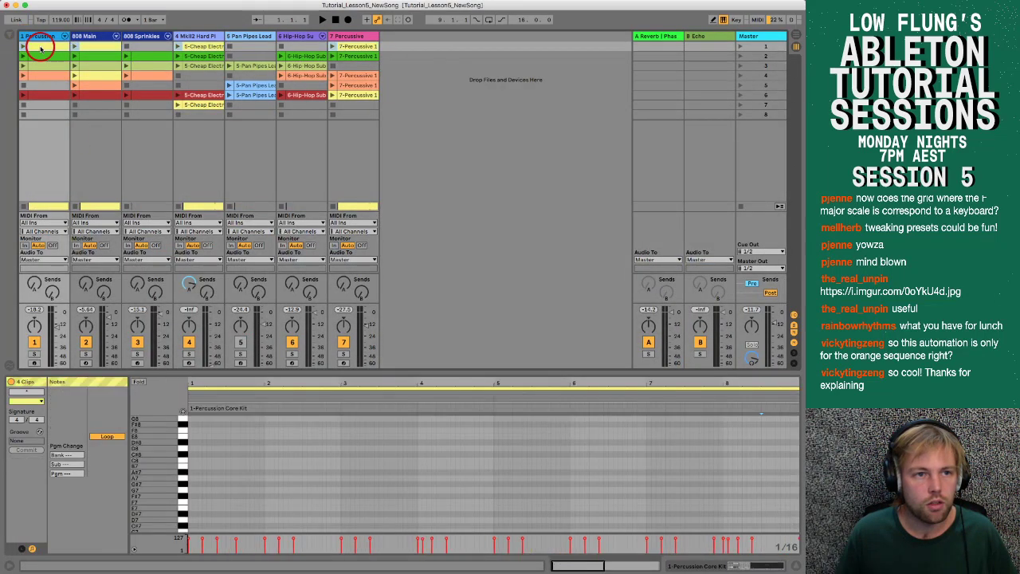
click(415, 73)
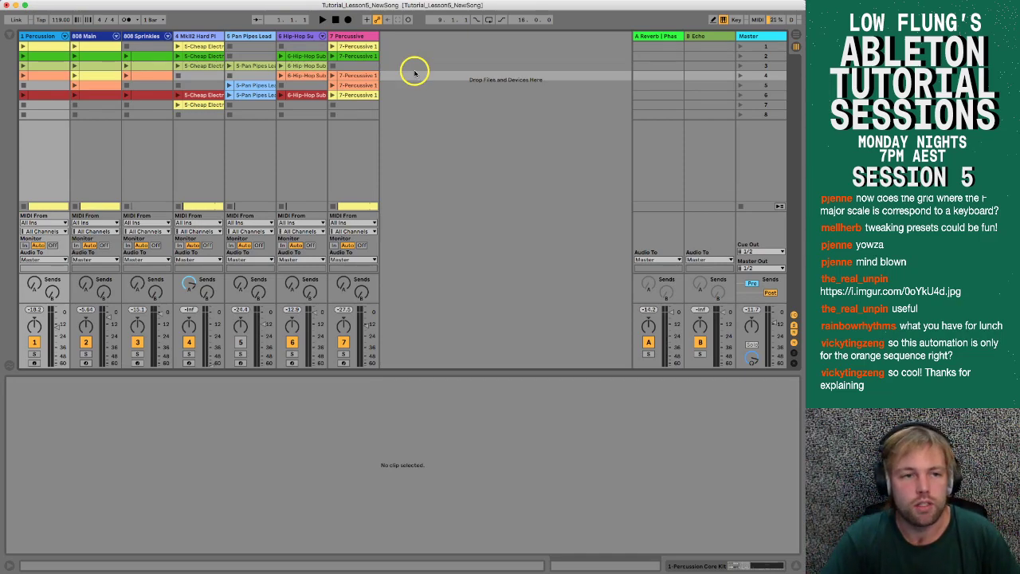
Step: Switch between the Arrangement and Session Views to compare the orange section's 808 Main clip with the Session scenes
key(Tab)
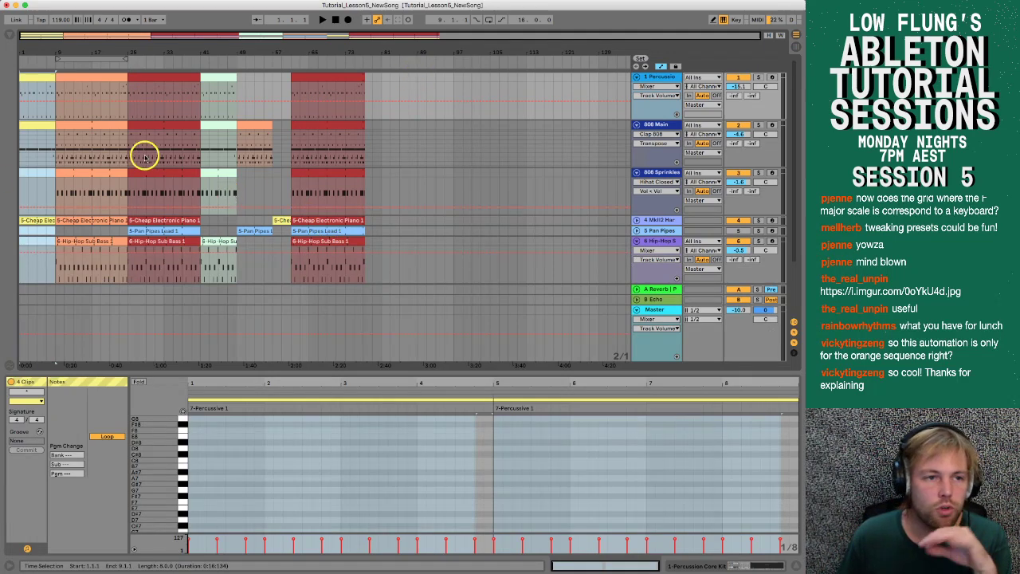
click(68, 156)
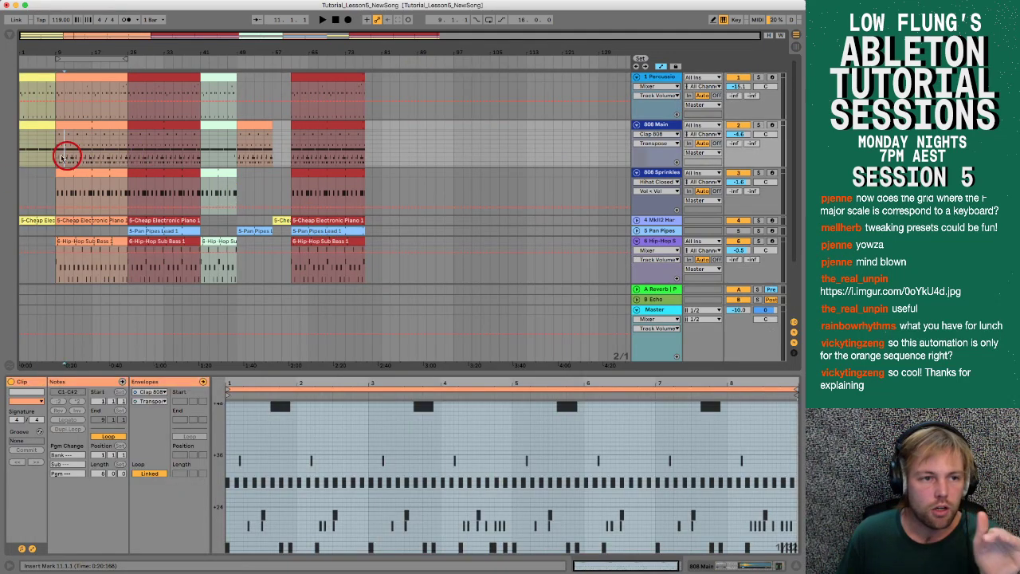
key(Tab)
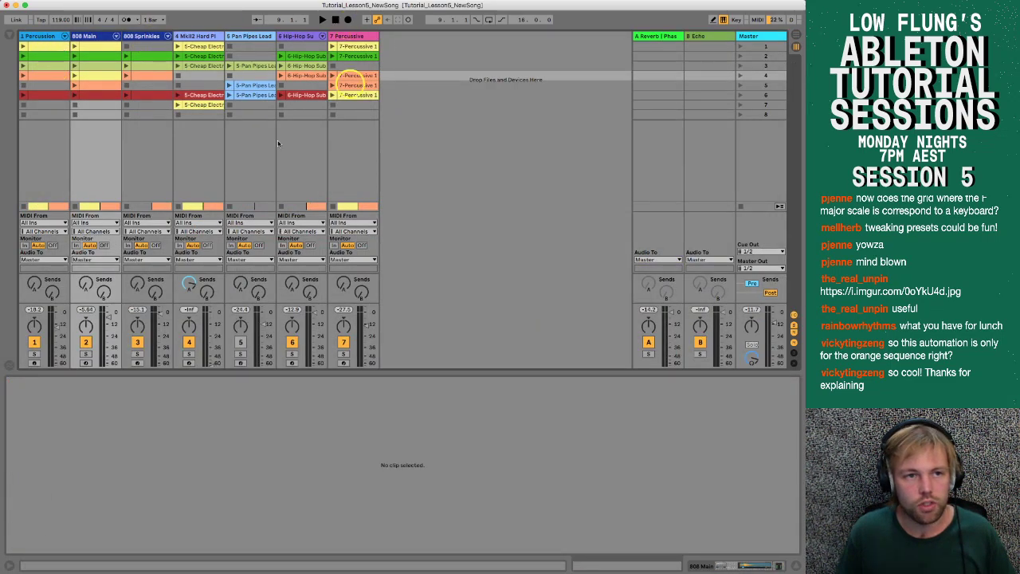
key(Tab)
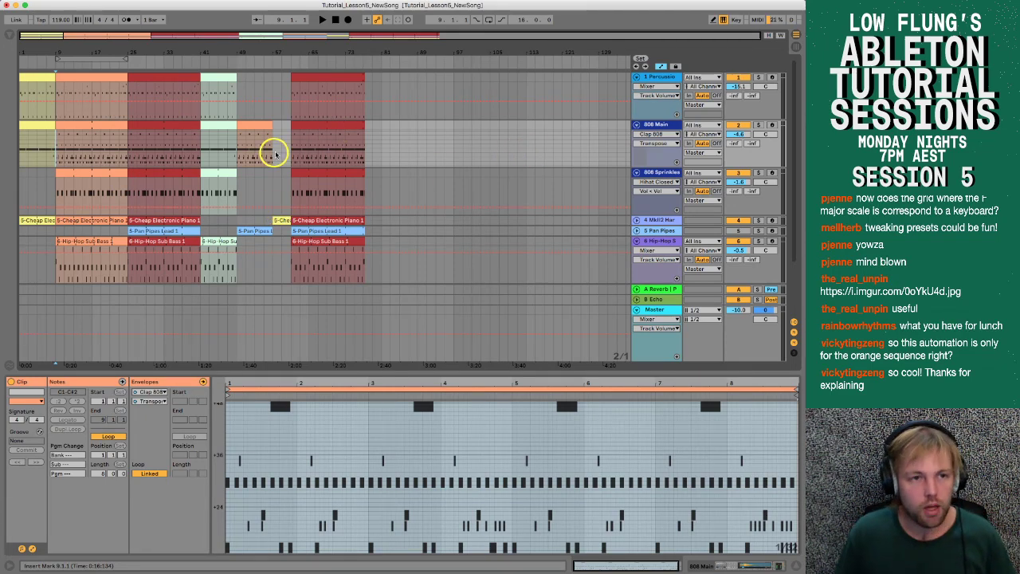
key(Tab)
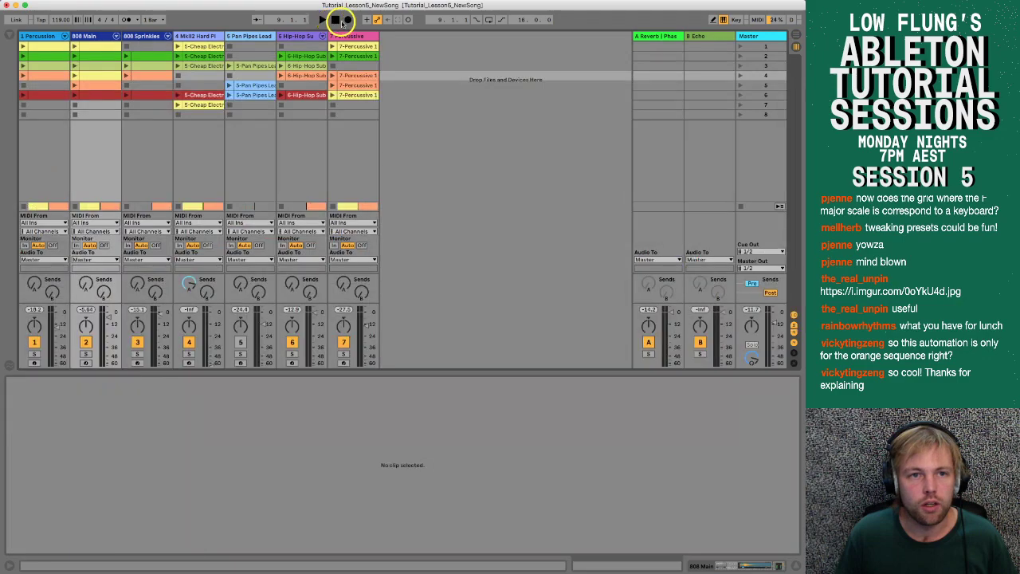
key(Tab)
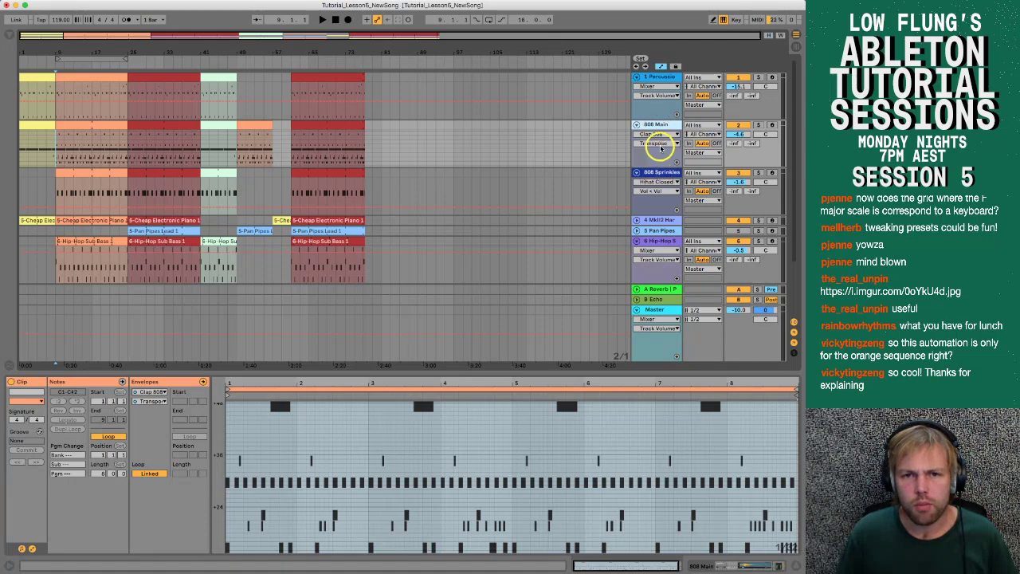
Step: Show the MkII Hard Piano track's devices and examine its F Major scale and Minor chord effects, with the browser shown
click(661, 220)
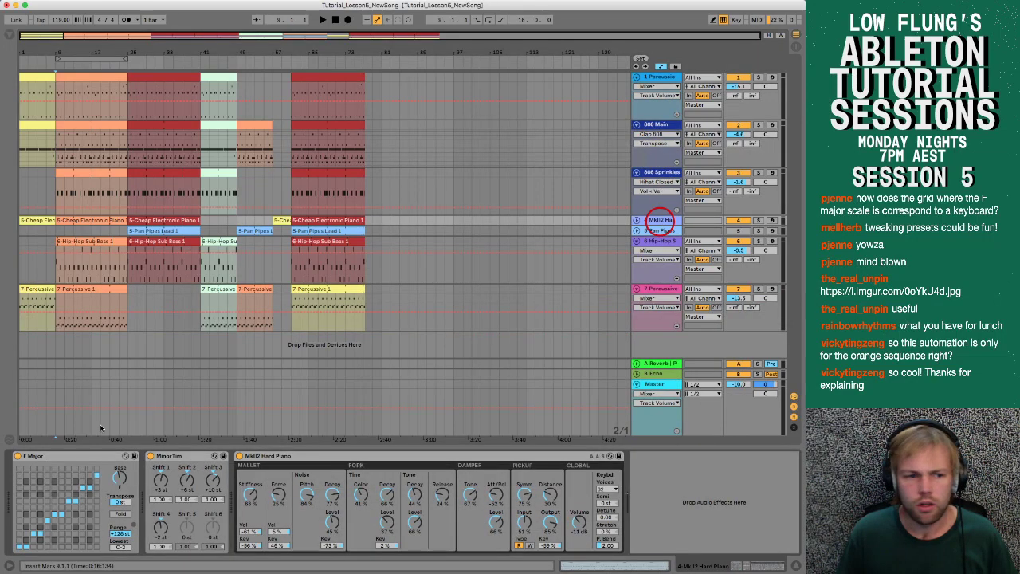
click(44, 456)
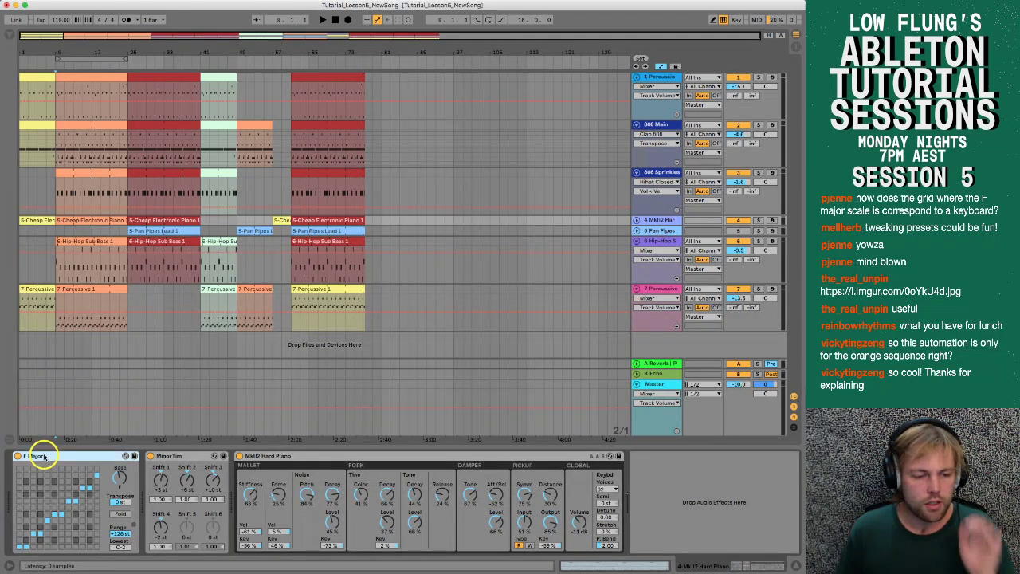
click(7, 39)
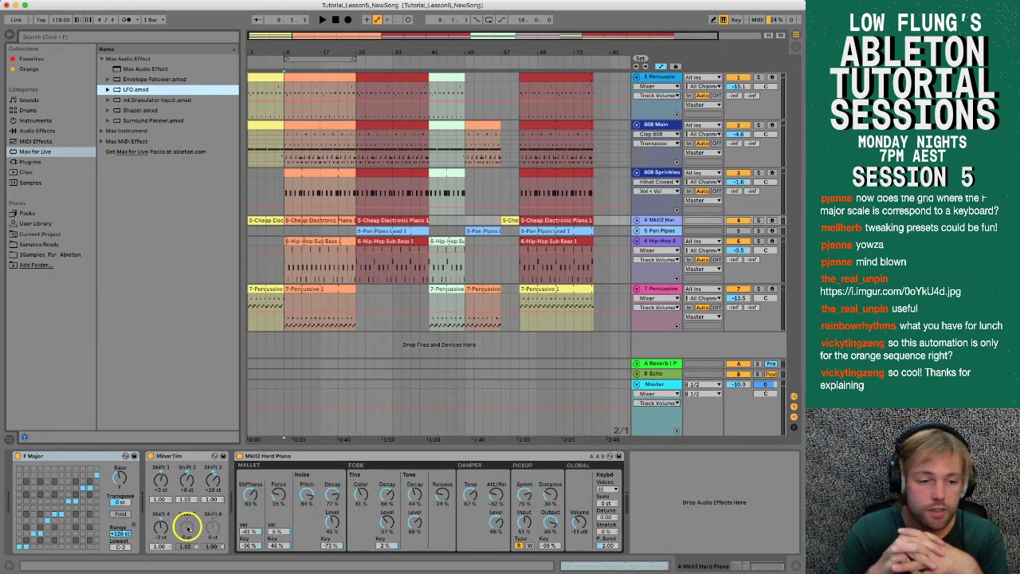
click(64, 461)
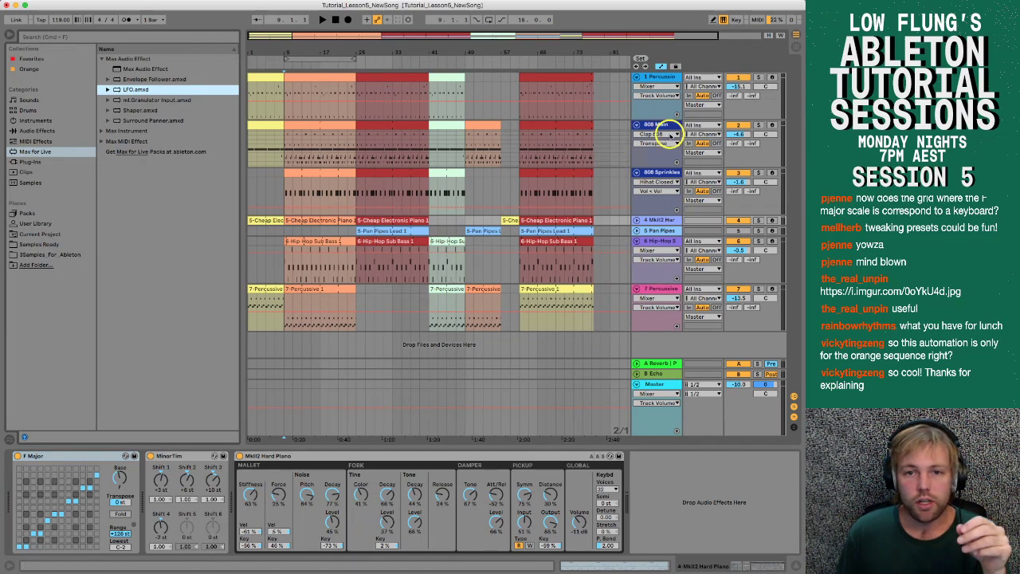
Step: Examine the 7 Percussive track's devices and the 808 Main track's Snare 808 chain, including its LFO, Auto Filter and Compressor
click(656, 289)
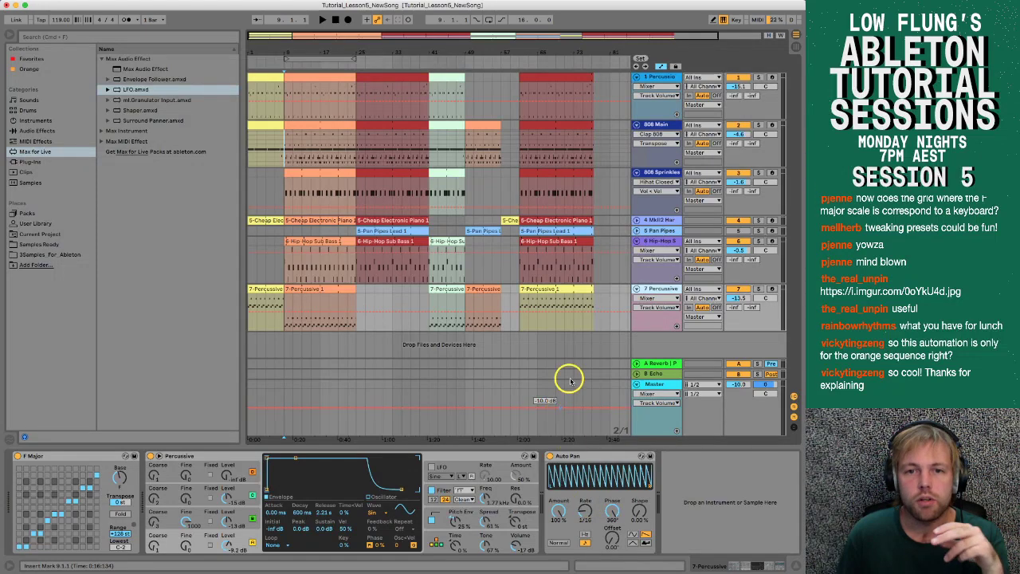
click(658, 125)
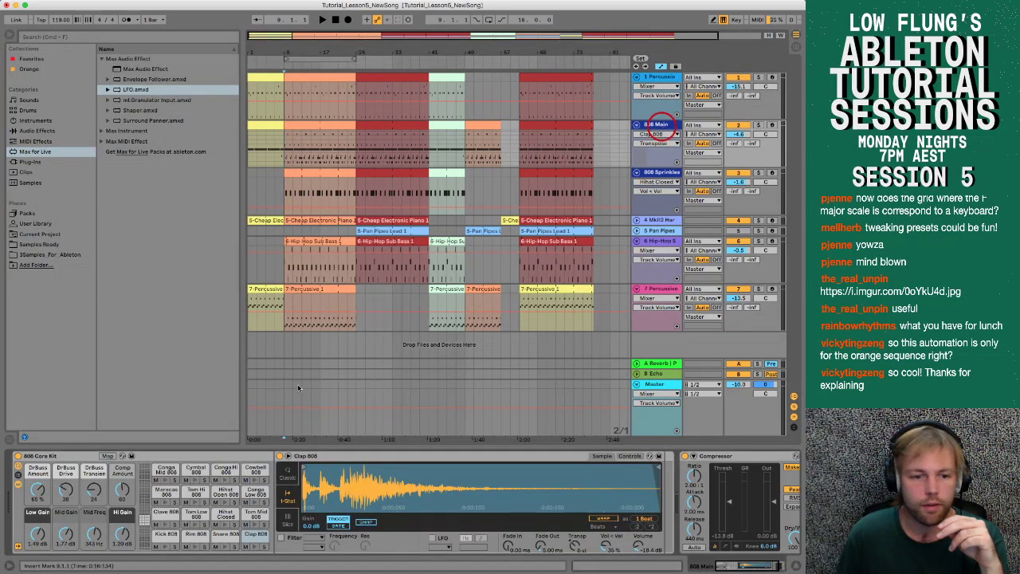
click(222, 536)
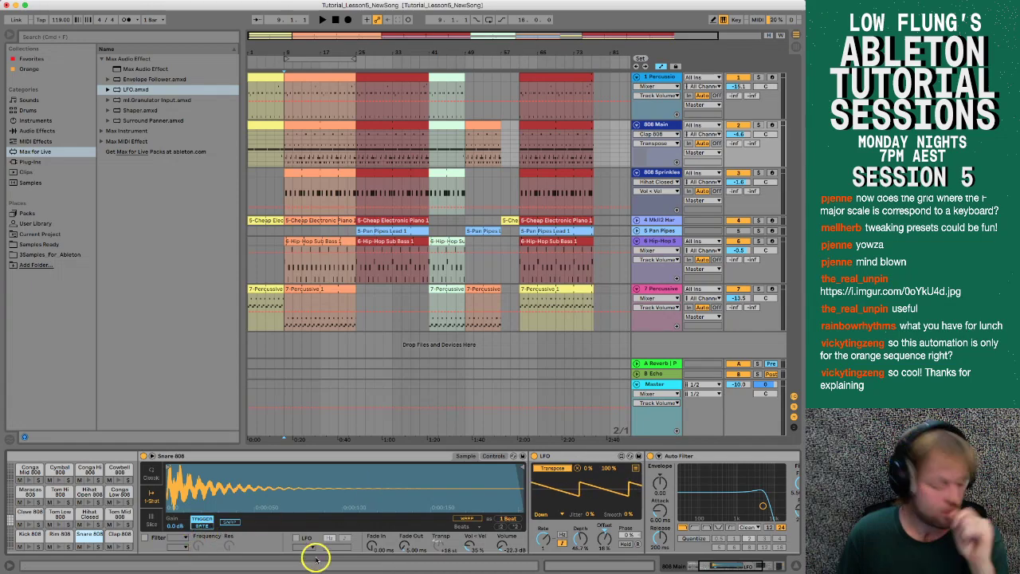
click(451, 535)
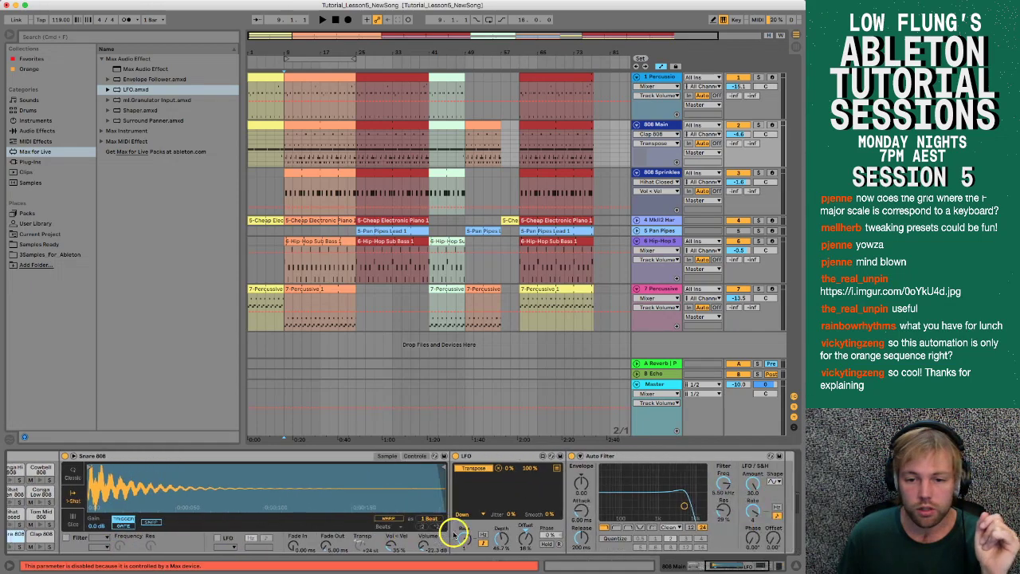
scroll(456, 534, right, 5)
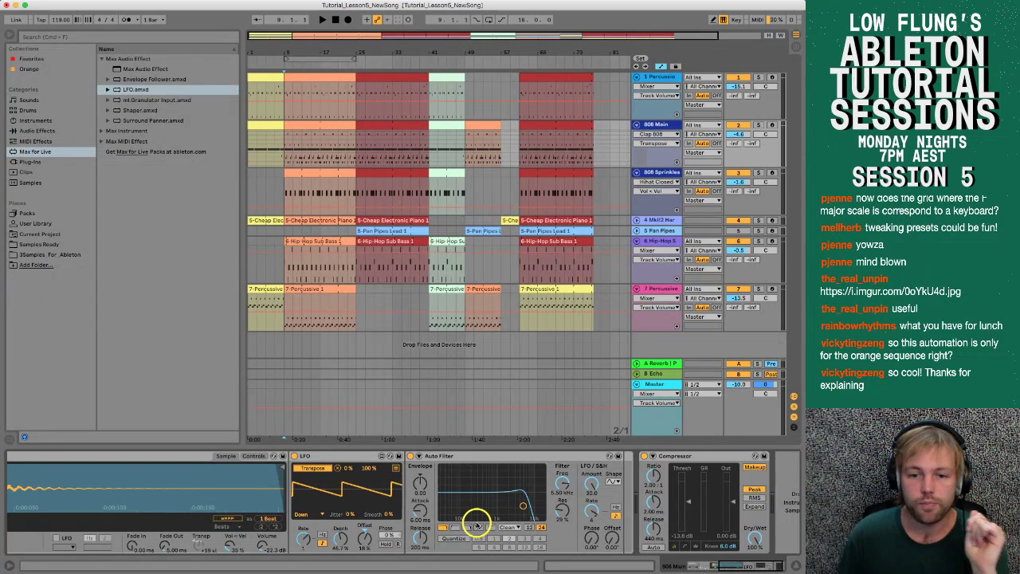
scroll(476, 524, right, 1)
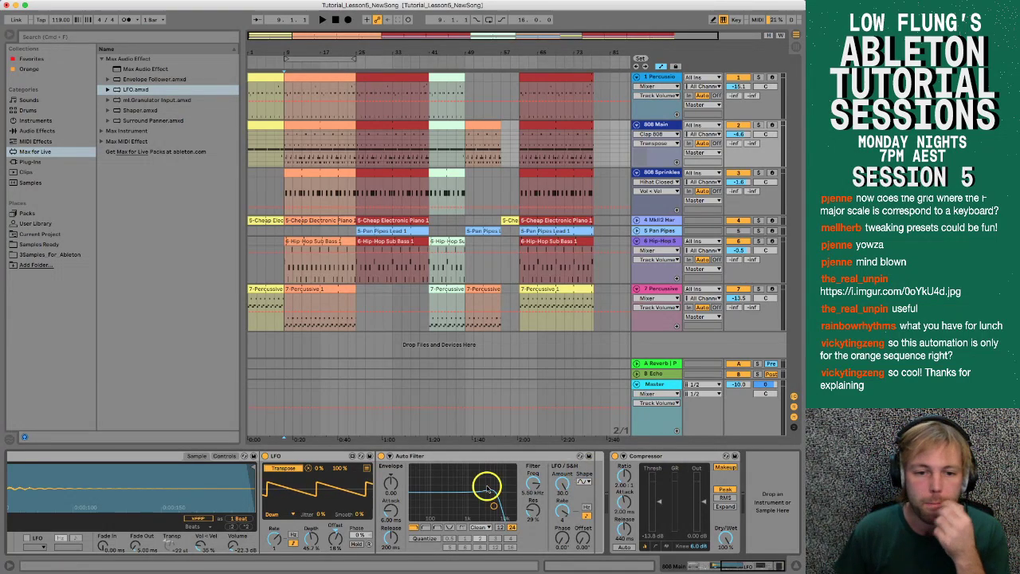
scroll(486, 486, left, 3)
scroll(486, 486, left, 15)
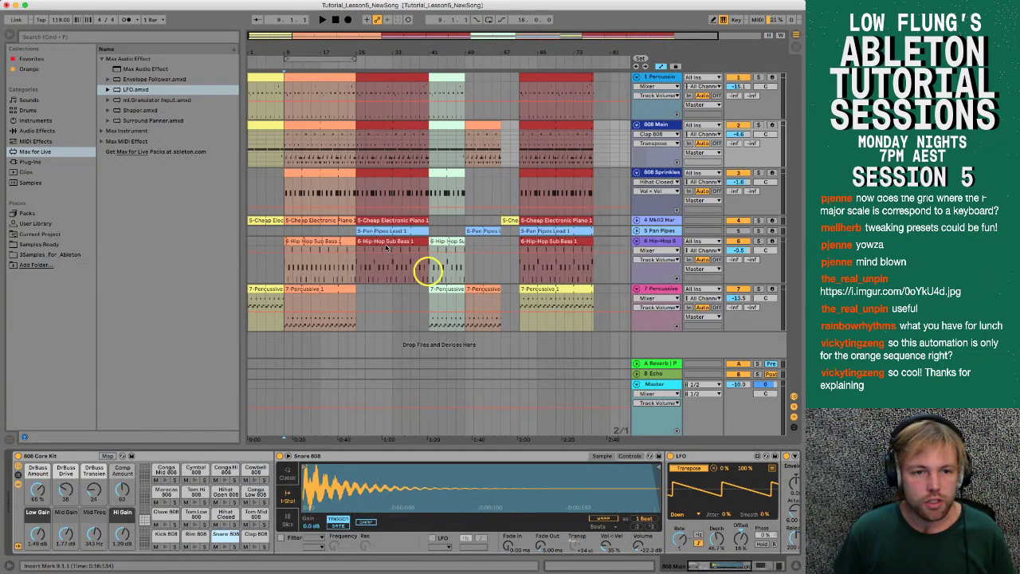
Step: Open the notes of the first orange 7-Percussive clip and hide its clip envelope settings
click(310, 292)
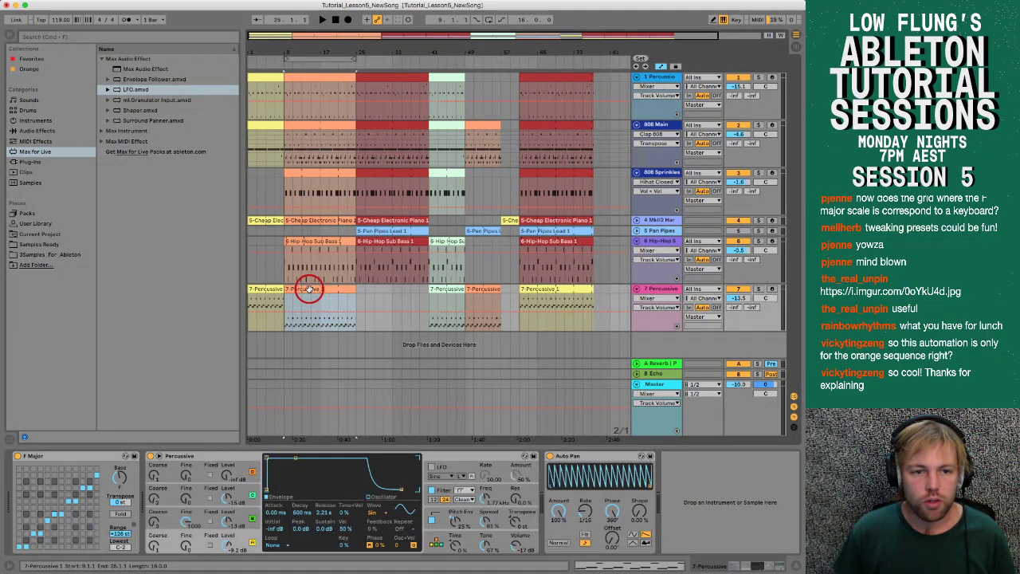
click(659, 564)
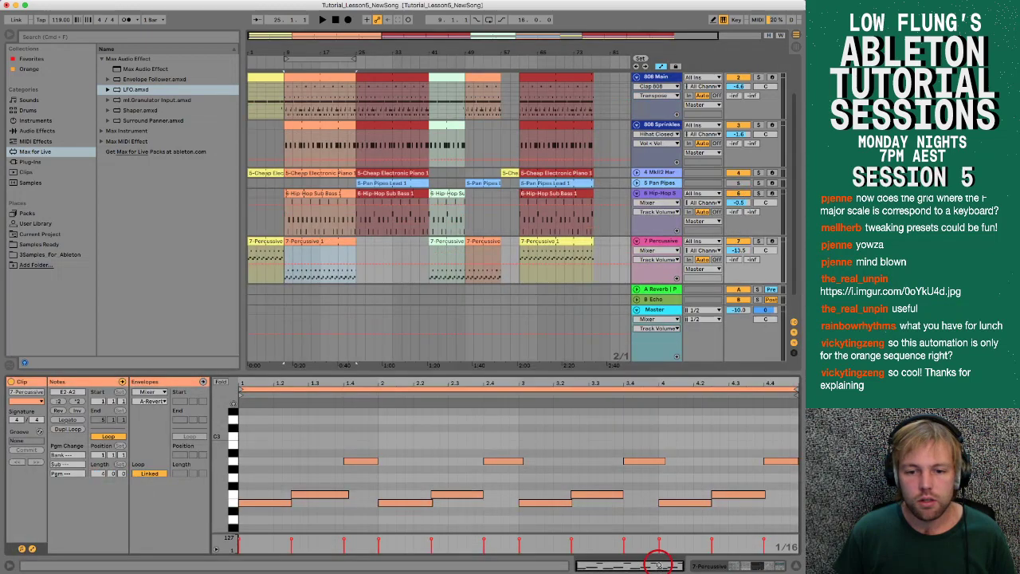
click(33, 549)
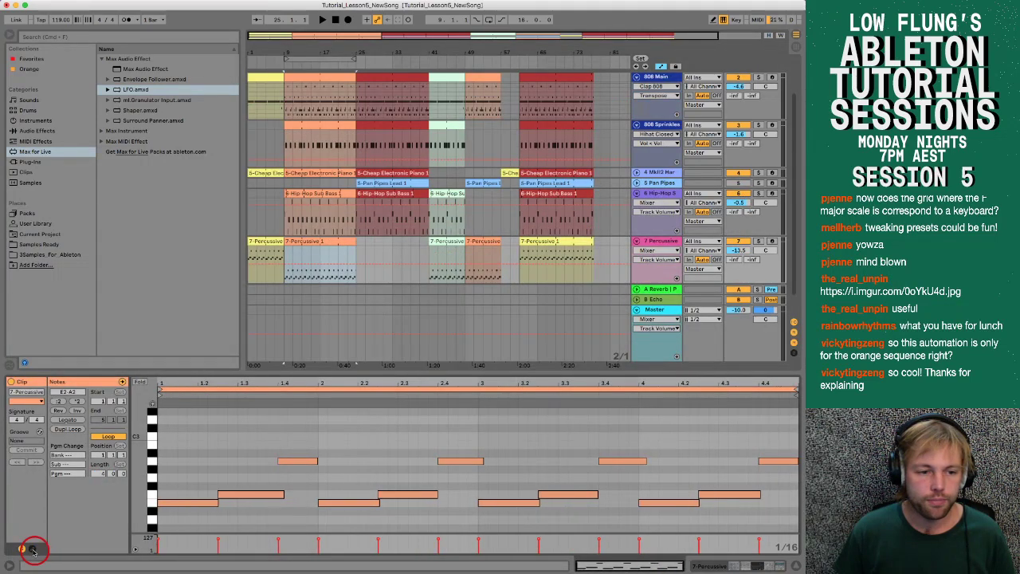
click(32, 550)
click(33, 550)
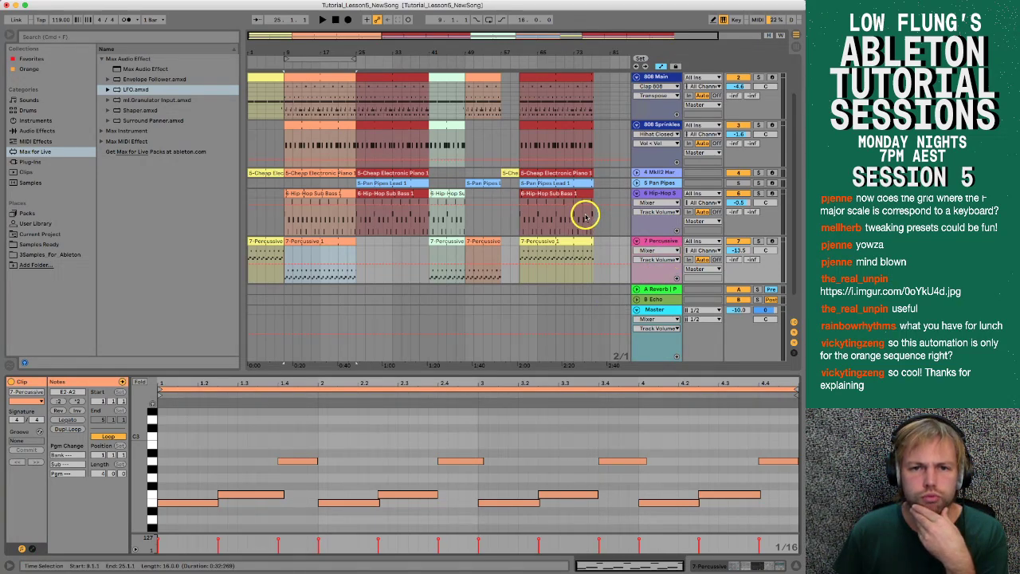
Step: Show the 7 Percussive track's Auto Pan, solo the track, start playback and set the Master volume to -1.9 dB
click(660, 125)
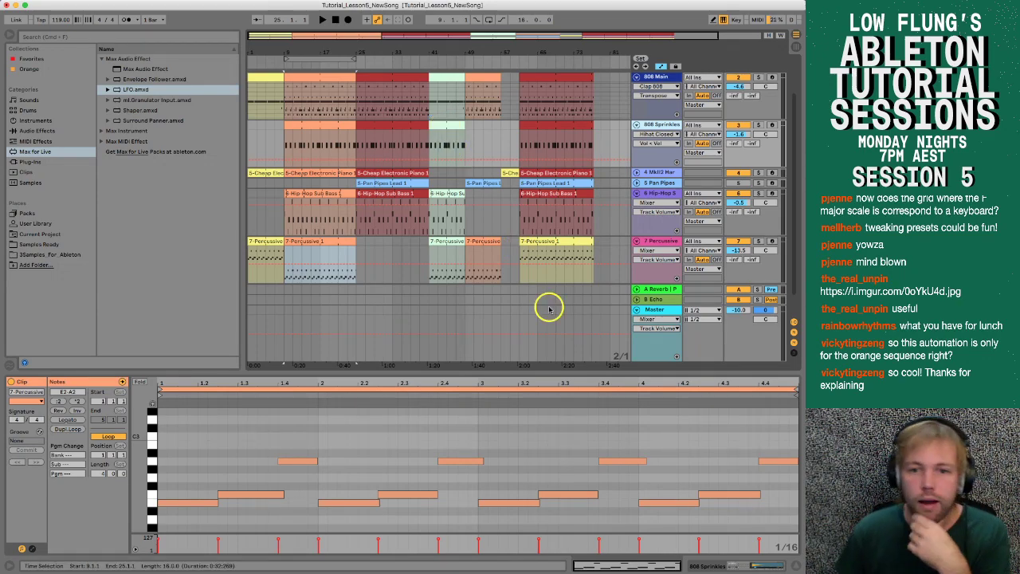
click(668, 241)
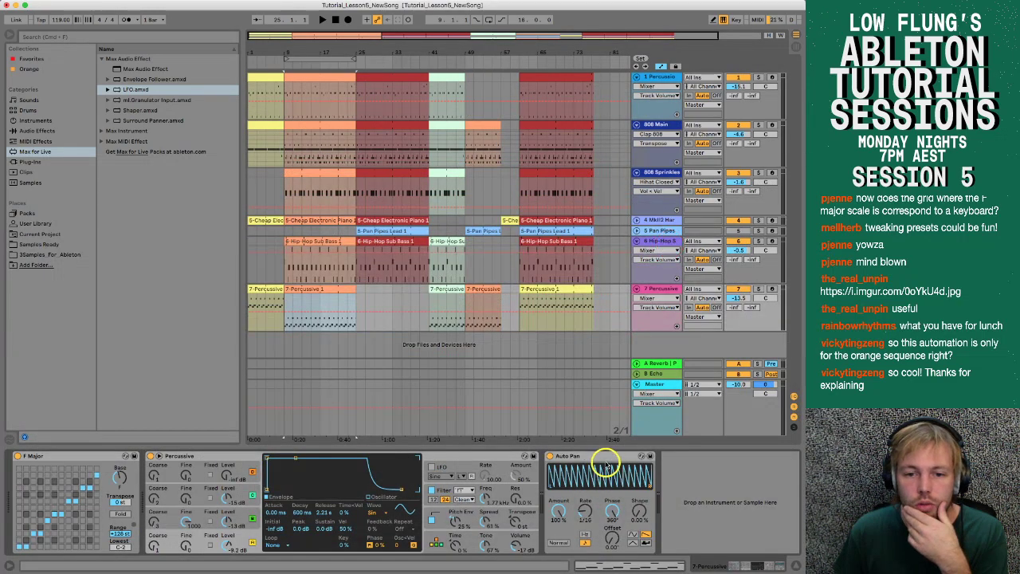
click(588, 456)
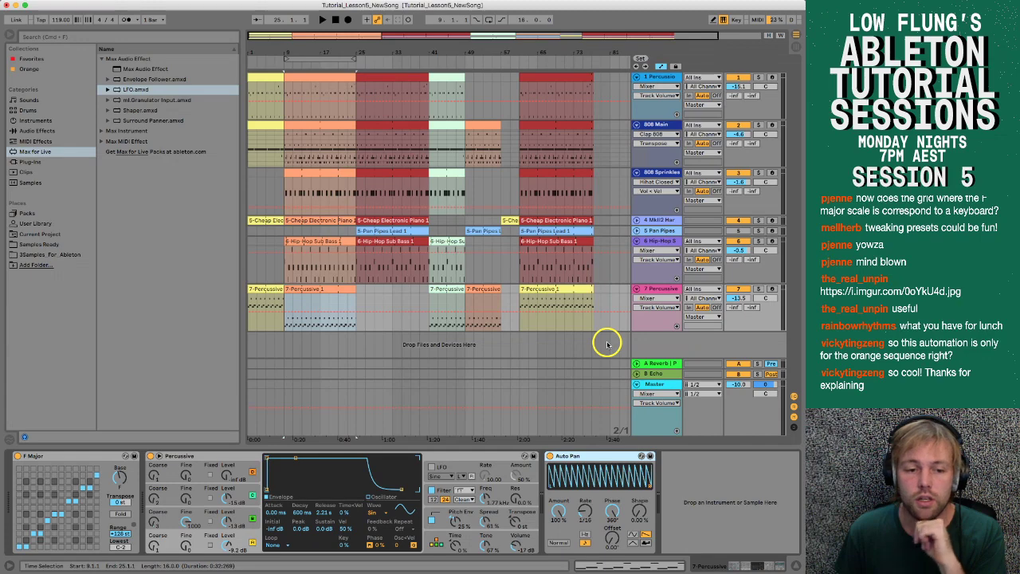
click(760, 291)
key(space)
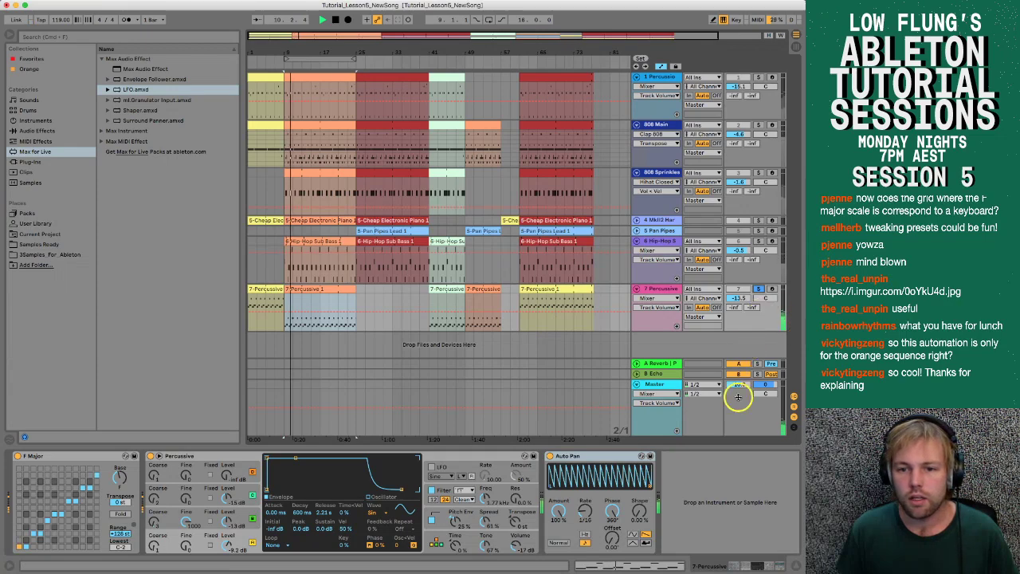
drag(738, 385, 739, 387)
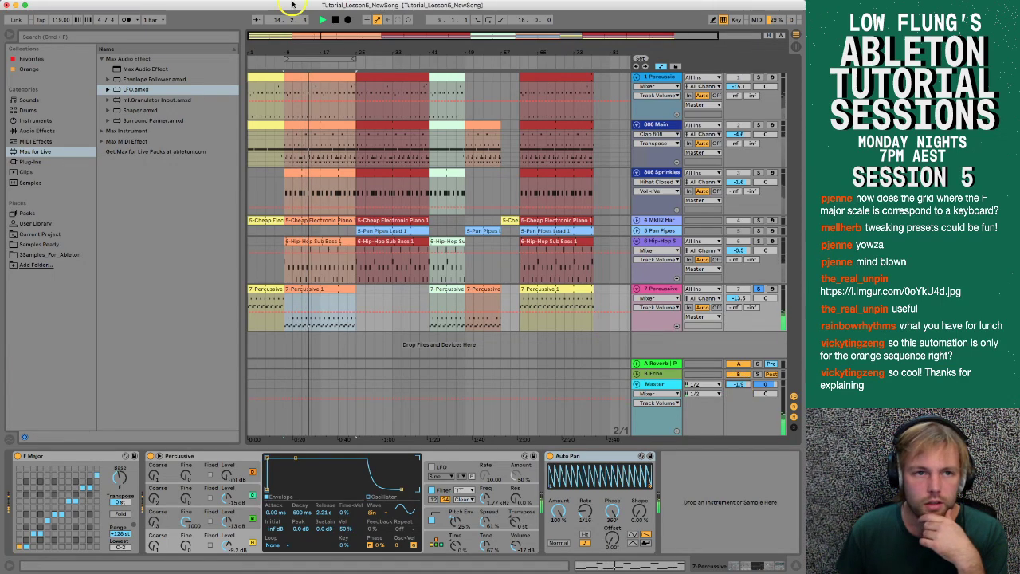
Step: Turn on looping for the 16-bar orange section starting at bar 9
click(338, 62)
right_click(339, 62)
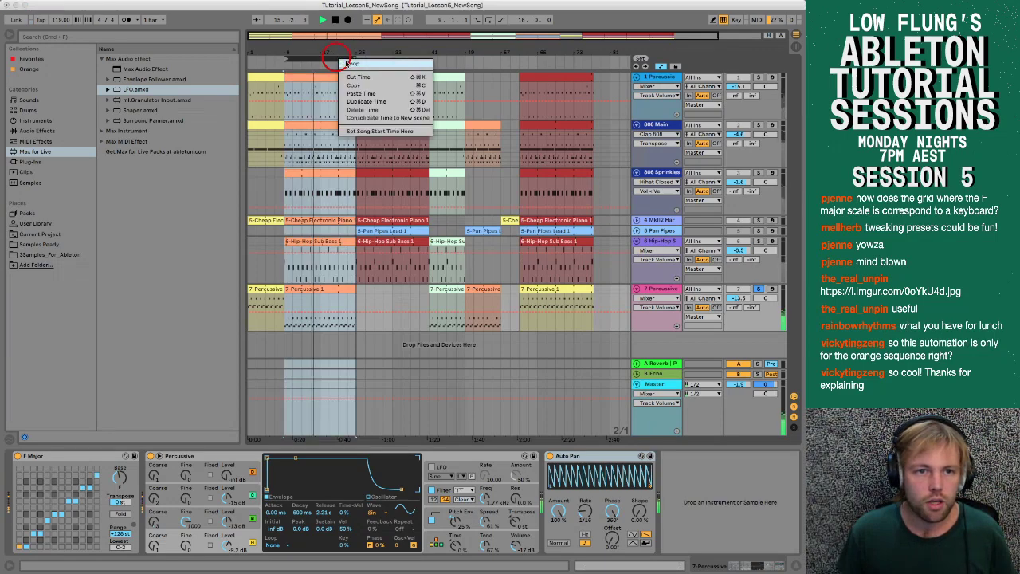
click(386, 73)
Step: Bypass and re-enable the Auto Pan on 7 Percussive during playback to compare the sound with and without it
click(549, 459)
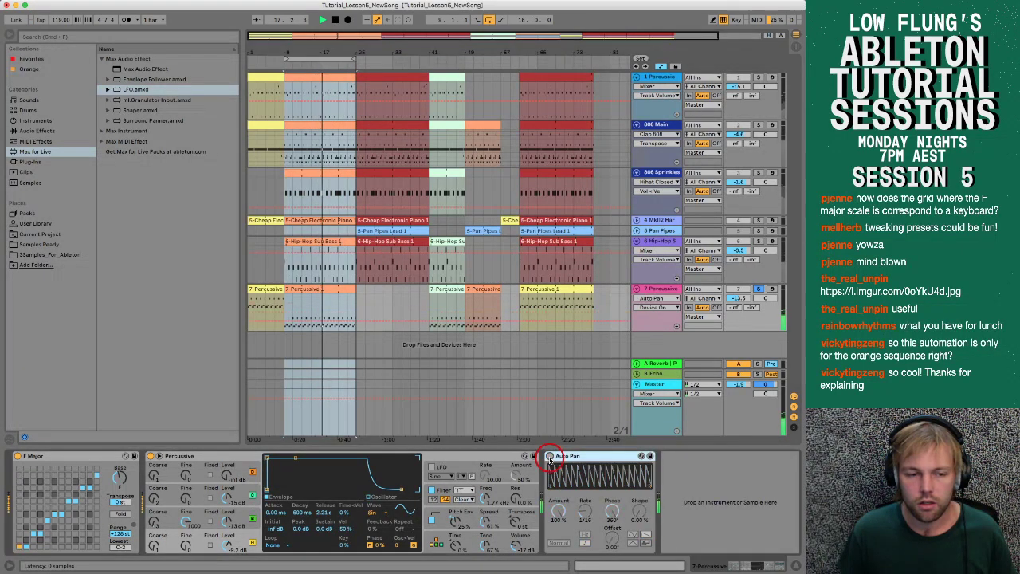
click(550, 457)
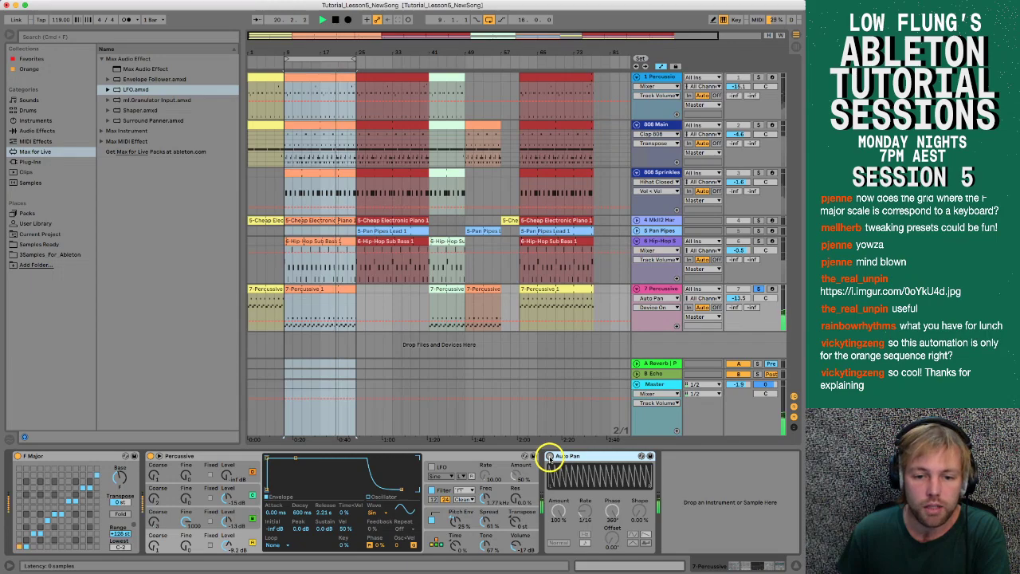
click(549, 457)
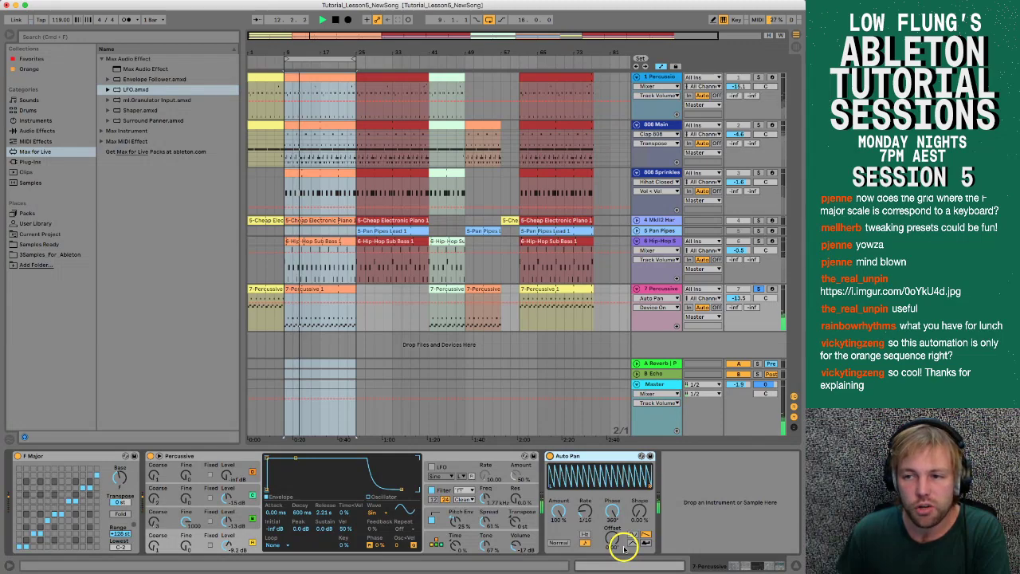
Step: Audition the Auto Pan with 0° phase and a sine waveform, vary the phase, and restore 360° phase and the sawtooth waveform
click(589, 513)
drag(588, 514, 613, 518)
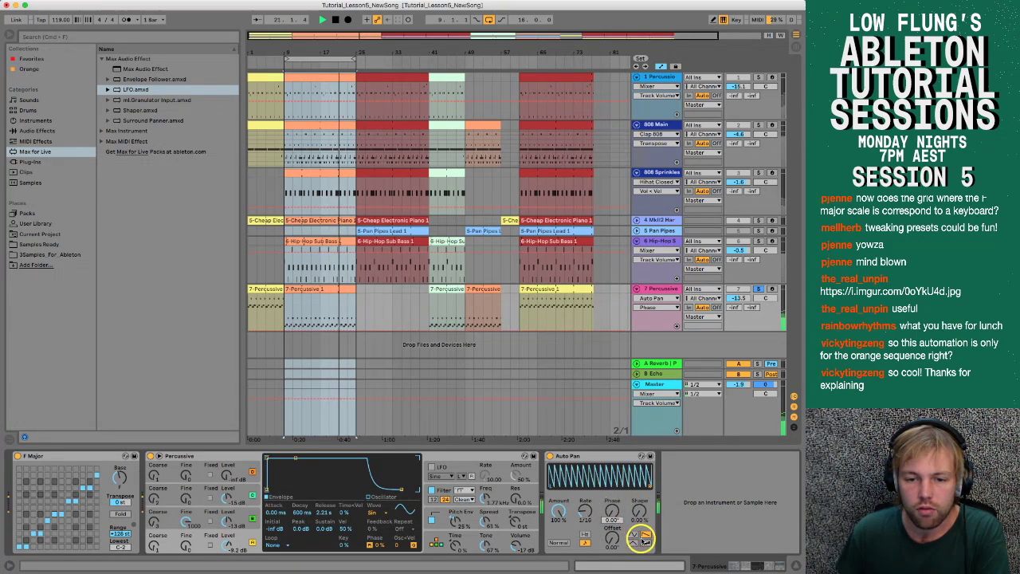
click(632, 534)
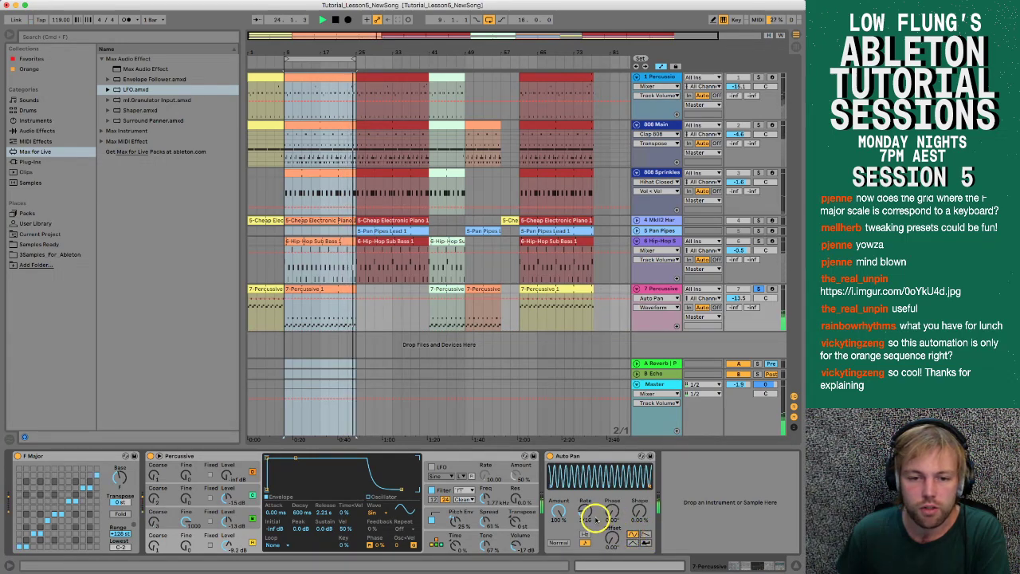
drag(612, 510, 612, 478)
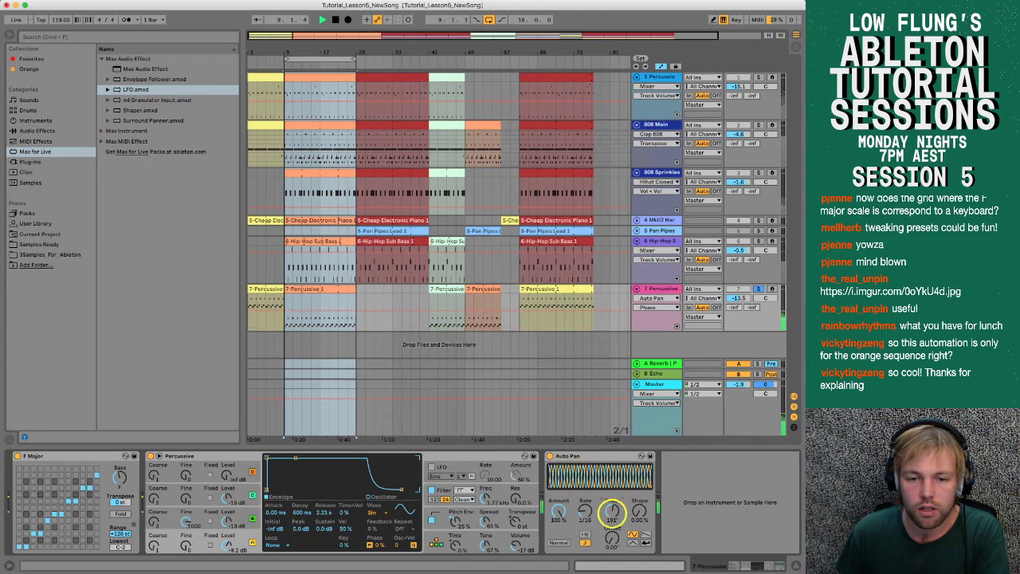
drag(612, 514, 612, 524)
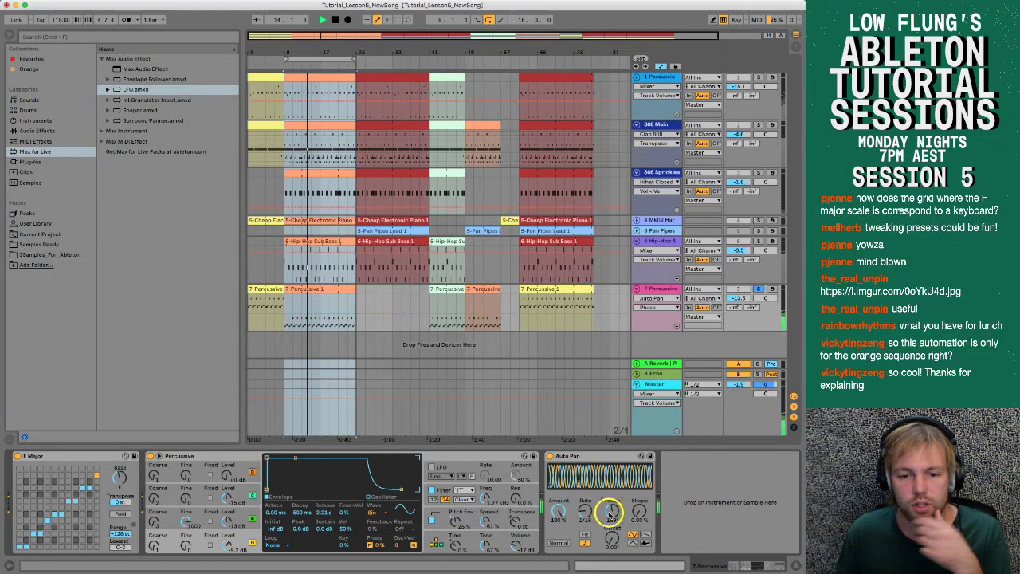
drag(610, 514, 609, 495)
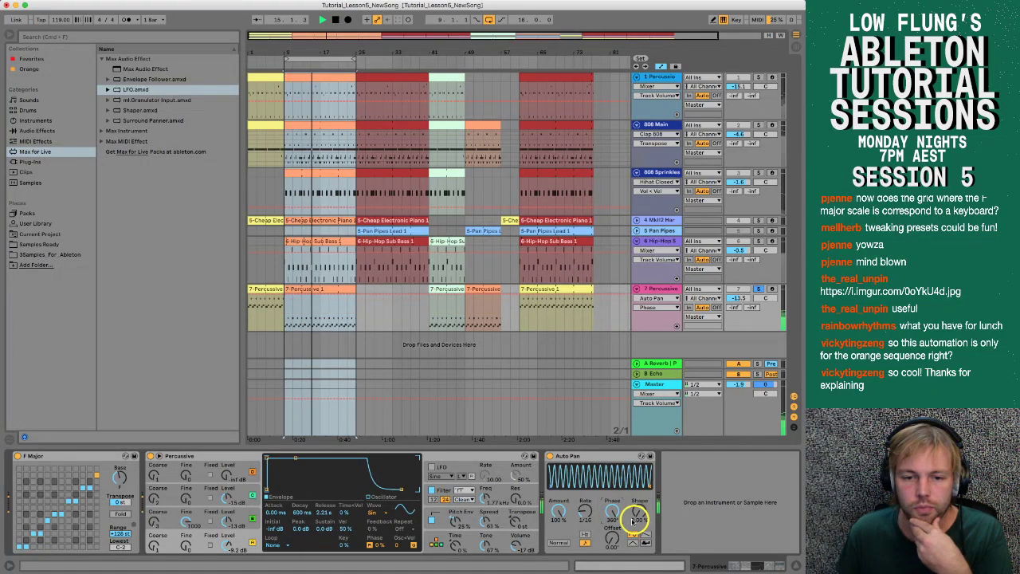
click(645, 535)
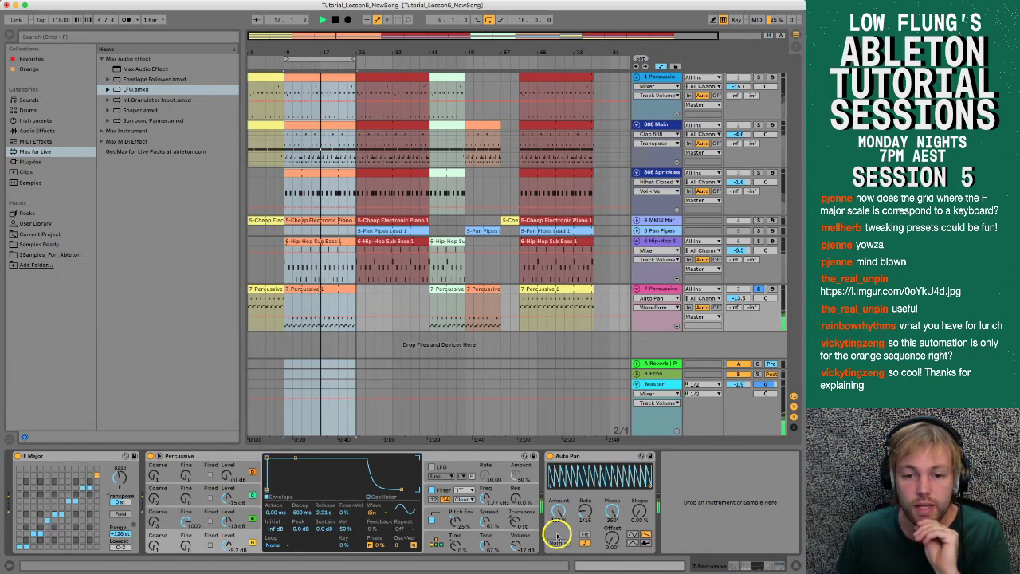
Step: Compare the 7 Percussive sound with the Auto Pan bypassed and enabled, and set the Auto Pan rate to 3/16
click(550, 457)
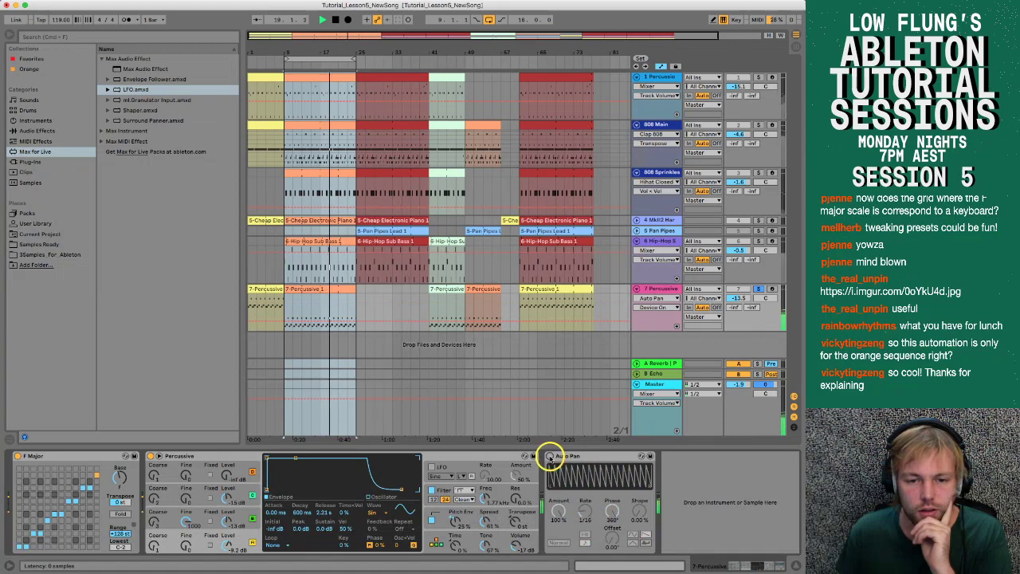
click(550, 457)
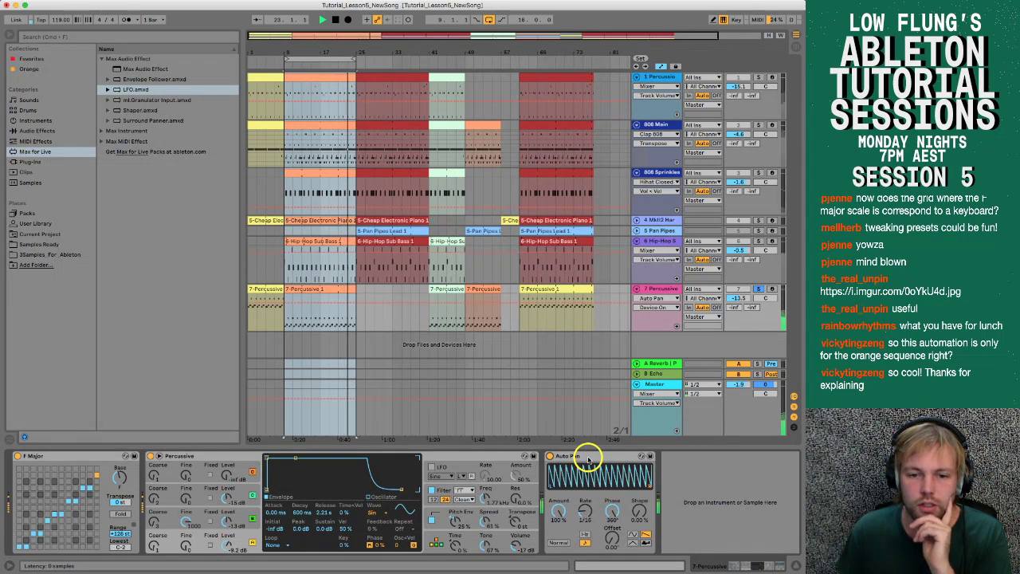
drag(582, 507, 584, 509)
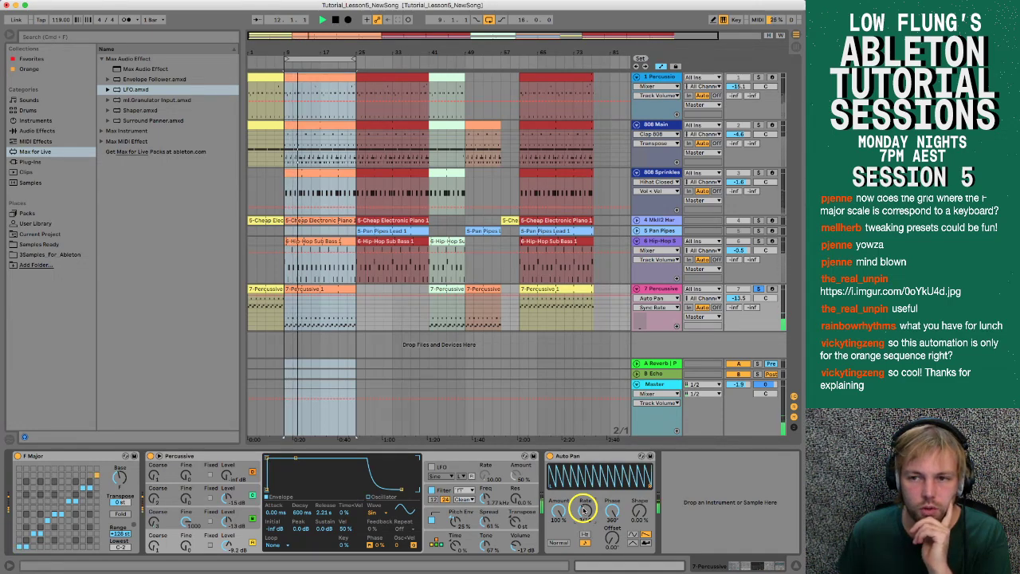
Step: Unsolo the 7 Percussive track and play the looped orange section with all tracks and the browser hidden
click(759, 289)
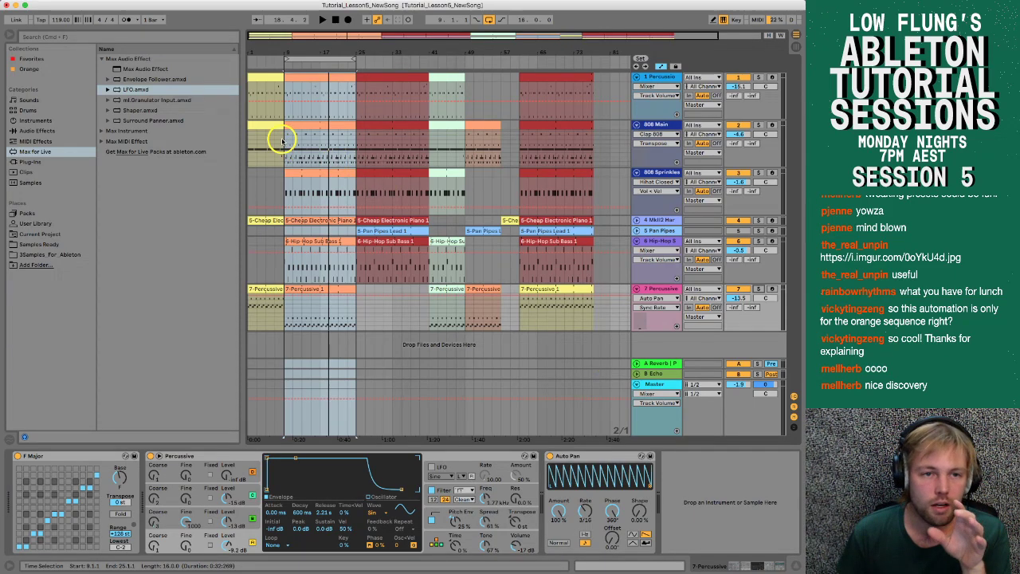
click(12, 37)
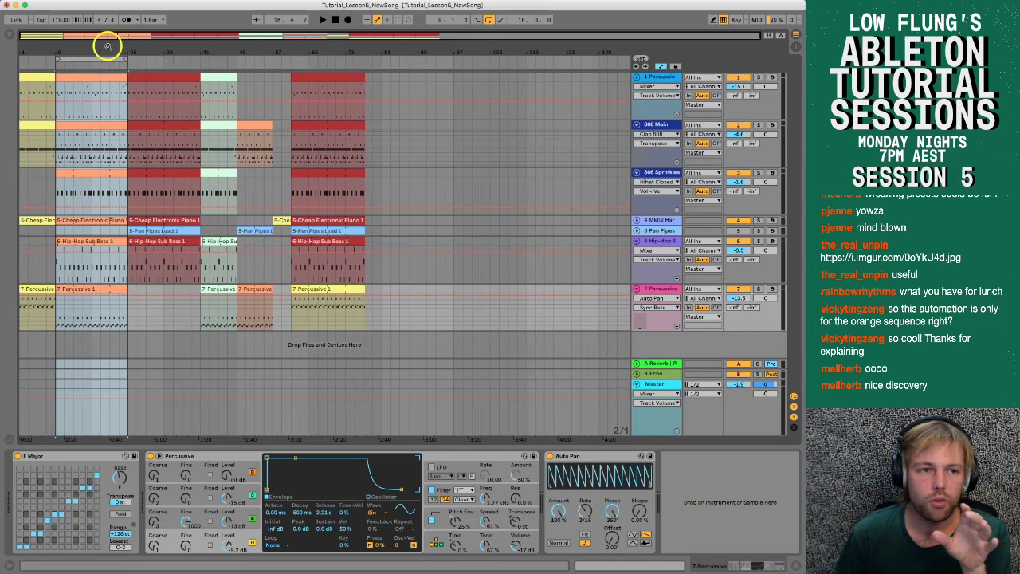
drag(107, 46, 107, 50)
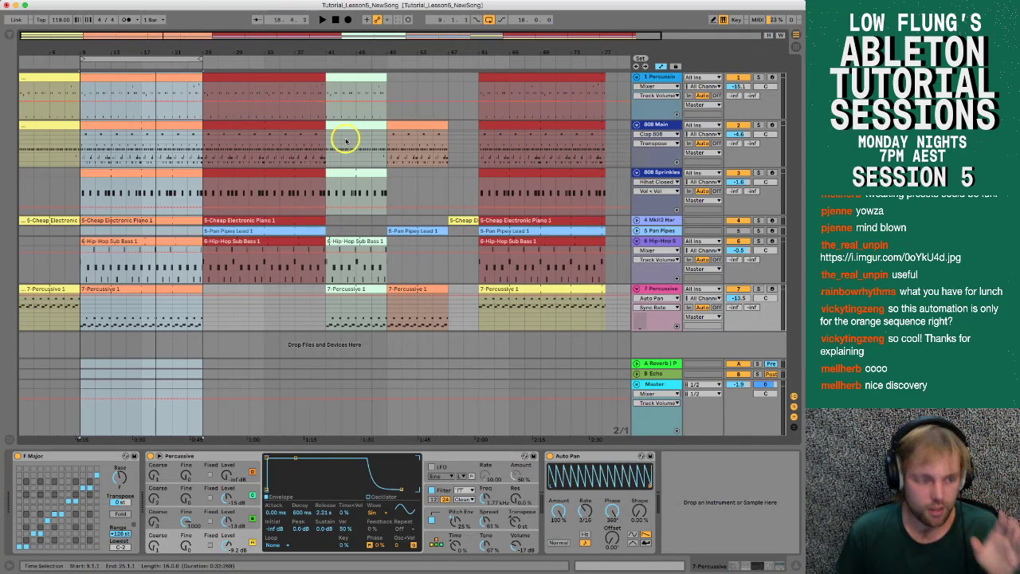
key(space)
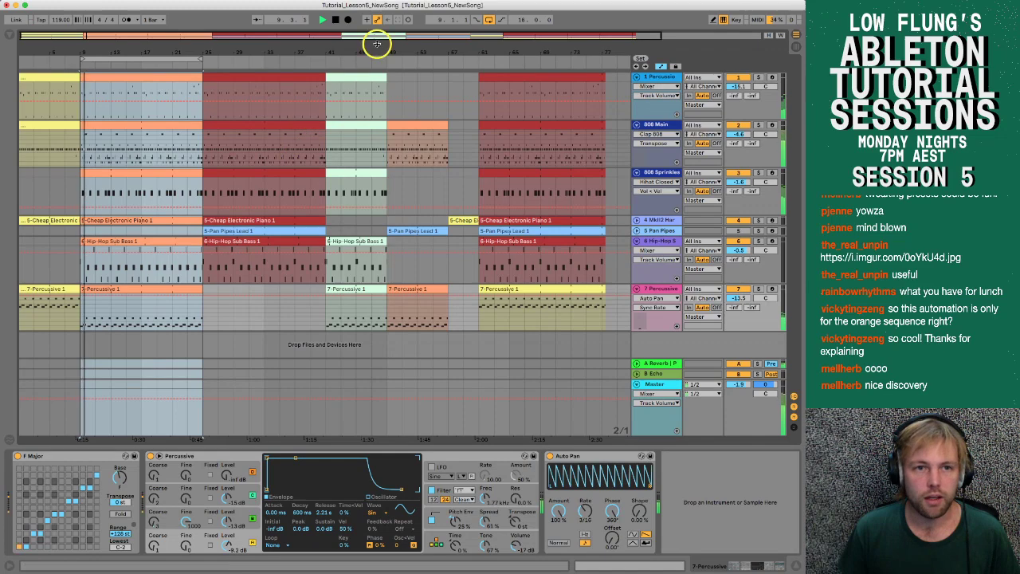
Step: View the tracks in Session View during playback, return to Arrangement View and stop playback
key(Tab)
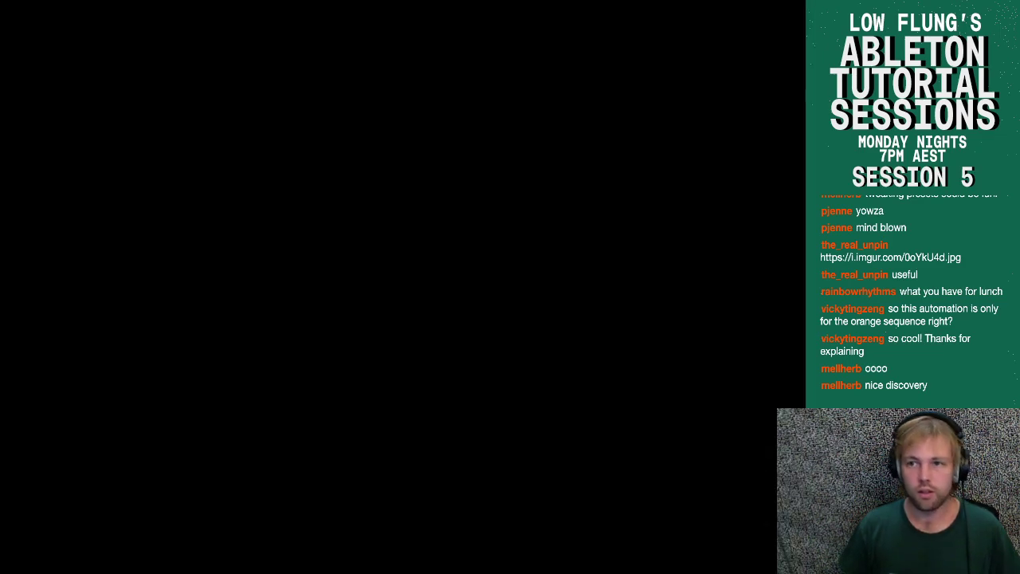
key(super+Tab)
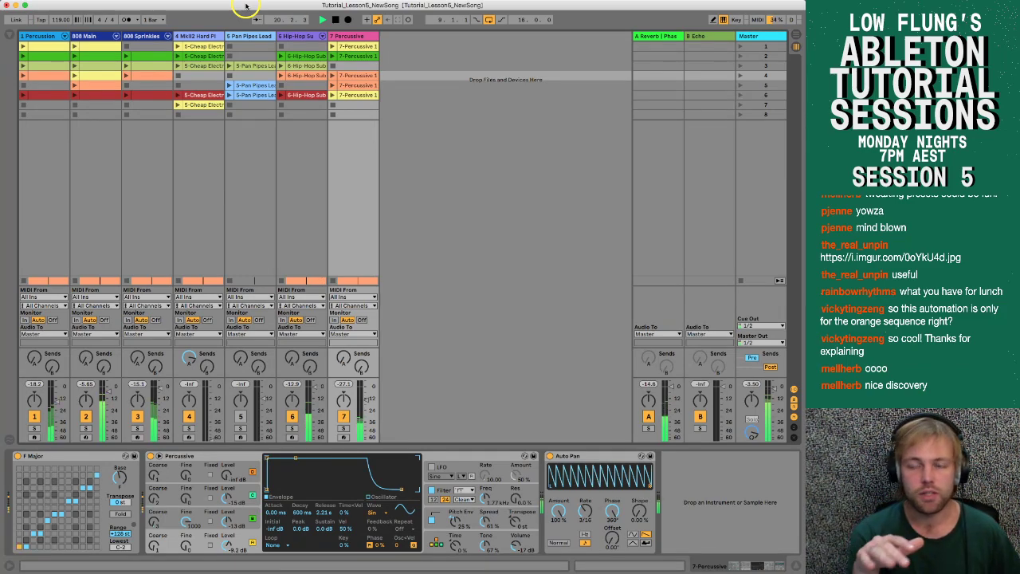
key(Tab)
key(space)
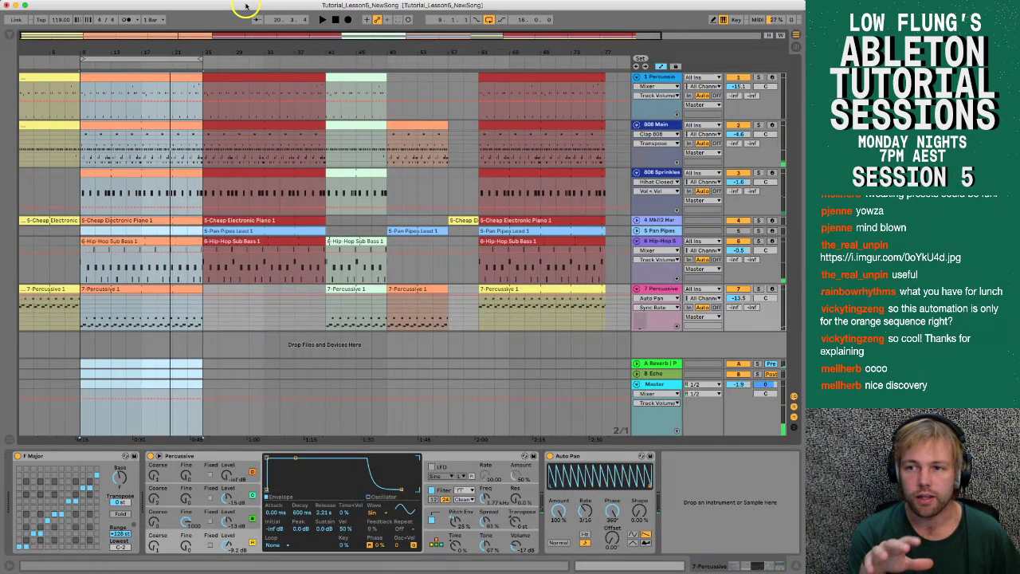